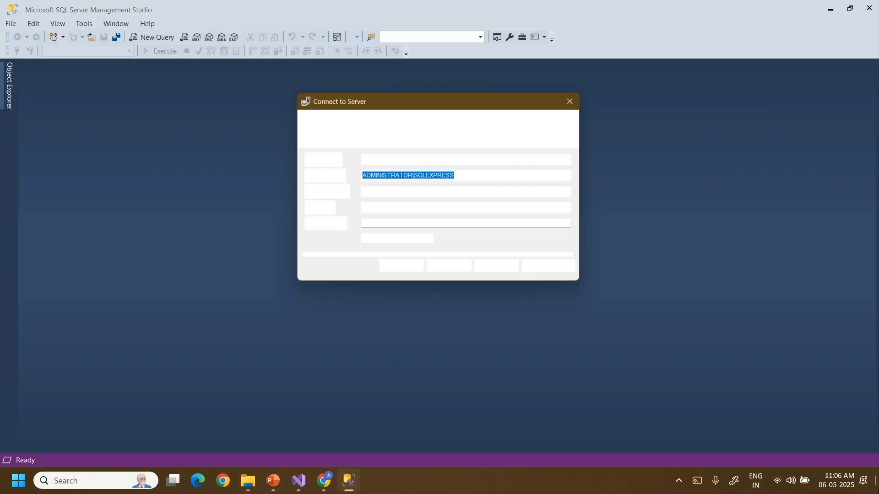
# Reveal the desktop and delete the Example spreadsheet file from it.
pyautogui.click(878, 483)
pyautogui.click(207, 408)
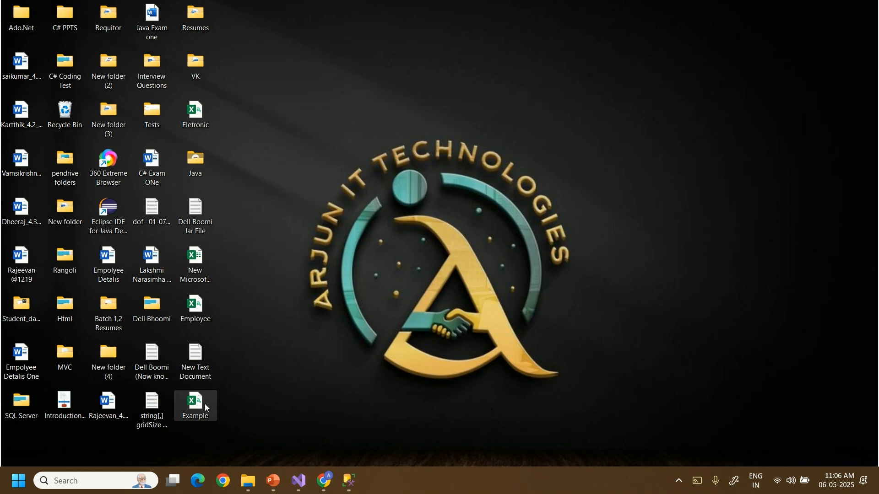
pyautogui.press('Delete')
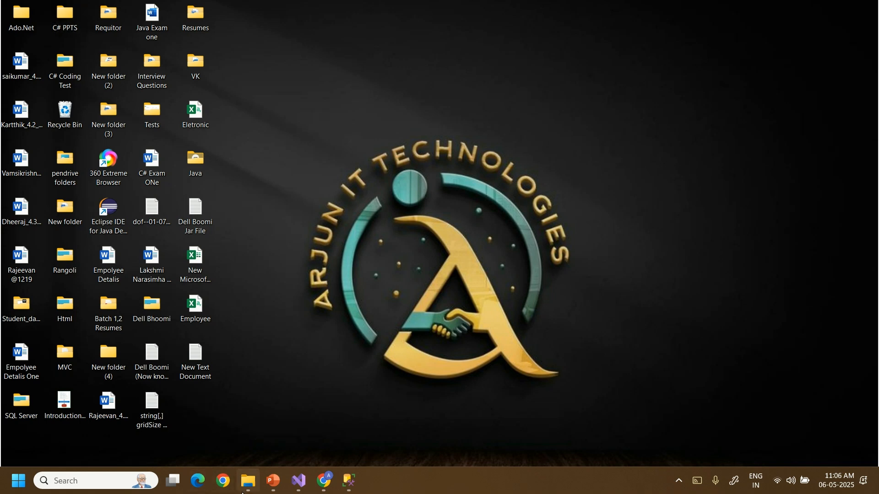
pyautogui.click(248, 480)
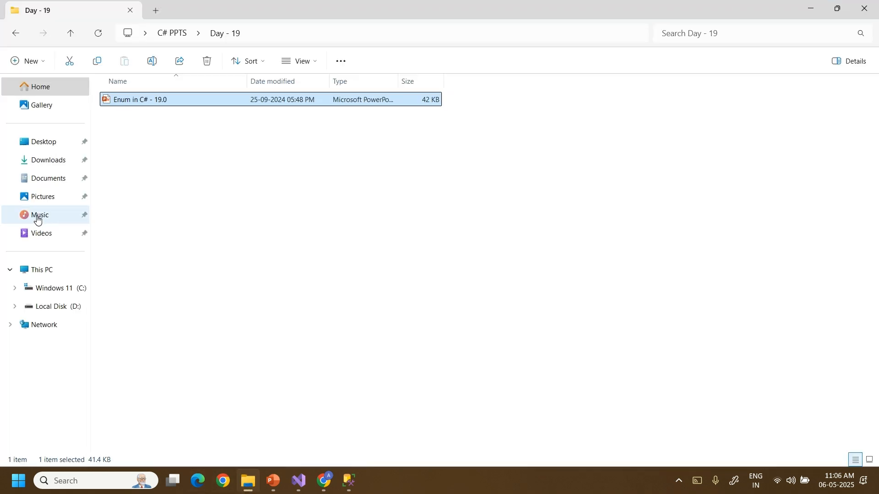
# Delete the old Employee spreadsheet from the Pictures folder.
pyautogui.click(38, 218)
pyautogui.click(45, 197)
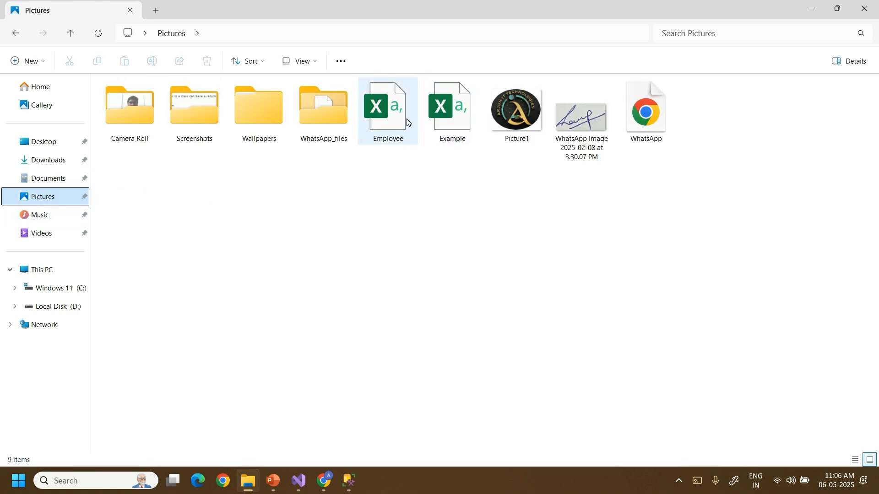
pyautogui.click(409, 122)
pyautogui.press('Delete')
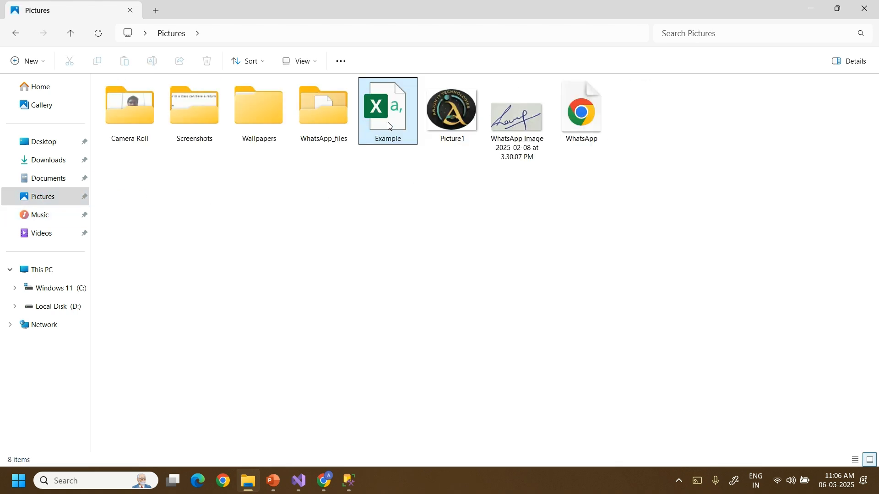
# Rename the Example file in Pictures to 'Employee'.
pyautogui.rightClick(396, 130)
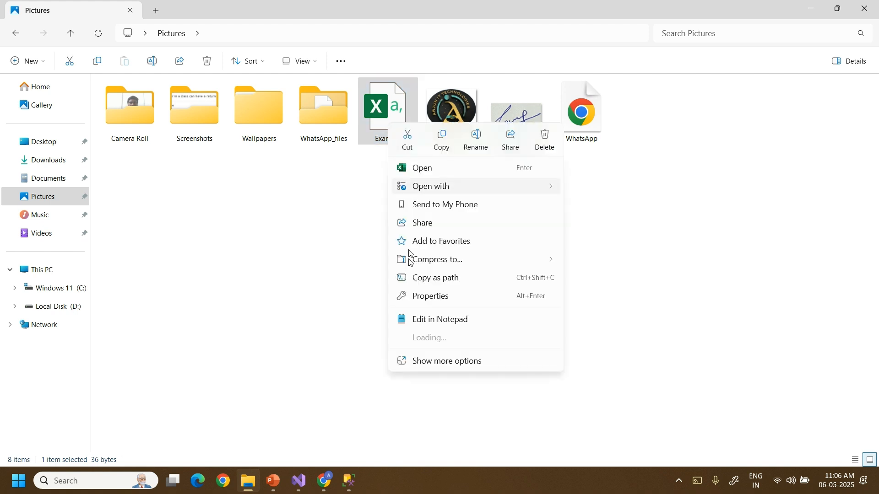
pyautogui.click(478, 143)
pyautogui.write('E')
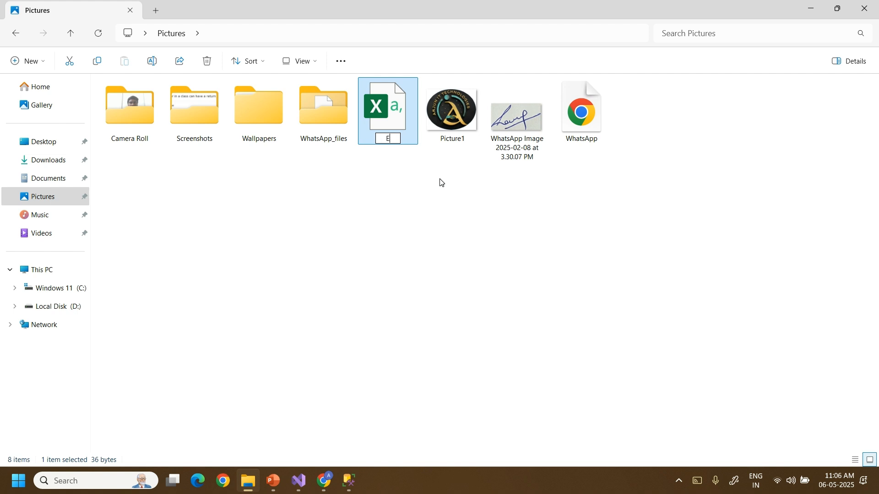
pyautogui.write('mployee')
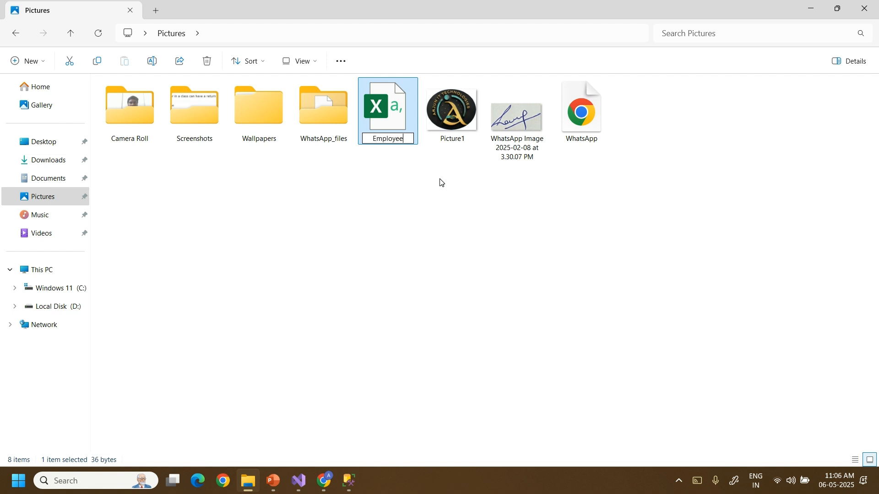
pyautogui.click(441, 182)
# Open and close the Employee workbook, delete it, and close File Explorer.
pyautogui.click(403, 144)
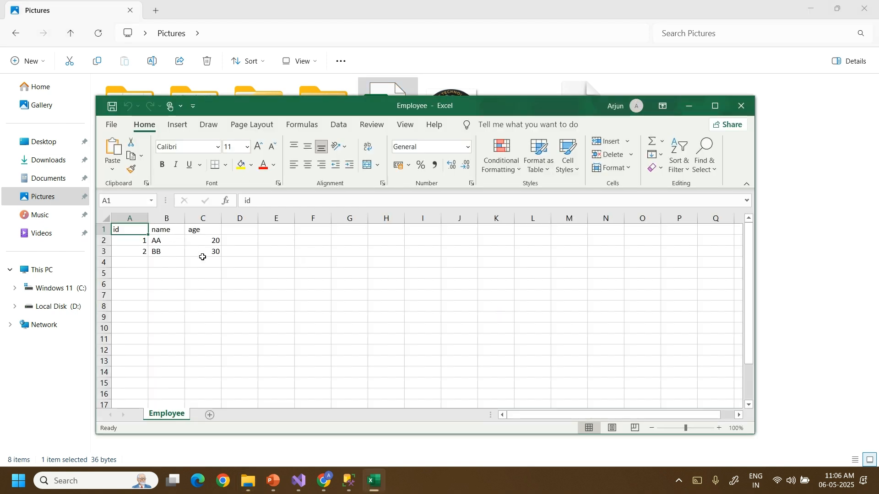
pyautogui.click(721, 107)
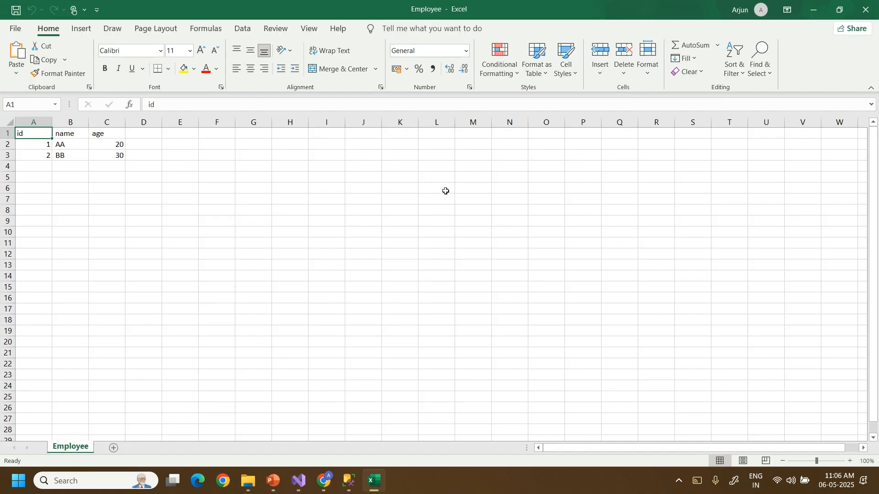
pyautogui.click(866, 9)
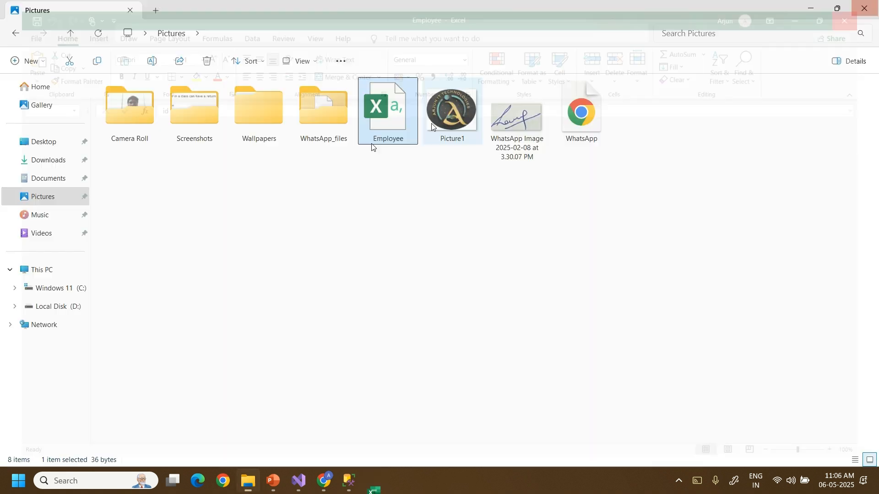
pyautogui.click(383, 141)
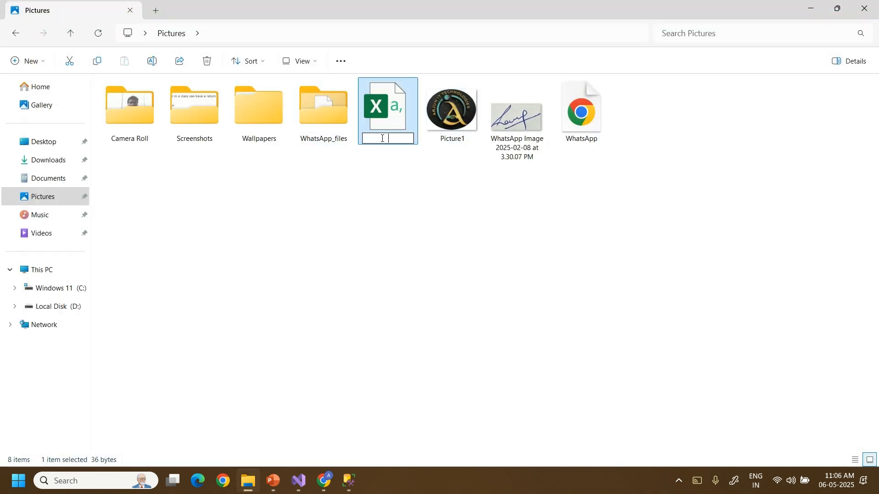
pyautogui.click(395, 109)
pyautogui.press('Delete')
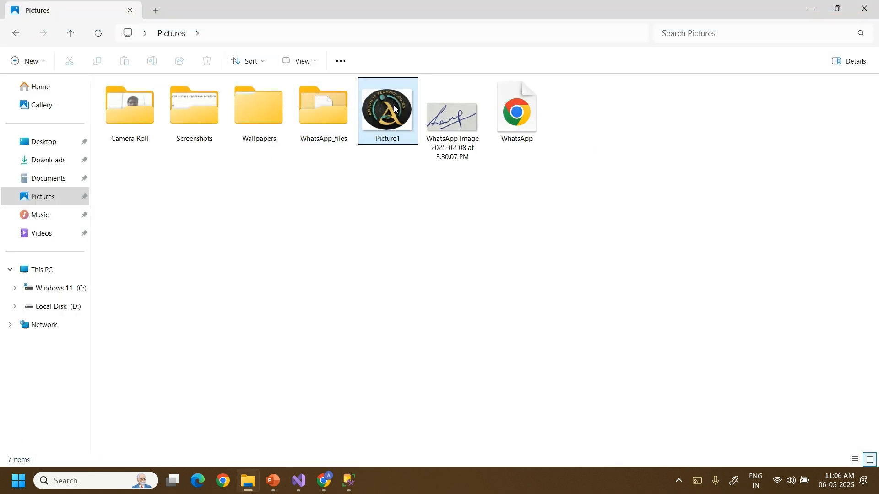
pyautogui.click(873, 3)
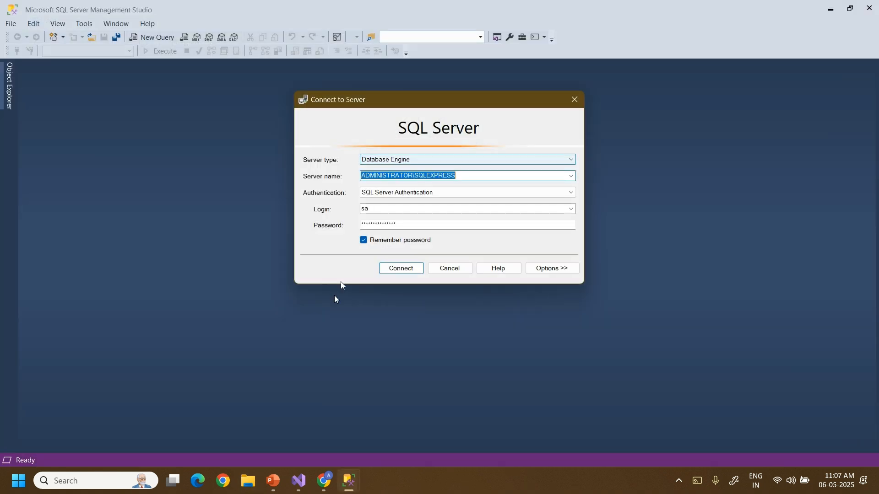
pyautogui.click(877, 478)
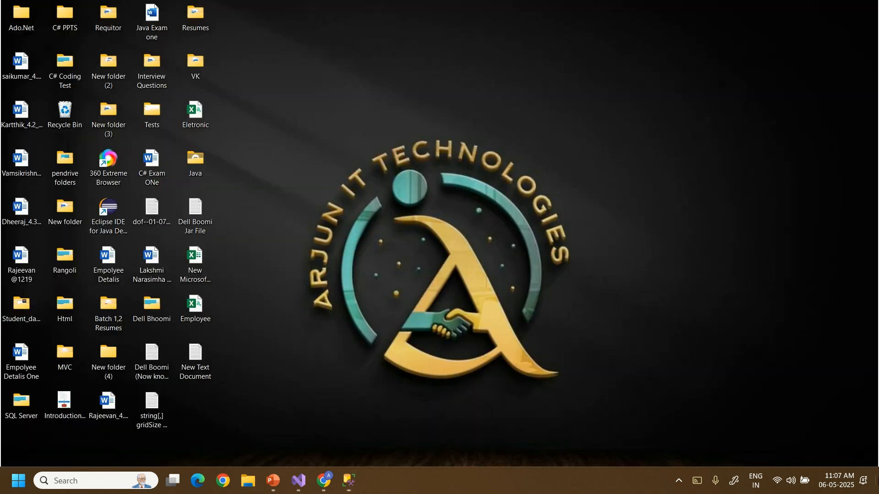
pyautogui.rightClick(350, 103)
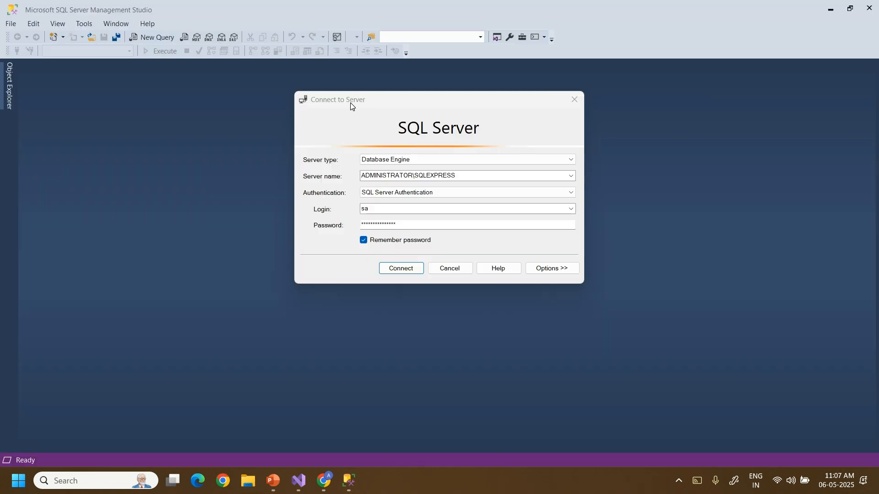
pyautogui.click(876, 484)
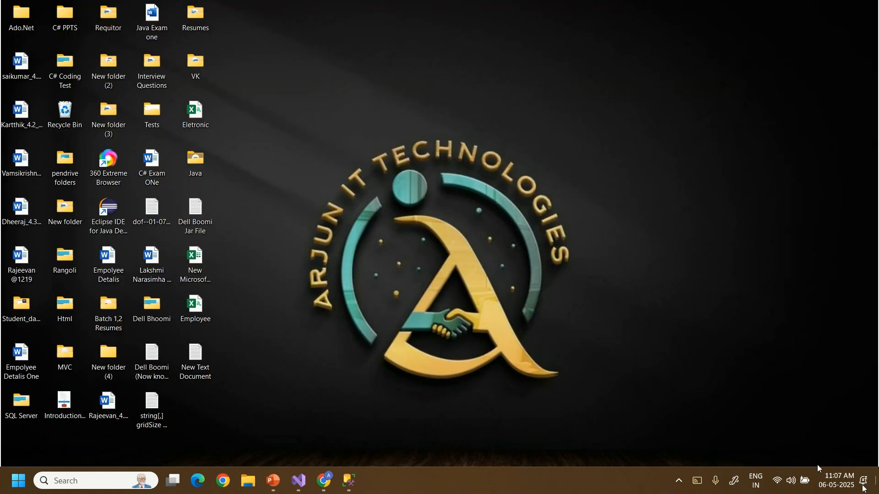
pyautogui.rightClick(482, 232)
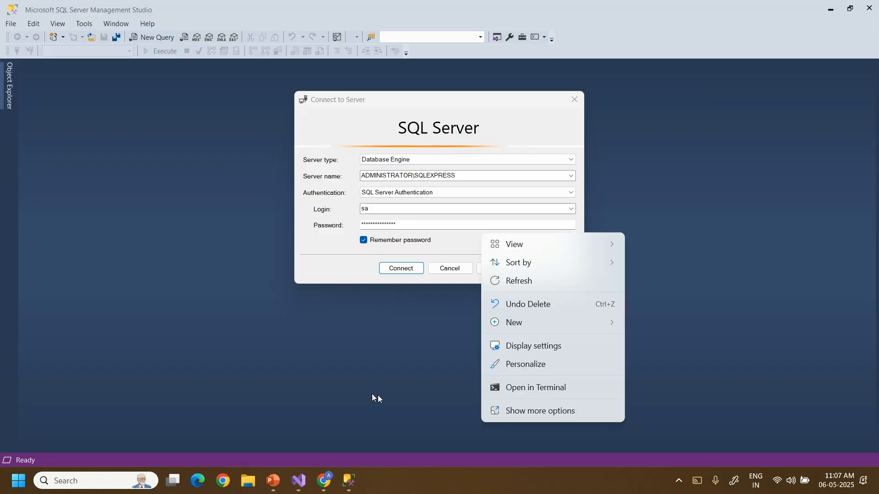
pyautogui.click(349, 387)
pyautogui.click(348, 486)
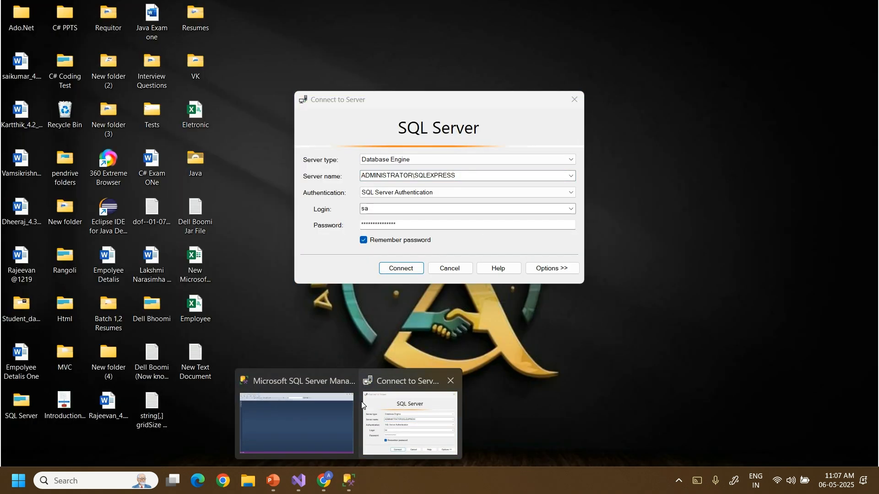
pyautogui.click(361, 402)
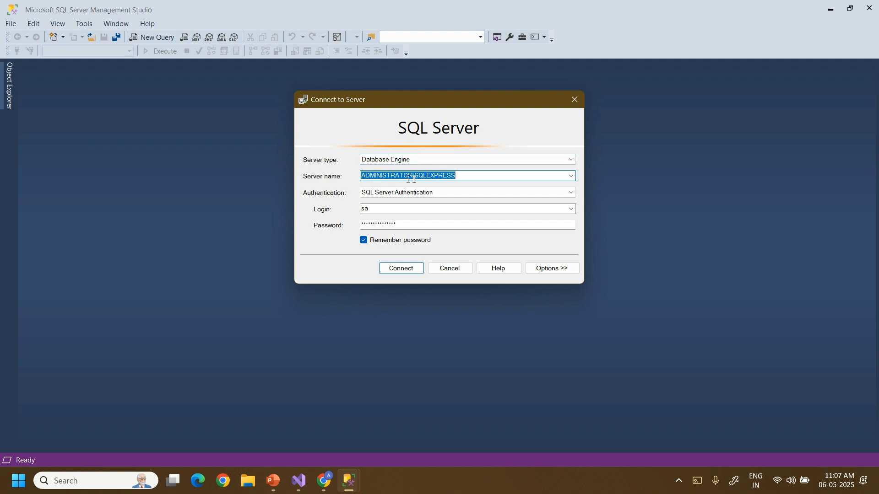
pyautogui.click(439, 178)
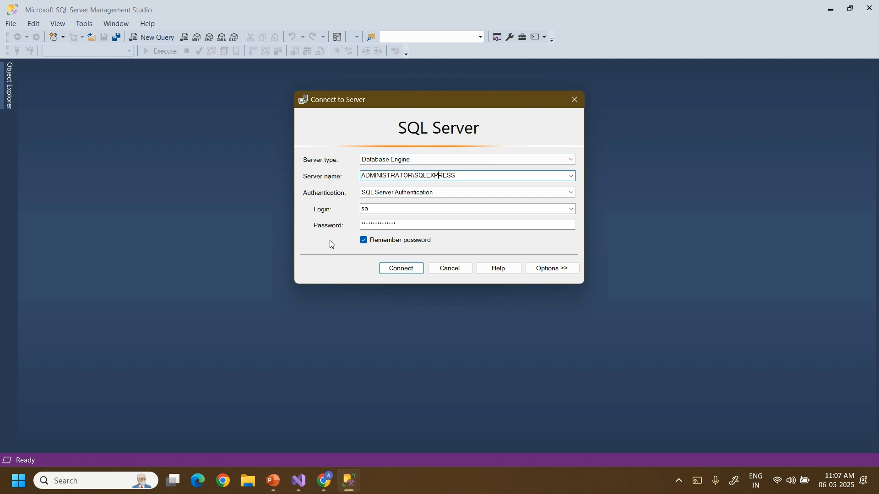
pyautogui.doubleClick(384, 176)
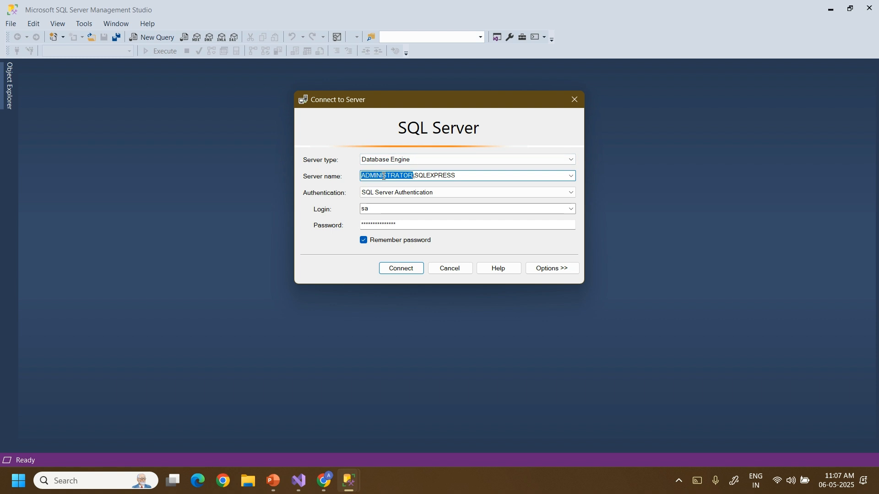
pyautogui.click(98, 488)
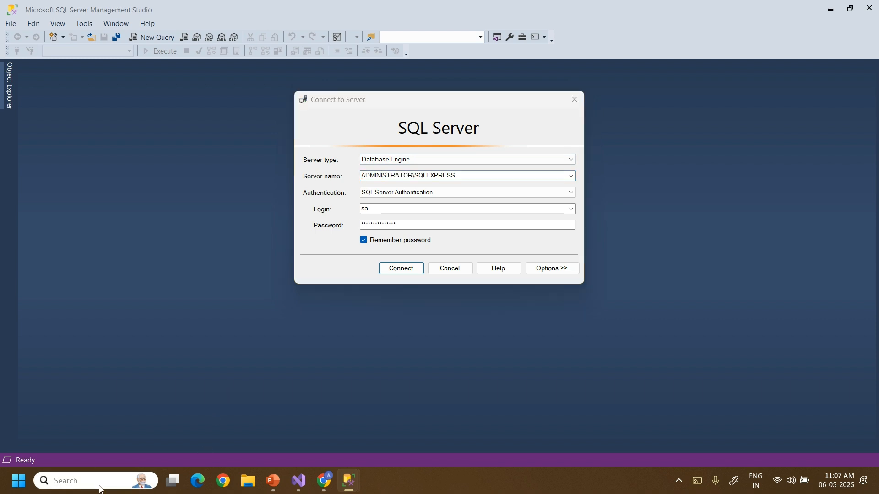
pyautogui.write('ab')
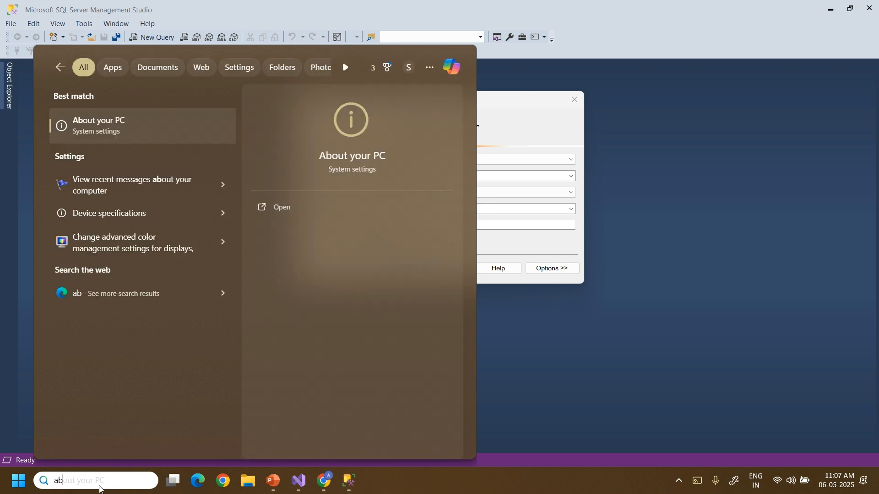
pyautogui.press('Return')
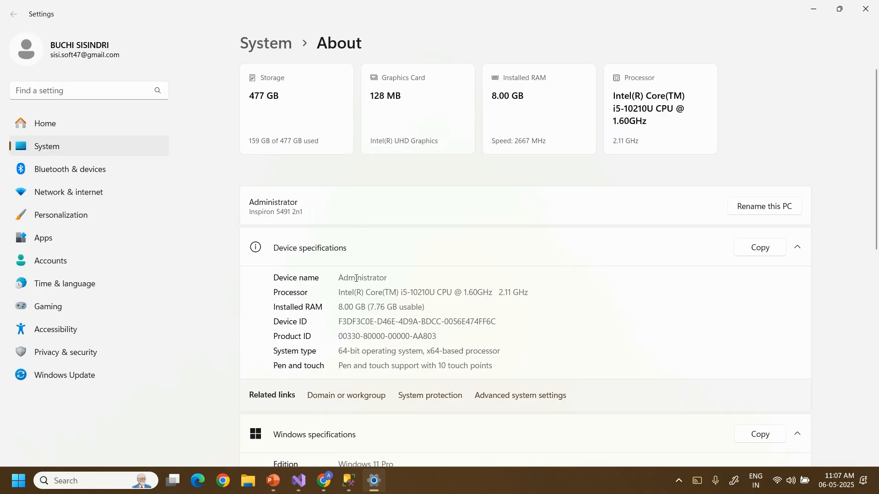
pyautogui.doubleClick(356, 279)
pyautogui.click(865, 12)
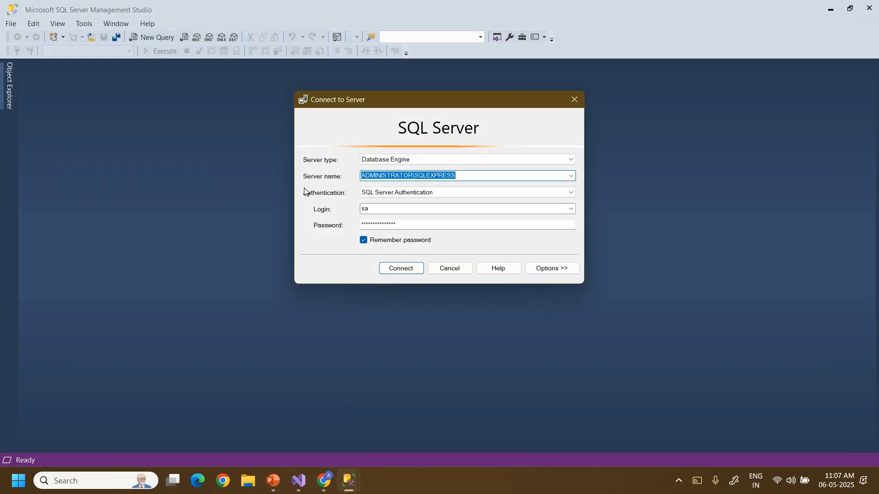
# Leave the server name as ADMINISTRATOR\SQLEXPRESS and bring up Google Chrome.
pyautogui.click(396, 175)
pyautogui.doubleClick(397, 175)
pyautogui.click(427, 175)
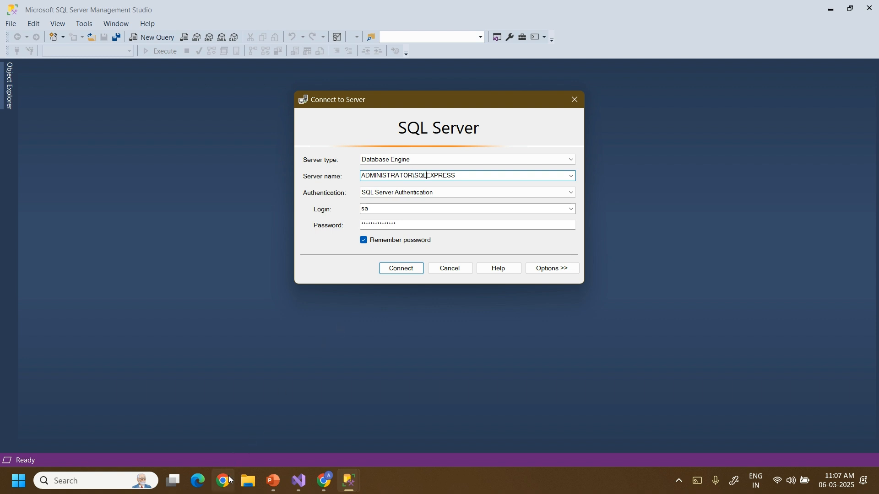
pyautogui.click(229, 480)
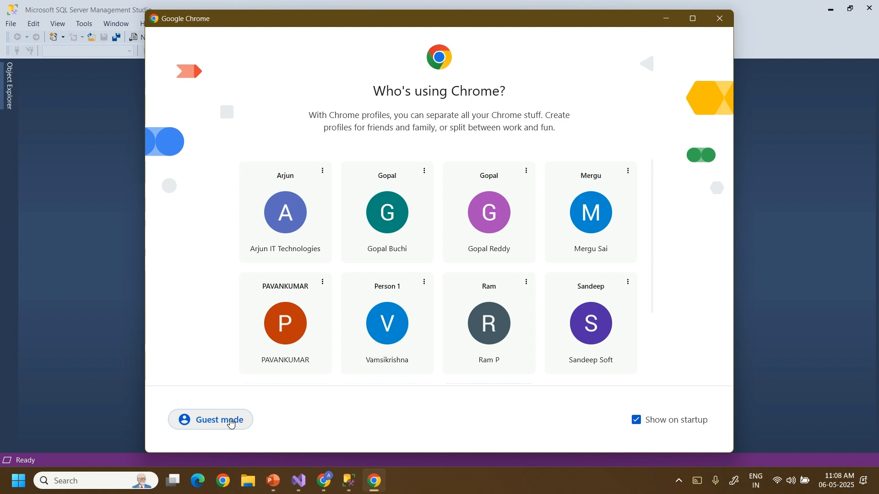
# Open the Google homepage in a maximised Chrome guest window.
pyautogui.click(226, 420)
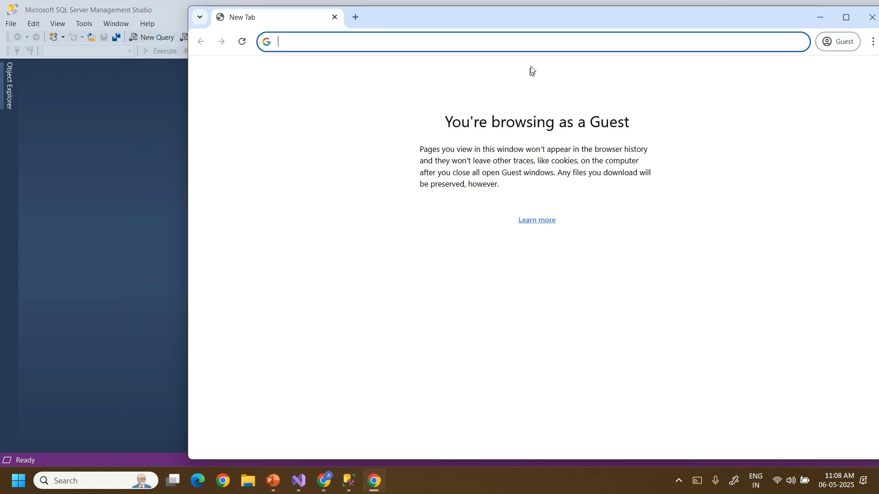
pyautogui.write('g')
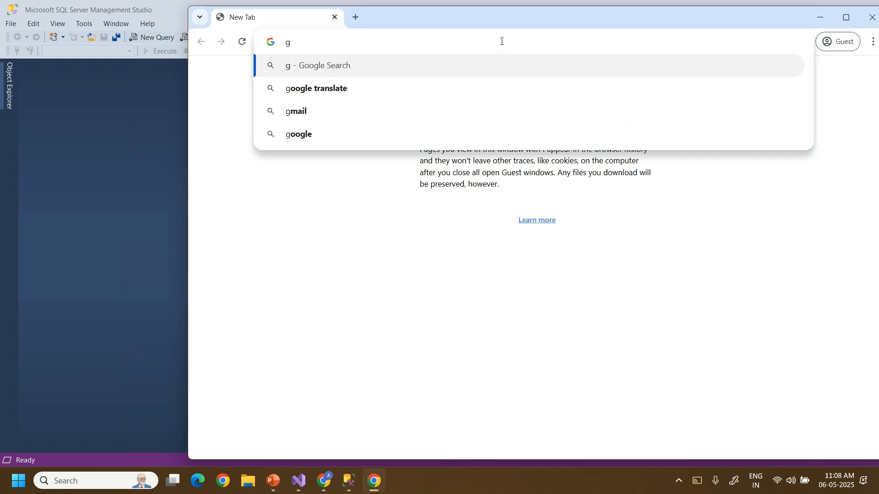
pyautogui.write('oogle')
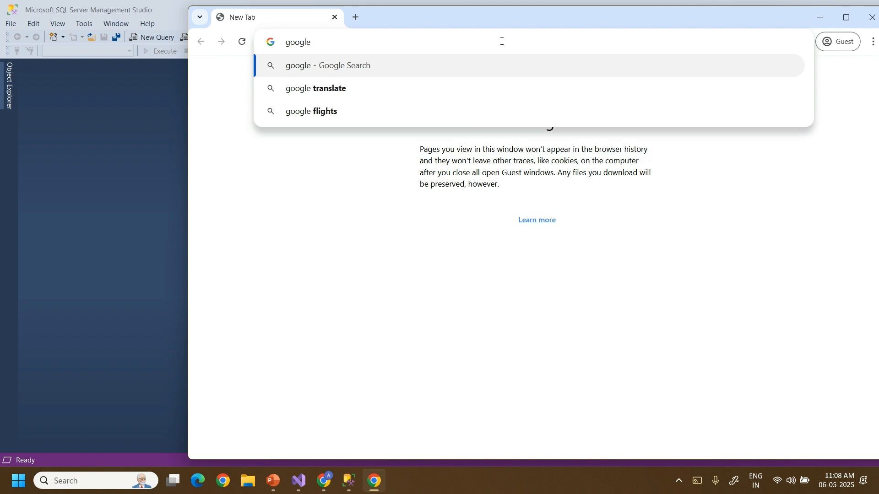
pyautogui.hotkey('ctrl', 'Return')
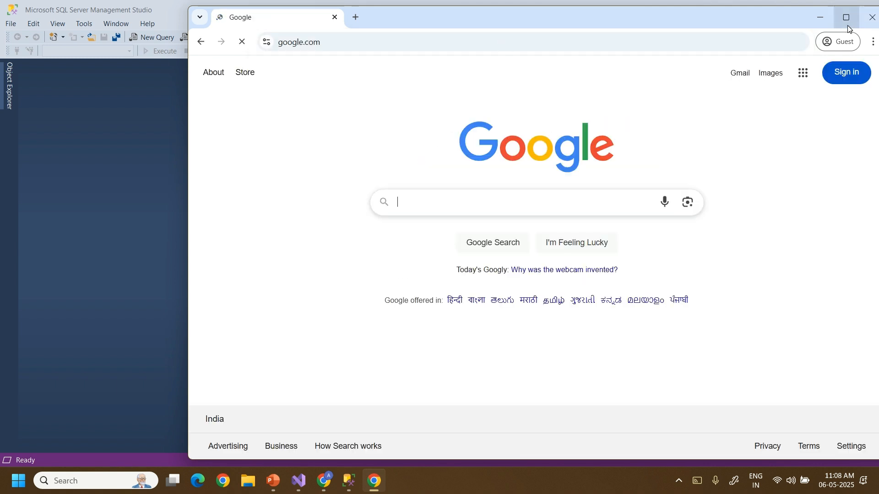
pyautogui.click(848, 21)
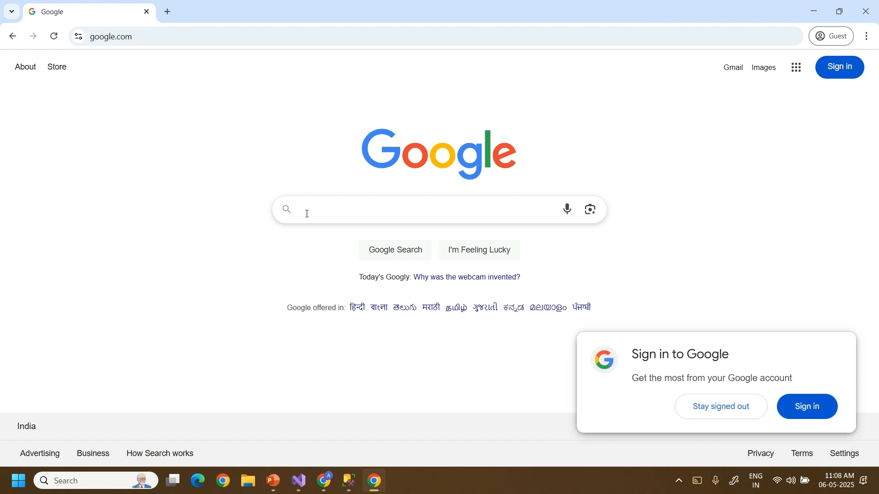
# Search Google for 'sql server 2022 download'.
pyautogui.click(734, 413)
pyautogui.write('s')
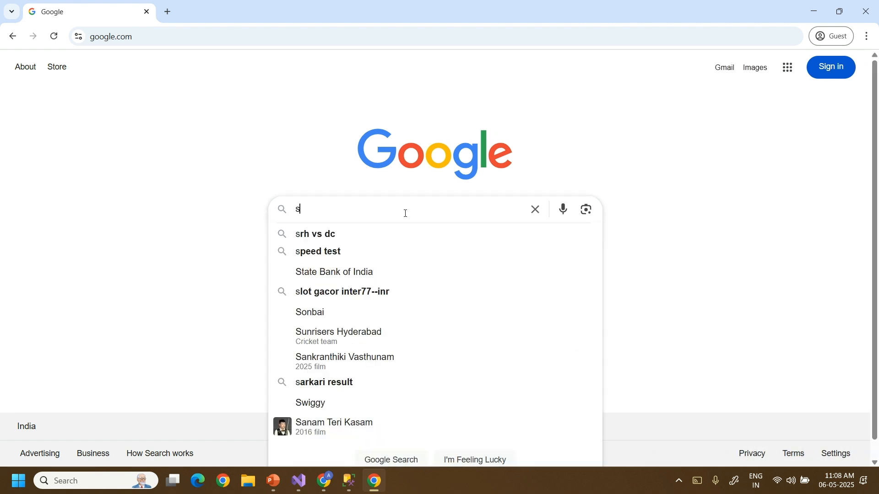
pyautogui.write('ql ser')
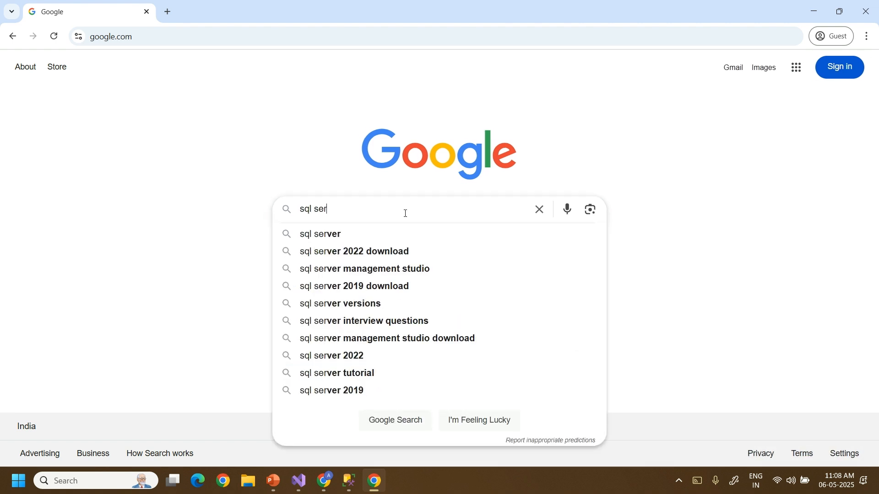
pyautogui.press('Down')
pyautogui.press('Down')
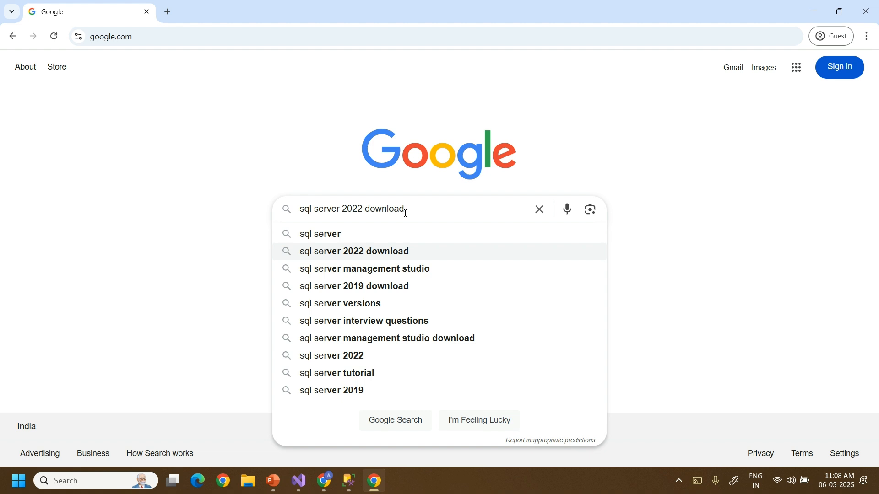
pyautogui.press('Return')
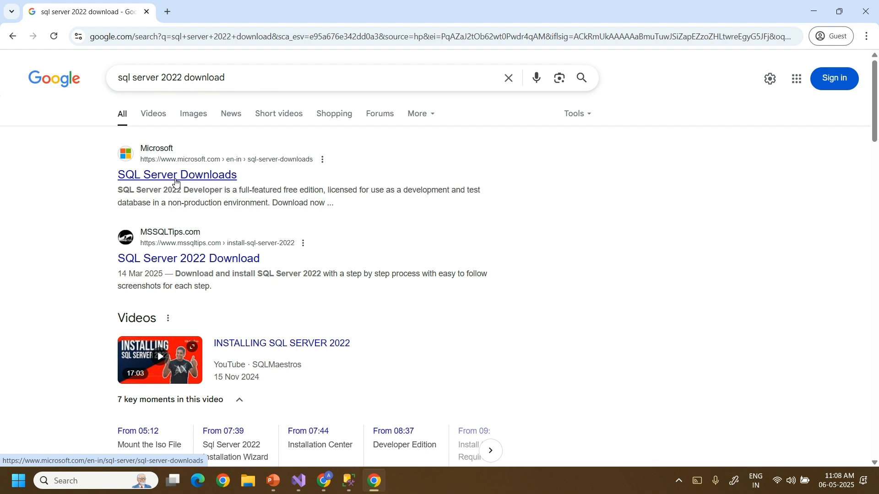
# Open Microsoft's SQL Server Downloads page, check the SQLEXPRESS instance name, and download Express.
pyautogui.click(176, 183)
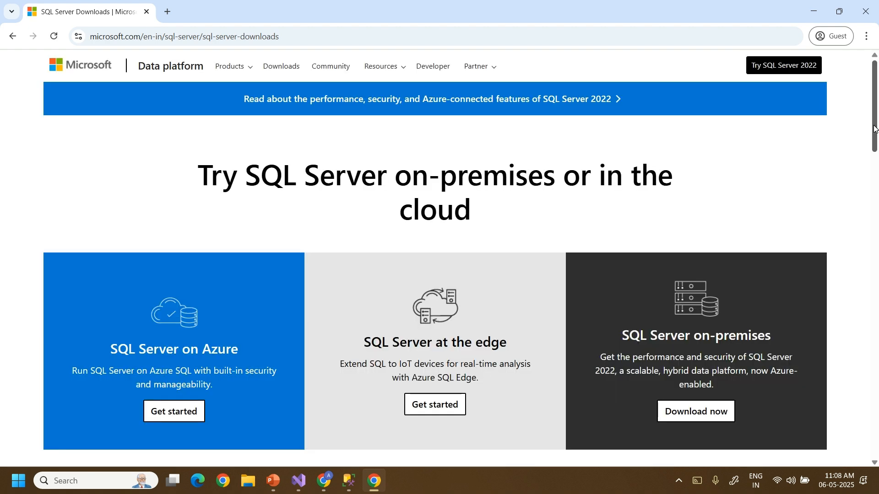
pyautogui.scroll(-8, 874, 130)
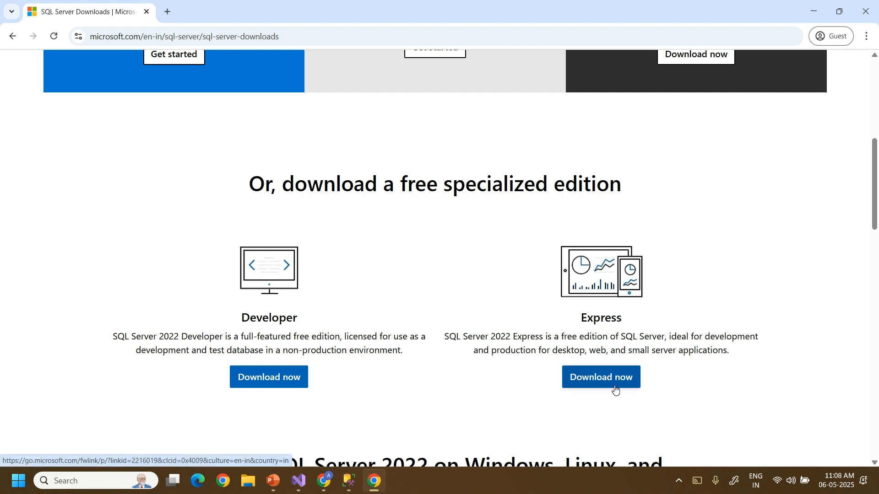
pyautogui.moveTo(349, 480)
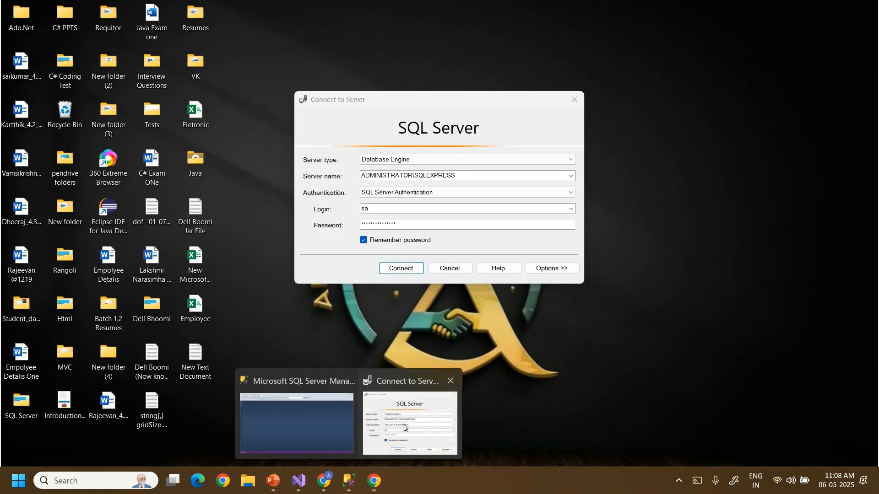
pyautogui.click(418, 414)
pyautogui.click(420, 177)
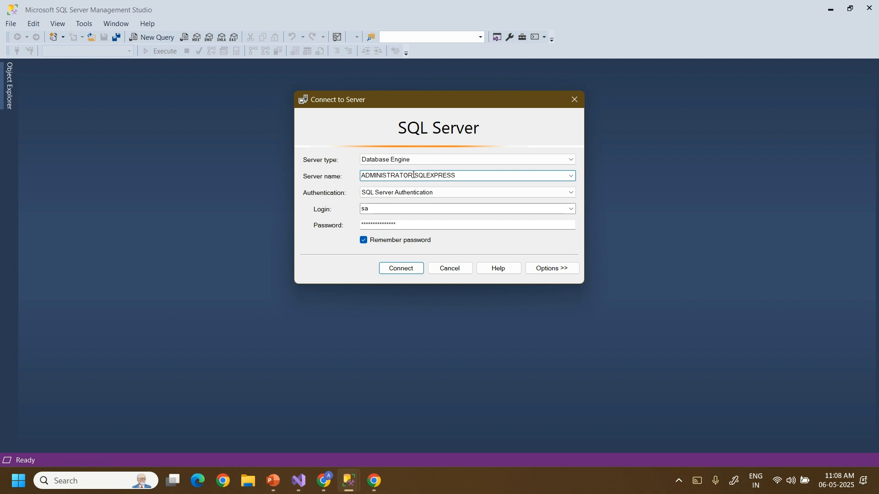
pyautogui.moveTo(415, 175); pyautogui.dragTo(467, 179)
pyautogui.click(373, 478)
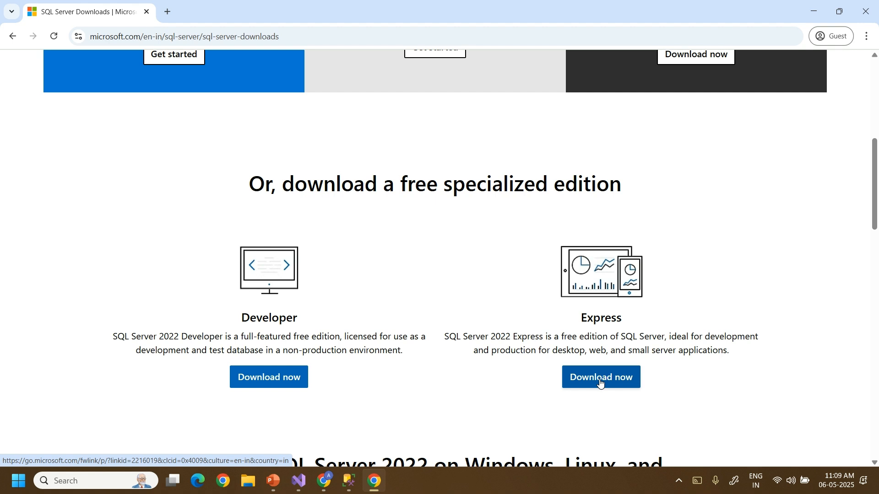
pyautogui.click(600, 380)
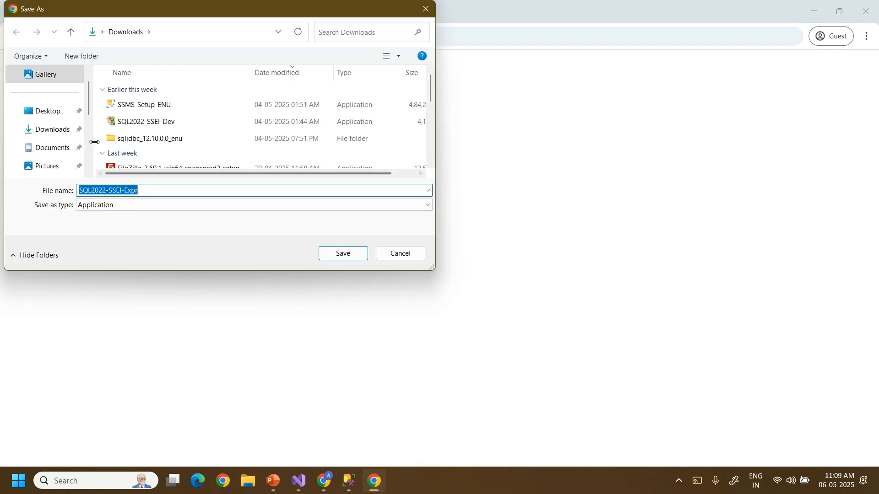
# Save SQL2022-SSEI-Expr.exe into Downloads, then minimise Chrome once it finishes.
pyautogui.click(59, 130)
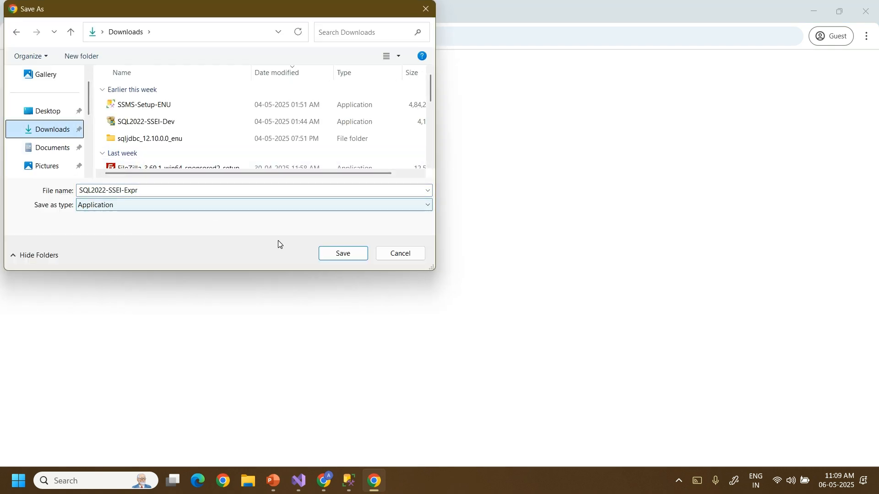
pyautogui.click(341, 256)
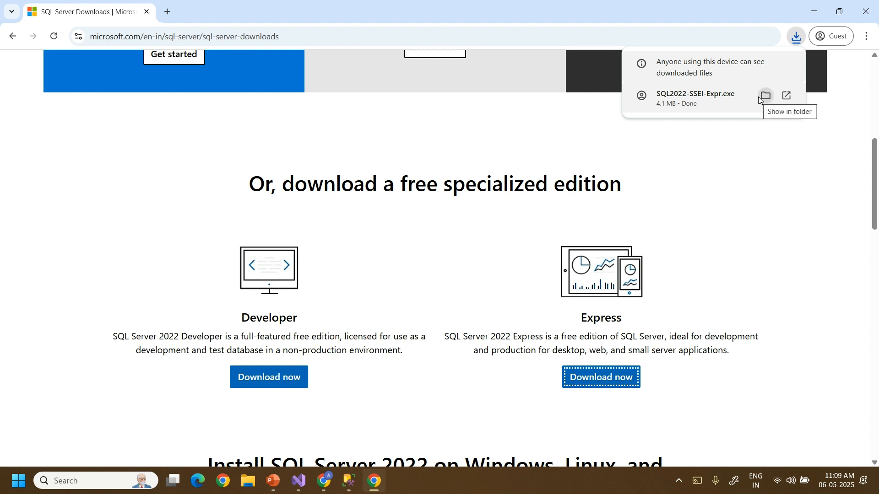
pyautogui.click(800, 165)
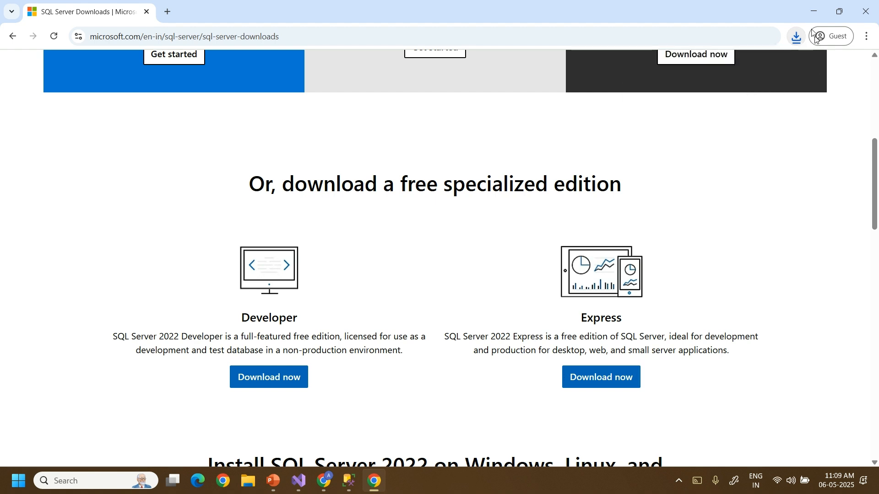
pyautogui.click(814, 11)
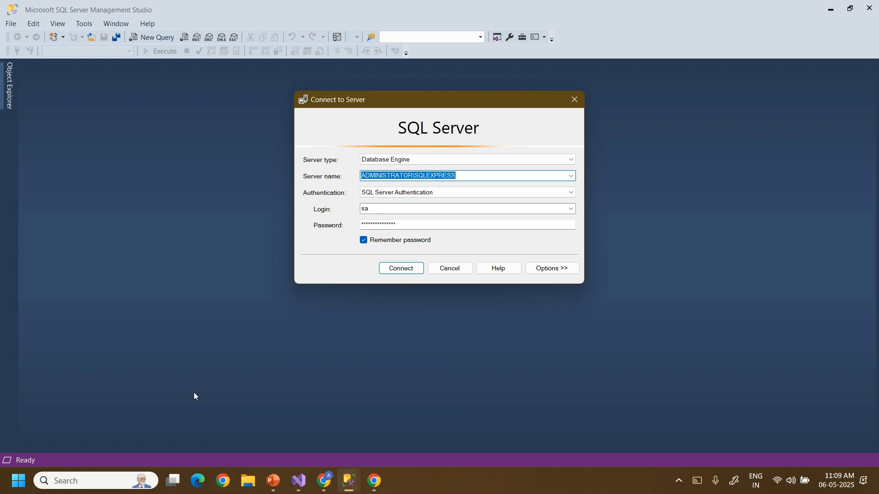
# Launch the SQL2022-SSEI-Expr installer from the Downloads folder.
pyautogui.press('super+e')
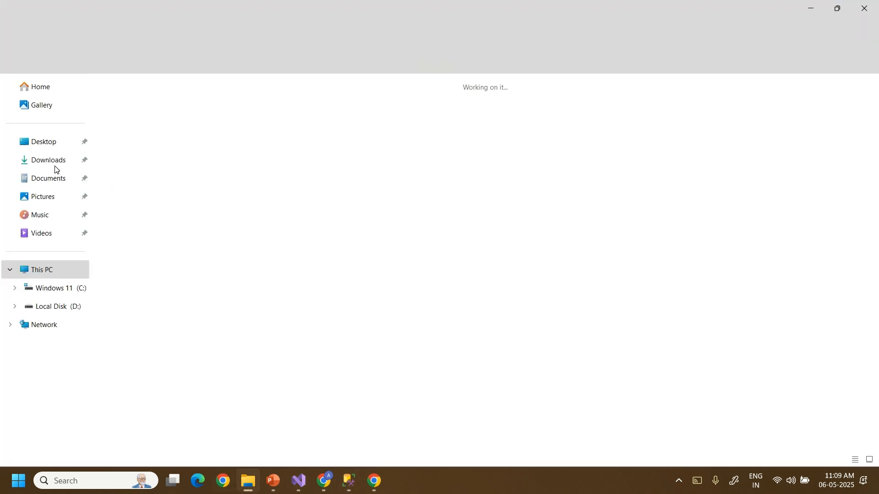
pyautogui.click(49, 161)
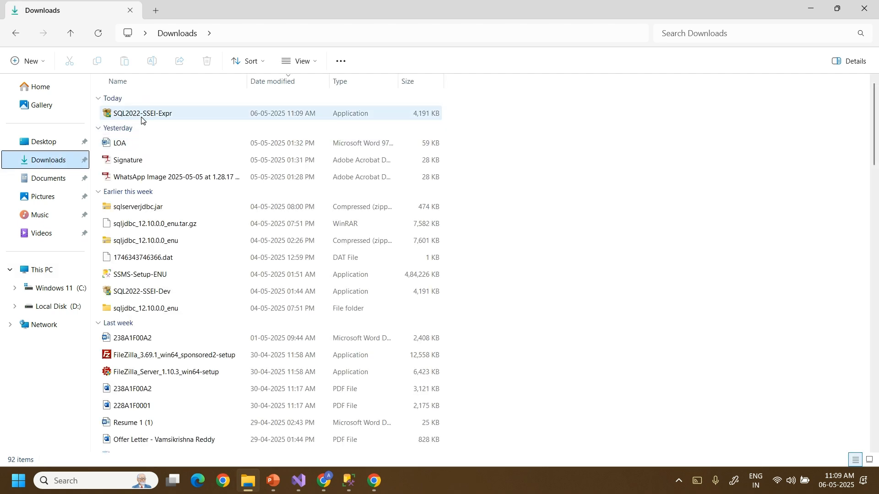
pyautogui.moveTo(141, 119)
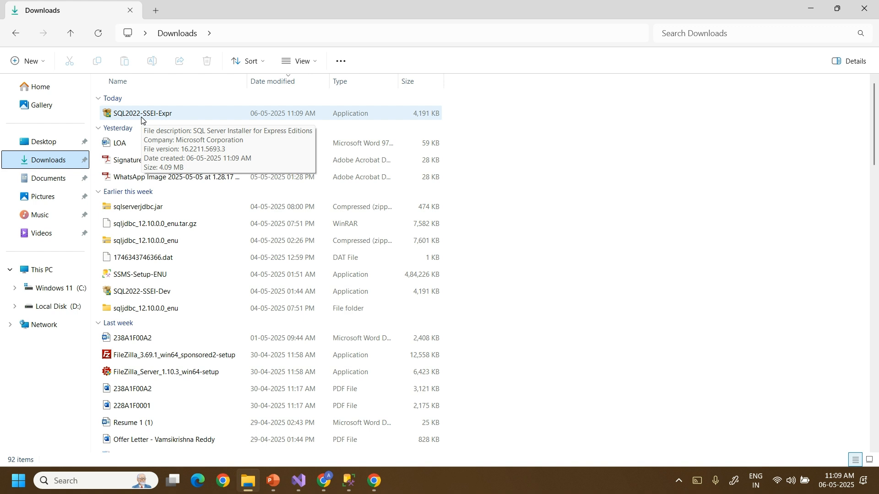
pyautogui.doubleClick(172, 114)
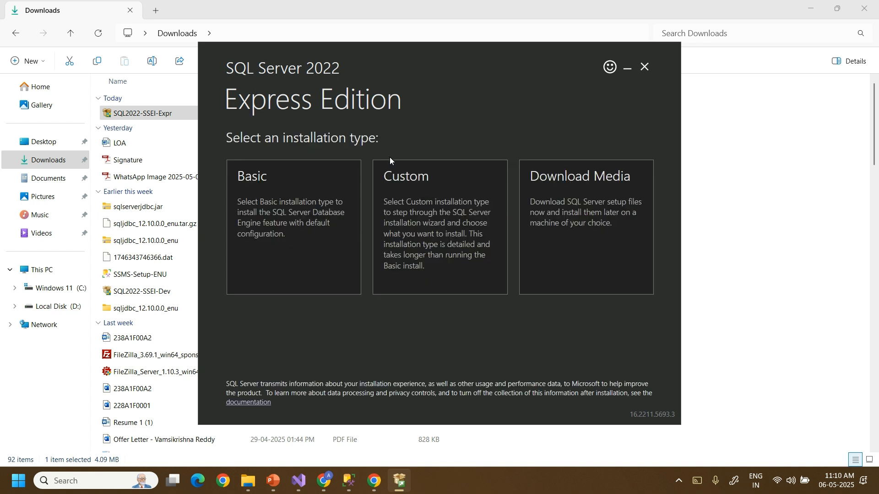
# Choose Download Media, review the 6604 MB free-space requirement, then quit the installer.
pyautogui.click(409, 217)
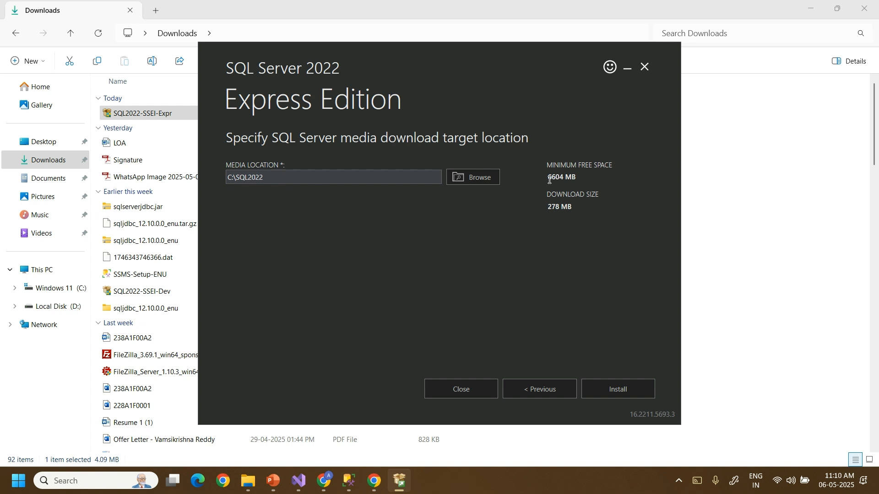
pyautogui.moveTo(549, 180); pyautogui.dragTo(580, 179)
pyautogui.click(644, 67)
pyautogui.click(444, 263)
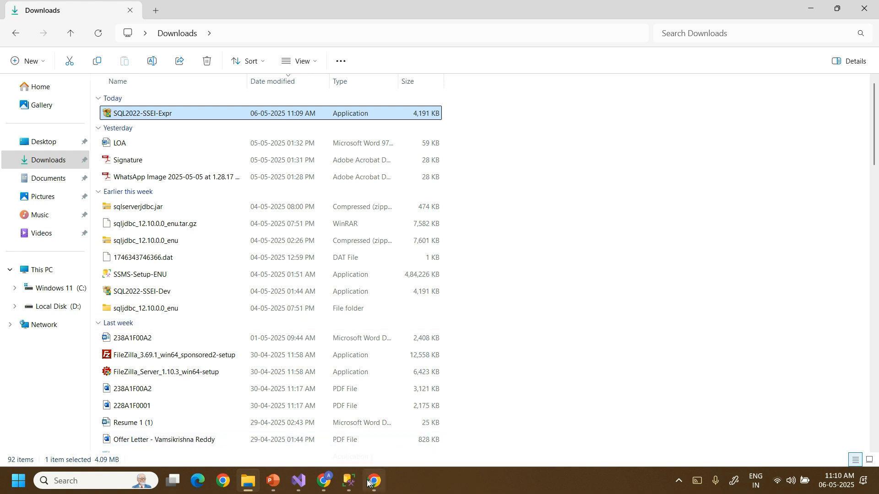
# Bring Management Studio's Connect to Server dialog forward and list the available server names.
pyautogui.click(345, 483)
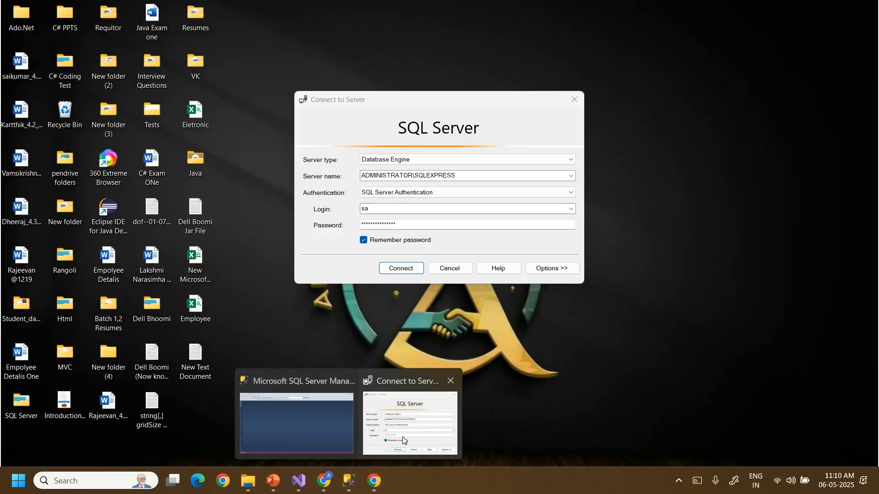
pyautogui.click(402, 436)
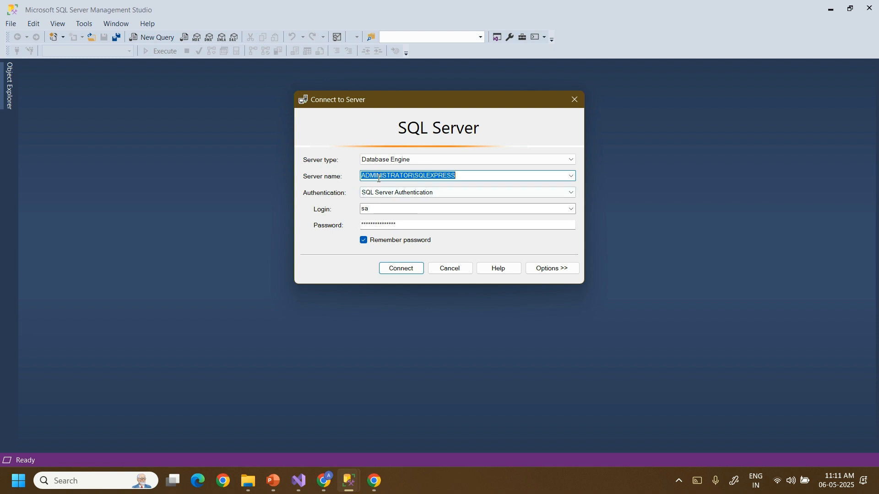
pyautogui.doubleClick(400, 176)
pyautogui.doubleClick(428, 177)
pyautogui.click(572, 177)
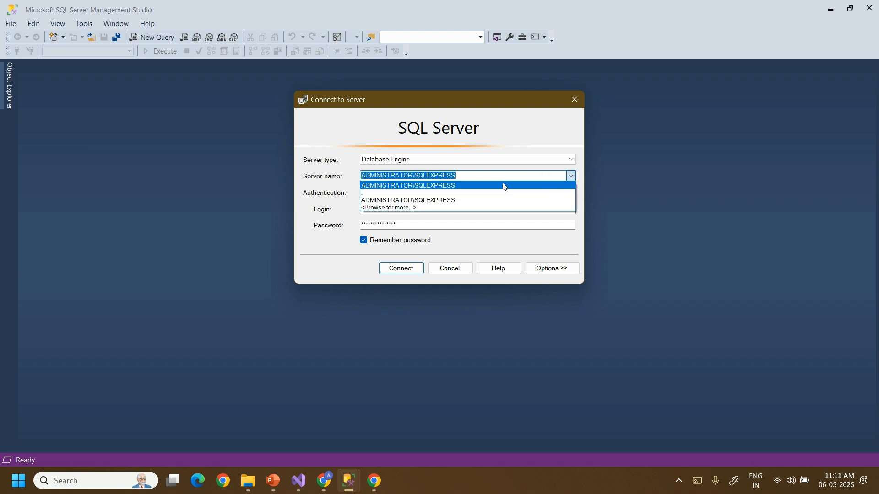
# Pick ADMINISTRATOR\SQLEXPRESS from the local Database Engine servers in Browse for Servers.
pyautogui.click(409, 208)
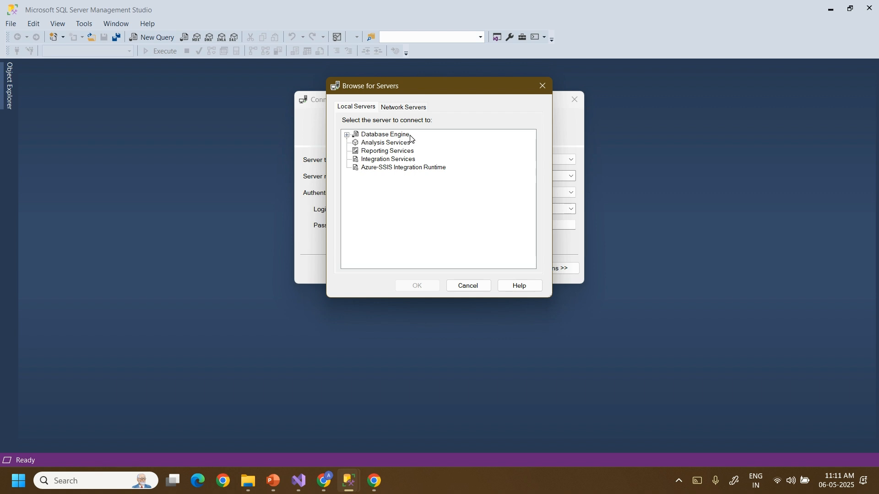
pyautogui.moveTo(403, 92); pyautogui.dragTo(418, 210)
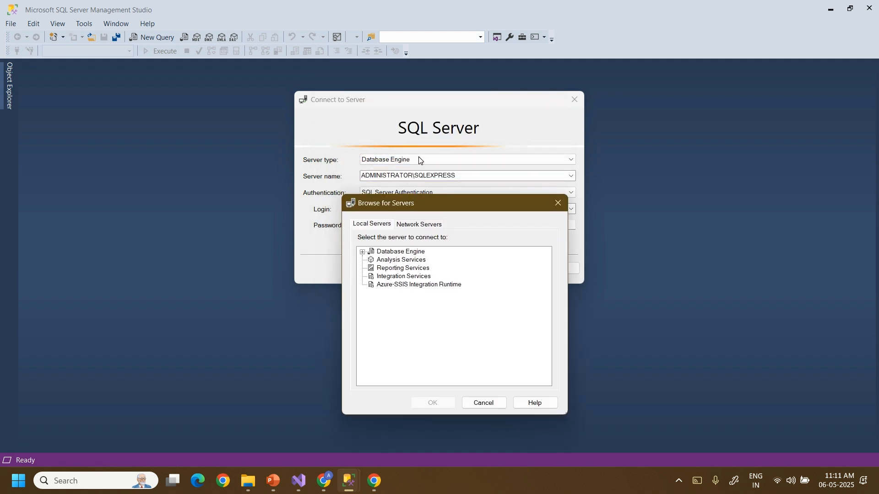
pyautogui.click(363, 252)
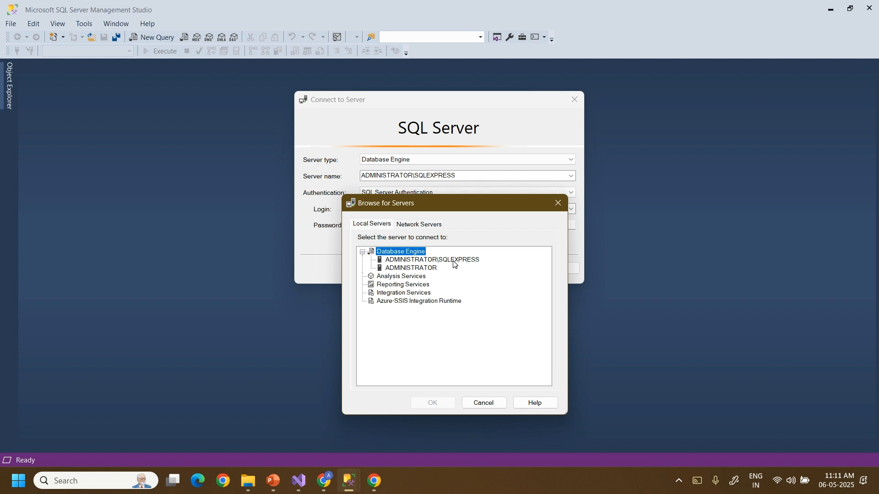
pyautogui.click(453, 260)
pyautogui.click(435, 403)
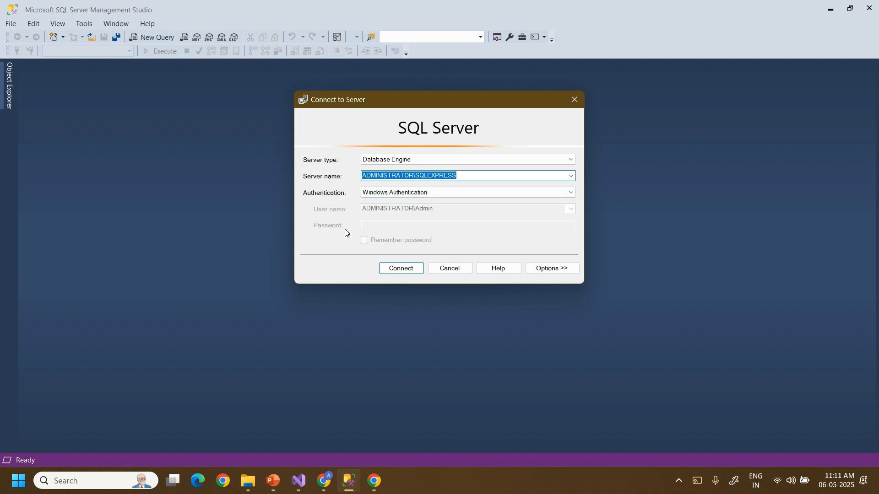
# Connect to ADMINISTRATOR\SQLEXPRESS using SQL Server Authentication with the saved login.
pyautogui.click(390, 197)
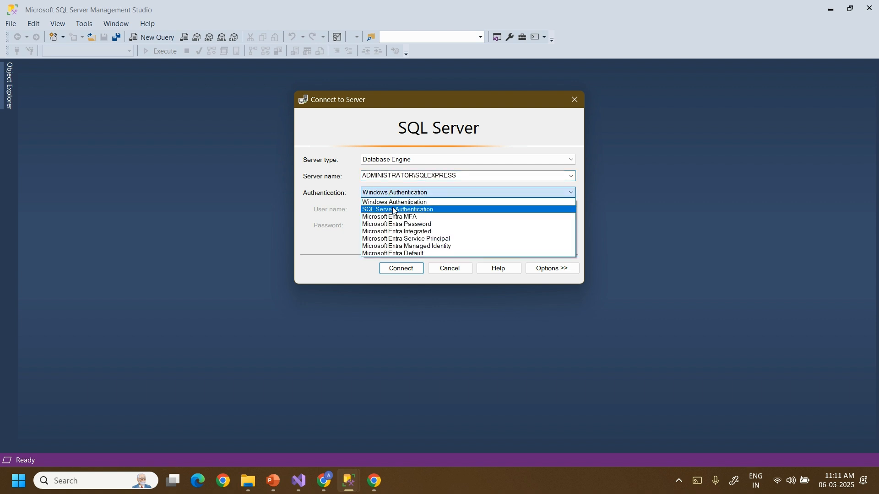
pyautogui.click(392, 210)
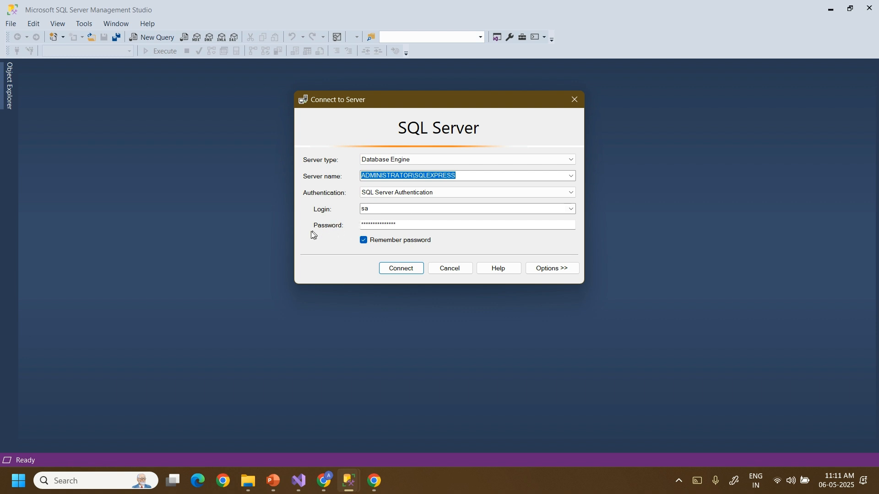
pyautogui.click(399, 270)
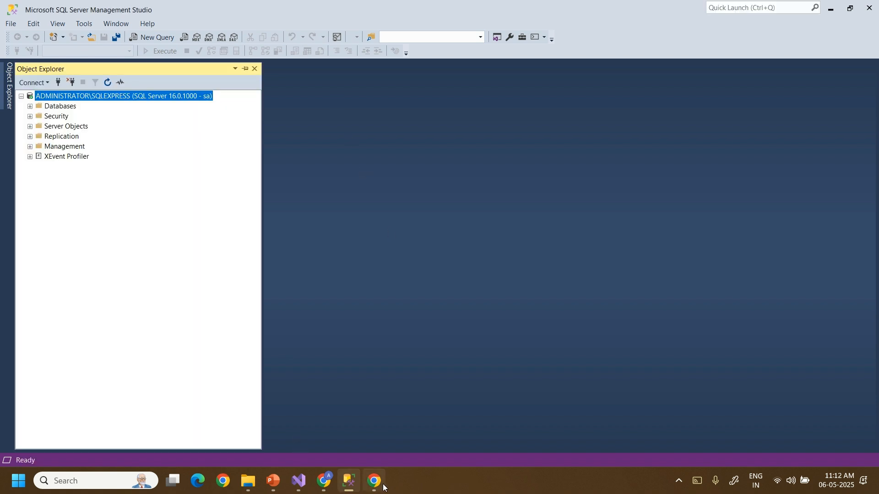
# Minimize the Google Meet window and expand the server's Databases node in Object Explorer.
pyautogui.moveTo(384, 487)
pyautogui.moveTo(323, 480)
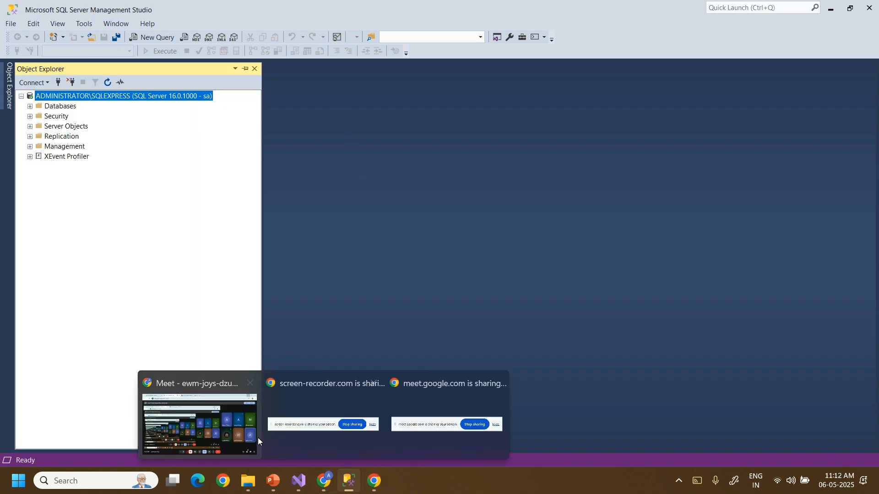
pyautogui.click(231, 426)
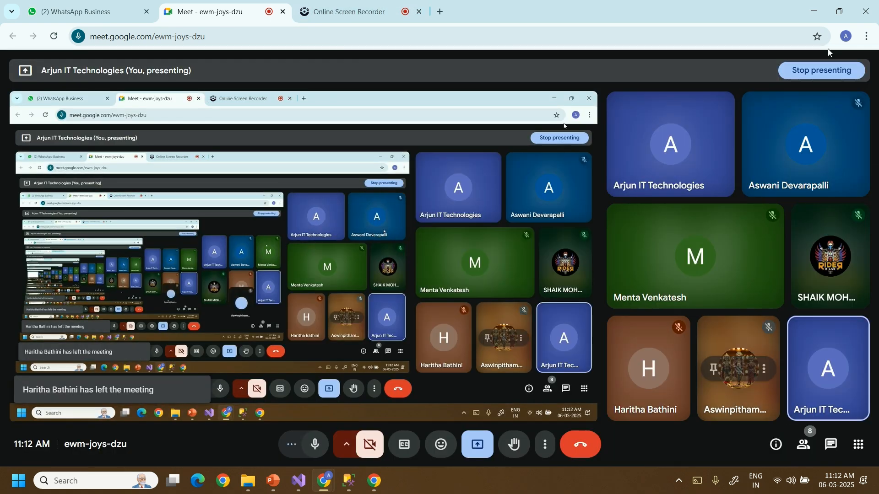
pyautogui.click(811, 8)
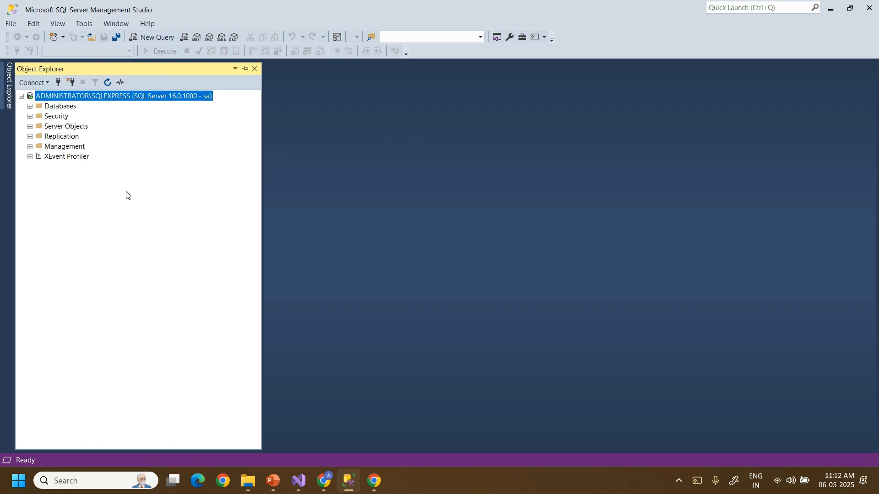
pyautogui.click(30, 106)
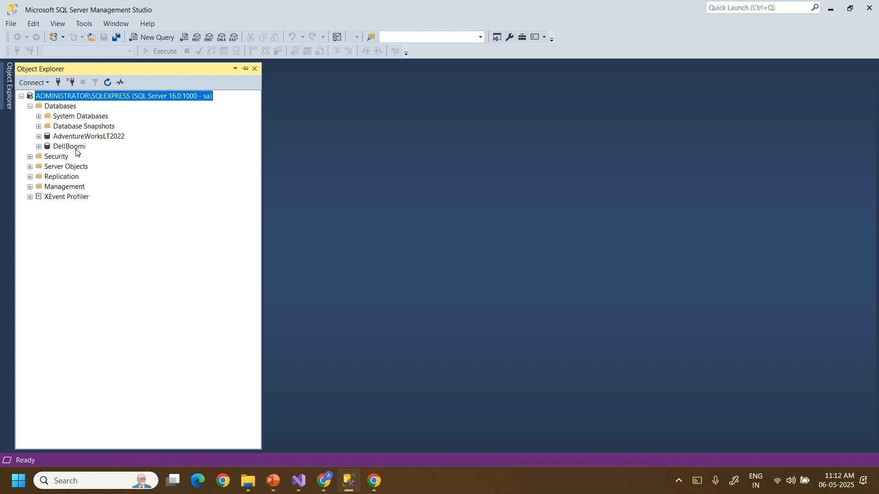
# Delete the DellBoomi database from the server.
pyautogui.rightClick(74, 149)
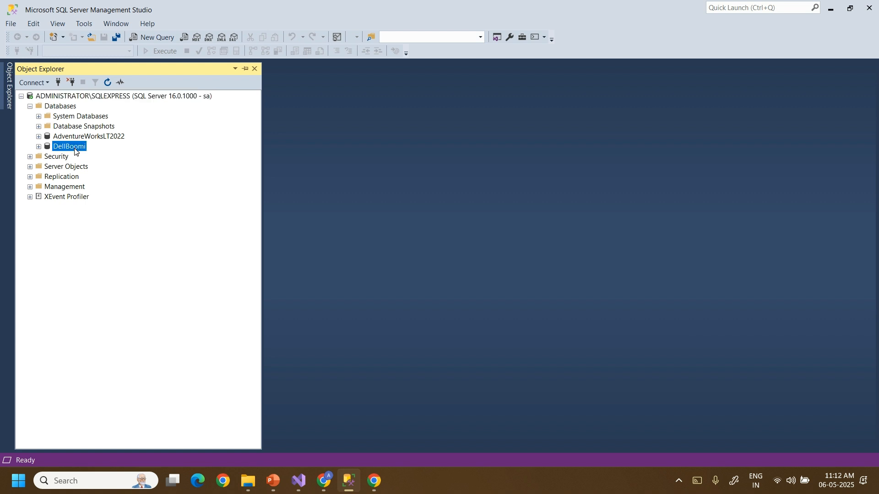
pyautogui.click(116, 280)
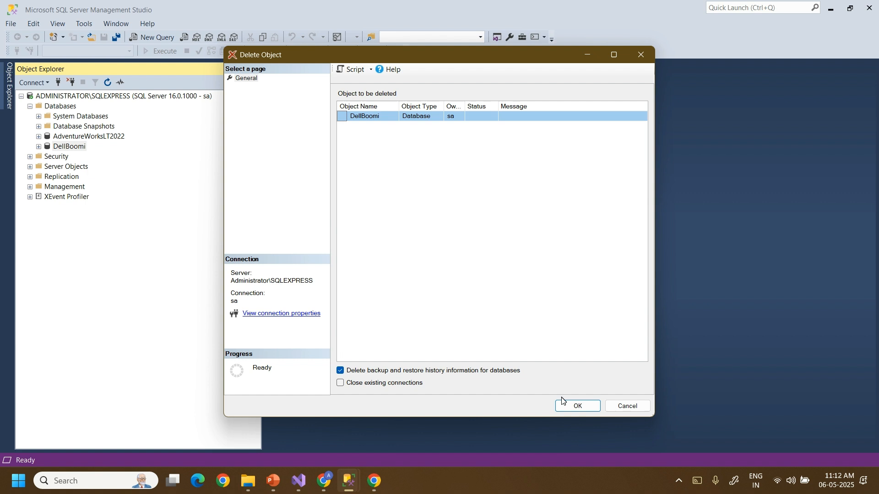
pyautogui.click(568, 405)
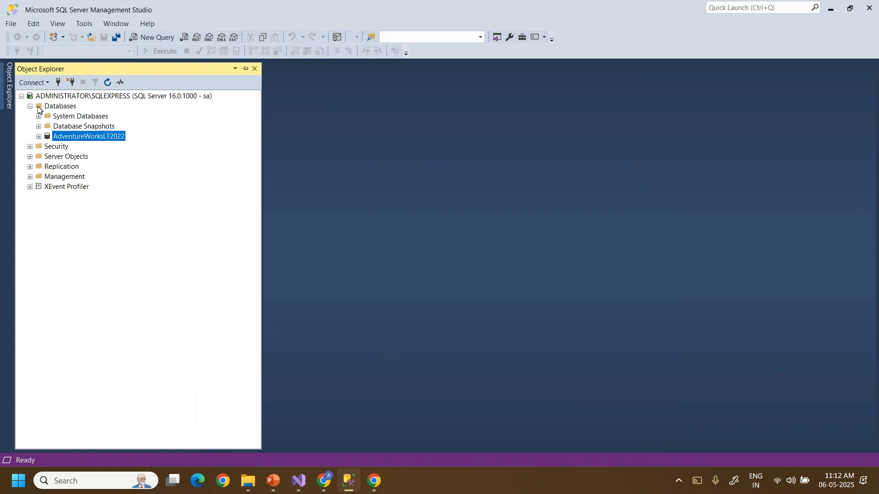
# Collapse and re-expand the server tree to refresh the database list.
pyautogui.click(30, 107)
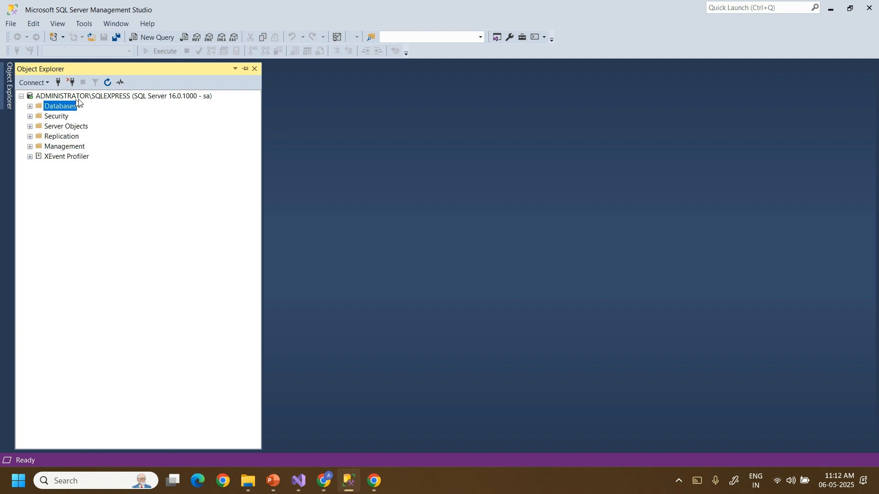
pyautogui.click(21, 97)
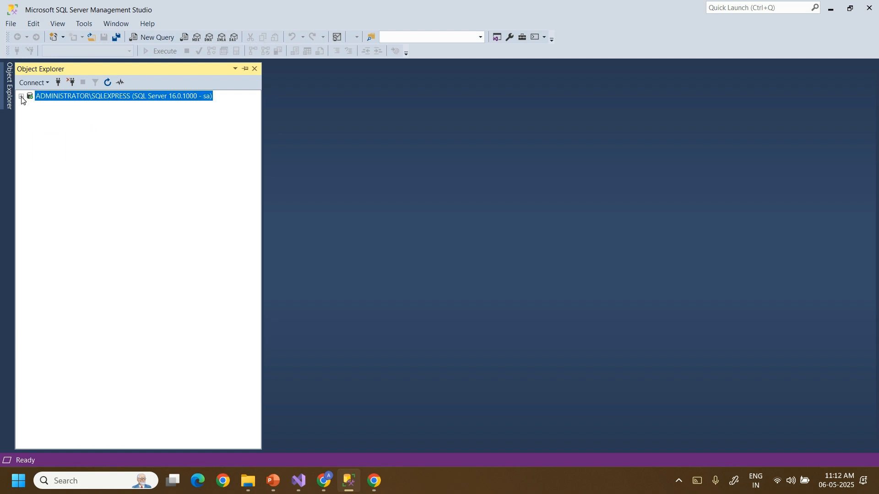
pyautogui.click(22, 97)
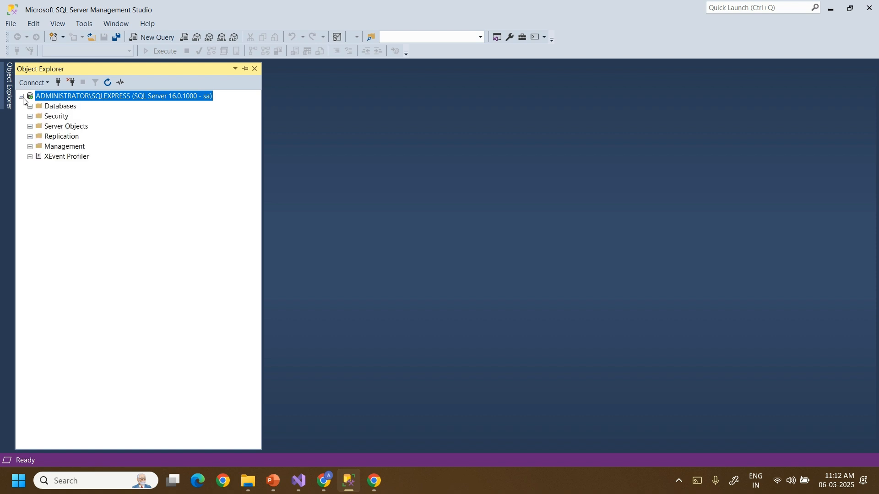
# Expand the Databases folder, showing System Databases, Database Snapshots and AdventureWorksLT2022.
pyautogui.click(61, 107)
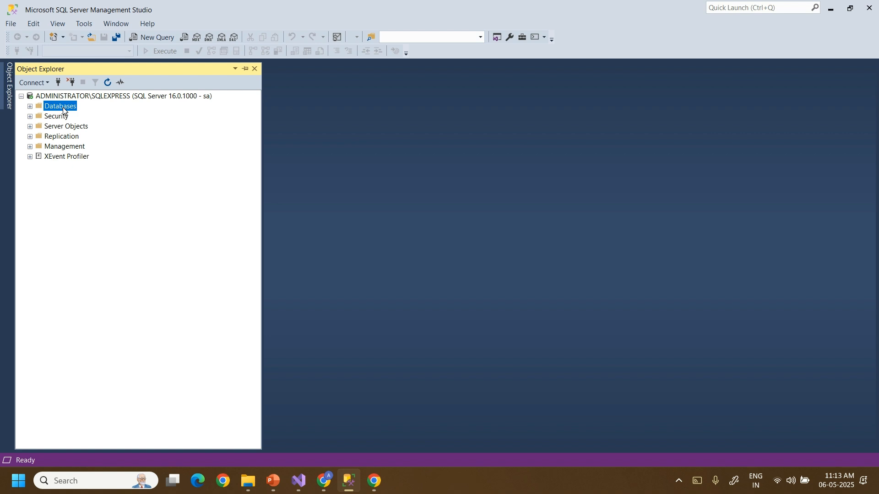
pyautogui.click(29, 107)
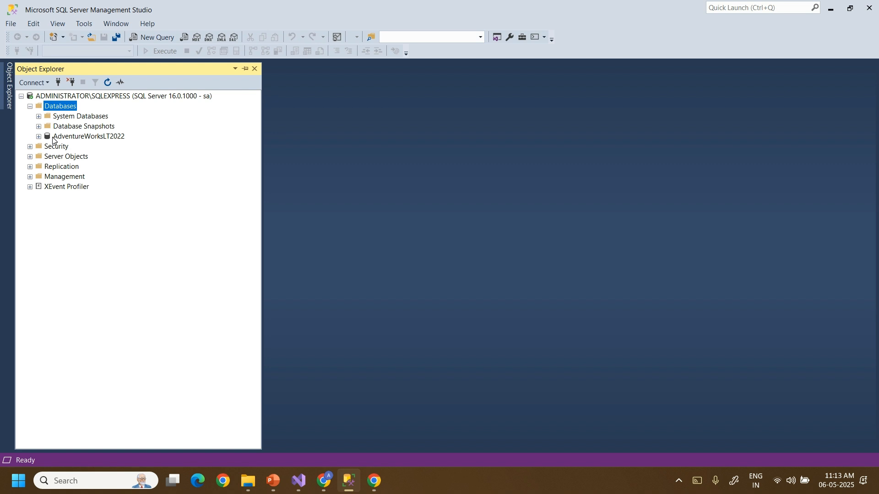
# Delete AdventureWorksLT2022 and expand System Databases to show master, model, msdb, tempdb.
pyautogui.rightClick(84, 139)
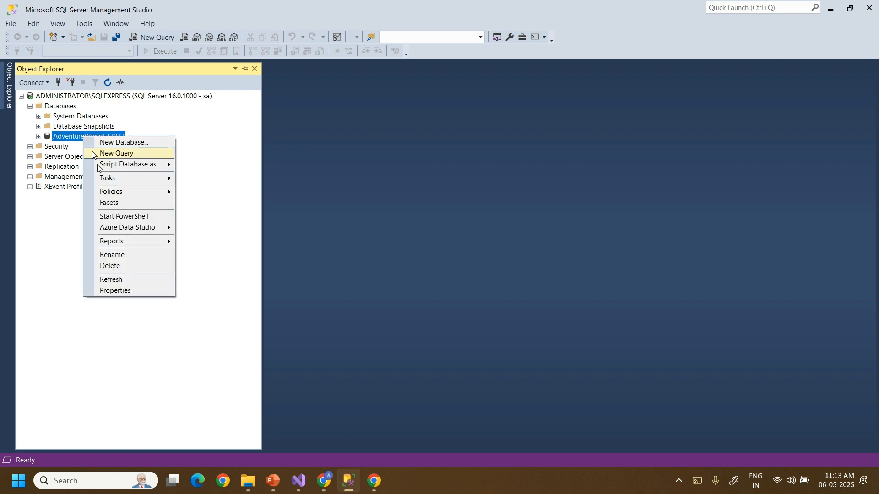
pyautogui.click(118, 267)
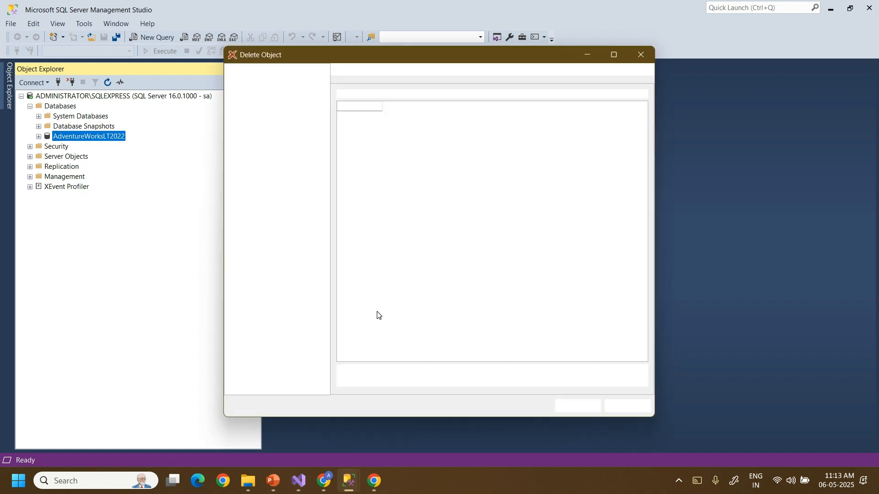
pyautogui.click(570, 405)
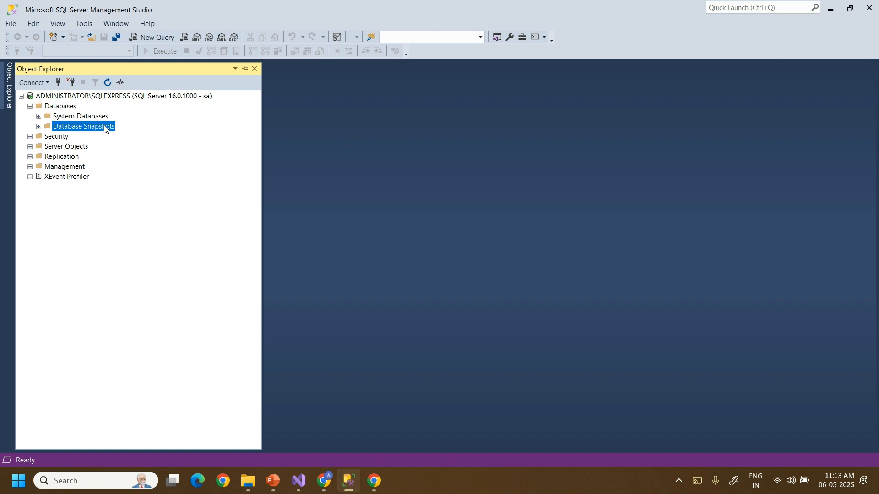
pyautogui.click(39, 117)
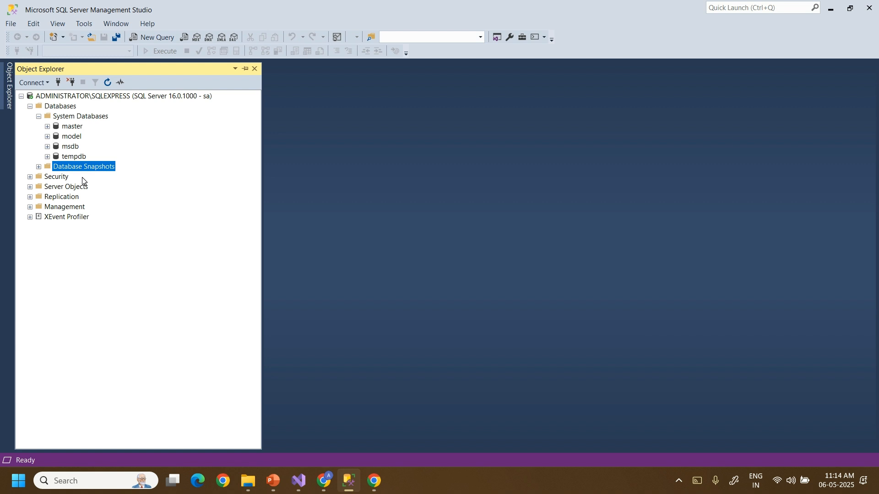
pyautogui.click(248, 481)
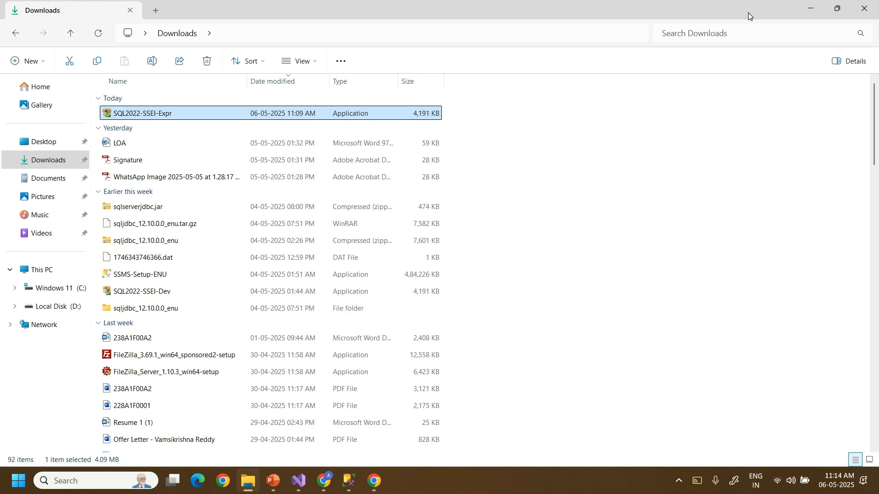
pyautogui.click(875, 12)
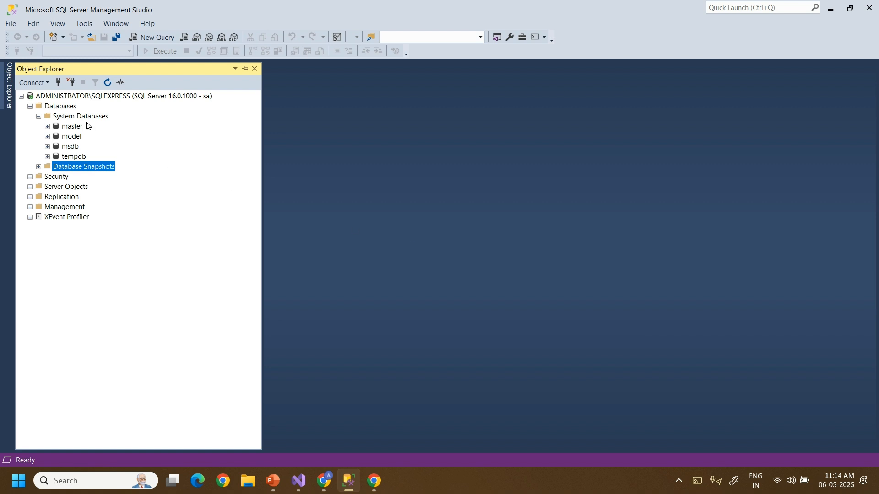
# Create a new database named DellBoomi with default settings and expand its contents.
pyautogui.click(38, 116)
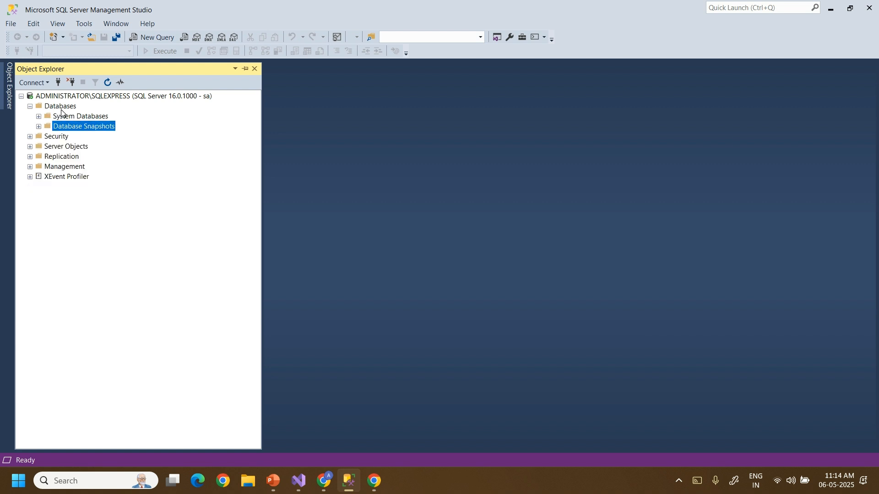
pyautogui.rightClick(51, 108)
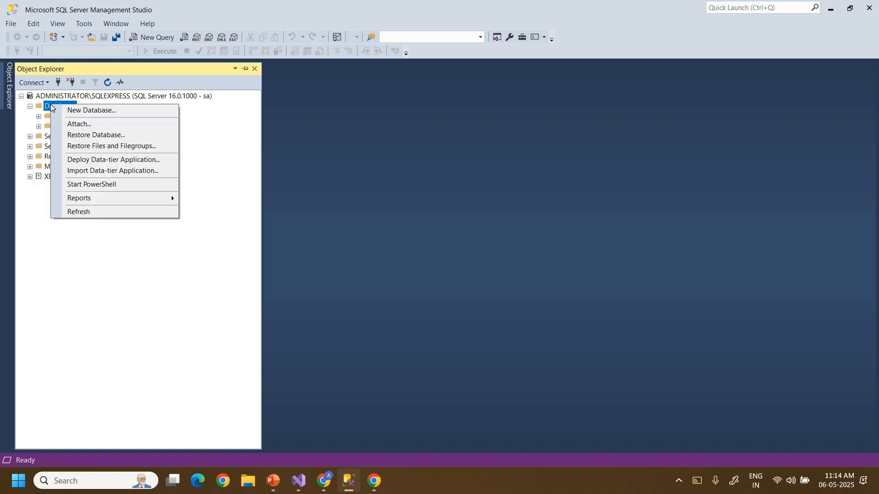
pyautogui.click(87, 112)
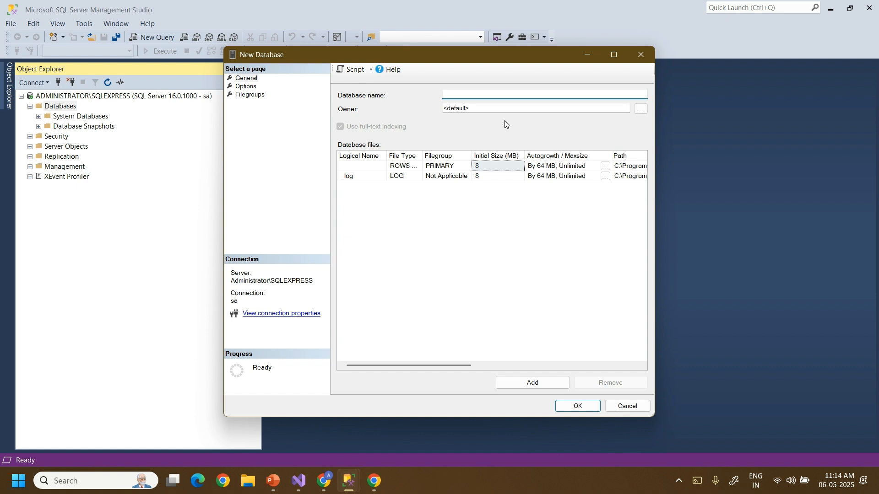
pyautogui.write('DellBoomi')
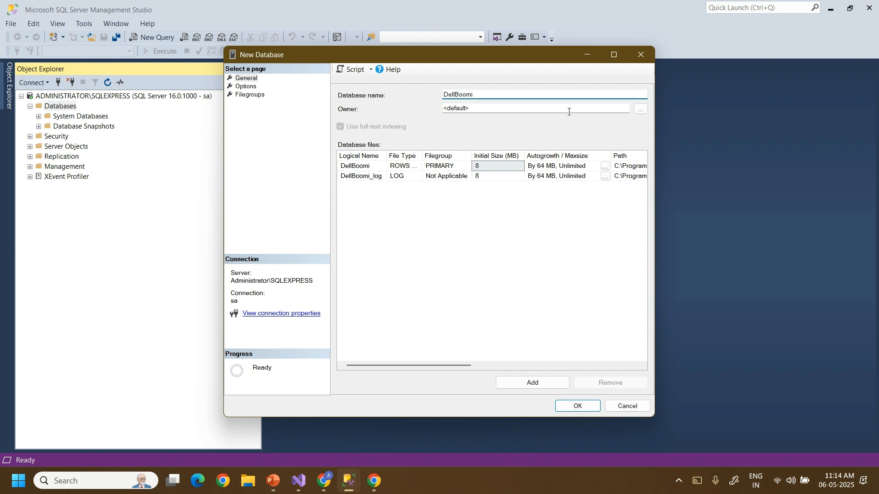
pyautogui.click(572, 407)
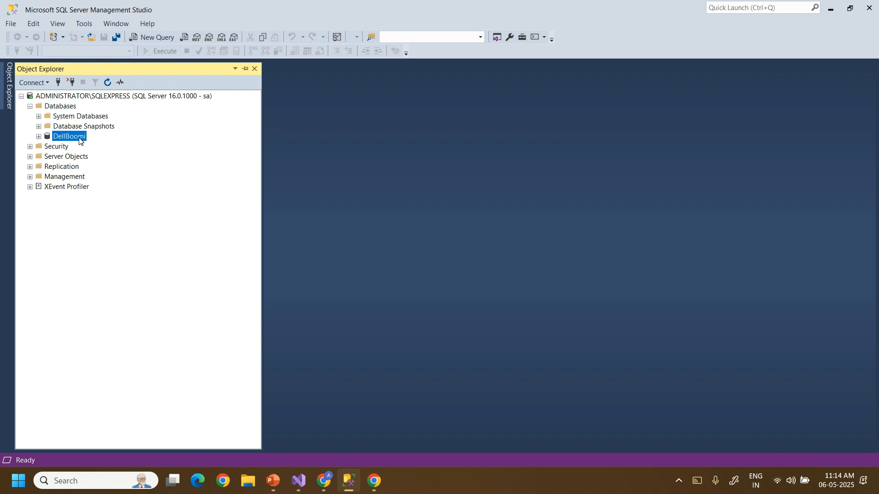
pyautogui.click(39, 136)
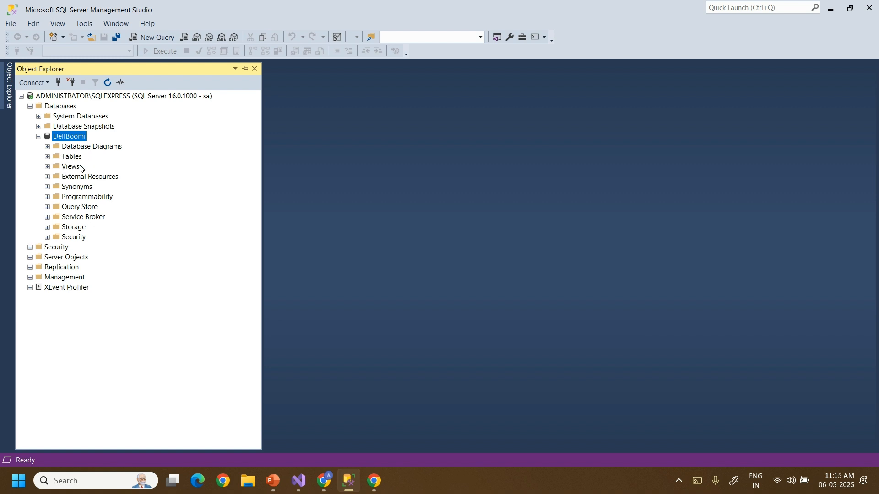
# Start a new table in DellBoomi's Tables folder in the table designer.
pyautogui.click(47, 157)
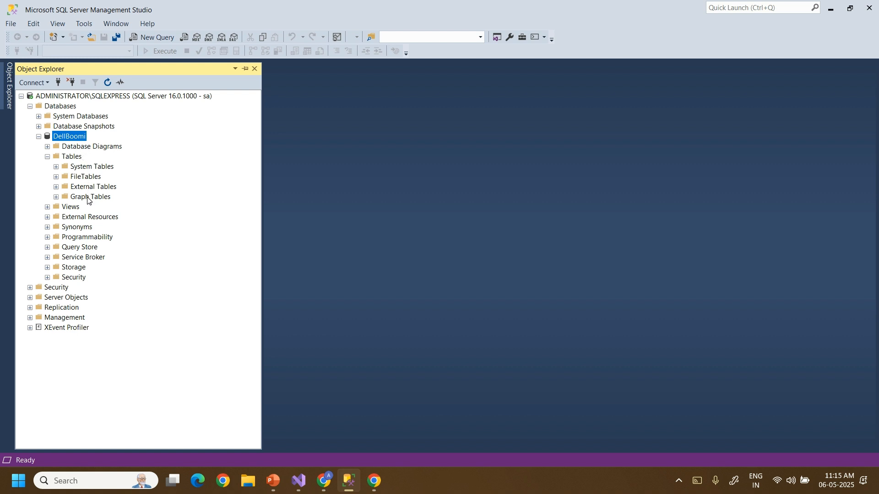
pyautogui.click(48, 157)
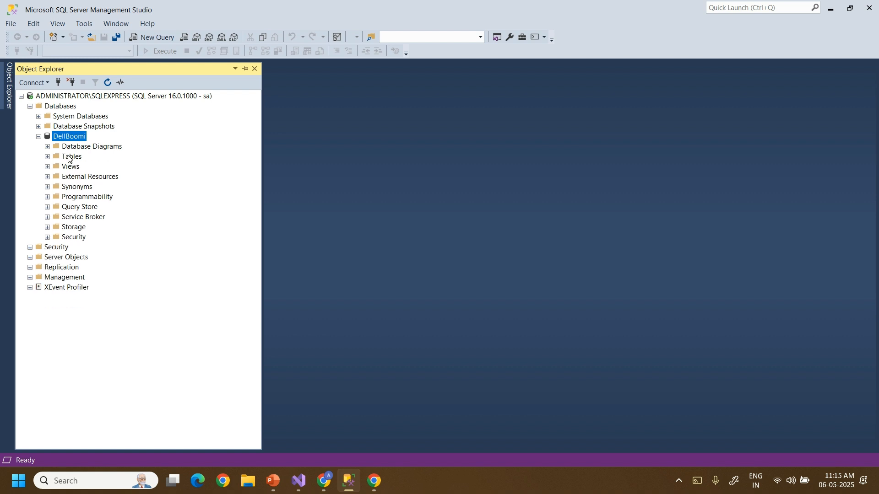
pyautogui.rightClick(68, 158)
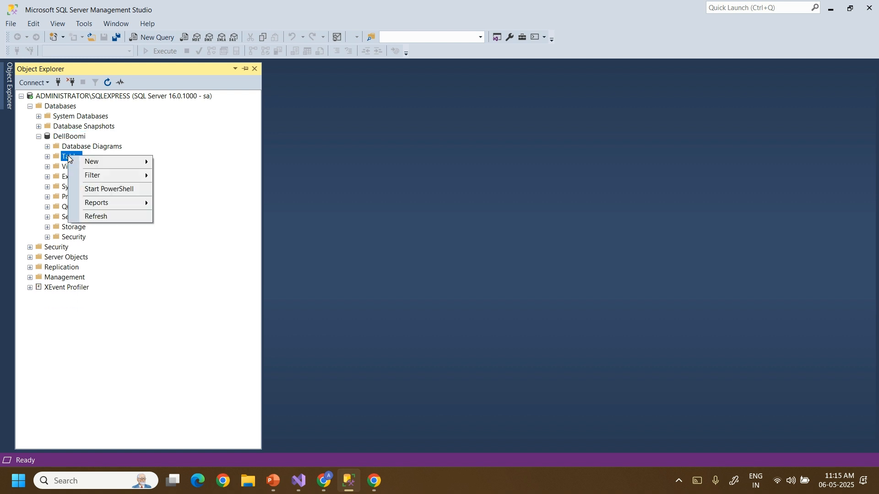
pyautogui.moveTo(93, 164)
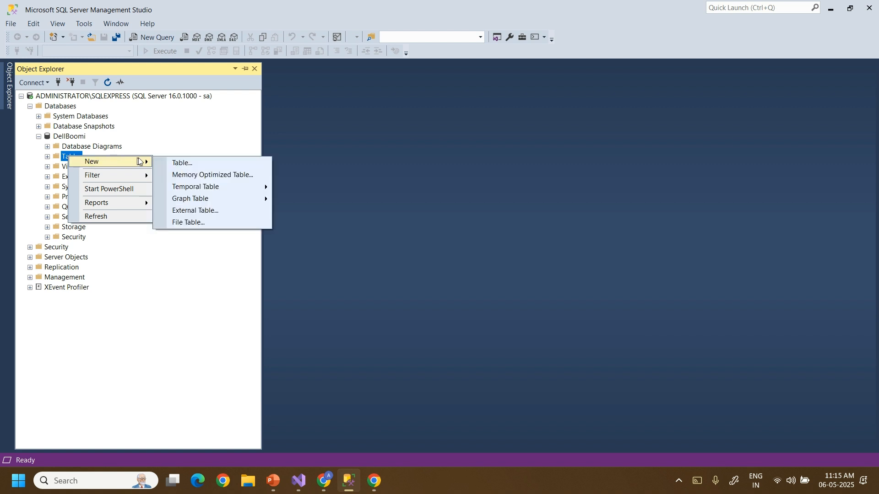
pyautogui.click(187, 164)
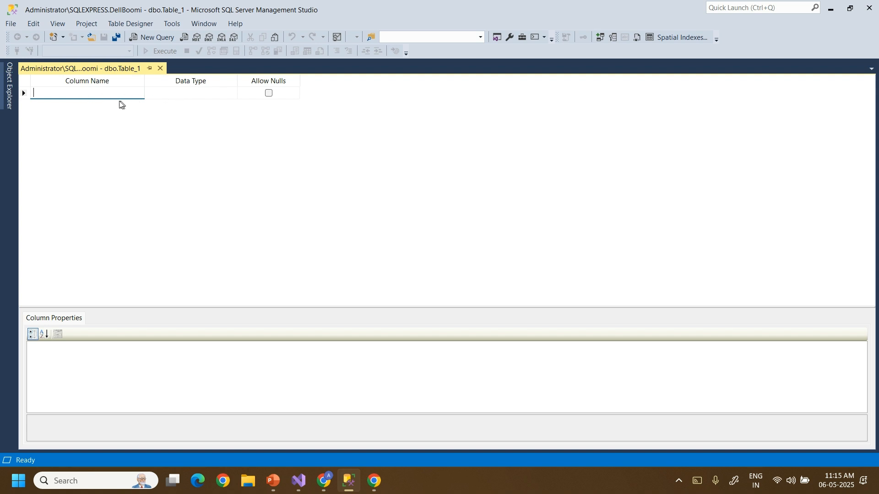
# Add an Id column of type int.
pyautogui.write('Id')
pyautogui.click(174, 92)
pyautogui.write('int')
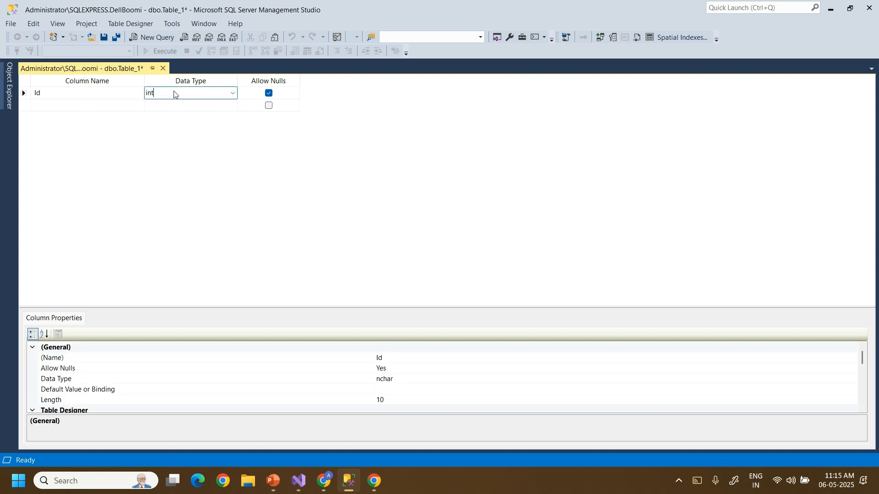
pyautogui.click(96, 105)
# Add a Name column of type varchar(100).
pyautogui.write('Name')
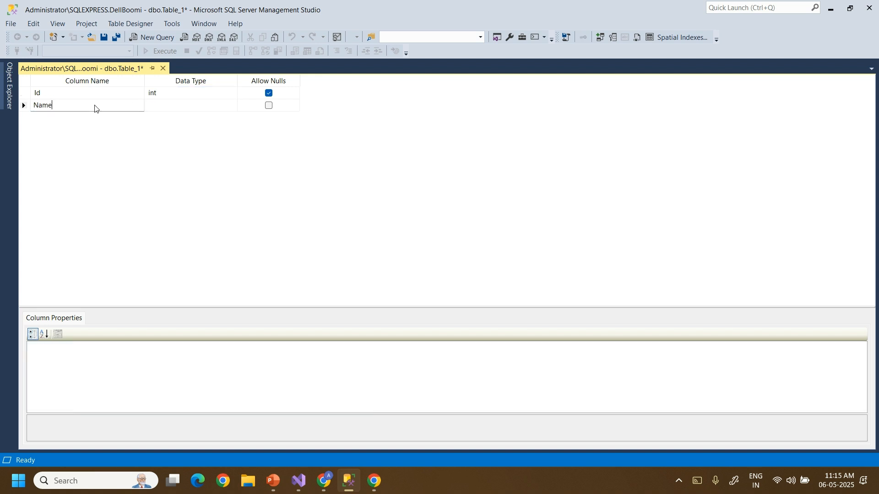
pyautogui.click(159, 110)
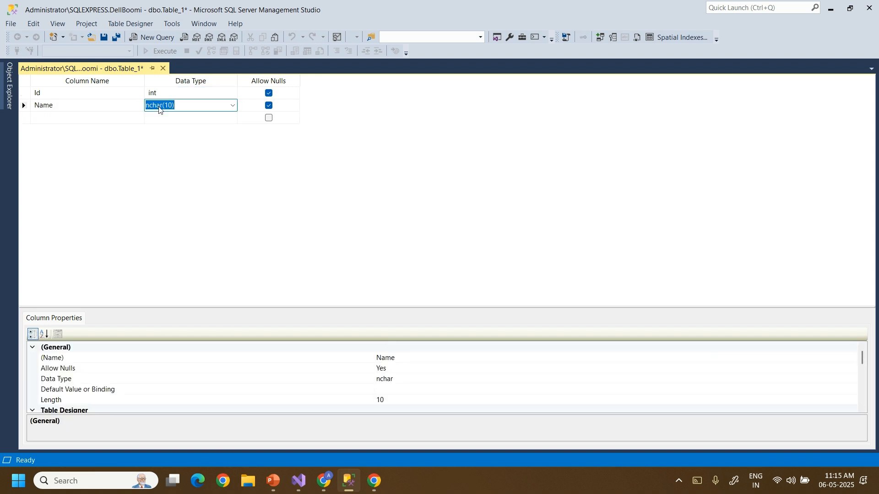
pyautogui.write('varchar()50')
pyautogui.press('BackSpace')
pyautogui.press('BackSpace')
pyautogui.write('100')
pyautogui.click(110, 117)
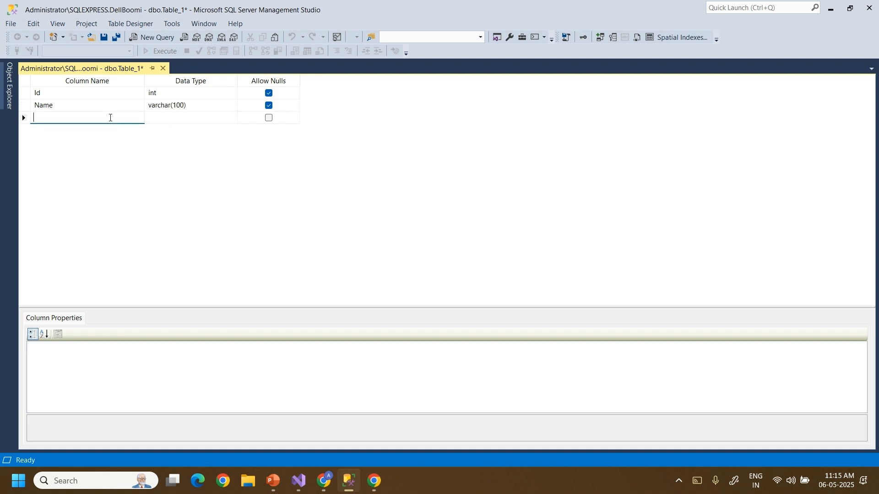
# Add a Salary column of type int.
pyautogui.write('Salary')
pyautogui.click(162, 120)
pyautogui.write('int')
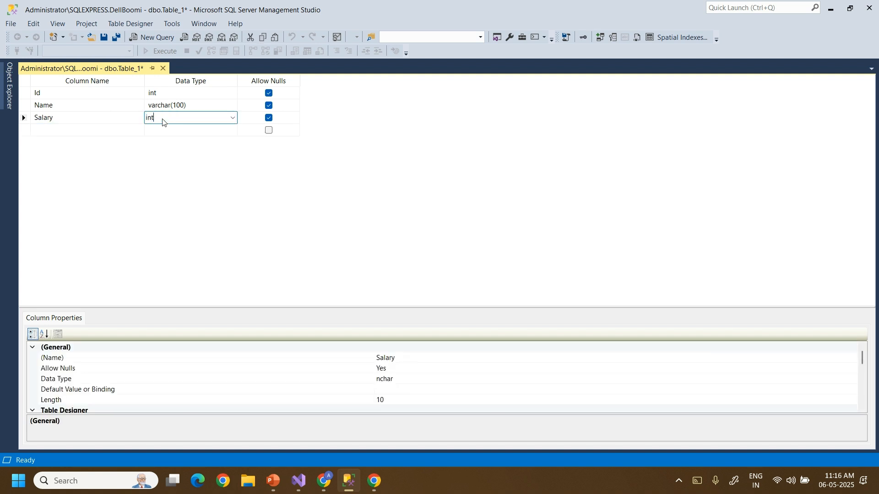
pyautogui.press('Return')
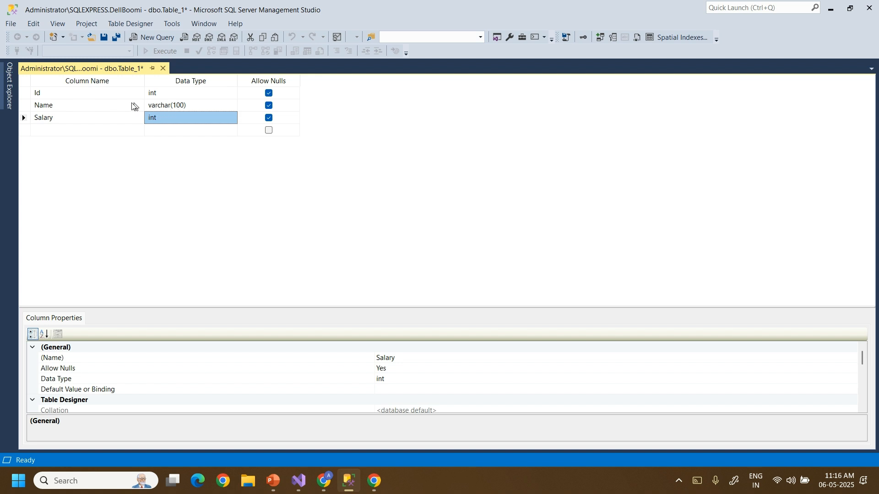
# Review the Name varchar(100) and Salary int columns in the Table_1 design.
pyautogui.click(173, 107)
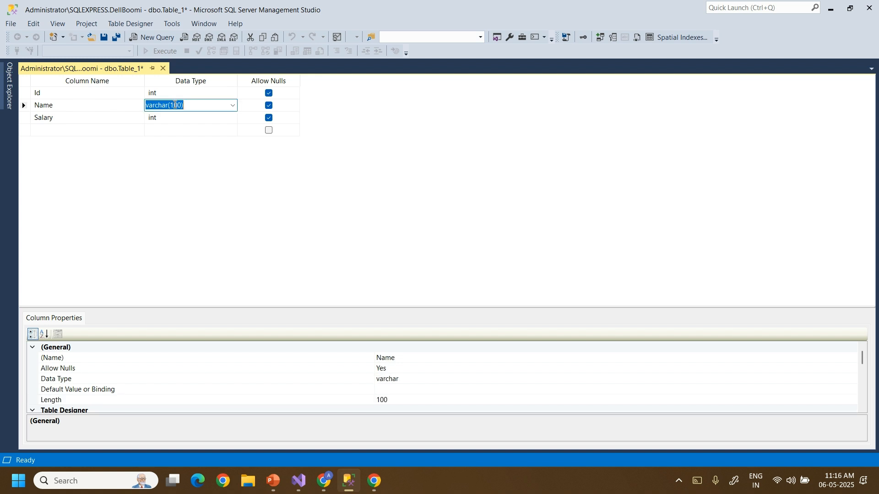
pyautogui.click(60, 118)
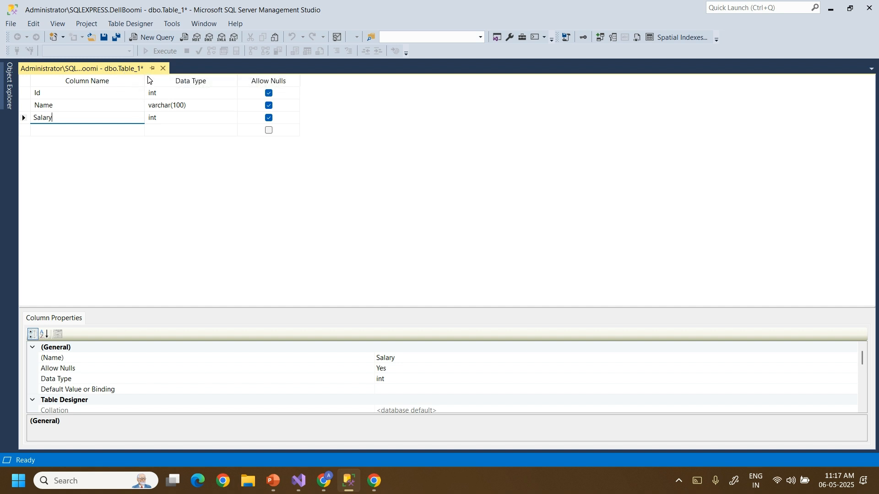
pyautogui.rightClick(119, 69)
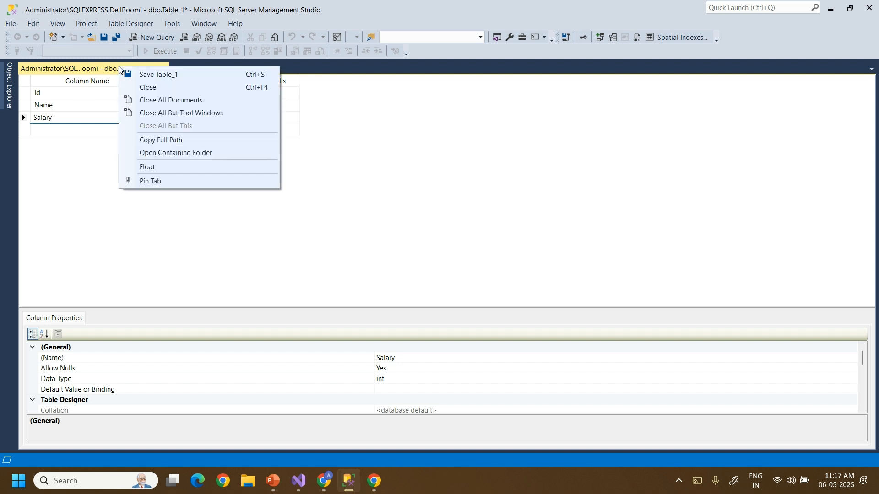
# Save the table as Employee and close its designer.
pyautogui.click(143, 75)
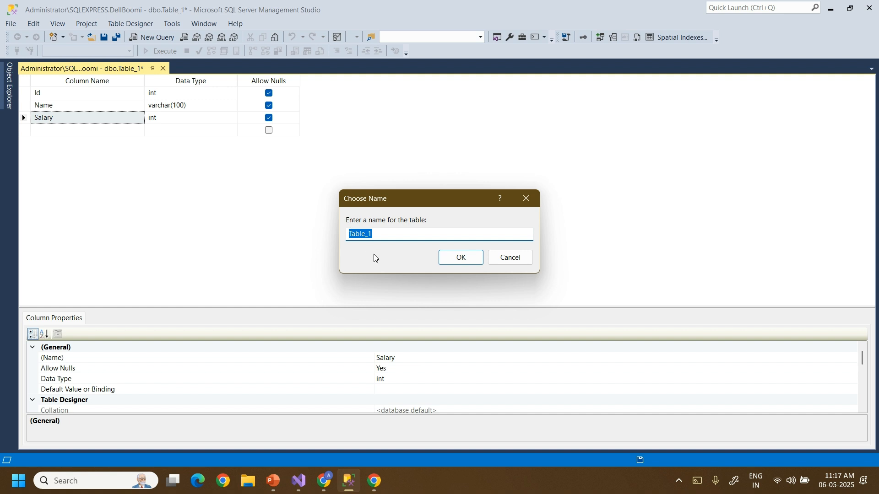
pyautogui.write('Employee')
pyautogui.click(461, 257)
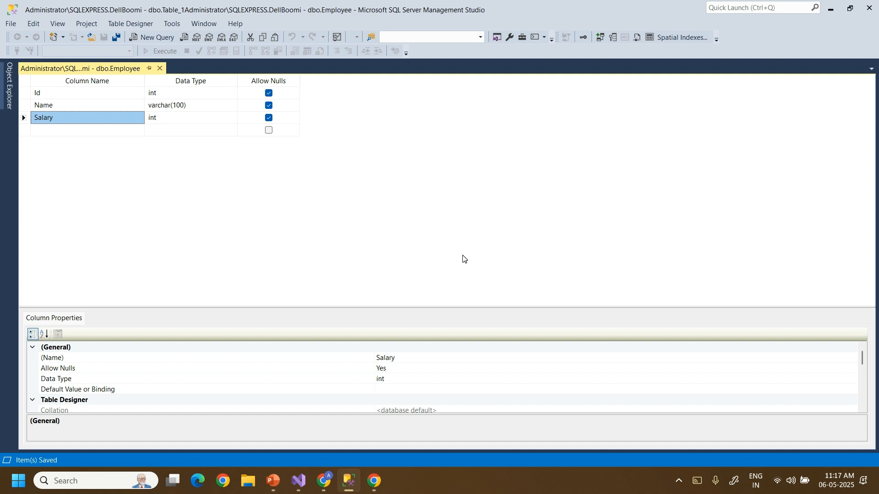
pyautogui.click(159, 69)
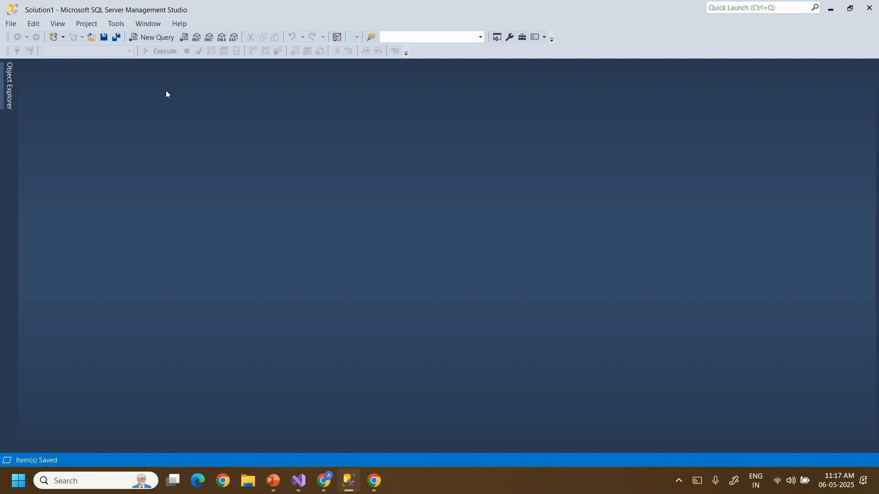
# Open a blank query window in Management Studio connected to the DellBoomi database.
pyautogui.click(156, 40)
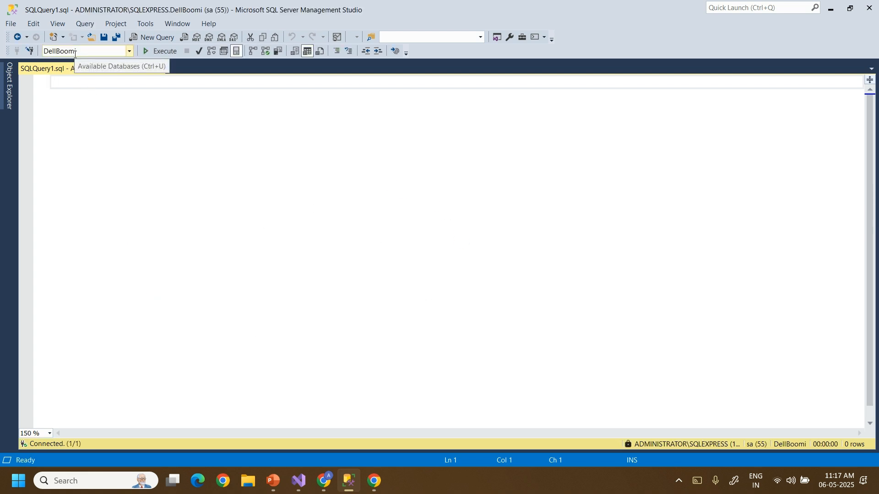
pyautogui.click(128, 51)
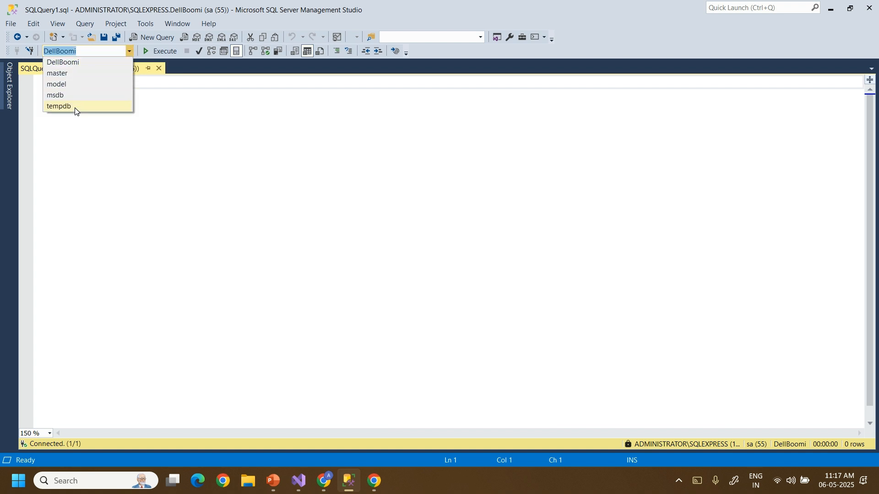
pyautogui.click(78, 67)
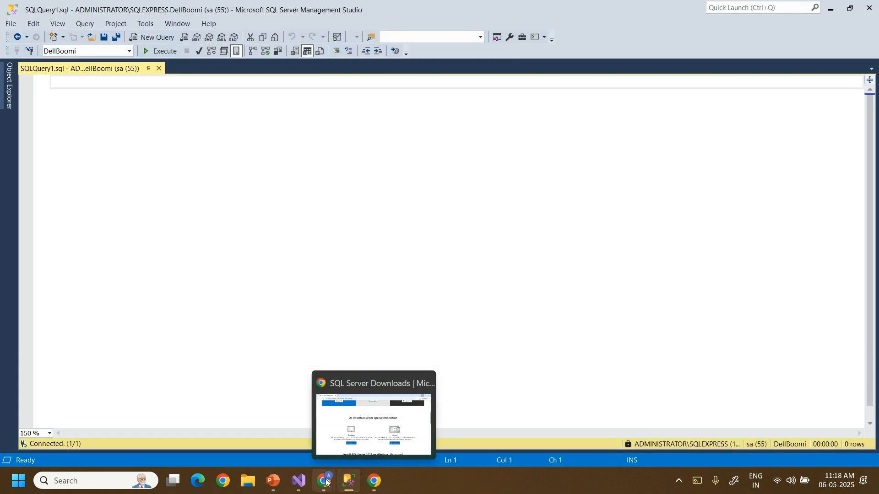
# Admit the waiting participant to the Google Meet call, then minimize the Meet window.
pyautogui.moveTo(326, 481)
pyautogui.click(220, 411)
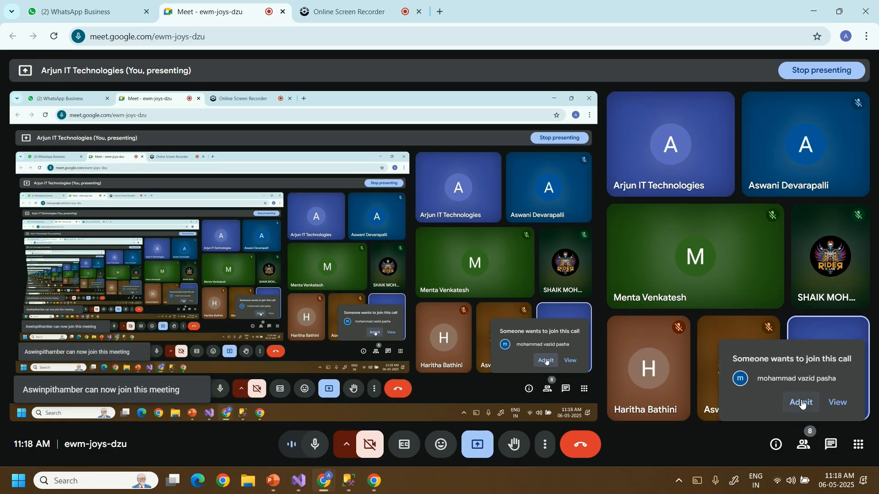
pyautogui.click(802, 403)
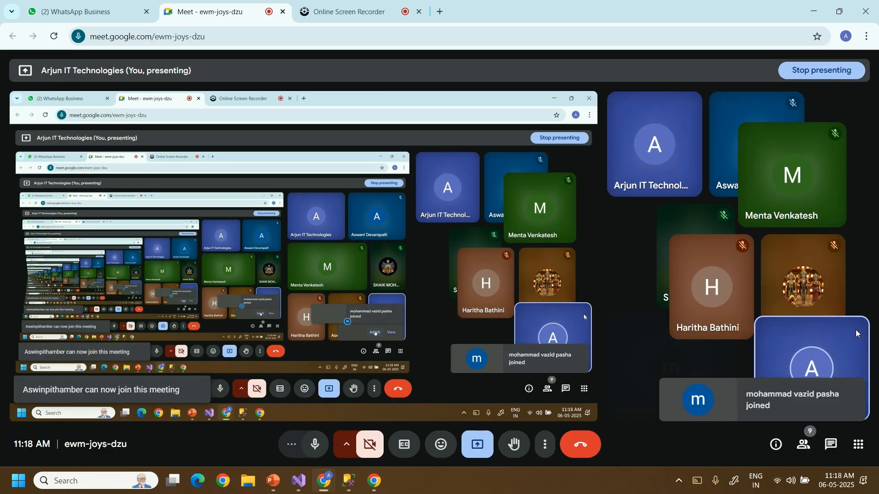
pyautogui.click(821, 18)
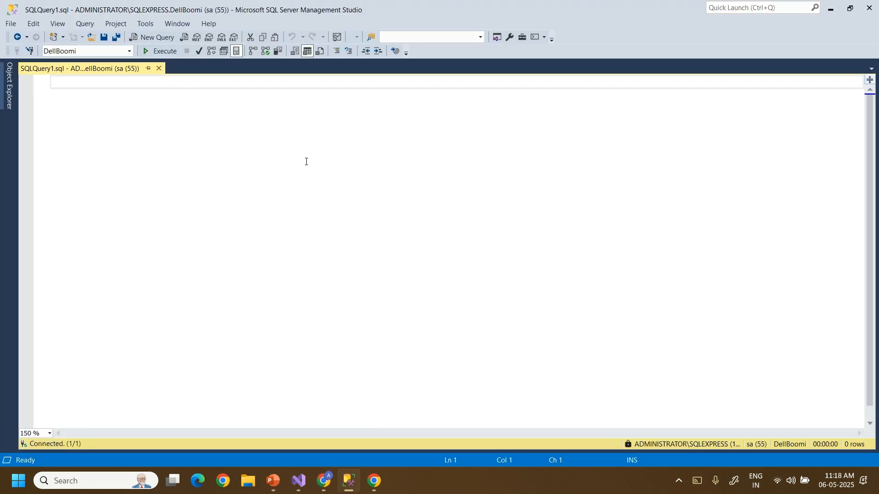
# Run select * from Employee, returning empty Id, Name and Salary columns with 0 rows.
pyautogui.write('select')
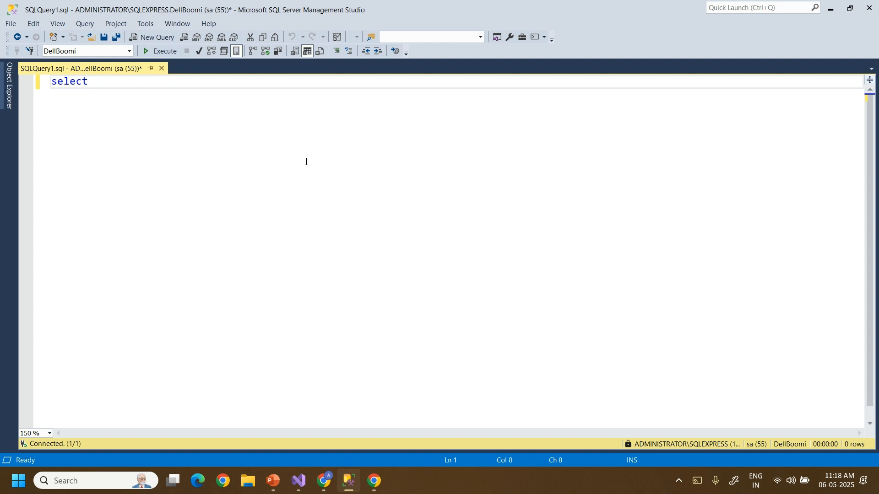
pyautogui.write(' * from Em')
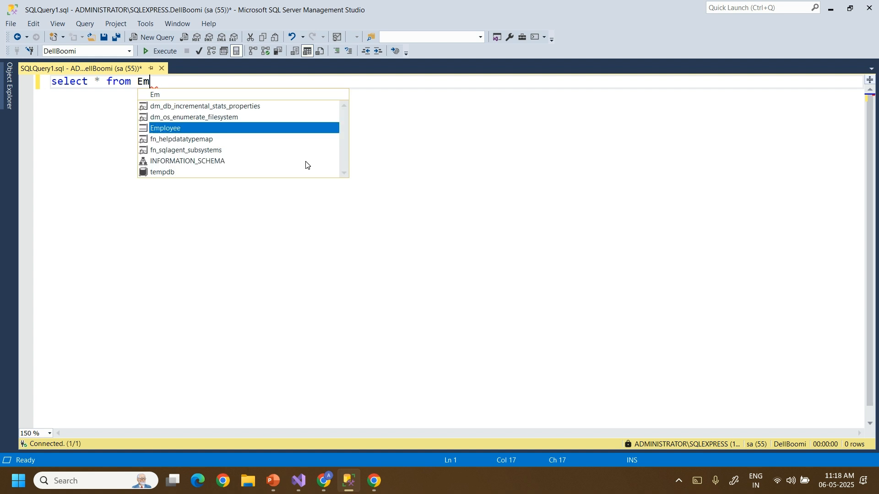
pyautogui.press('Tab')
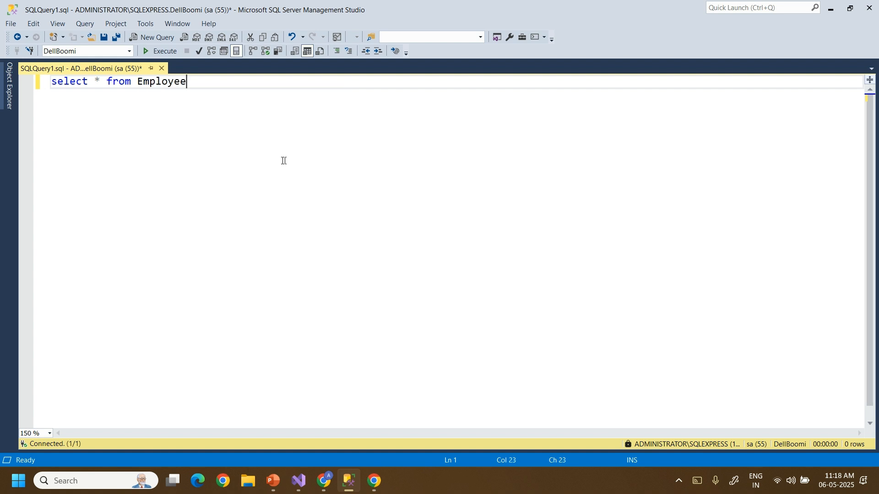
pyautogui.doubleClick(97, 84)
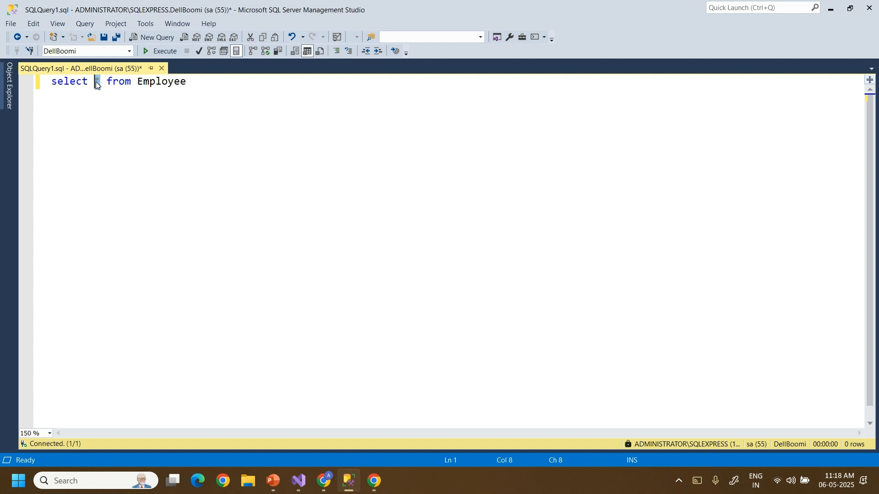
pyautogui.write('Id')
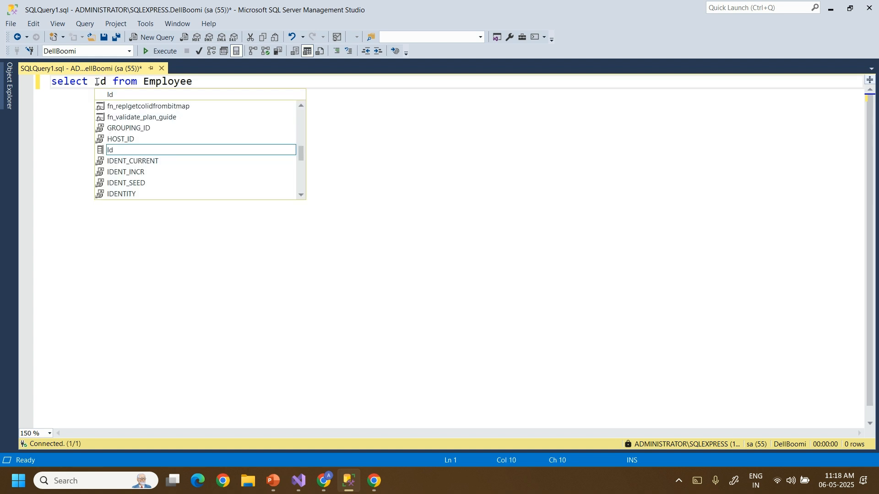
pyautogui.press('BackSpace')
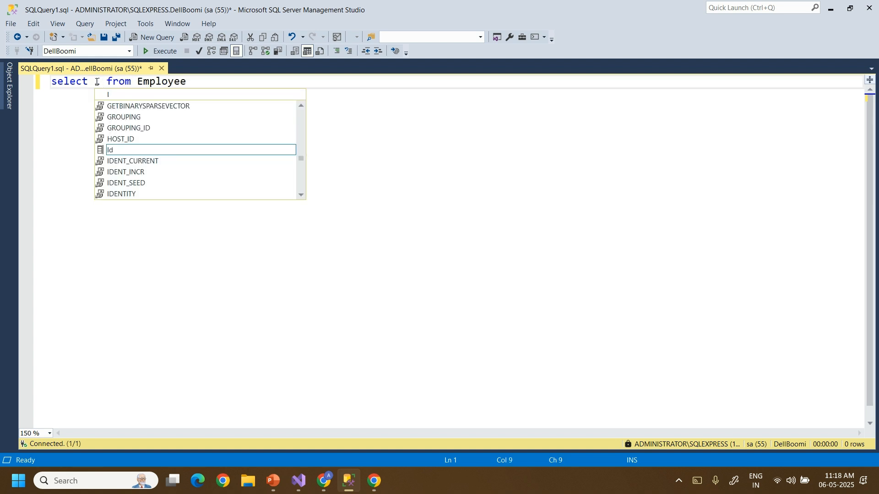
pyautogui.press('BackSpace')
pyautogui.write('*')
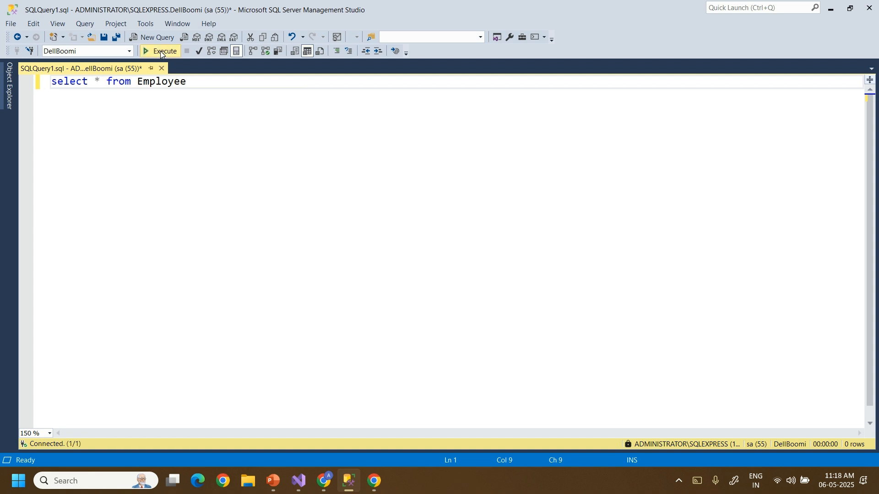
pyautogui.click(160, 52)
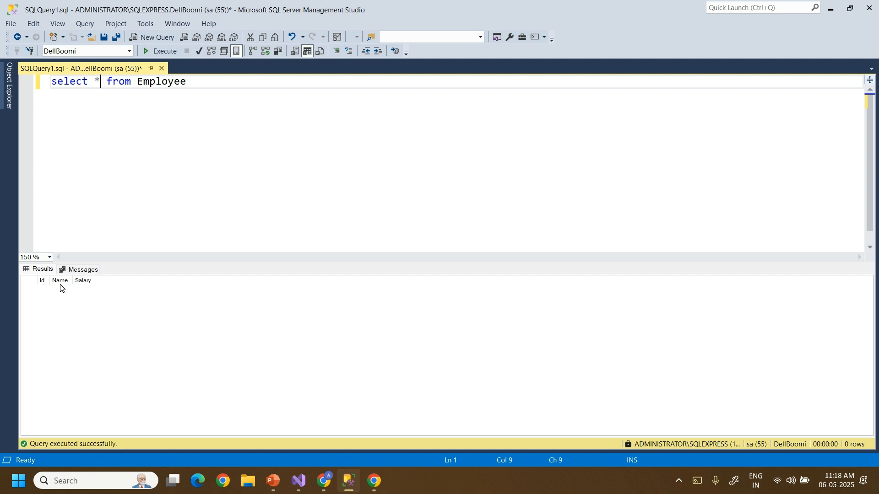
pyautogui.click(211, 170)
# Open New Text Document.txt from the desktop and type the id,Name,Salary header line.
pyautogui.press('super+d')
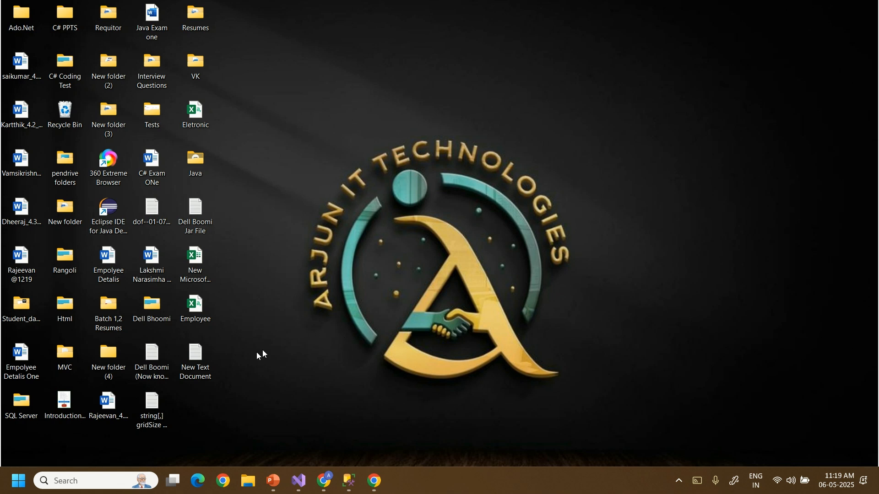
pyautogui.doubleClick(204, 363)
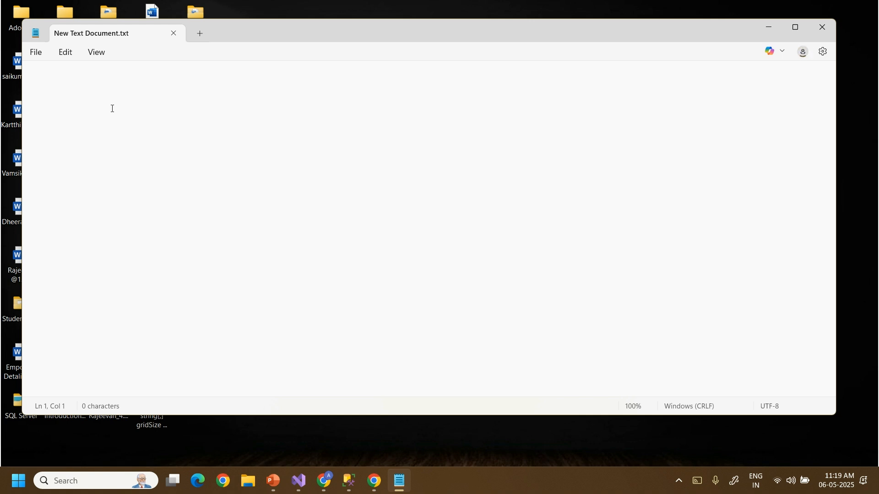
pyautogui.write('id,Name,Salary')
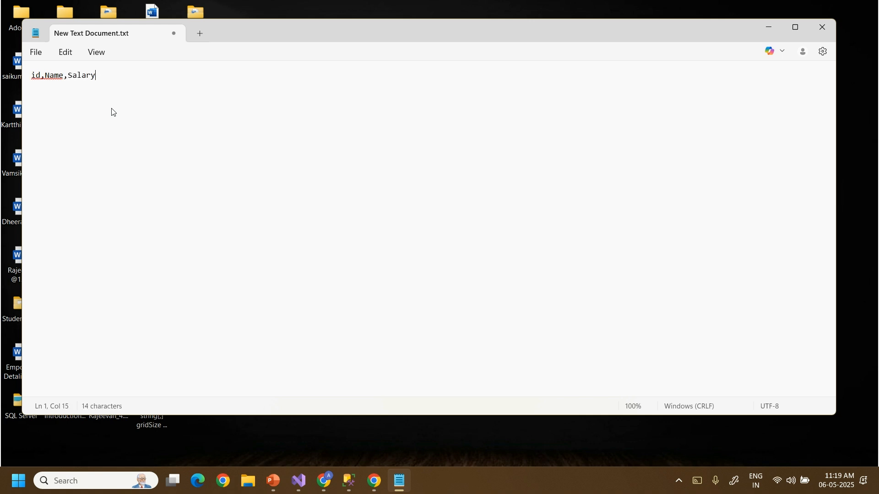
pyautogui.press('Return')
# Add four employee rows with ids 1–4 and salaries 1000–4000, and capitalize the header to Id.
pyautogui.write('1,Vamsi,1000 ')
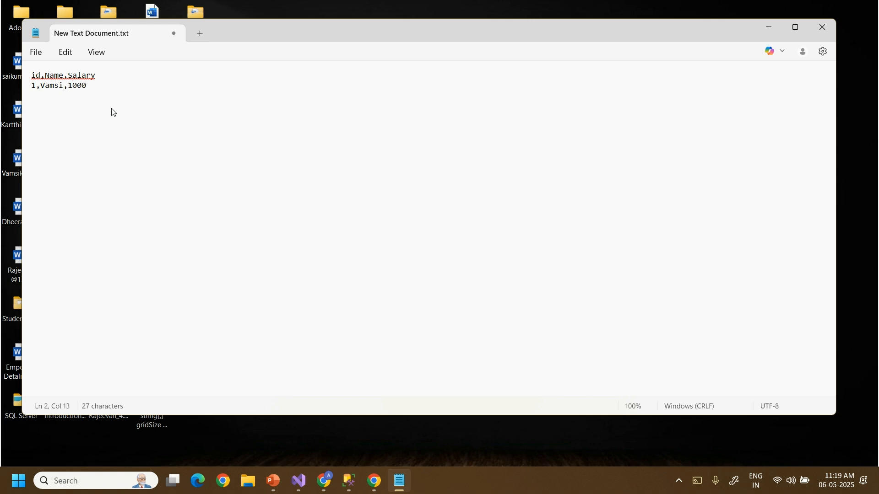
pyautogui.write('2,')
pyautogui.write('krishna')
pyautogui.write(',2000 ')
pyautogui.write('3,')
pyautogui.write('Arju')
pyautogui.write('n,3000 ')
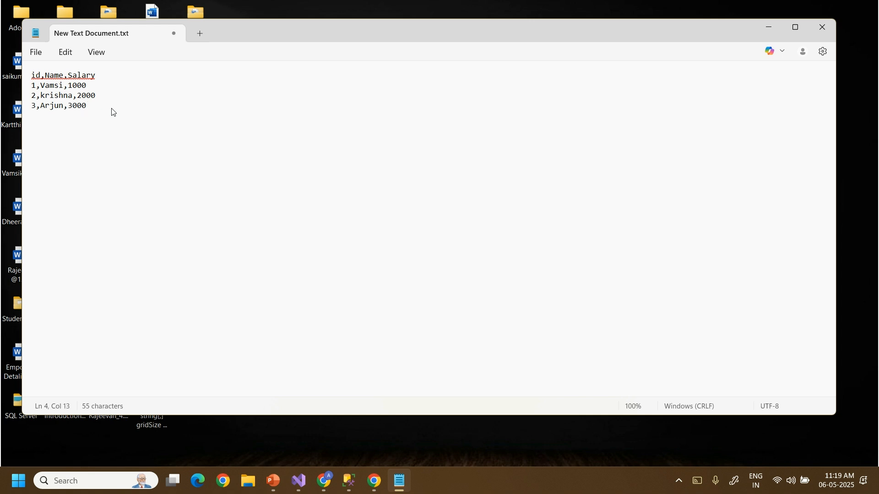
pyautogui.write('4,Hitiksha,4000')
pyautogui.click(37, 78)
pyautogui.press('BackSpace')
pyautogui.write('I')
# Start saving the text as Employee.csv, declining to replace the existing Employee.csv.
pyautogui.click(36, 54)
pyautogui.click(57, 162)
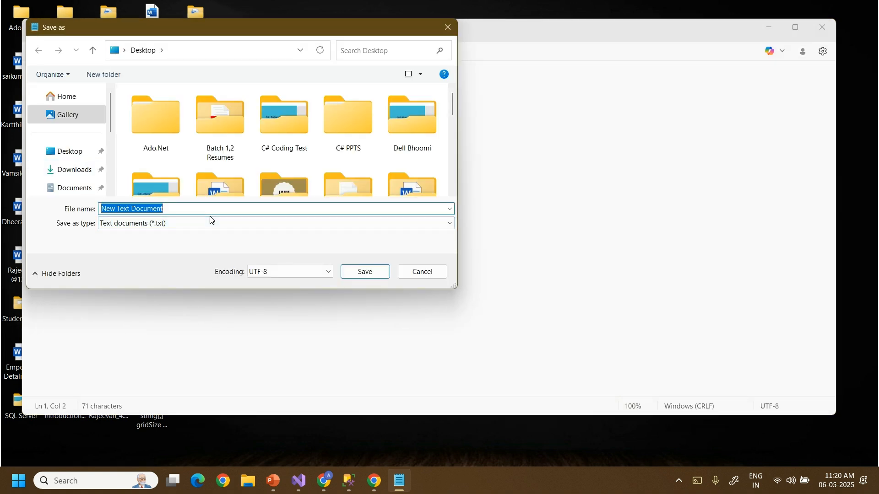
pyautogui.write('Employe')
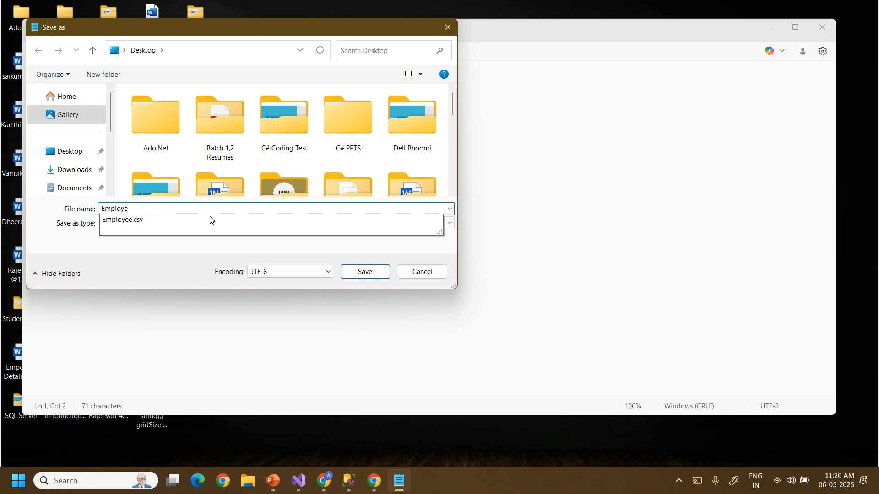
pyautogui.write('e')
pyautogui.press('Down')
pyautogui.press('Return')
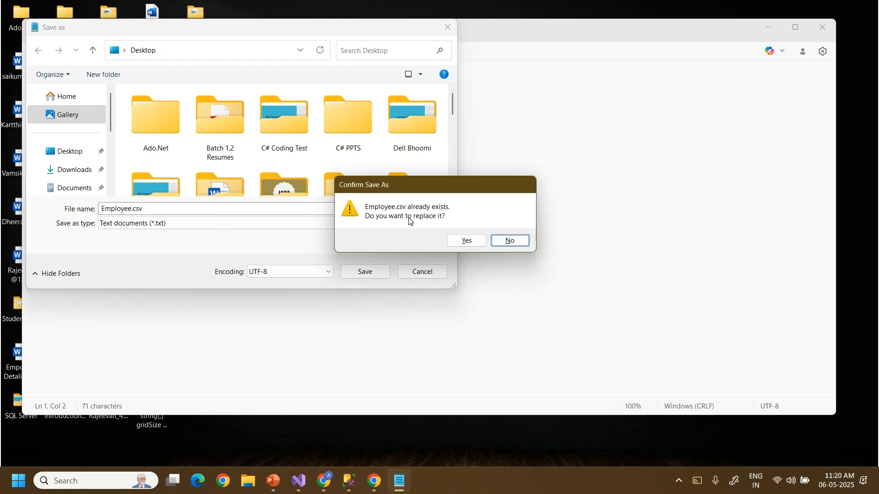
pyautogui.click(510, 241)
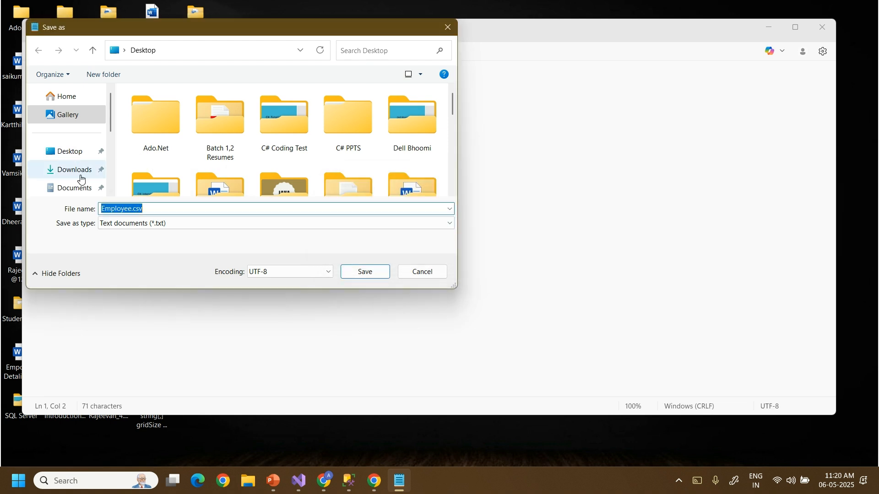
# Save the data as Employee.csv in the Pictures folder as a text document.
pyautogui.scroll(-3, 110, 170)
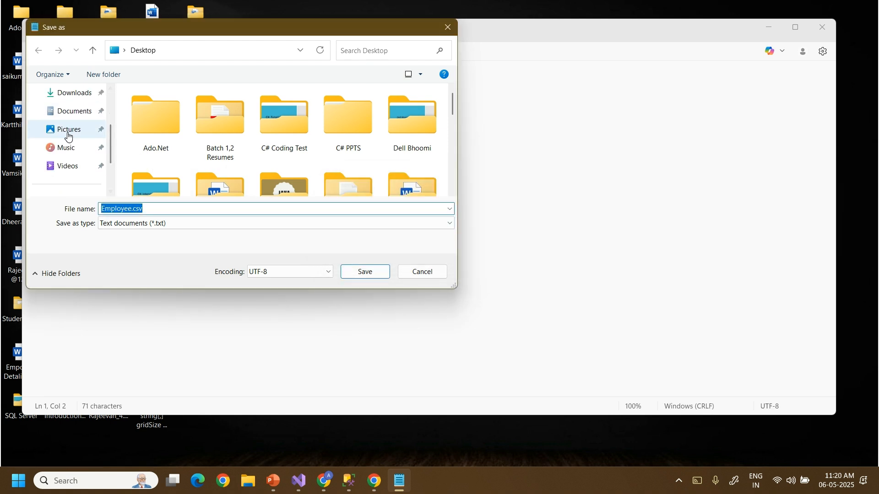
pyautogui.click(69, 129)
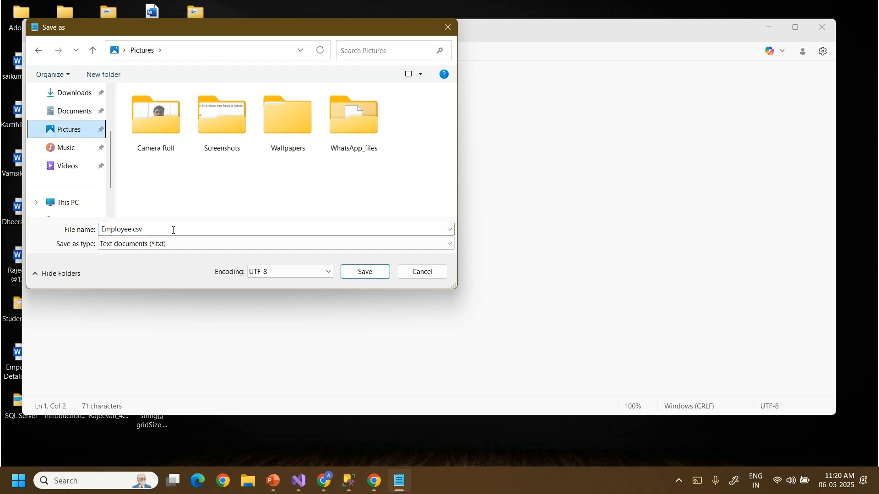
pyautogui.click(174, 230)
pyautogui.click(196, 230)
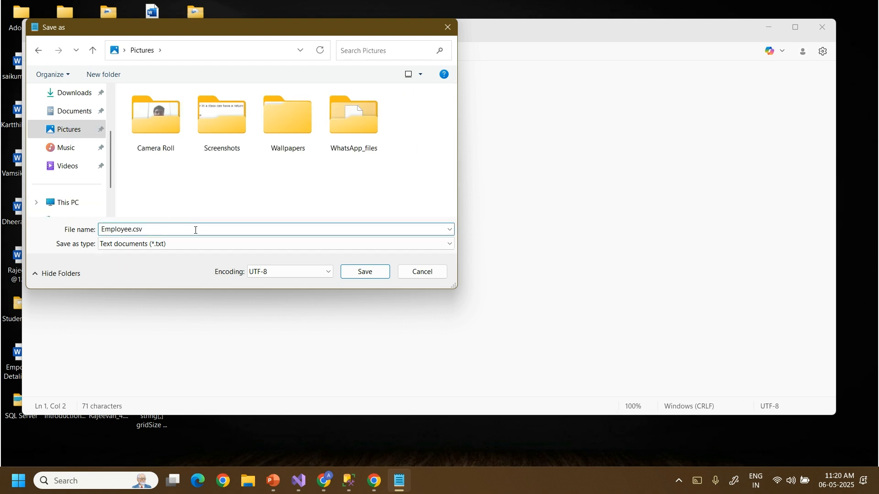
pyautogui.click(201, 243)
pyautogui.click(201, 242)
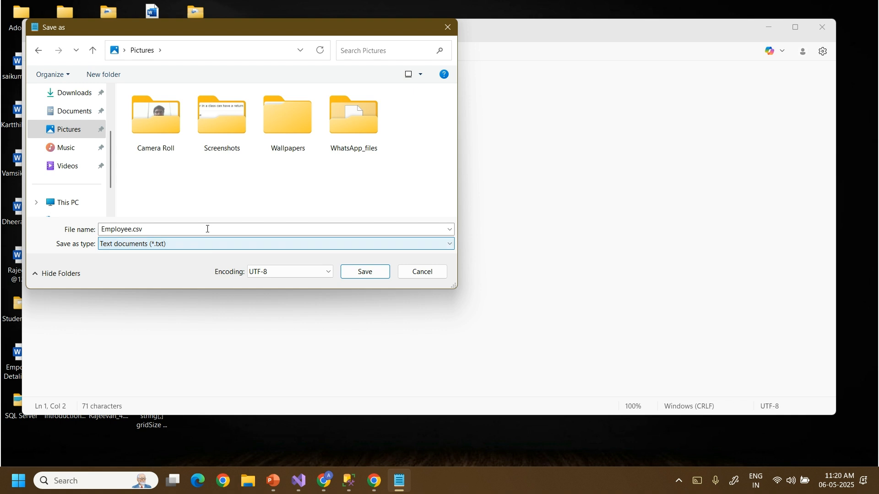
pyautogui.click(366, 273)
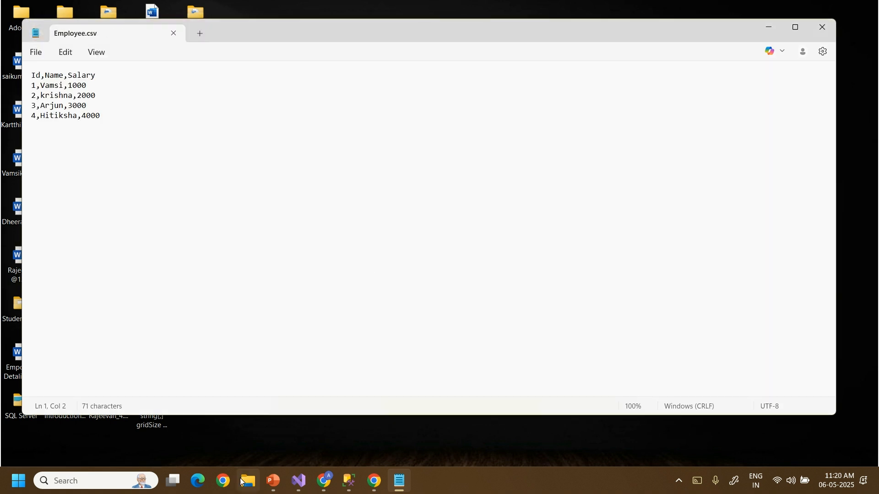
pyautogui.click(247, 481)
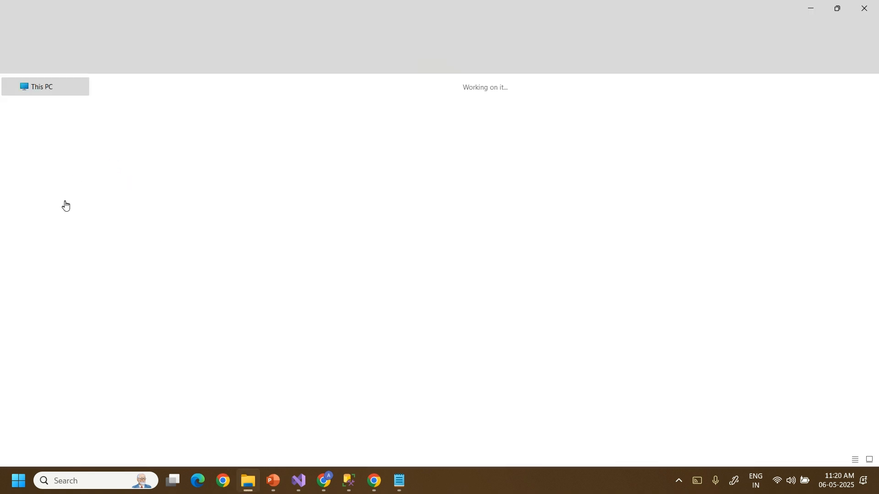
# Open Employee.csv from Pictures in Excel to check its four rows, then bring Google Meet forward.
pyautogui.click(50, 198)
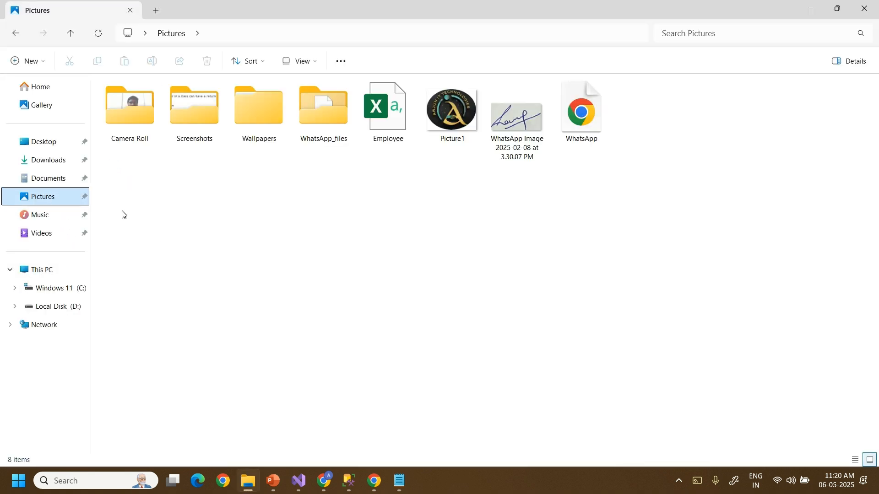
pyautogui.doubleClick(391, 122)
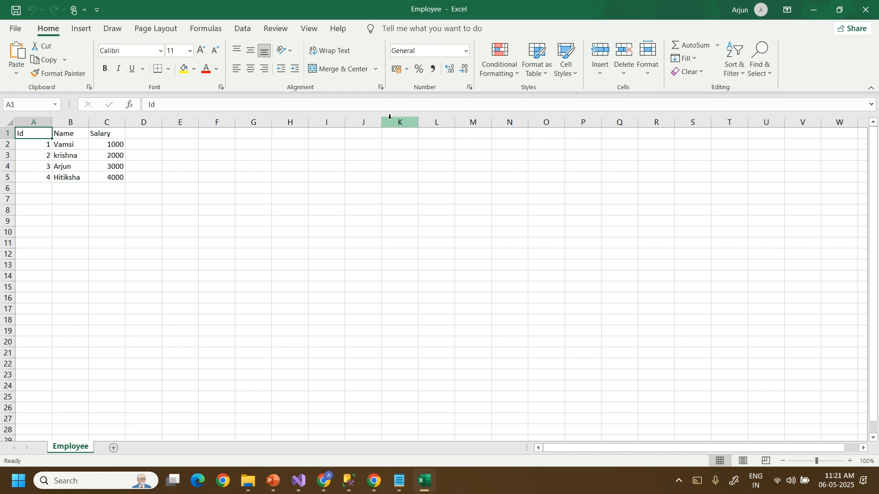
pyautogui.click(813, 9)
pyautogui.click(324, 481)
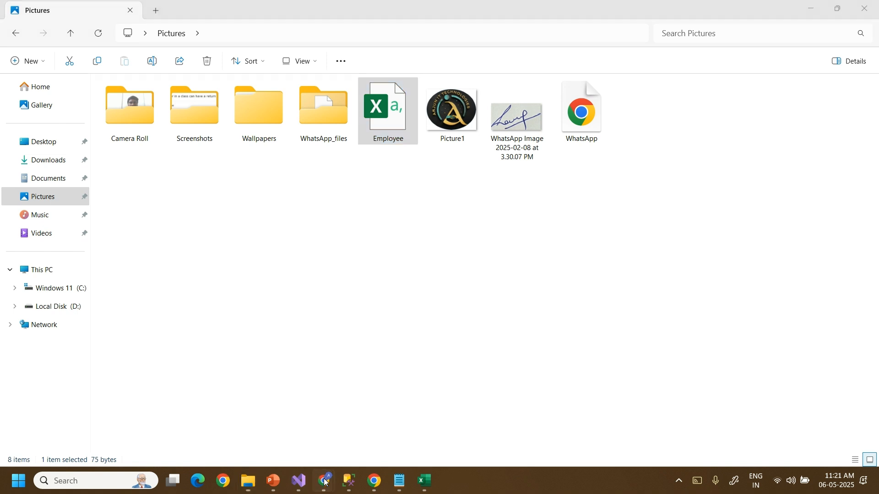
pyautogui.click(227, 414)
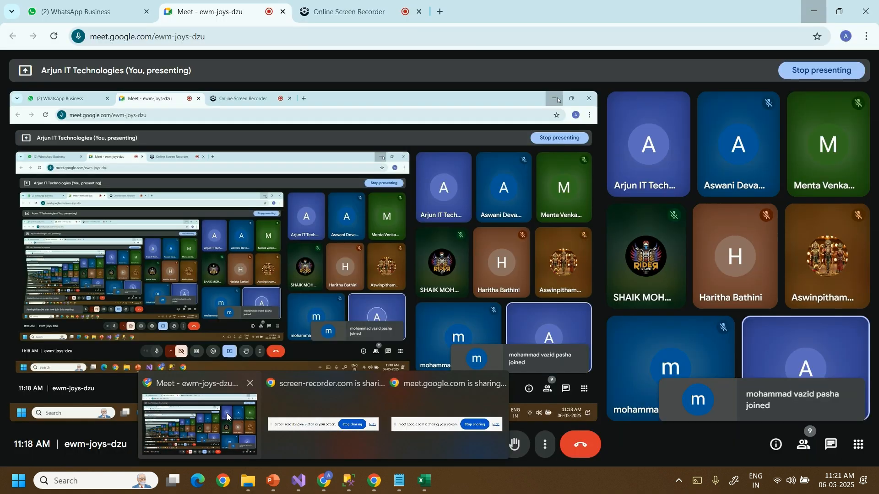
# Load platform.boomi.com in a new Chrome tab and sign in to the Boomi platform.
pyautogui.click(443, 11)
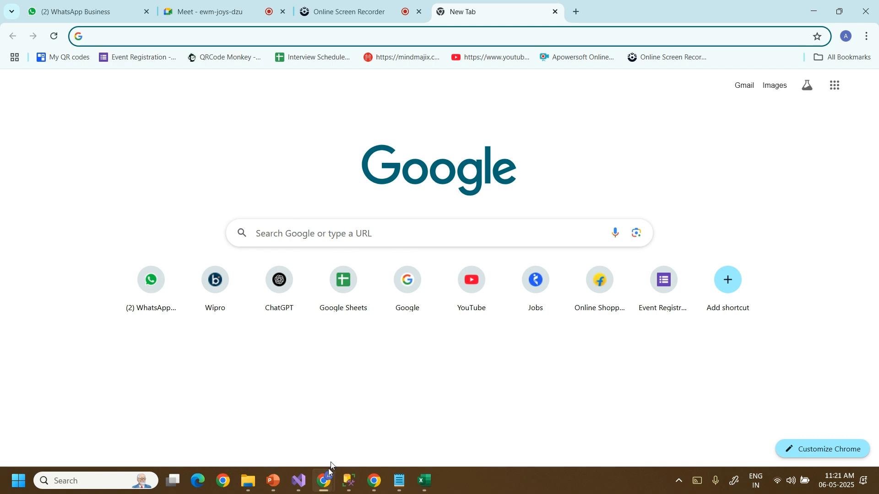
pyautogui.click(132, 32)
pyautogui.write('pl')
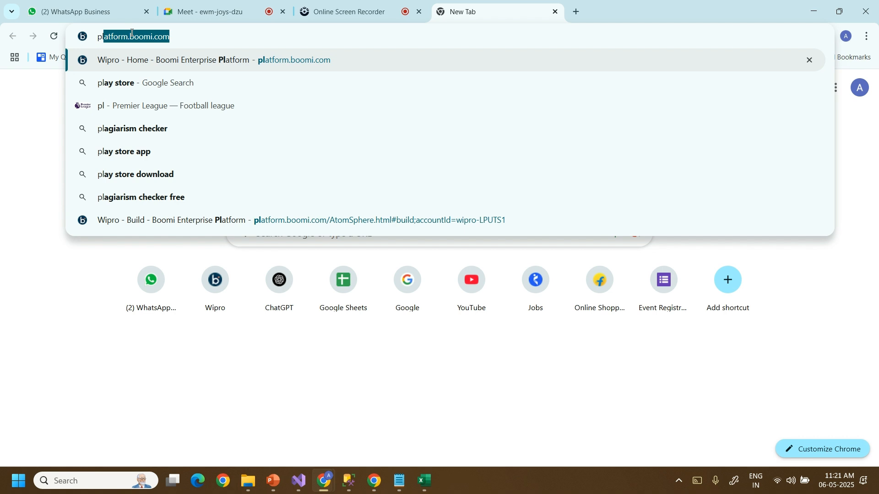
pyautogui.press('Right')
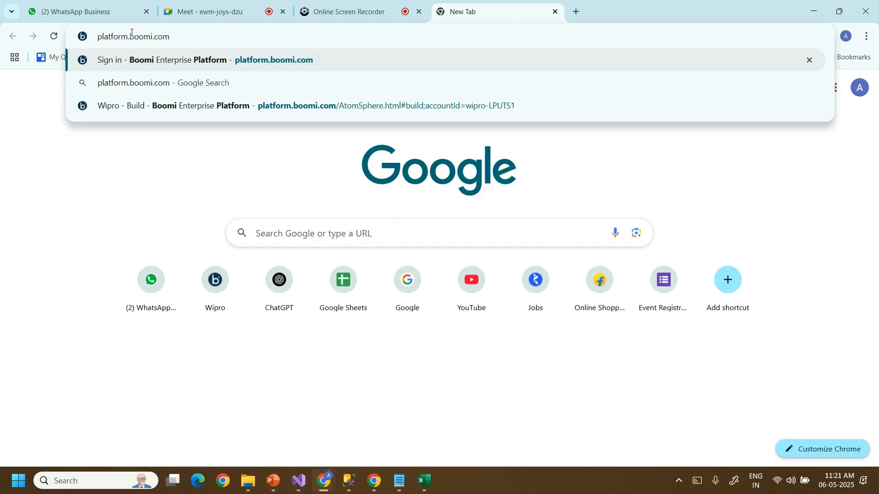
pyautogui.press('Return')
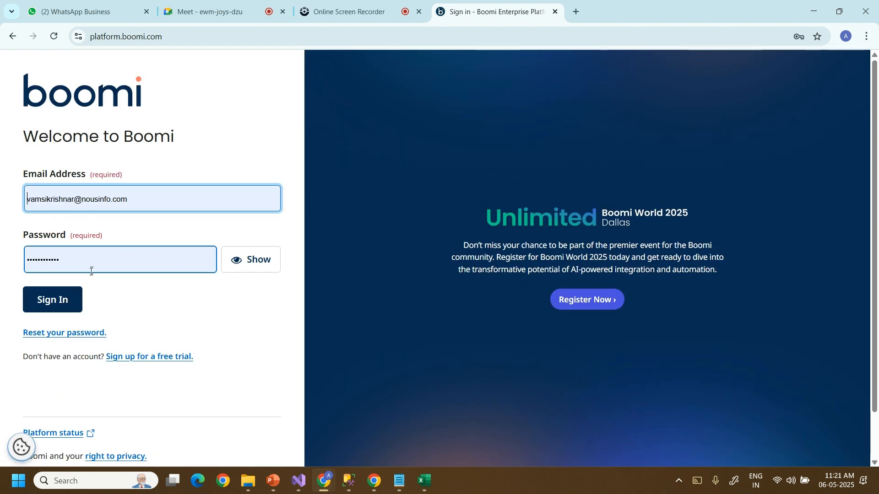
pyautogui.click(65, 300)
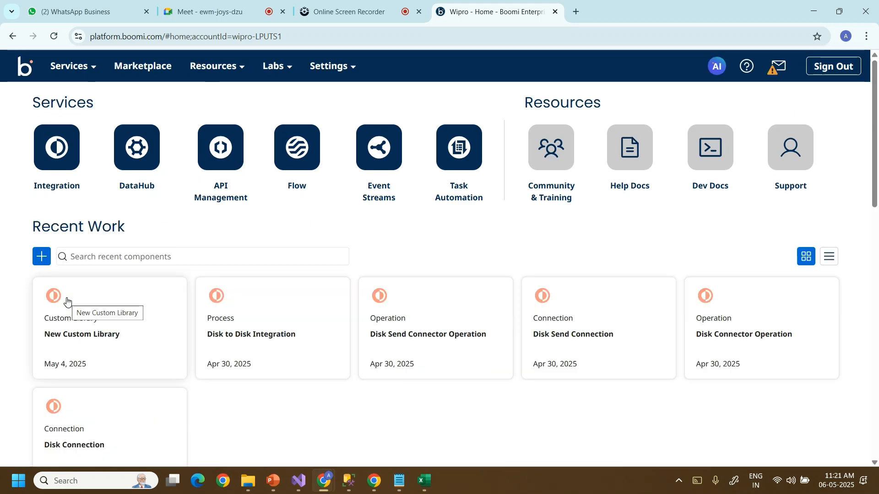
pyautogui.click(79, 67)
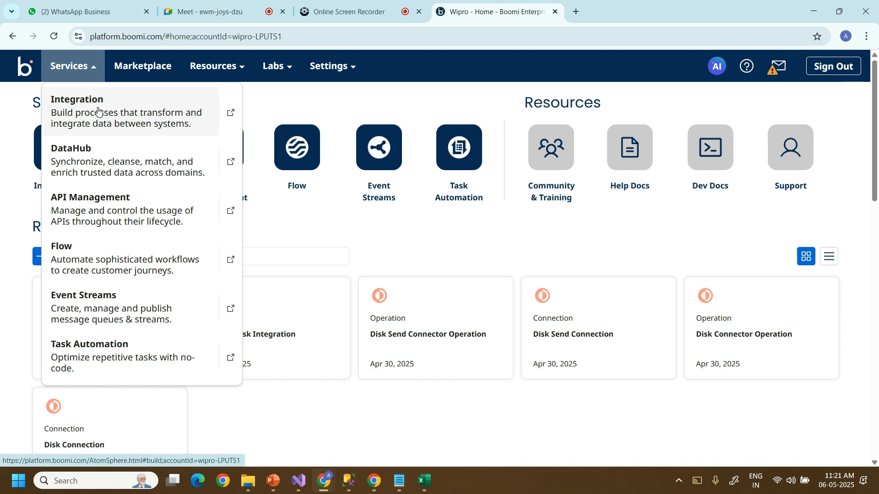
# In Integration, start a new Process component in the Day - 3 folder.
pyautogui.click(98, 111)
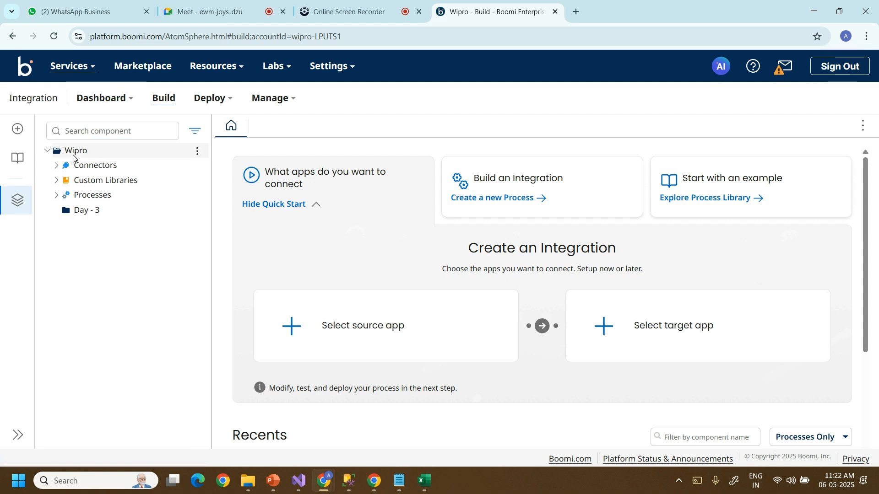
pyautogui.rightClick(112, 153)
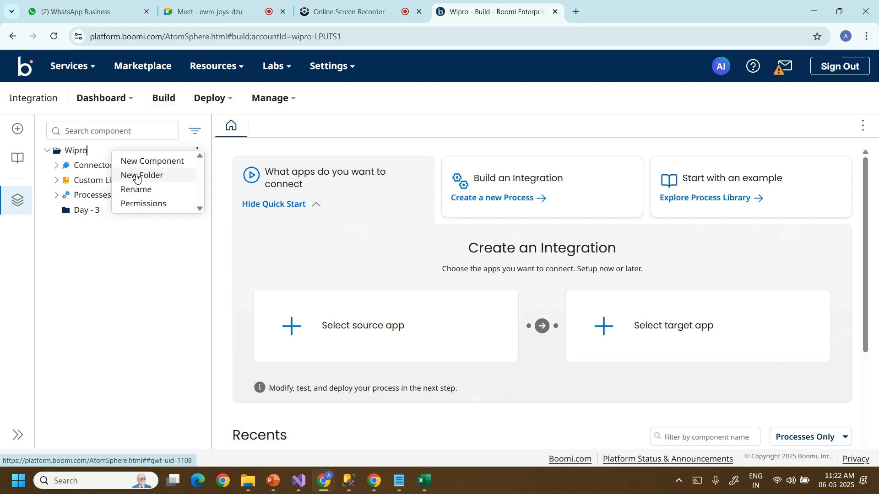
pyautogui.click(80, 212)
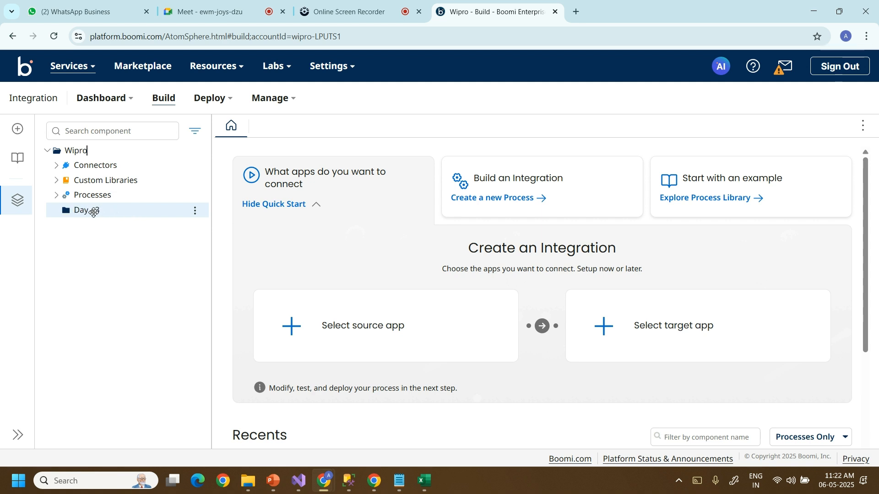
pyautogui.rightClick(93, 212)
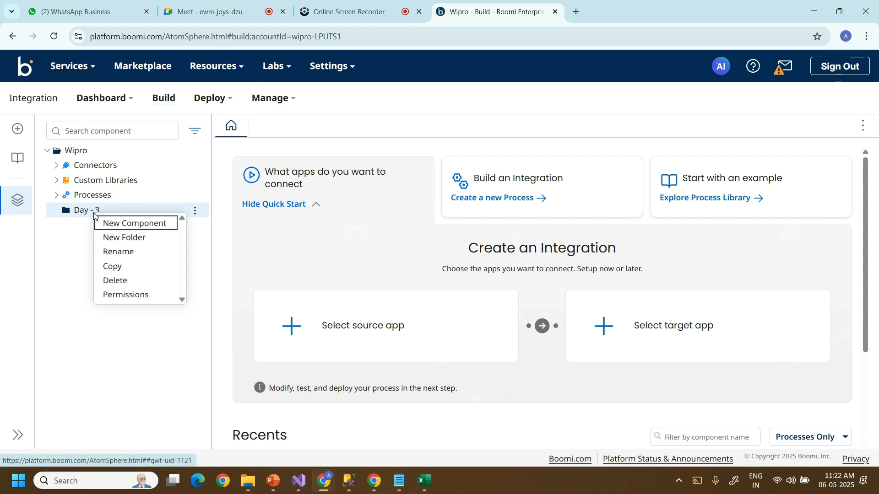
pyautogui.click(126, 228)
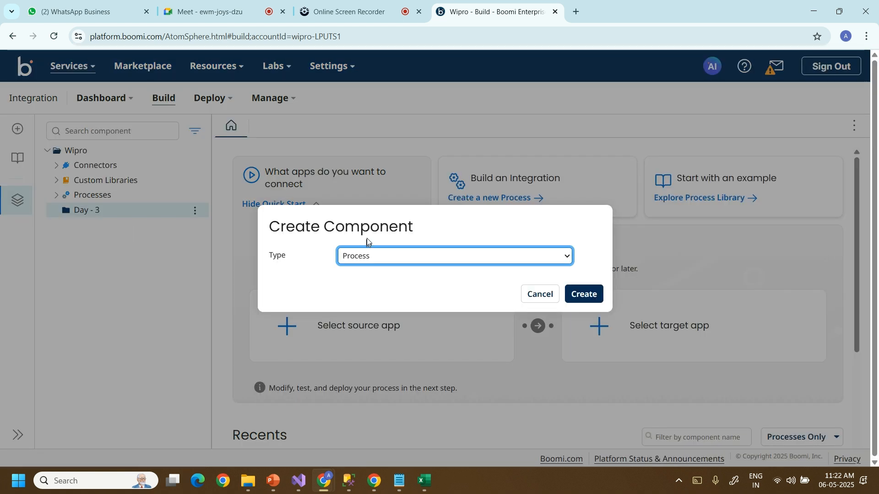
pyautogui.moveTo(324, 227); pyautogui.dragTo(418, 232)
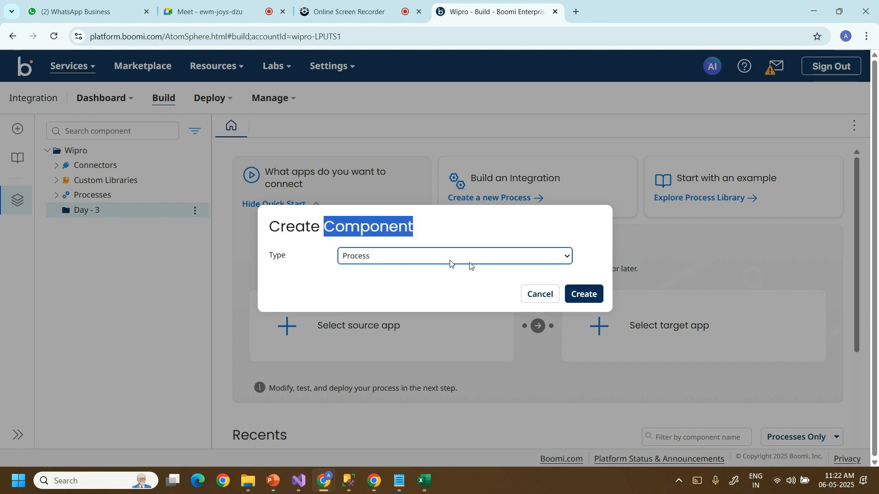
# Create the New Process and switch its Start step type from Connector to No Data.
pyautogui.click(570, 294)
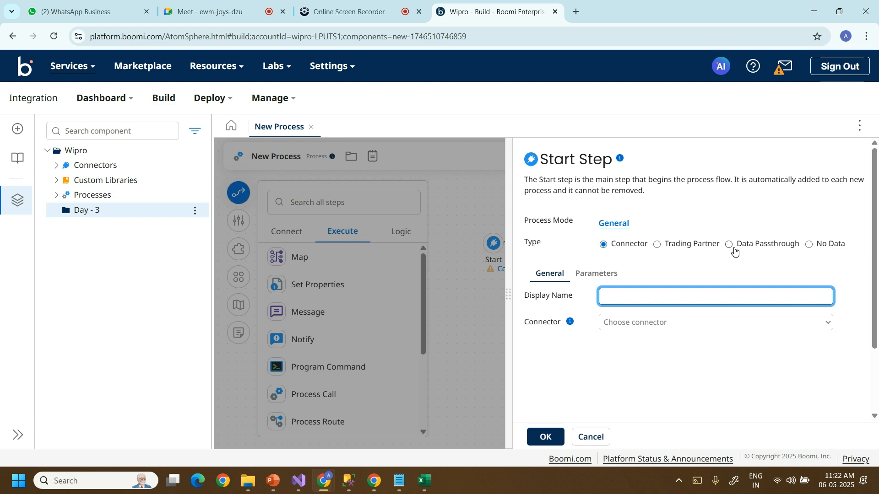
pyautogui.click(809, 245)
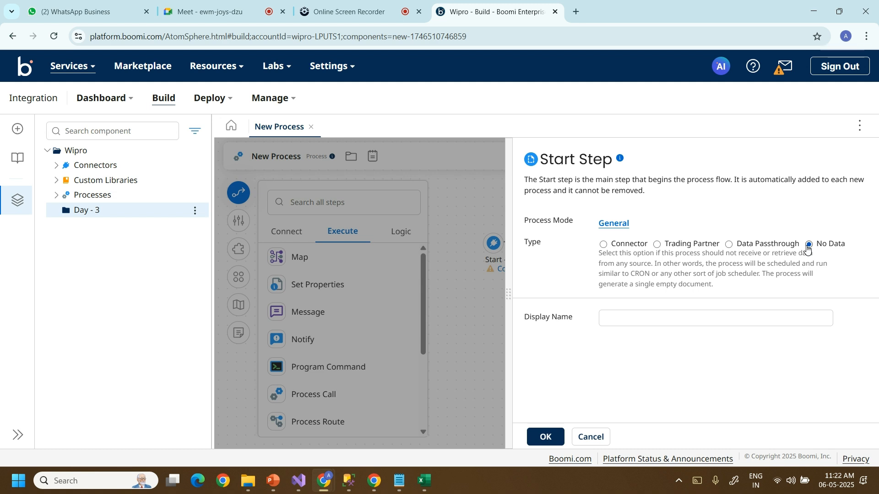
pyautogui.click(557, 438)
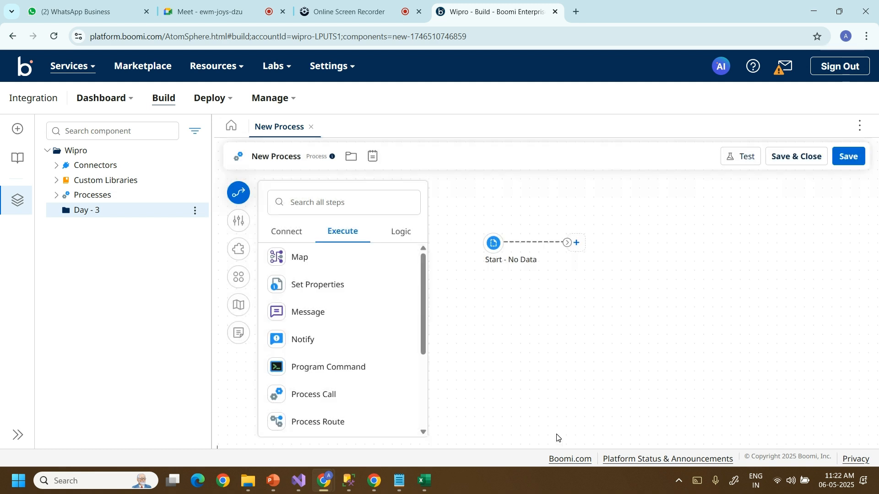
# Rename the process from New Process to 'Import CSV To DB'.
pyautogui.click(290, 158)
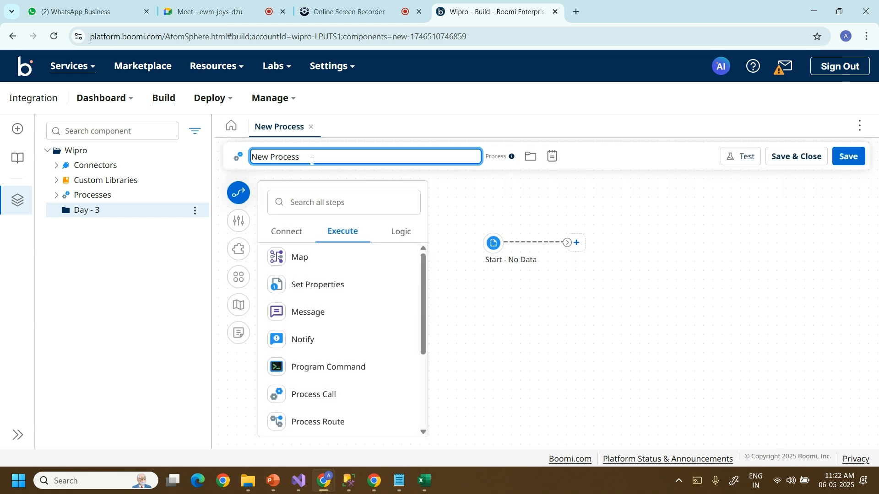
pyautogui.press('BackSpace')
pyautogui.press('BackSpace')
pyautogui.press('BackSpace')
pyautogui.press('BackSpace')
pyautogui.press('BackSpace')
pyautogui.press('BackSpace')
pyautogui.press('BackSpace')
pyautogui.press('BackSpace')
pyautogui.press('BackSpace')
pyautogui.press('BackSpace')
pyautogui.write('CSV')
pyautogui.press('Home')
pyautogui.write('Import CSV To DB')
pyautogui.click(600, 161)
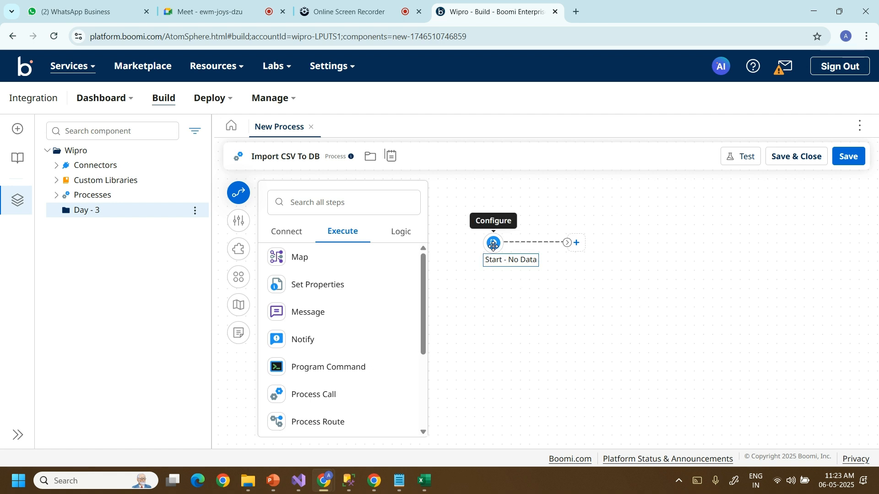
pyautogui.click(335, 202)
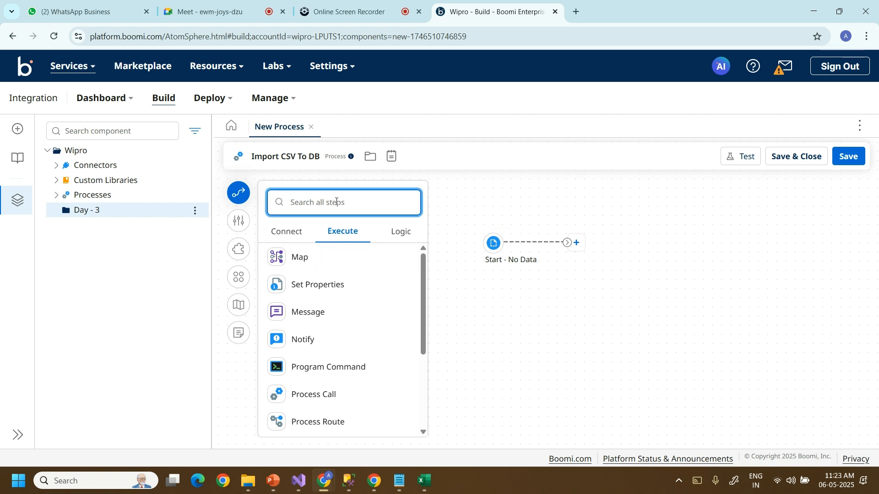
# Place a Stop step set to End and continue beside the Start - No Data step.
pyautogui.write('st')
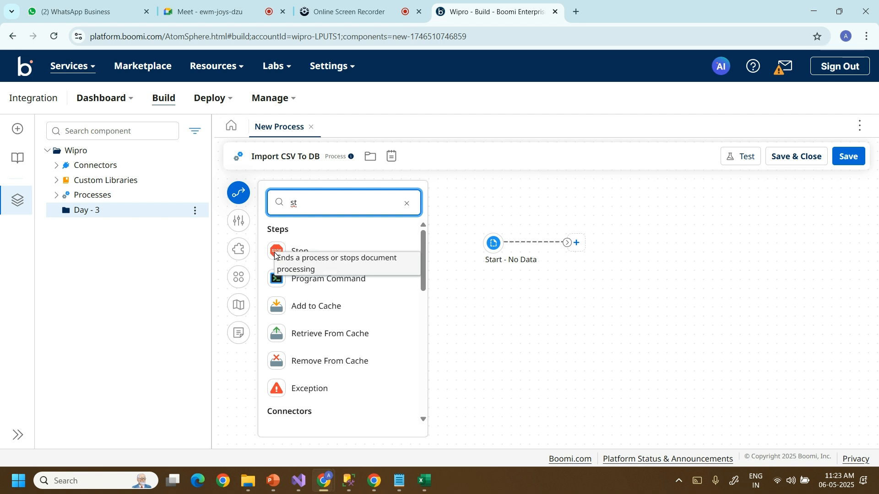
pyautogui.click(275, 257)
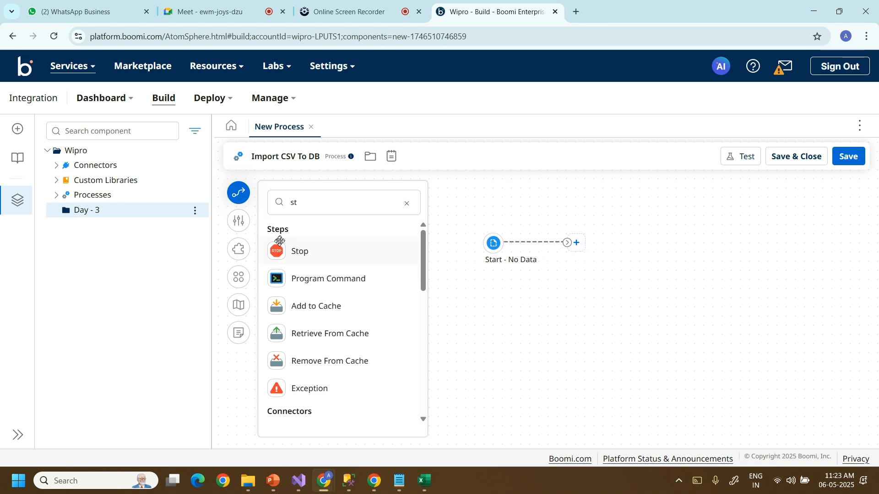
pyautogui.moveTo(277, 251); pyautogui.dragTo(721, 248)
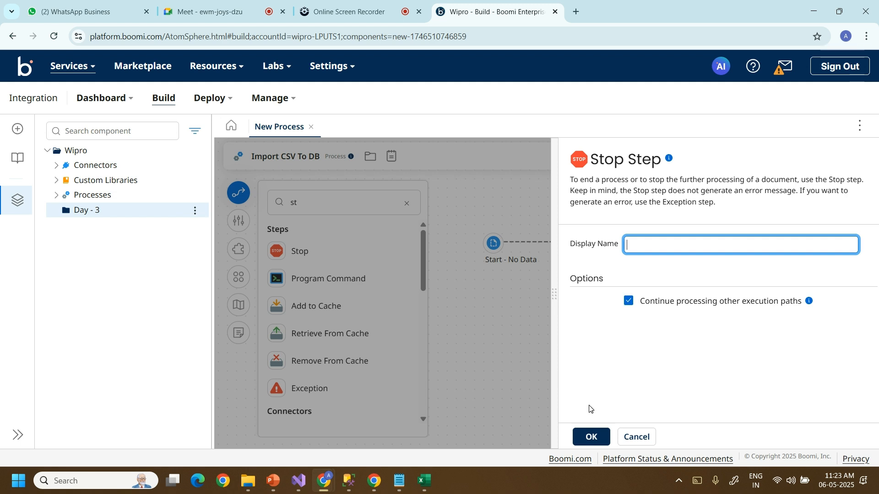
pyautogui.click(586, 436)
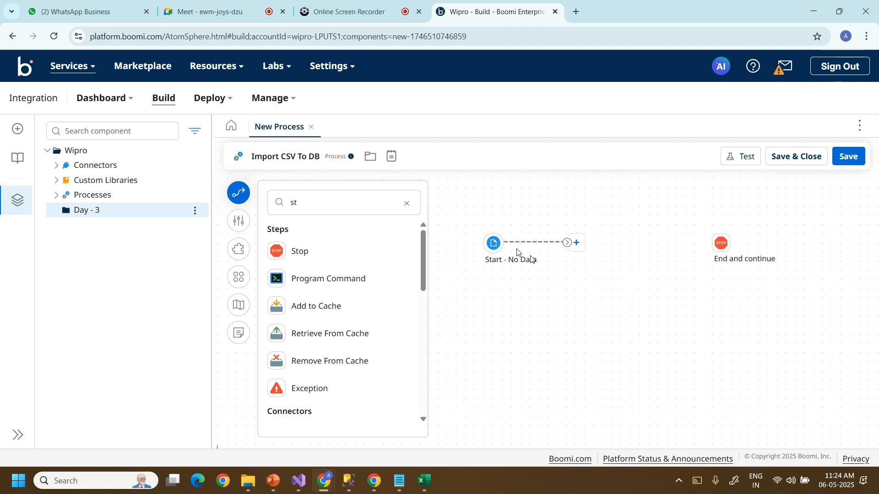
# Add a Message step attached after the Start - No Data step.
pyautogui.click(406, 203)
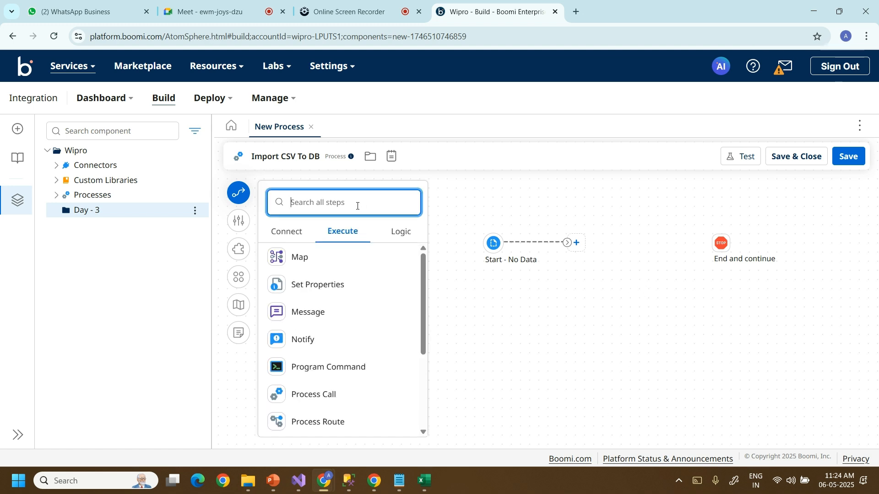
pyautogui.write('mess')
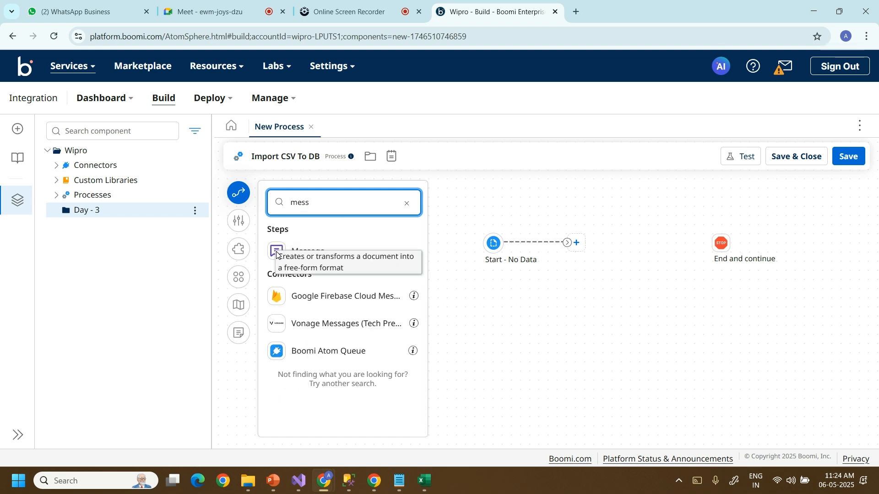
pyautogui.moveTo(276, 254); pyautogui.dragTo(375, 267)
pyautogui.moveTo(435, 265); pyautogui.dragTo(586, 253)
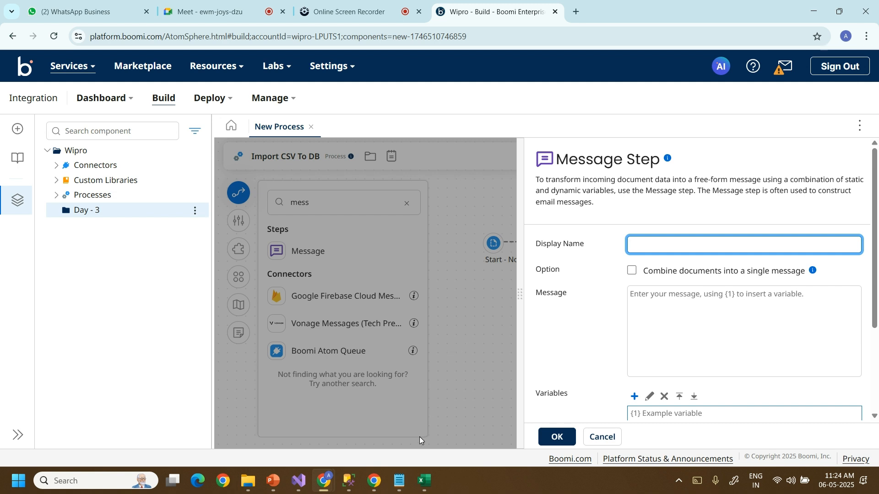
# Fill the Message body with the full Employee.csv contents copied from Notepad.
pyautogui.click(399, 481)
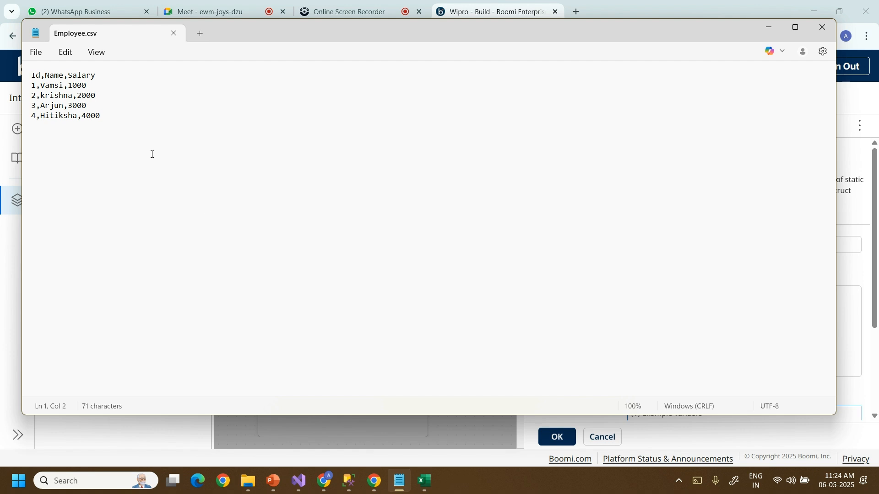
pyautogui.hotkey('ctrl', 'a')
pyautogui.hotkey('ctrl', 'c')
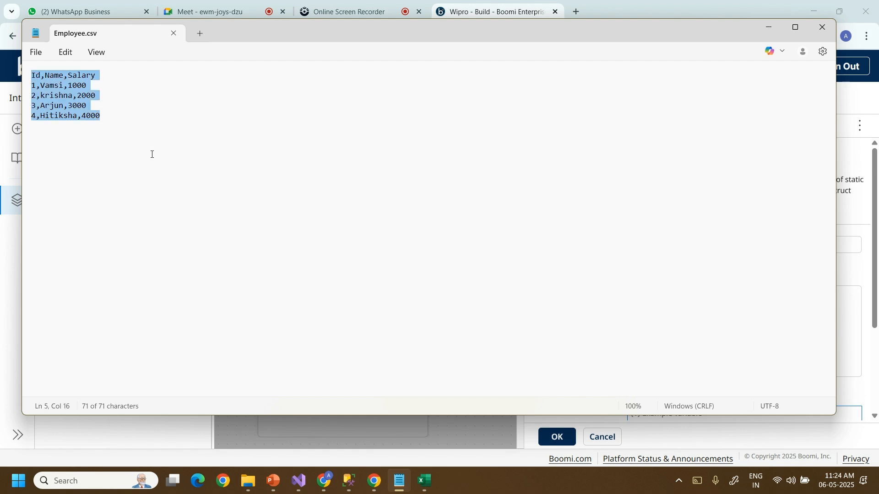
pyautogui.hotkey('alt', 'Tab')
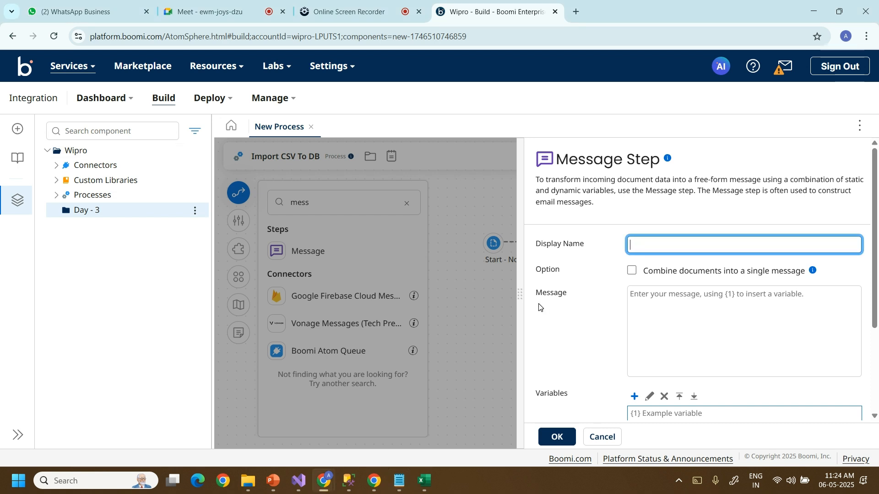
pyautogui.click(678, 305)
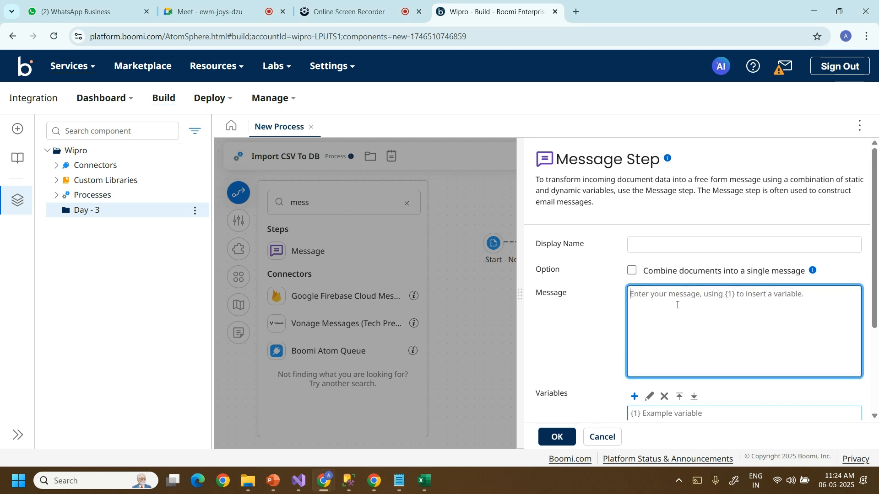
pyautogui.hotkey('ctrl', 'v')
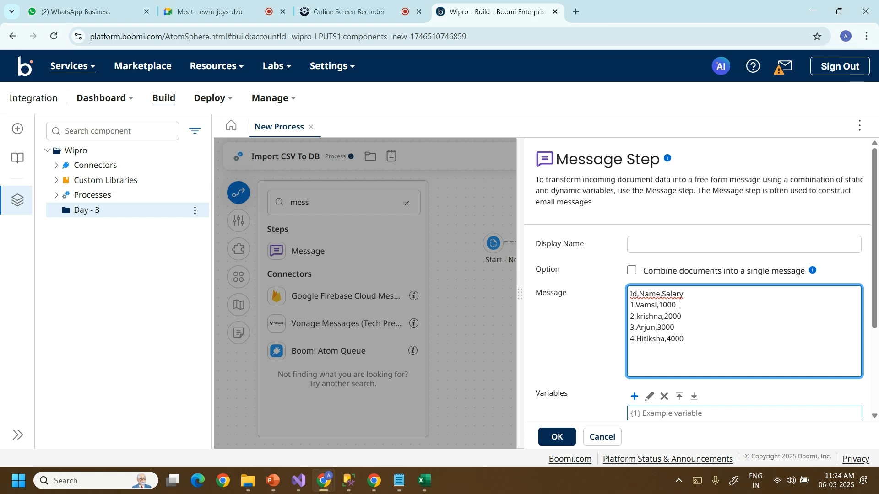
pyautogui.click(557, 438)
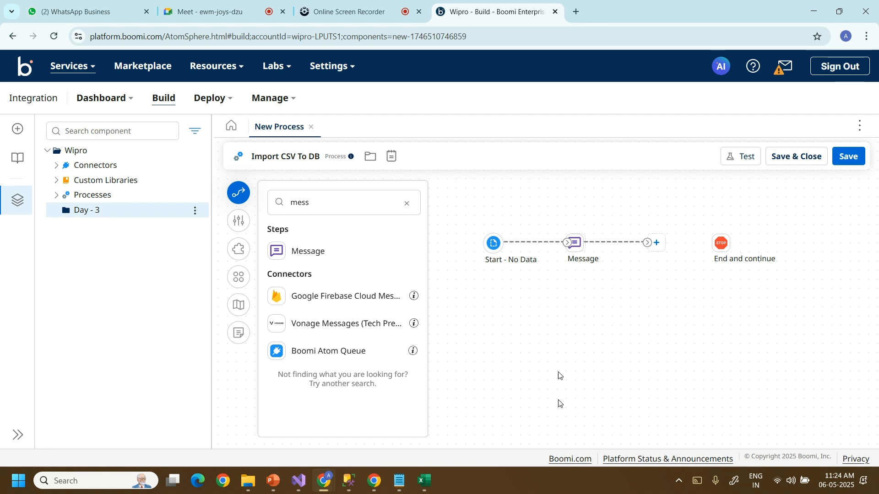
pyautogui.moveTo(569, 240)
# Link Start to Message and Message to End and continue, then save Import CSV To DB.
pyautogui.moveTo(568, 241); pyautogui.dragTo(567, 241)
pyautogui.moveTo(720, 242); pyautogui.dragTo(649, 244)
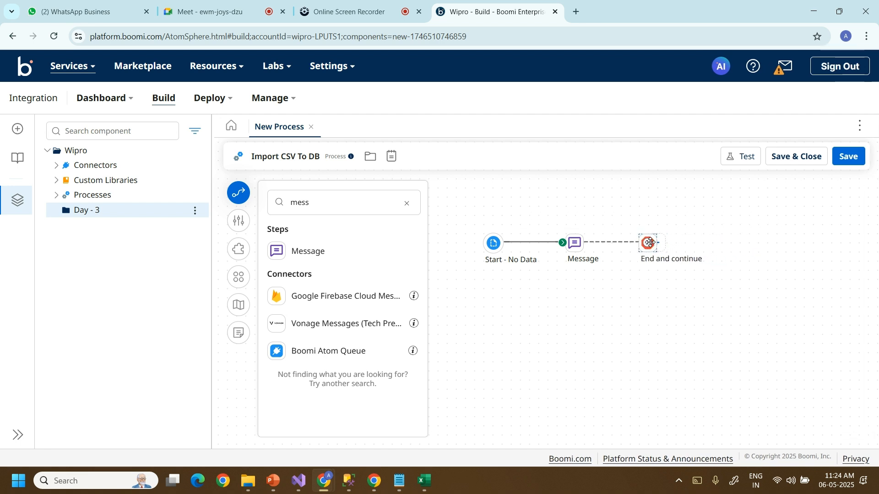
pyautogui.click(644, 243)
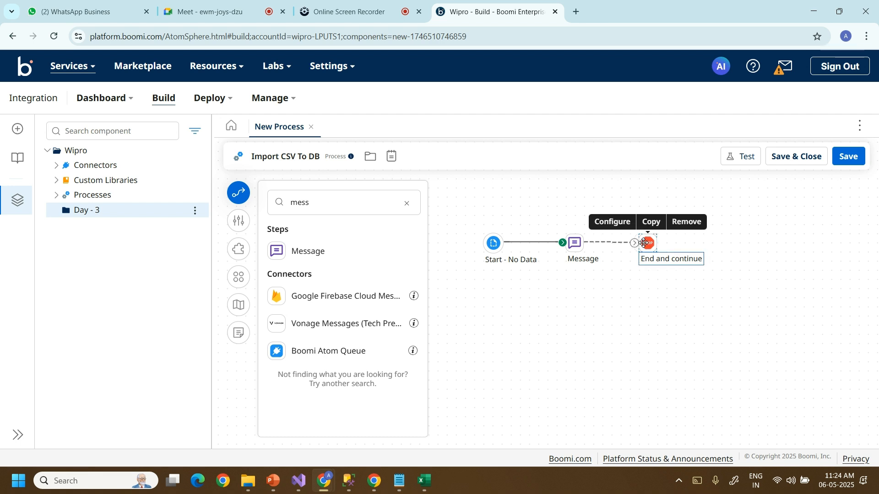
pyautogui.moveTo(643, 243)
pyautogui.mouseDown()
pyautogui.moveTo(653, 244)
pyautogui.moveTo(644, 243)
pyautogui.mouseUp()
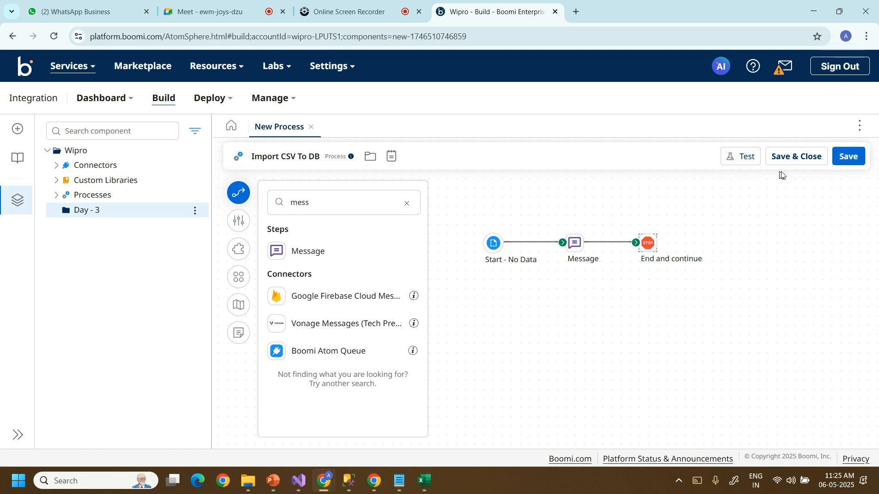
pyautogui.click(846, 166)
# Test-run Import CSV To DB on the Administrator runtime.
pyautogui.click(744, 157)
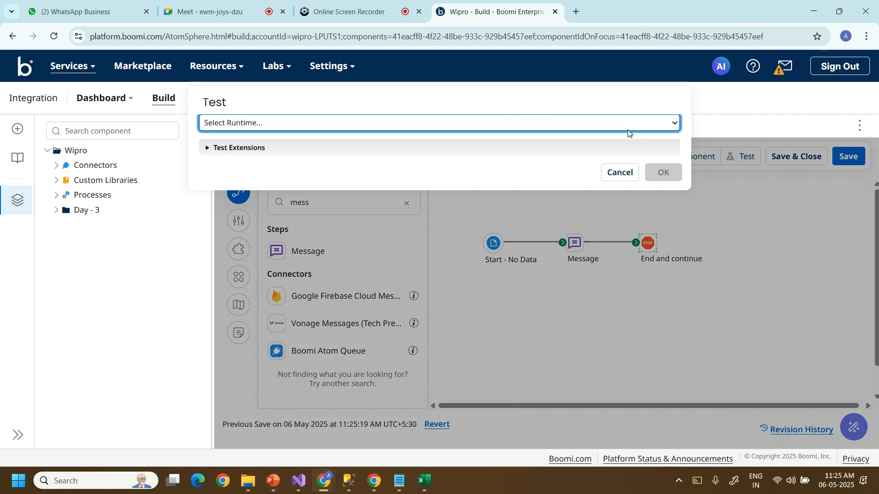
pyautogui.click(675, 123)
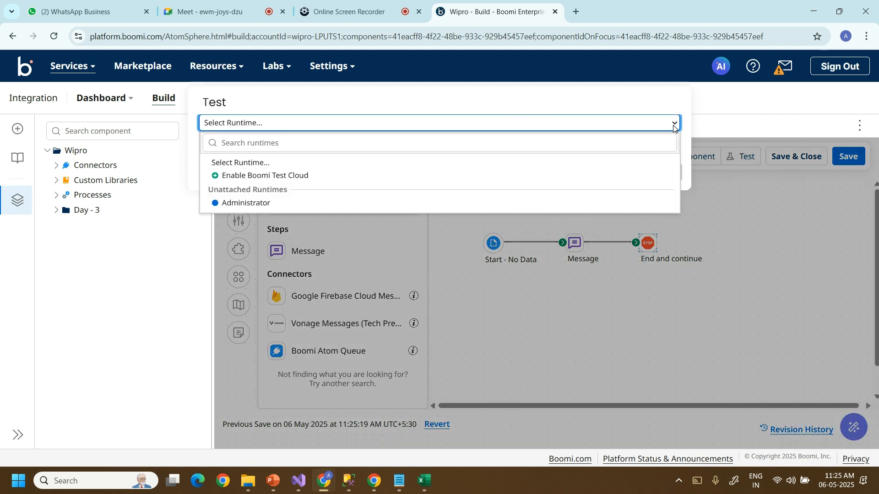
pyautogui.click(292, 205)
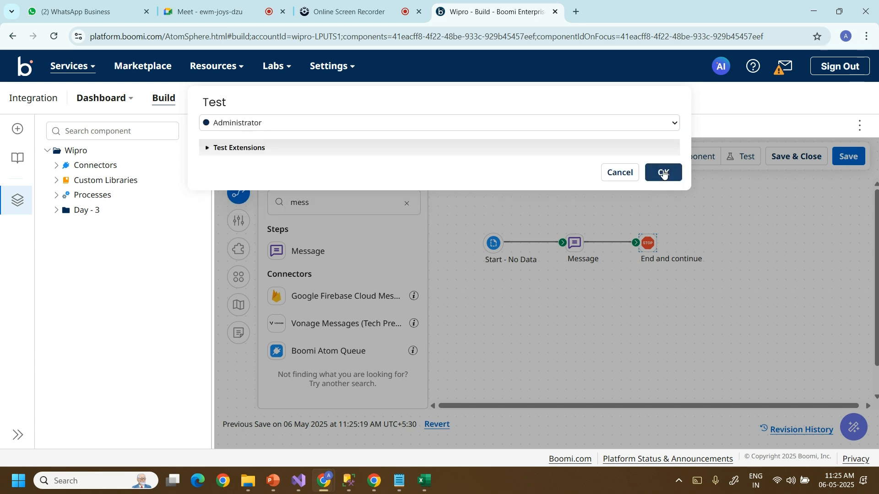
pyautogui.click(664, 173)
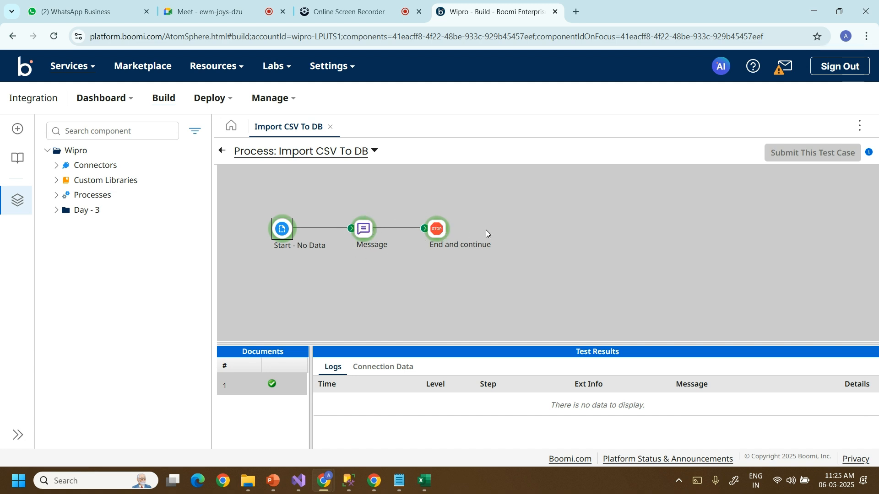
# Inspect Message and End and continue results, viewing the received 71-byte Id,Name,Salary CSV document.
pyautogui.click(381, 368)
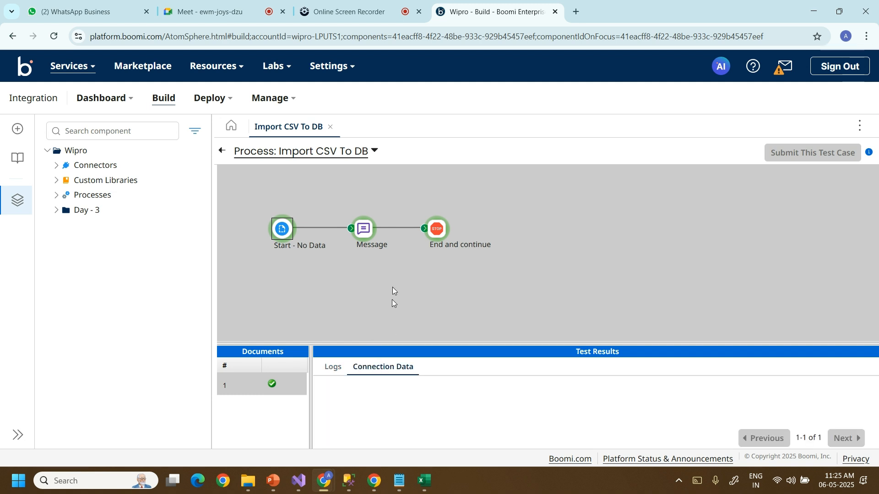
pyautogui.click(365, 230)
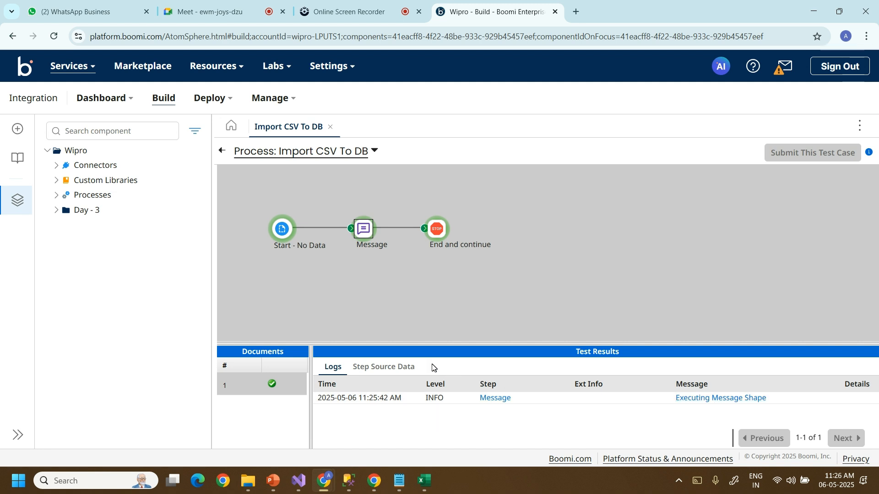
pyautogui.click(390, 369)
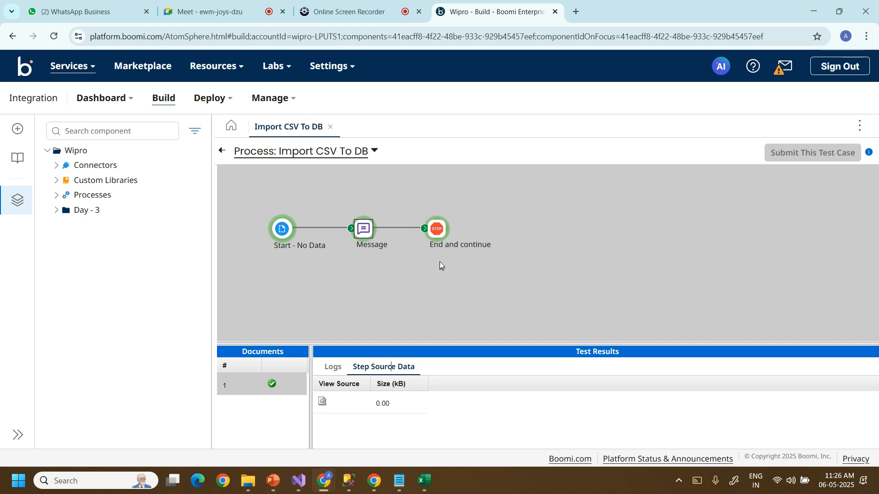
pyautogui.click(434, 229)
pyautogui.click(322, 403)
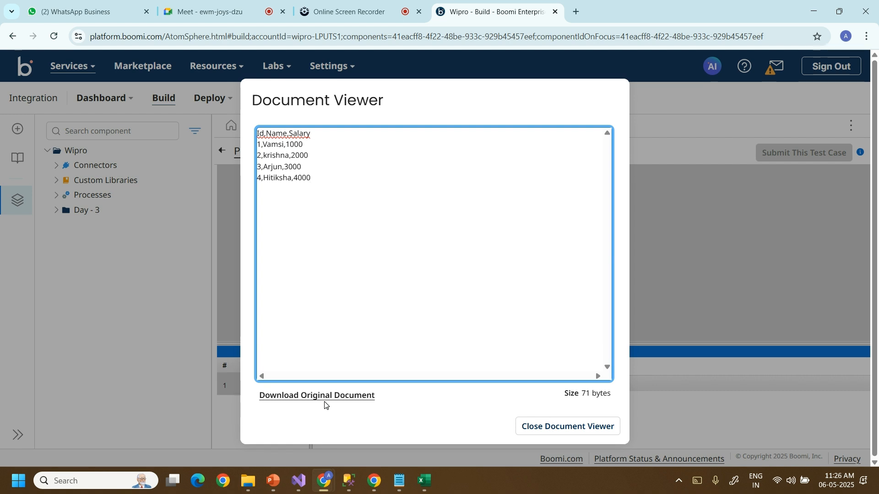
pyautogui.click(531, 433)
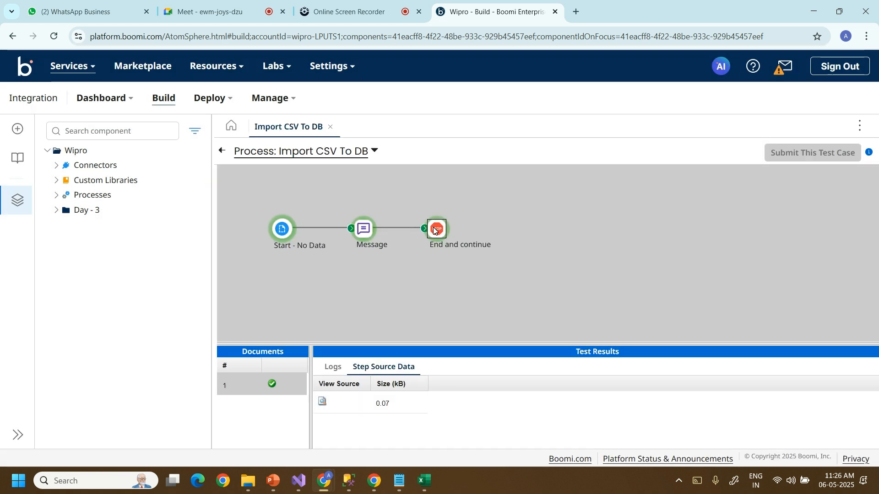
# Return to editing and move End and continue to the far right, unlinked from Message.
pyautogui.click(218, 152)
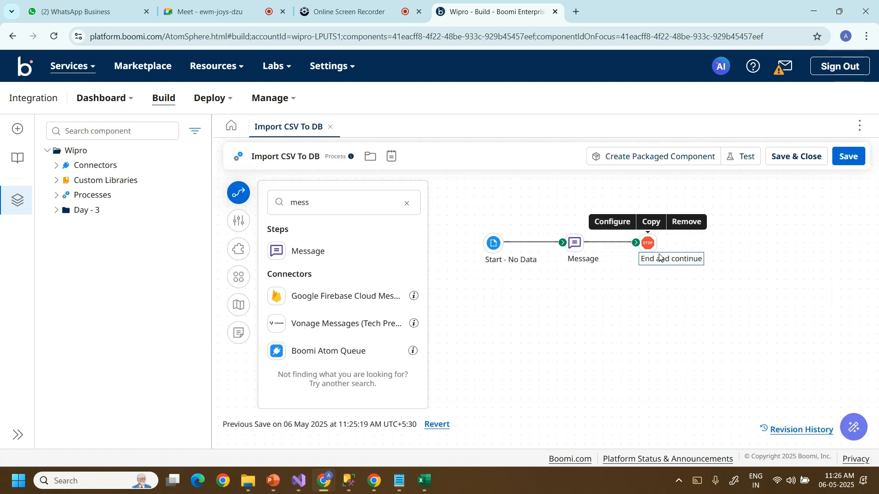
pyautogui.doubleClick(647, 243)
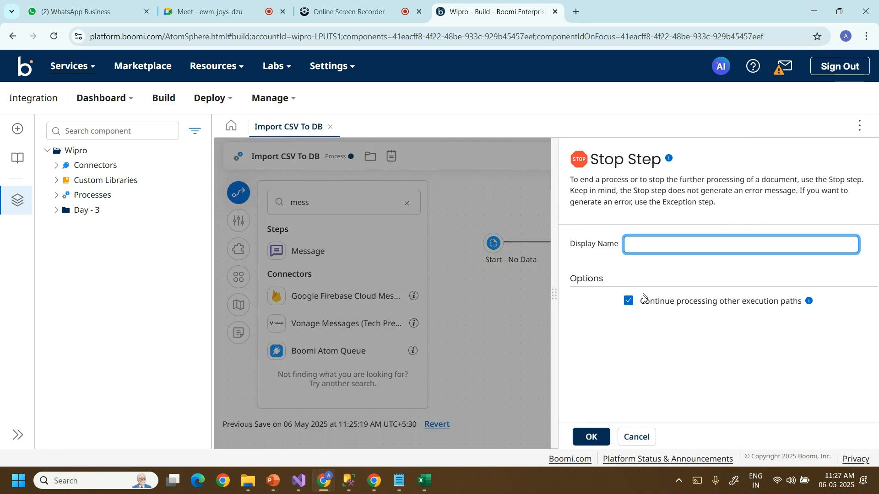
pyautogui.click(635, 435)
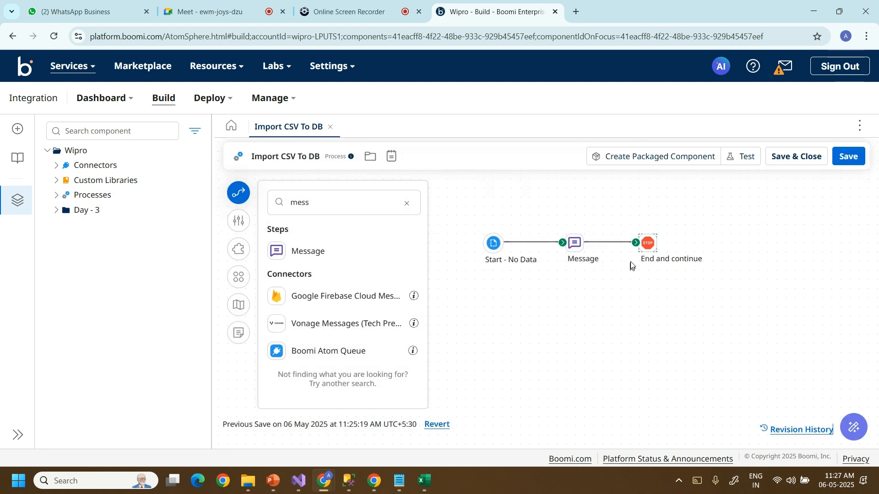
pyautogui.moveTo(647, 244); pyautogui.dragTo(694, 244)
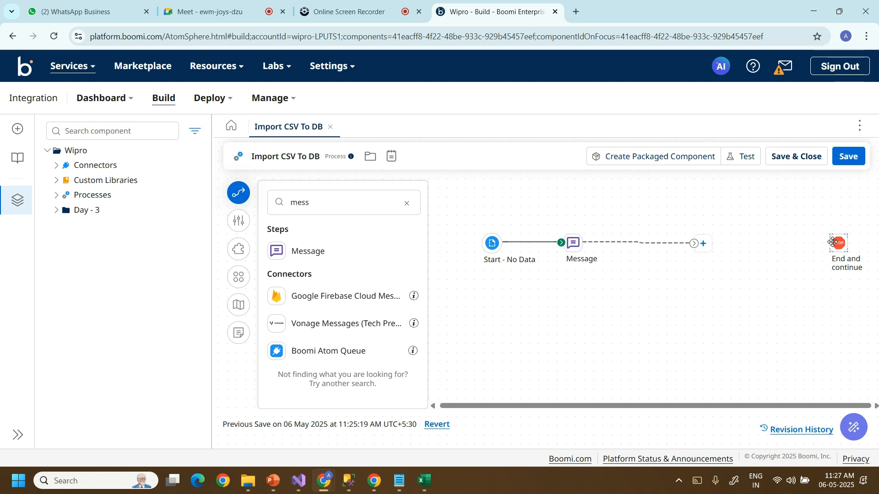
pyautogui.moveTo(833, 242); pyautogui.dragTo(841, 243)
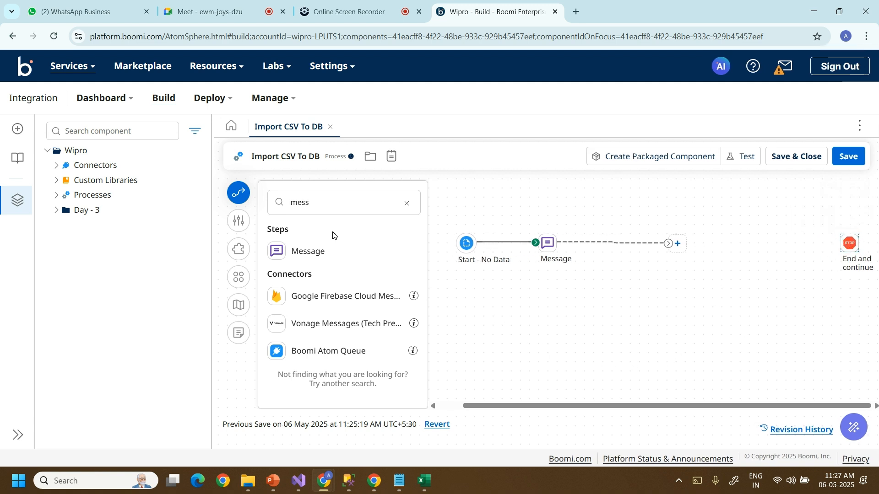
# Filter the step search on 'datab' and show the Database (Legacy) connector description.
pyautogui.click(406, 203)
pyautogui.write('d')
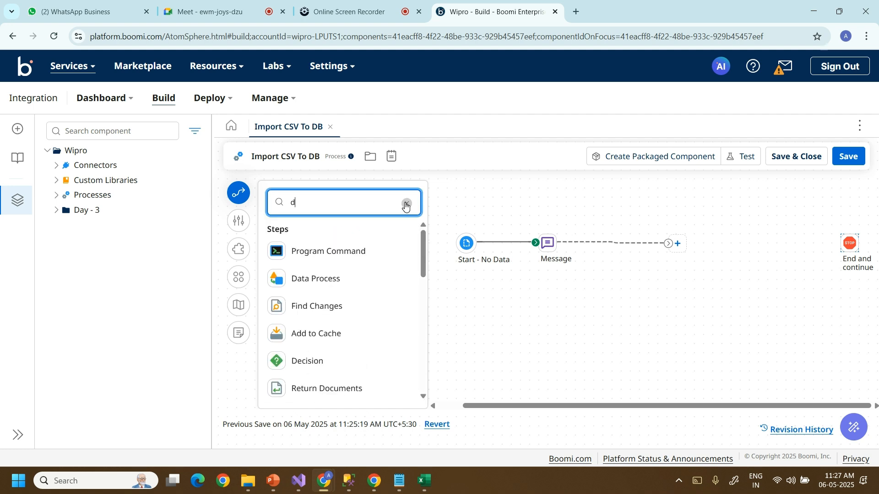
pyautogui.write('ata')
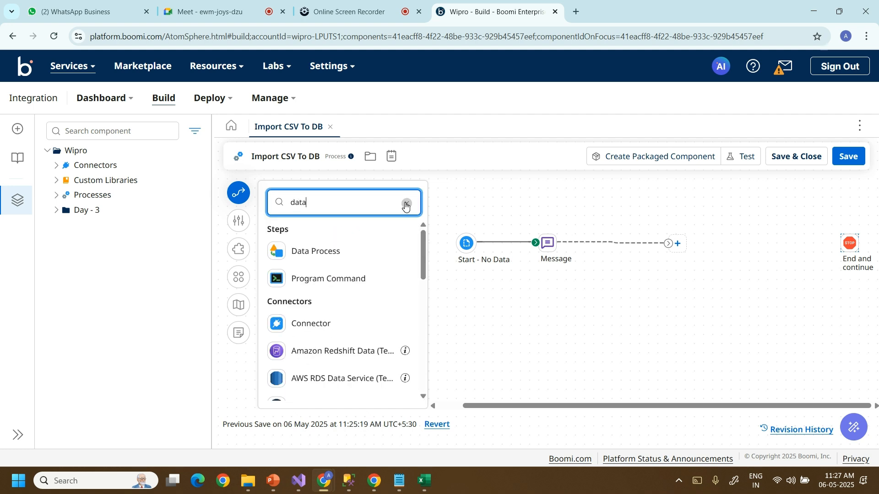
pyautogui.write('b')
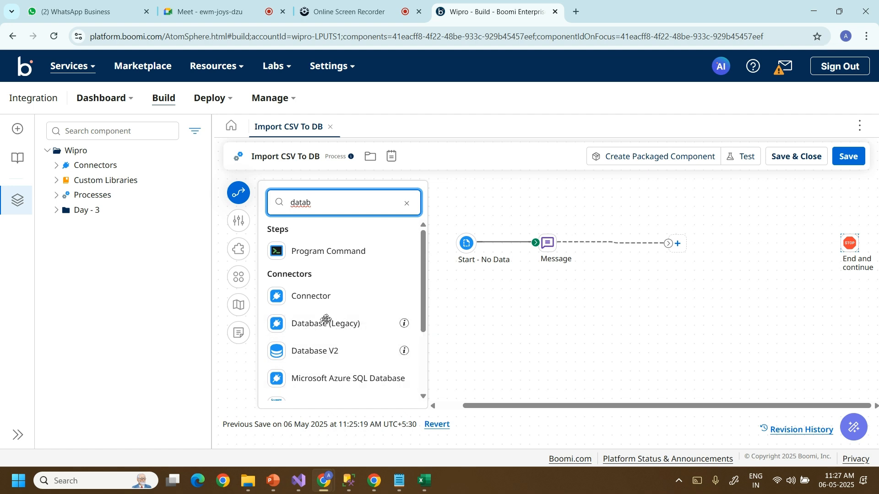
pyautogui.click(404, 324)
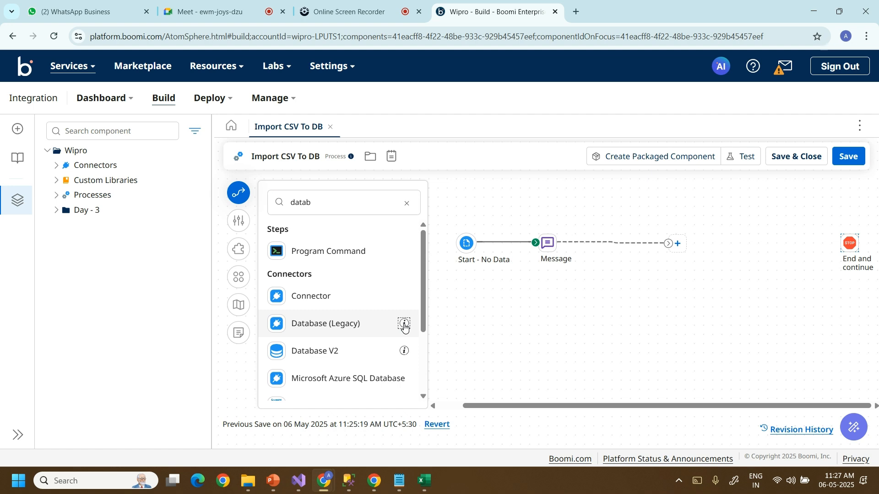
pyautogui.click(404, 324)
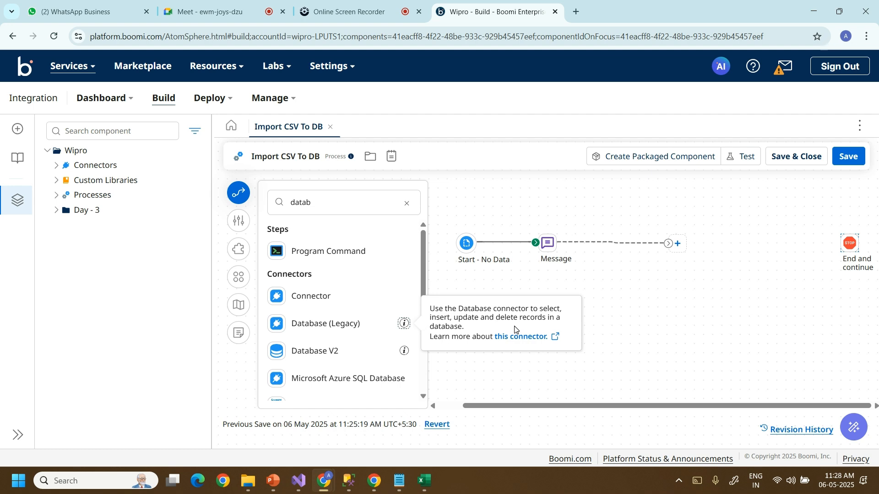
# Drag the Database (Legacy) connector from the palette onto the process canvas.
pyautogui.click(278, 326)
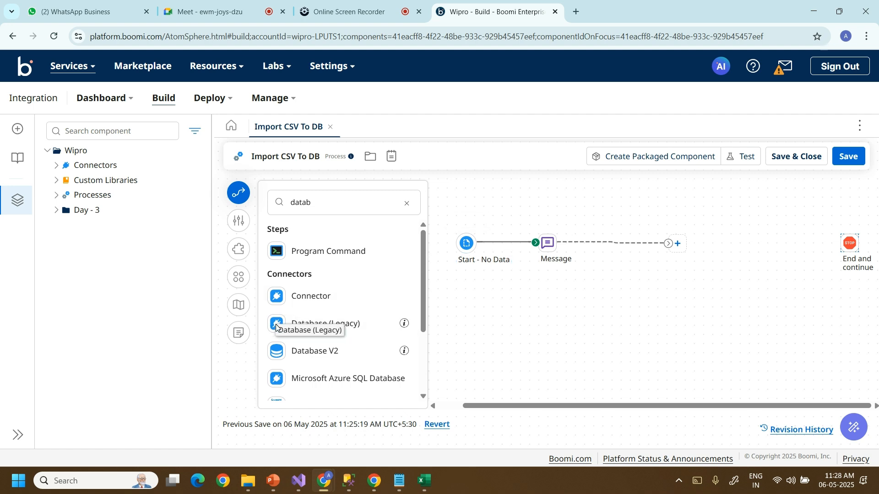
pyautogui.moveTo(277, 326); pyautogui.dragTo(760, 250)
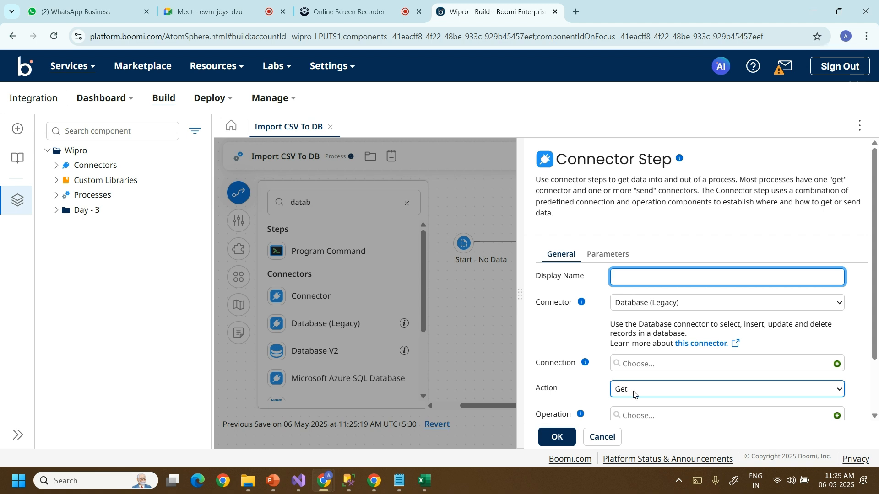
# Switch the connector action from Get to Send and start a new database connection.
pyautogui.click(839, 390)
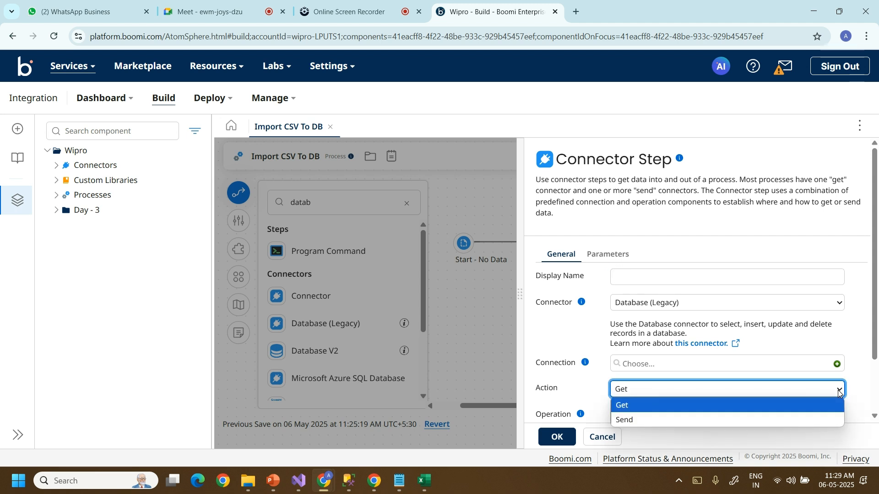
pyautogui.click(745, 420)
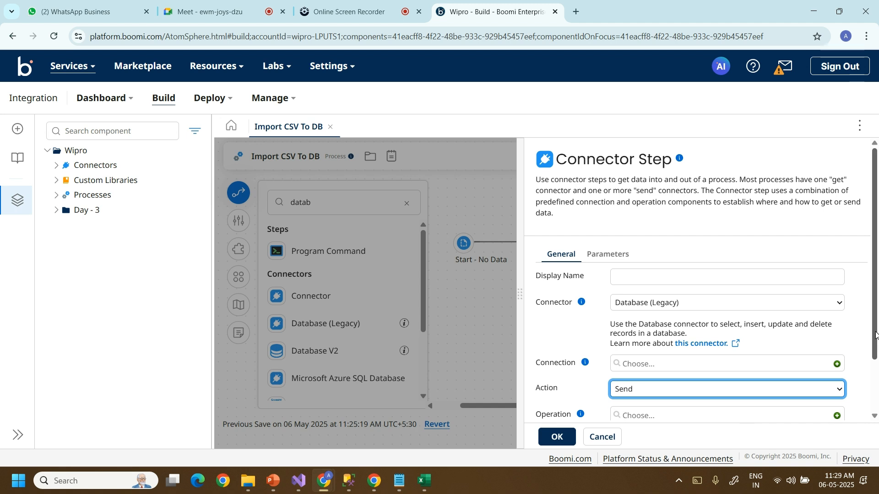
pyautogui.moveTo(875, 336); pyautogui.dragTo(875, 391)
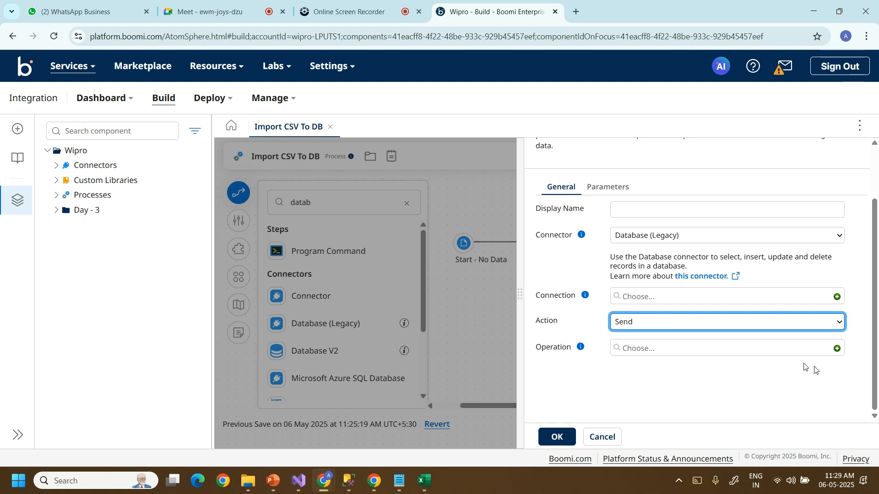
pyautogui.click(837, 297)
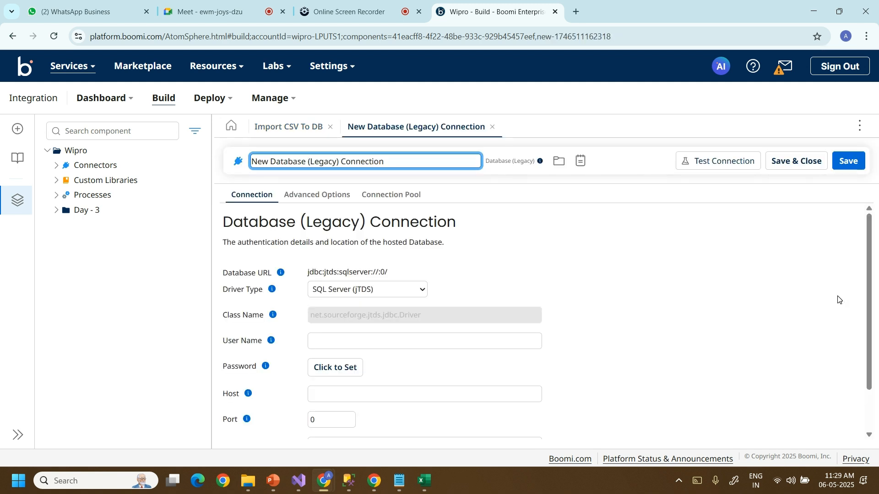
# Choose the SQL Server (jTDS) driver type for the new connection.
pyautogui.click(422, 290)
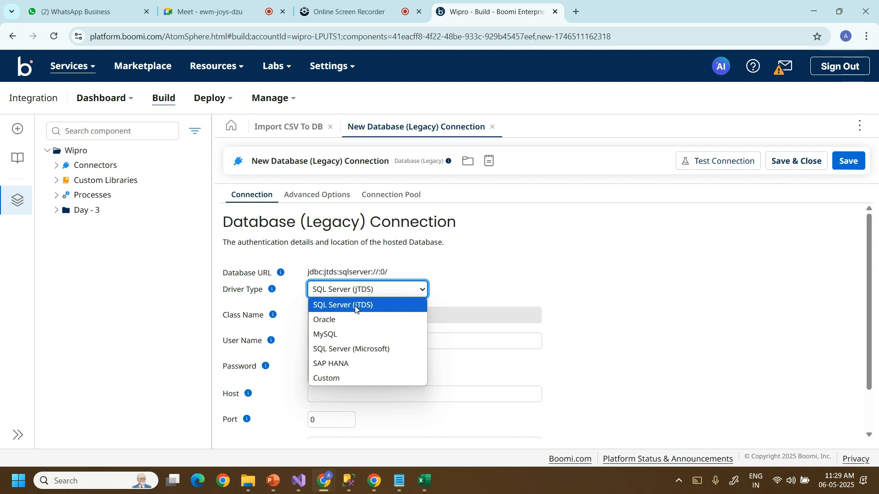
pyautogui.click(378, 305)
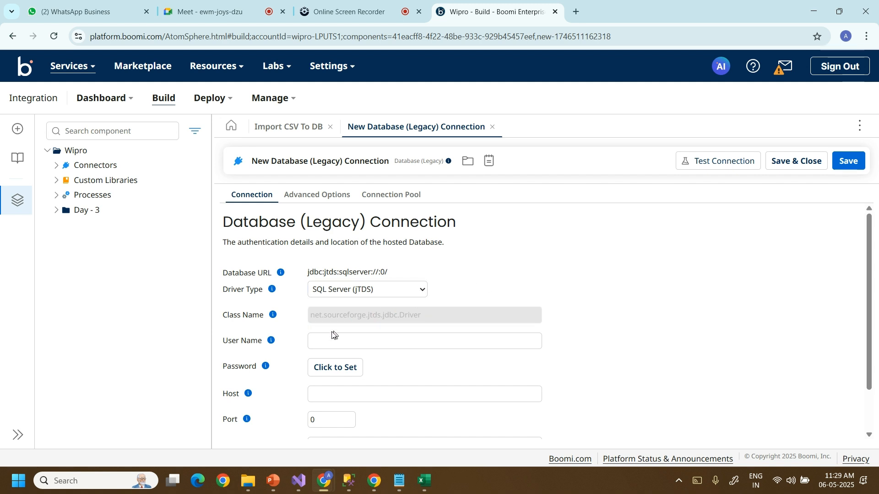
pyautogui.click(343, 345)
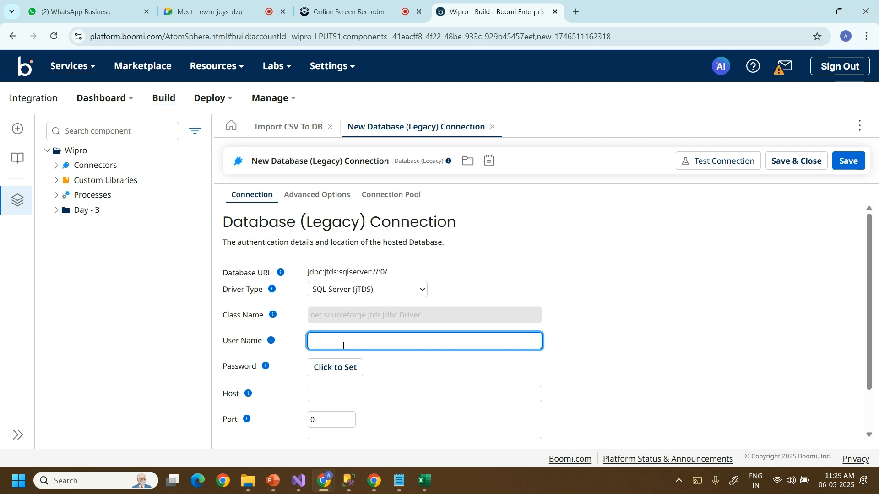
# Disconnect in SQL Server Management Studio and review the ADMINISTRATOR\SQLEXPRESS login details.
pyautogui.moveTo(350, 480)
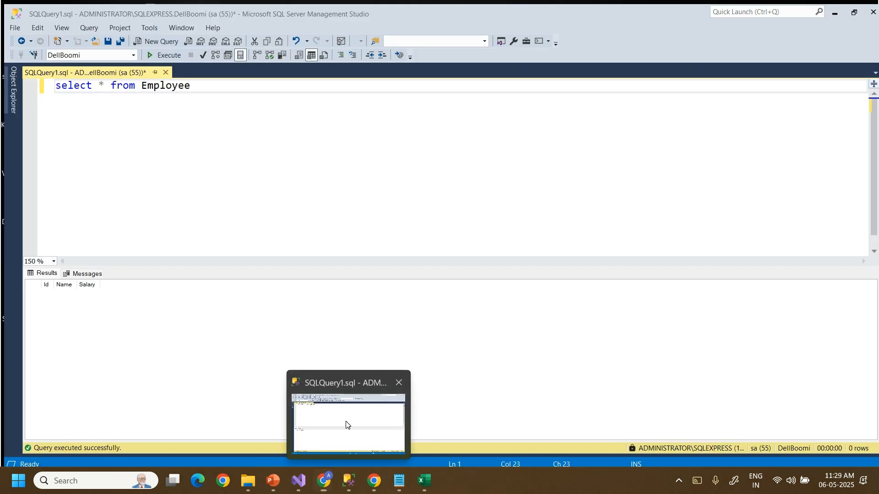
pyautogui.click(346, 425)
pyautogui.moveTo(12, 106)
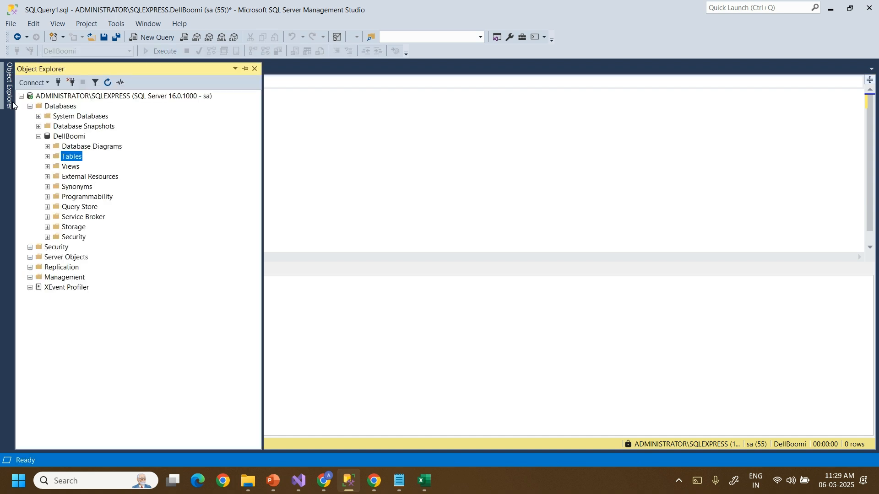
pyautogui.click(72, 83)
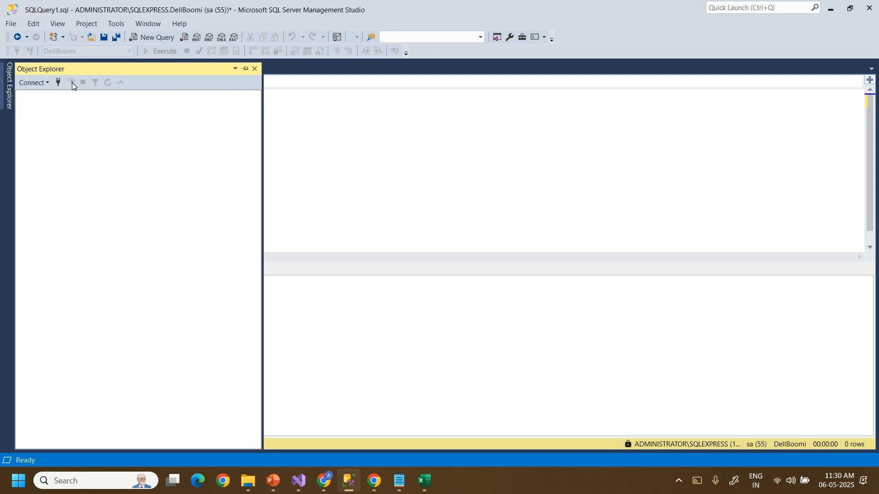
pyautogui.click(59, 83)
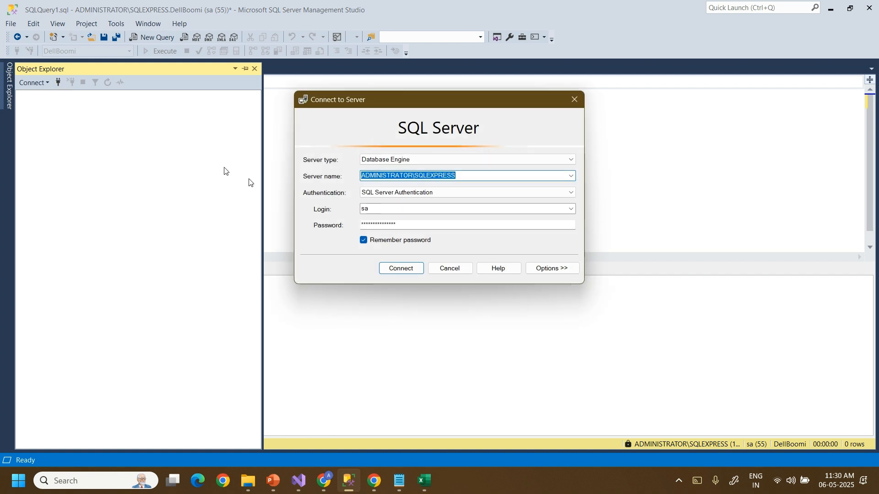
pyautogui.doubleClick(376, 211)
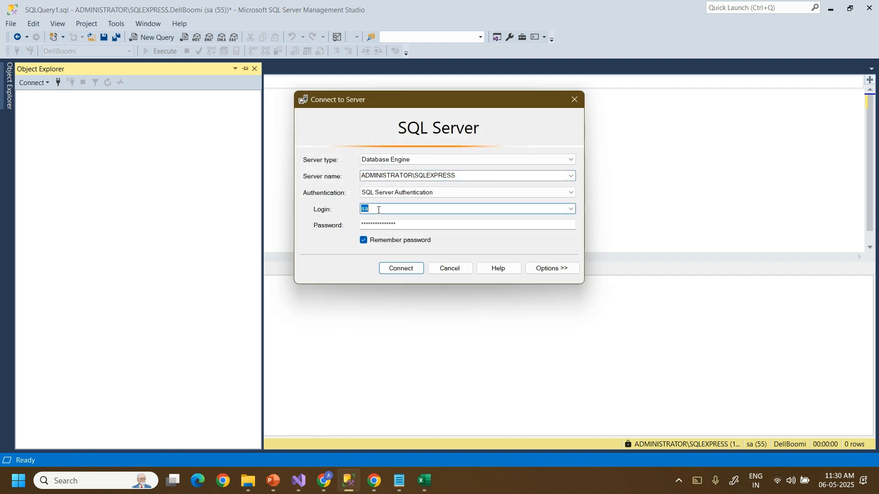
pyautogui.click(327, 482)
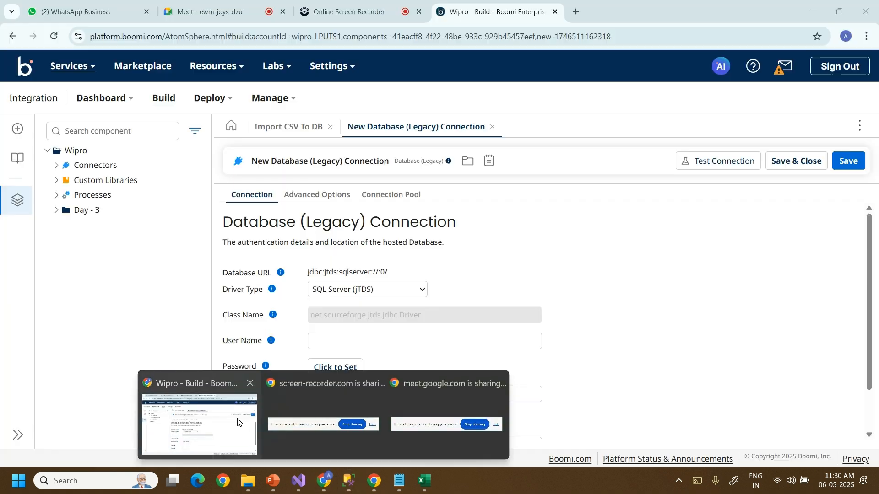
pyautogui.click(195, 422)
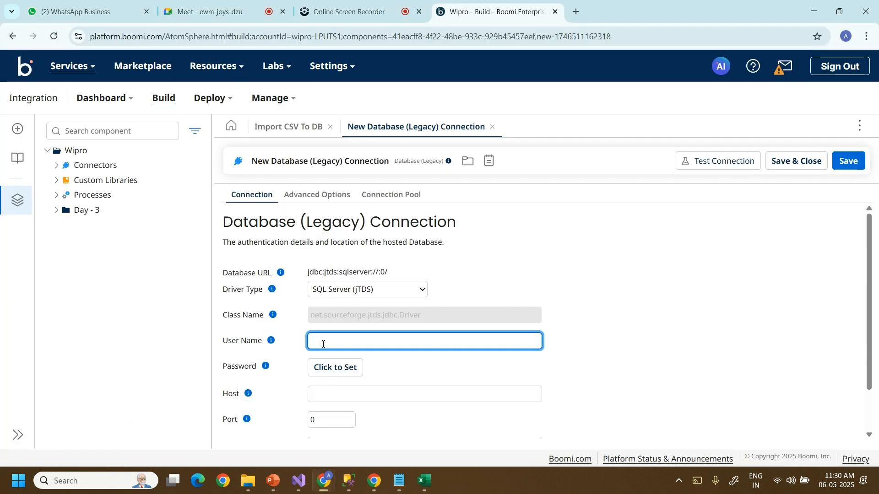
# Set the connection user name to sa and store its encrypted password.
pyautogui.write('sa')
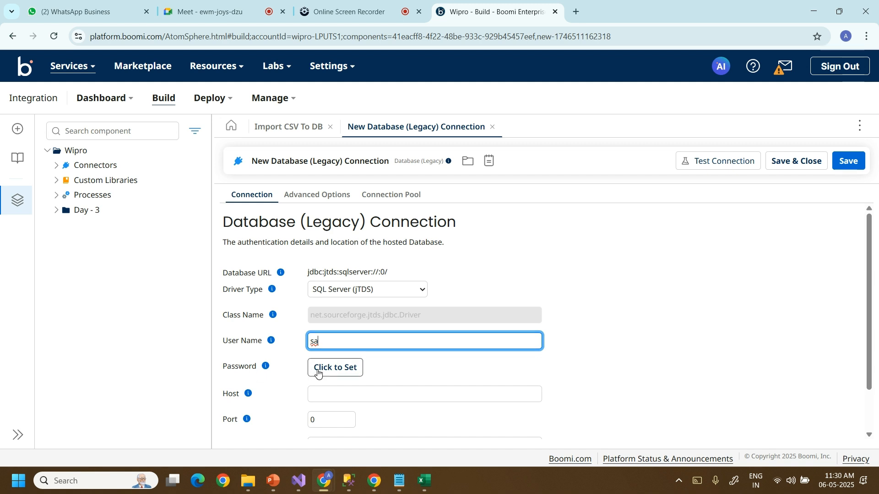
pyautogui.click(318, 373)
pyautogui.write('admin')
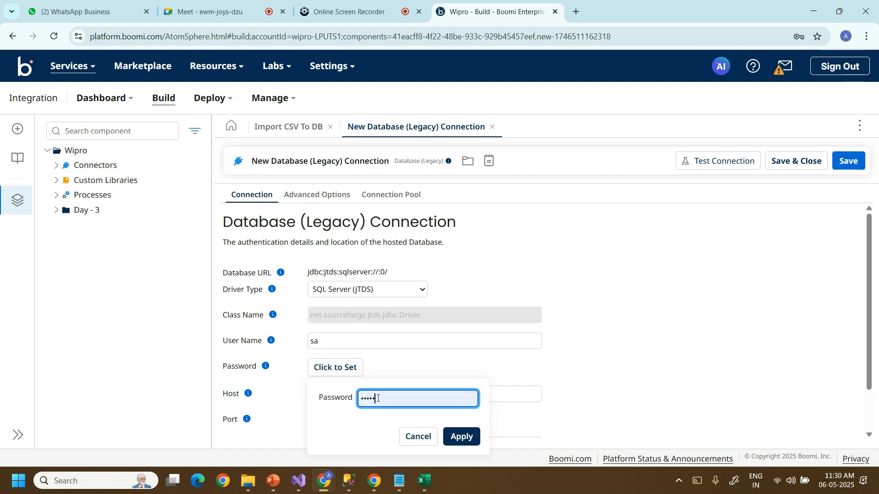
pyautogui.press('BackSpace')
pyautogui.press('BackSpace')
pyautogui.press('BackSpace')
pyautogui.press('BackSpace')
pyautogui.press('BackSpace')
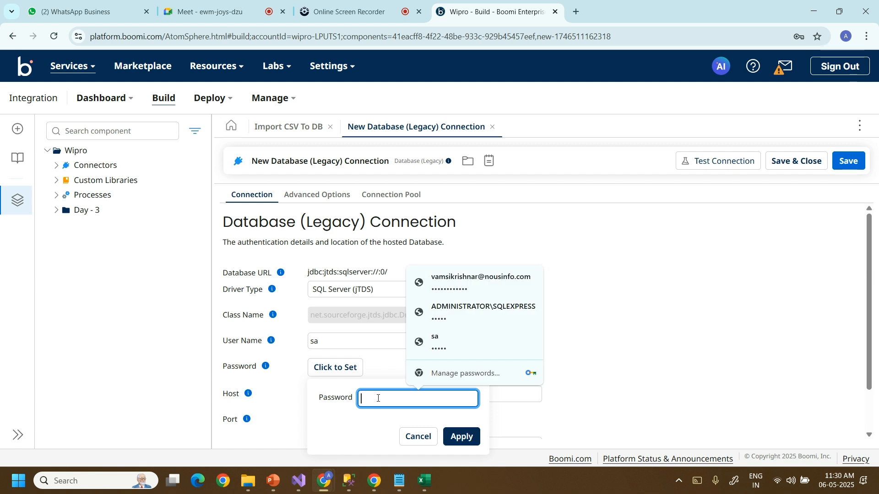
pyautogui.write('adm')
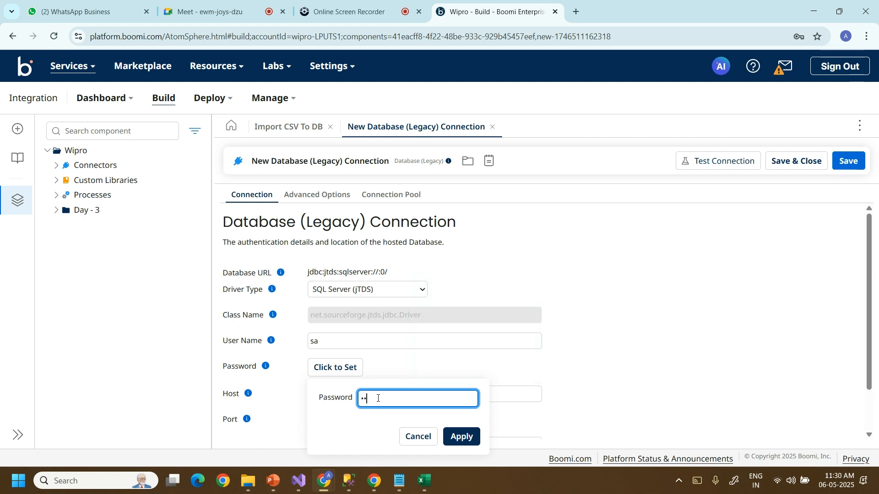
pyautogui.write('in')
pyautogui.click(459, 436)
pyautogui.click(343, 347)
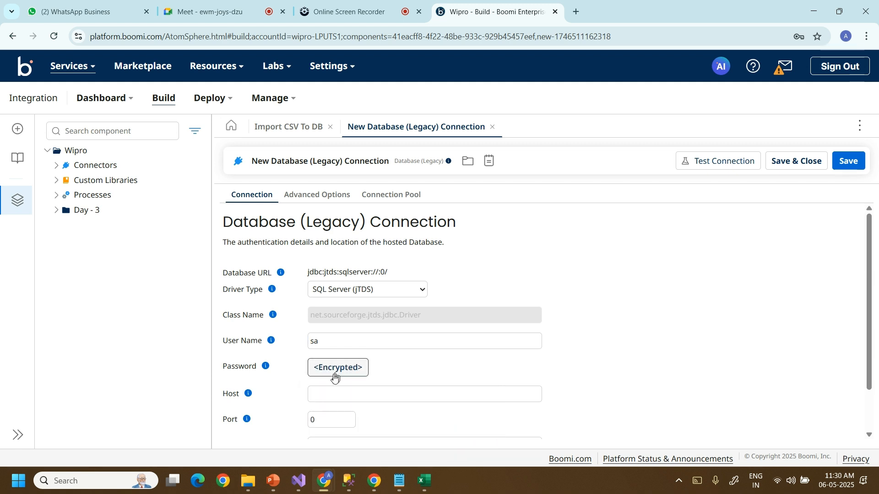
pyautogui.click(327, 394)
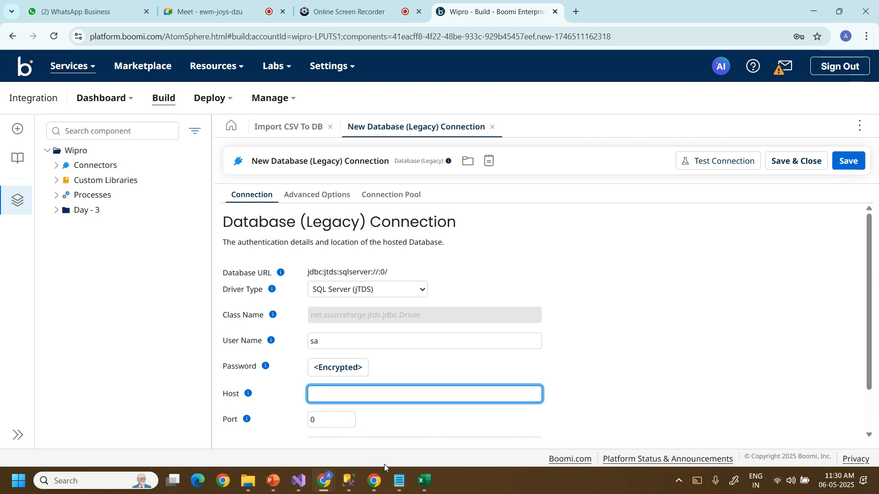
pyautogui.click(355, 479)
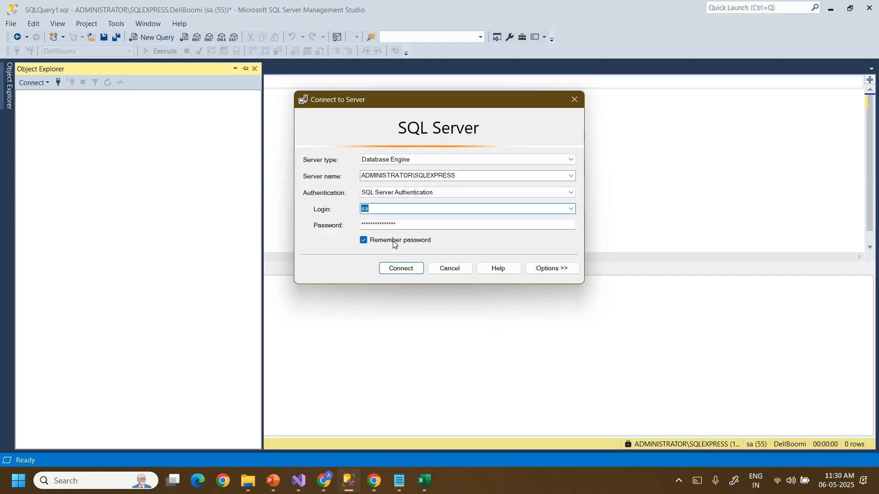
# Copy the server name ADMINISTRATOR\SQLEXPRESS from SSMS's Connect to Server dialog.
pyautogui.click(464, 175)
pyautogui.hotkey('ctrl', 'c')
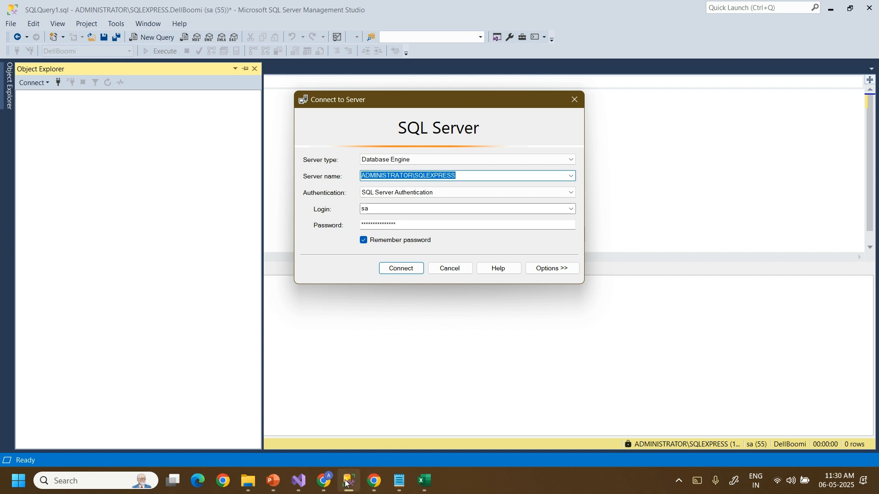
pyautogui.moveTo(324, 483)
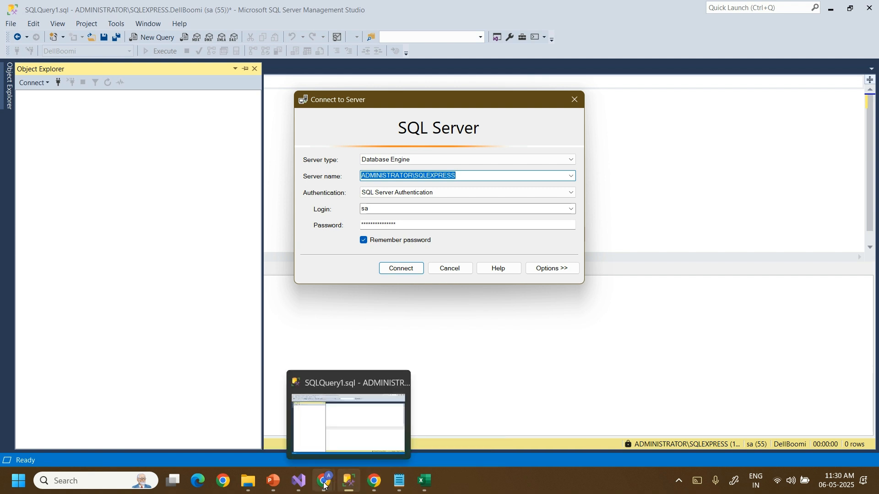
pyautogui.click(237, 428)
pyautogui.click(336, 395)
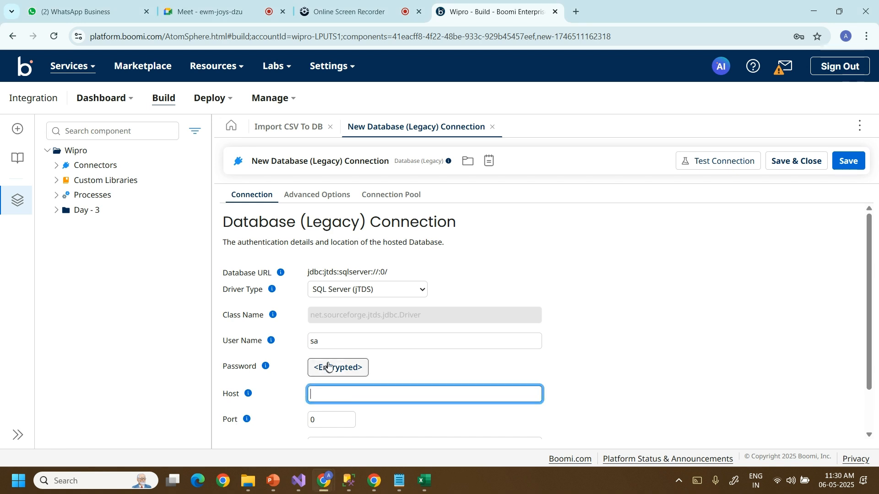
# Paste ADMINISTRATOR\SQLEXPRESS as the connection host and set the port to 1433.
pyautogui.hotkey('ctrl', 'v')
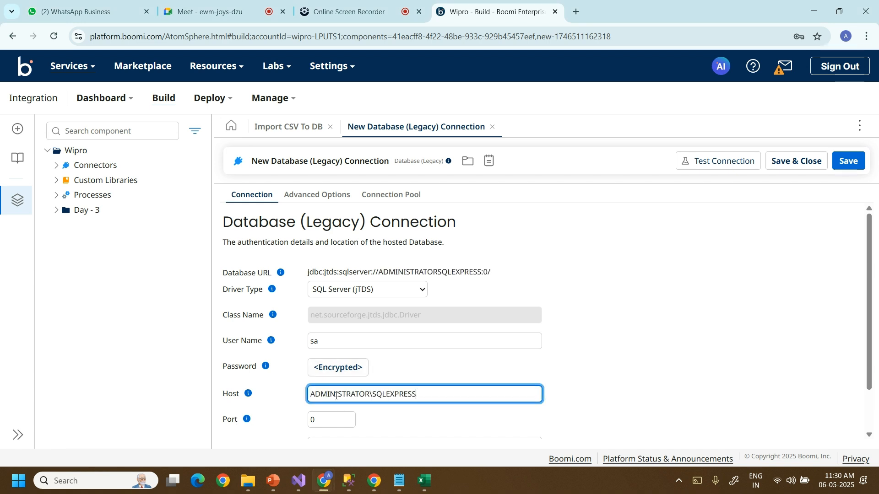
pyautogui.click(327, 417)
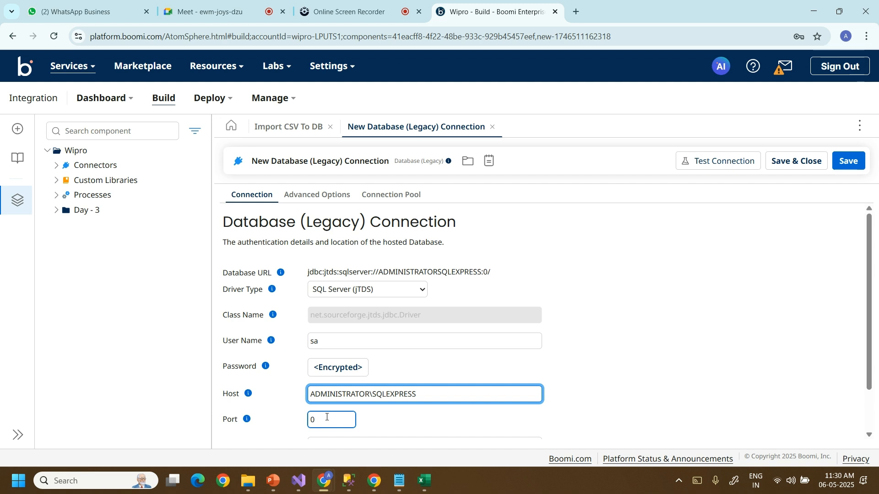
pyautogui.click(327, 417)
pyautogui.press('BackSpace')
pyautogui.write('1')
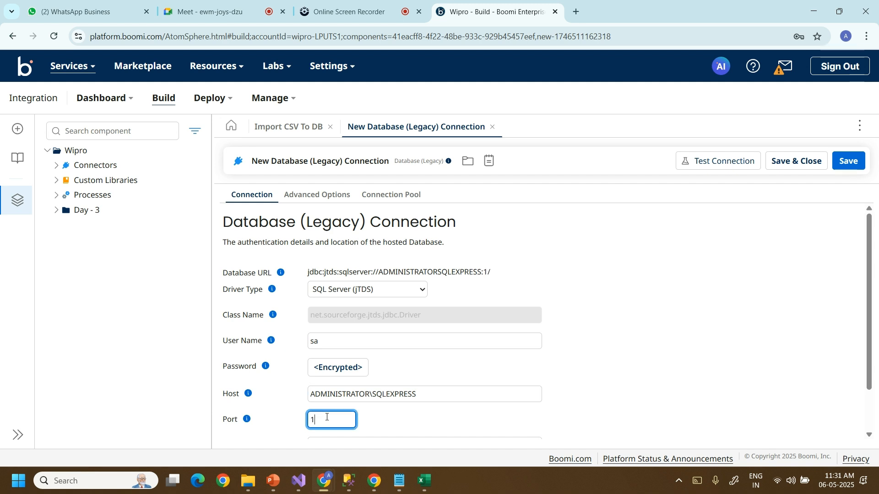
pyautogui.write('433')
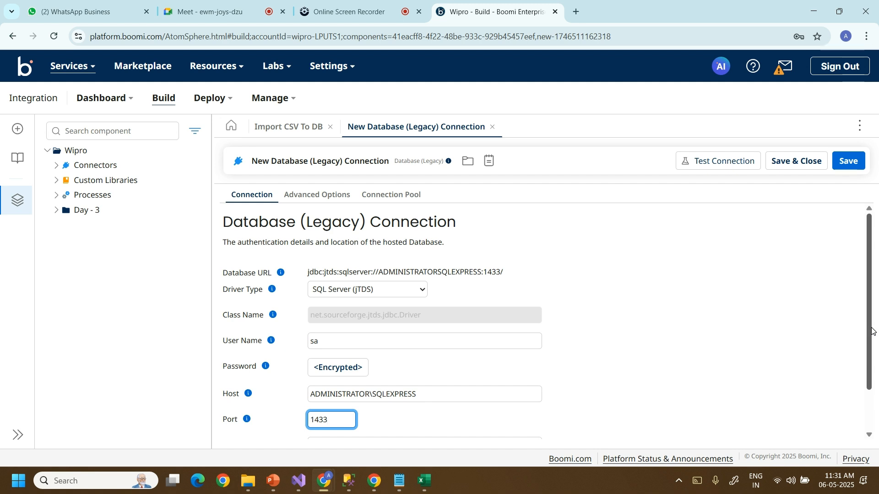
pyautogui.scroll(-1, 872, 331)
pyautogui.click(261, 396)
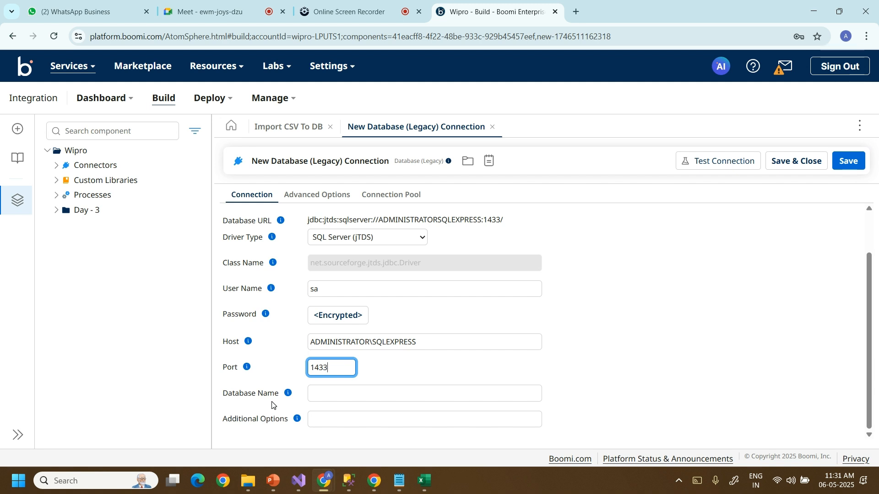
pyautogui.moveTo(325, 483)
pyautogui.click(374, 420)
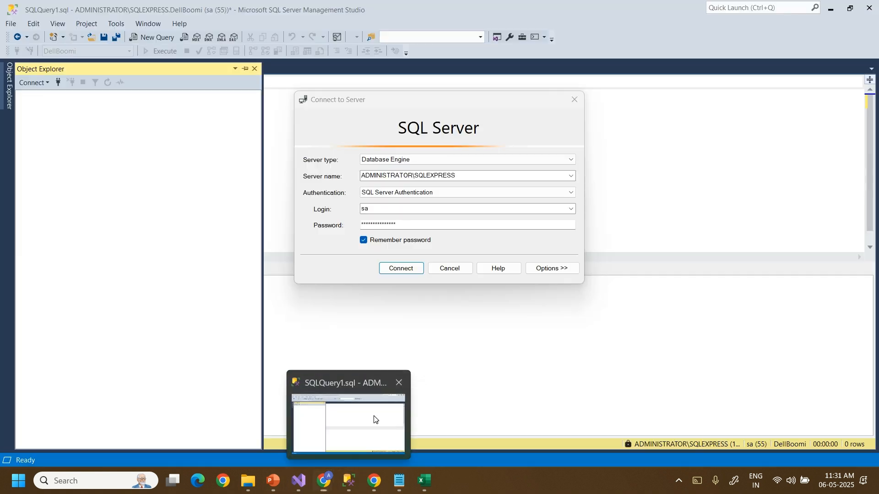
# Reconnect SSMS to SQLEXPRESS and copy the DellBoomi database name from Databases.
pyautogui.click(400, 268)
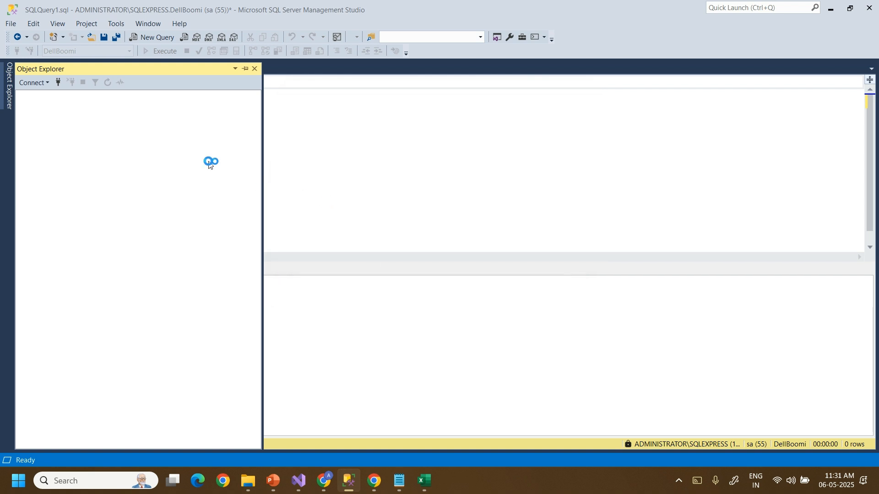
pyautogui.click(31, 107)
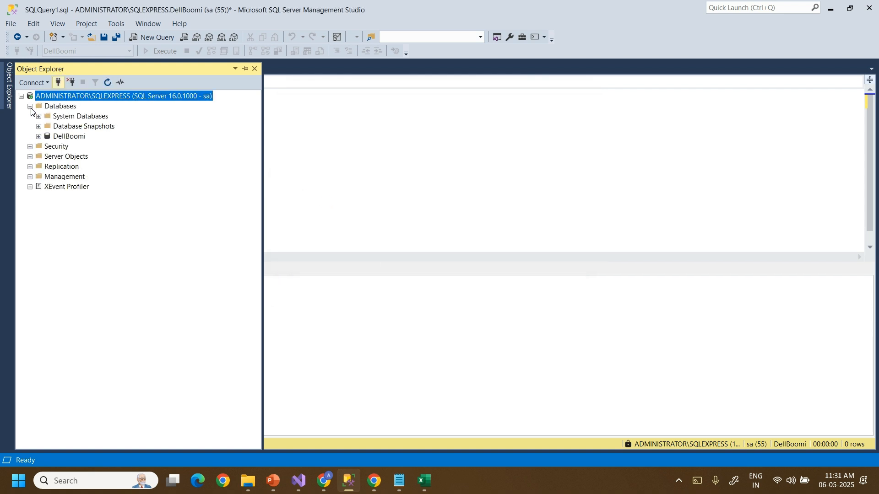
pyautogui.rightClick(68, 136)
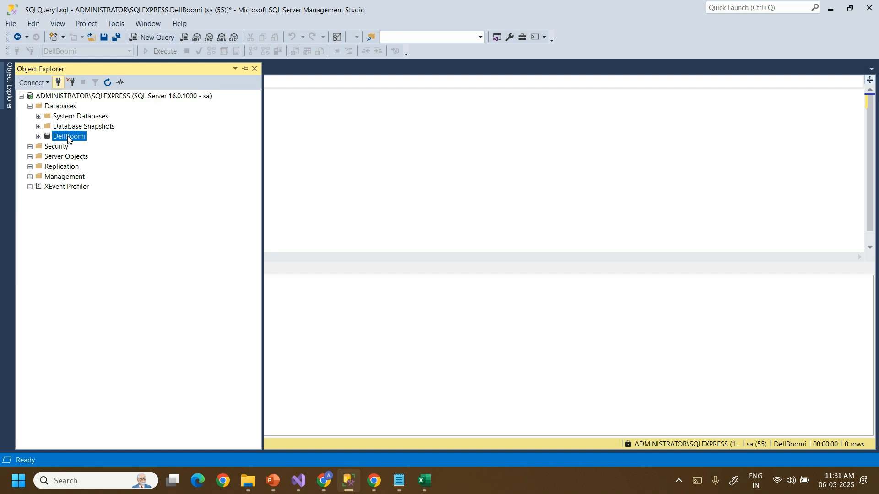
pyautogui.click(98, 255)
pyautogui.hotkey('ctrl', 'c')
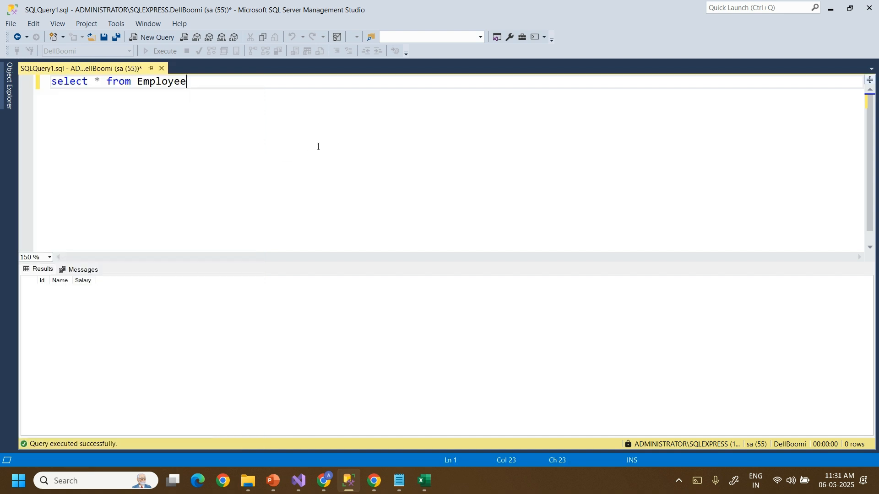
pyautogui.moveTo(374, 481)
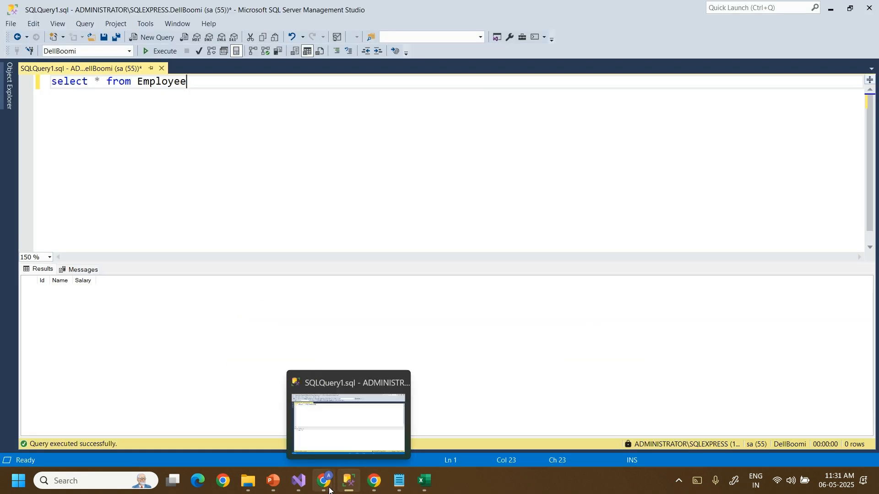
pyautogui.moveTo(328, 490)
pyautogui.click(229, 442)
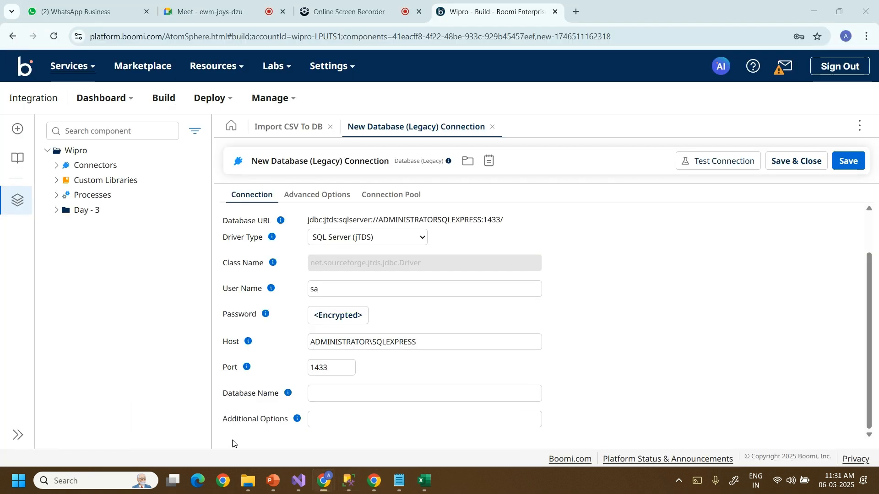
# Paste DellBoomi as the Database Name and save the connection.
pyautogui.click(316, 397)
pyautogui.click(316, 397)
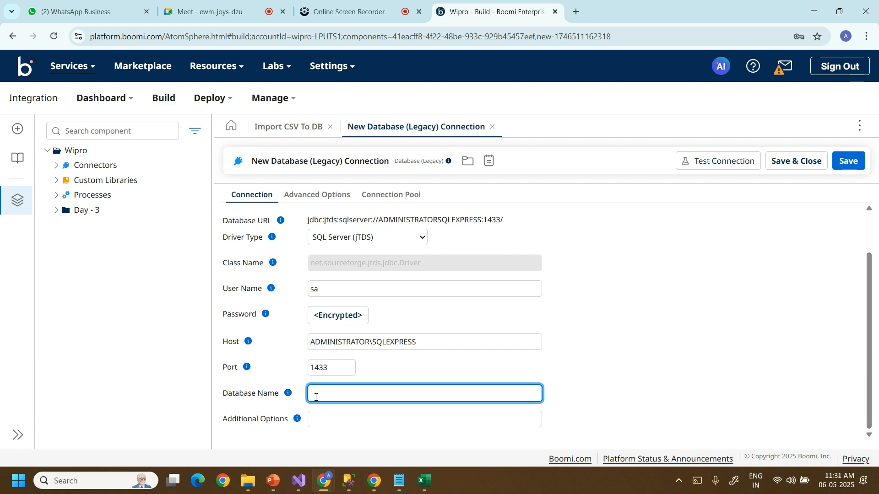
pyautogui.hotkey('ctrl', 'v')
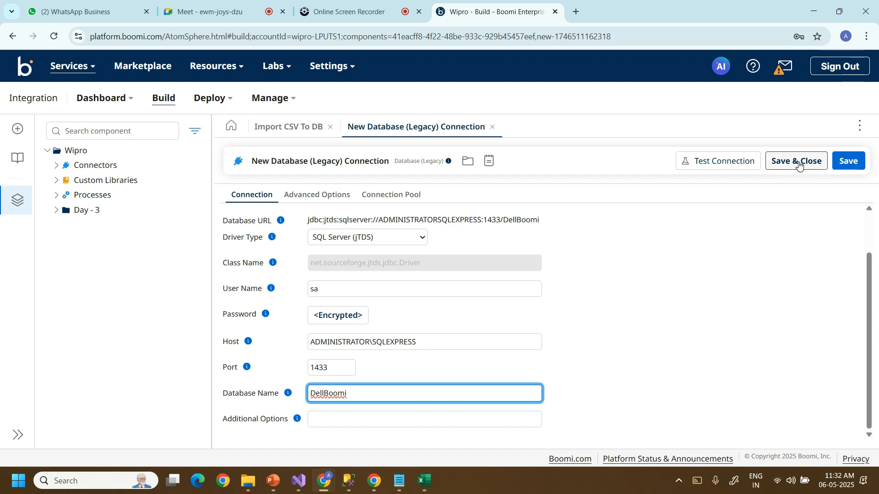
pyautogui.click(851, 170)
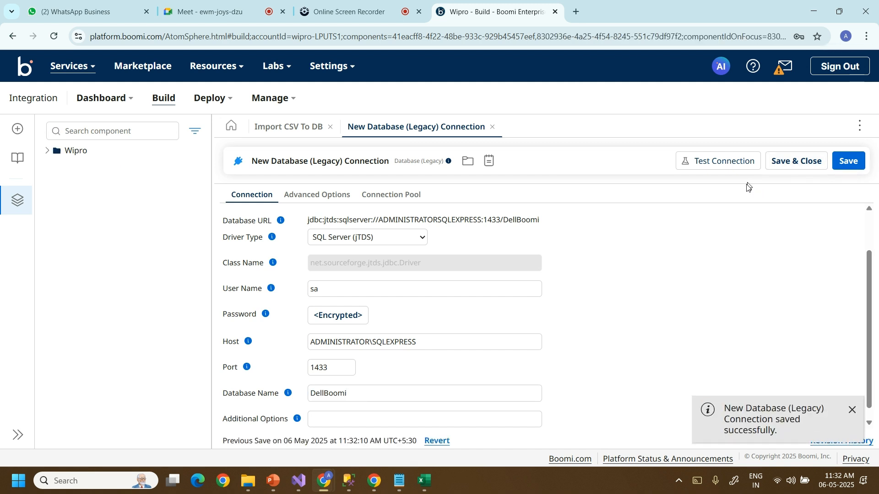
# Test the connection on the Administrator runtime and dismiss the unknown host name error.
pyautogui.click(717, 163)
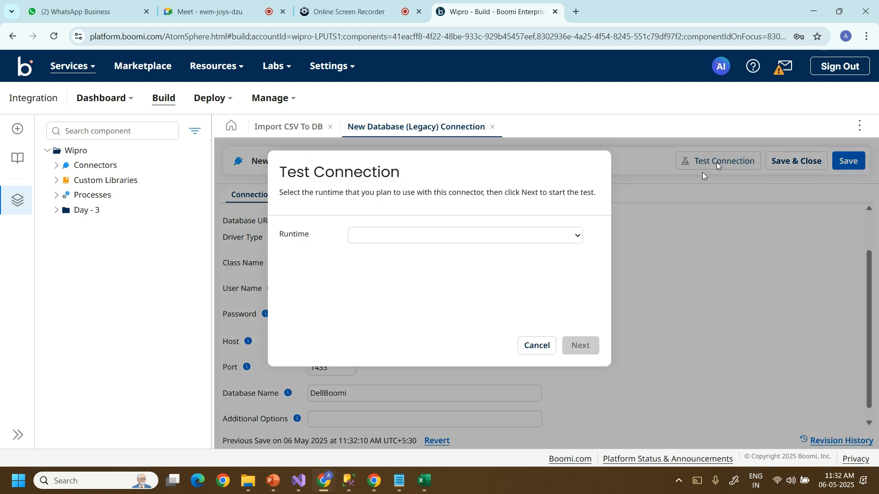
pyautogui.click(577, 235)
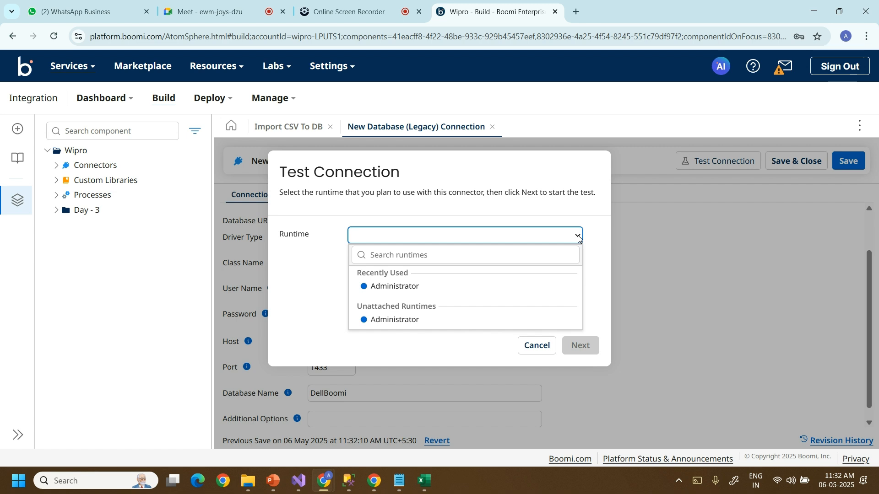
pyautogui.click(446, 292)
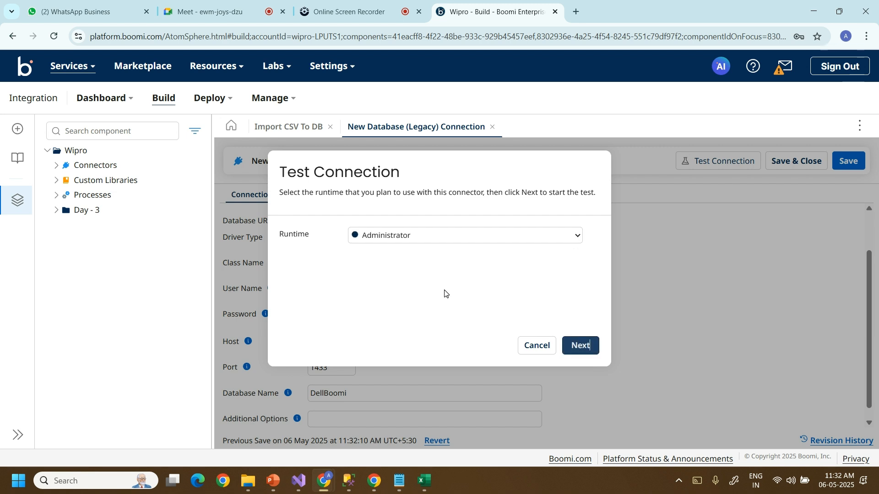
pyautogui.click(581, 348)
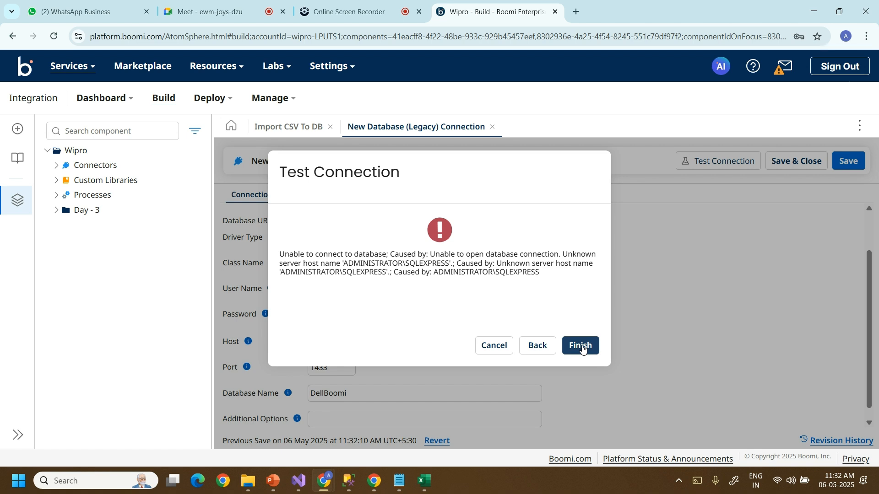
pyautogui.click(581, 348)
pyautogui.click(376, 343)
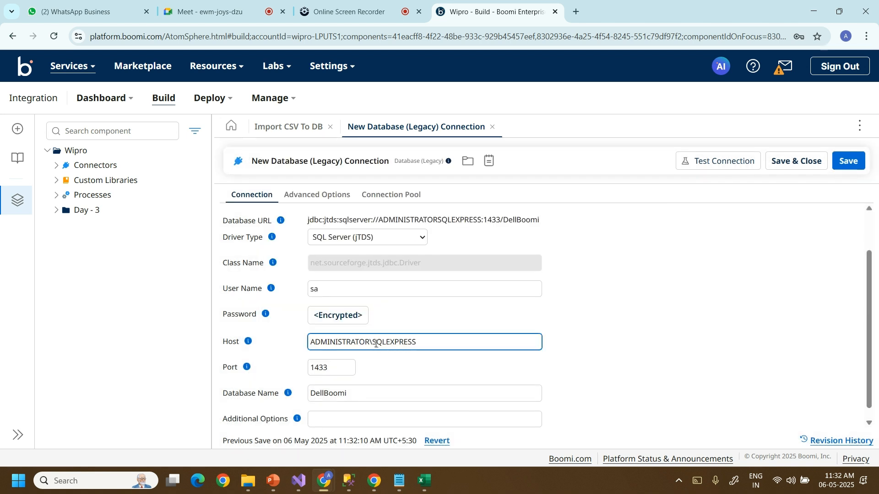
# Shorten the database Host to ADMINISTRATOR by removing \SQLEXPRESS, and save the connection.
pyautogui.moveTo(368, 341); pyautogui.dragTo(434, 347)
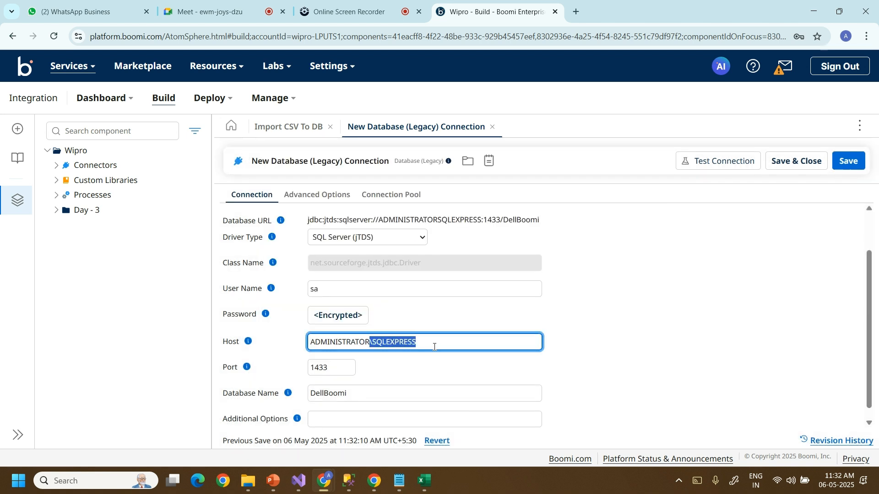
pyautogui.press('BackSpace')
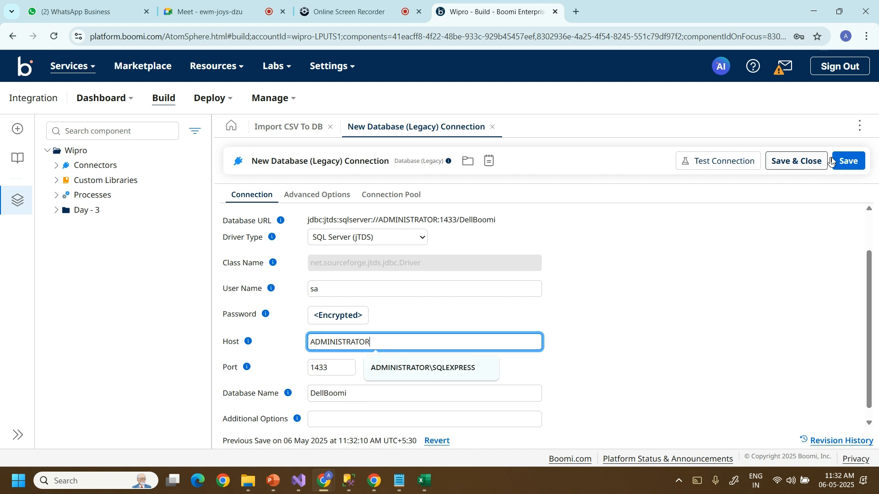
pyautogui.click(847, 160)
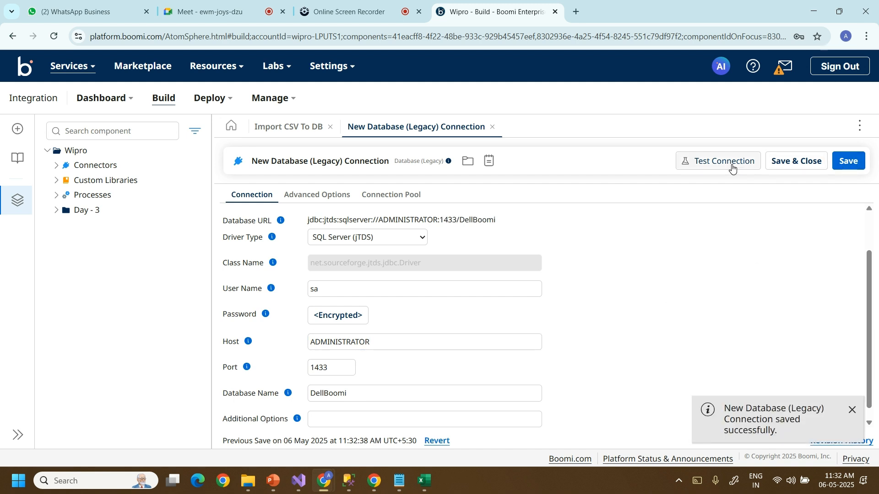
# Run the connection test on the Administrator atom and confirm it succeeds.
pyautogui.click(731, 164)
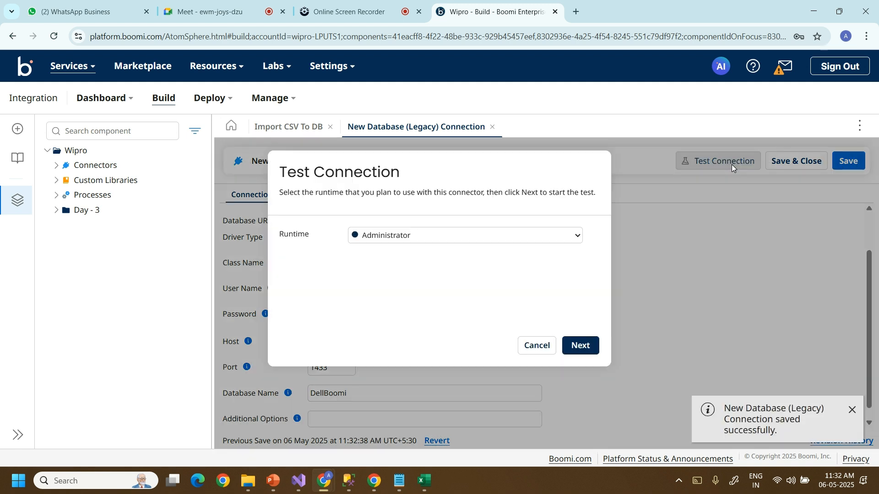
pyautogui.click(584, 345)
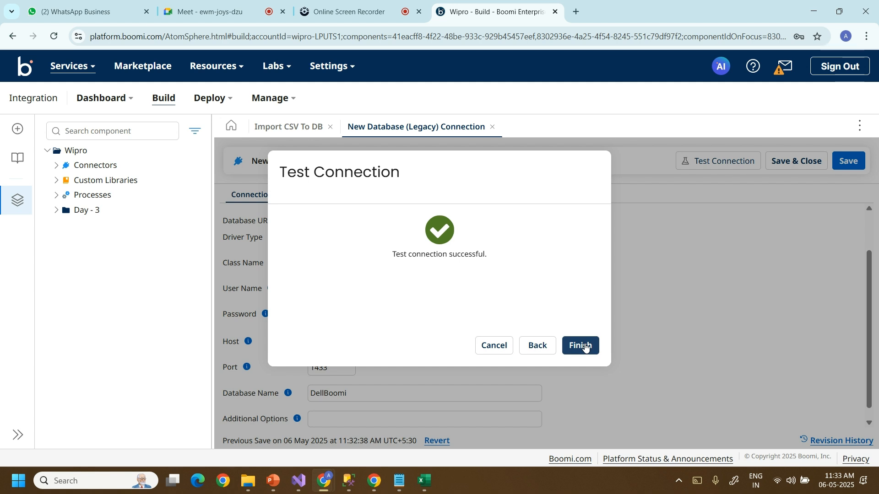
pyautogui.click(585, 346)
pyautogui.click(497, 287)
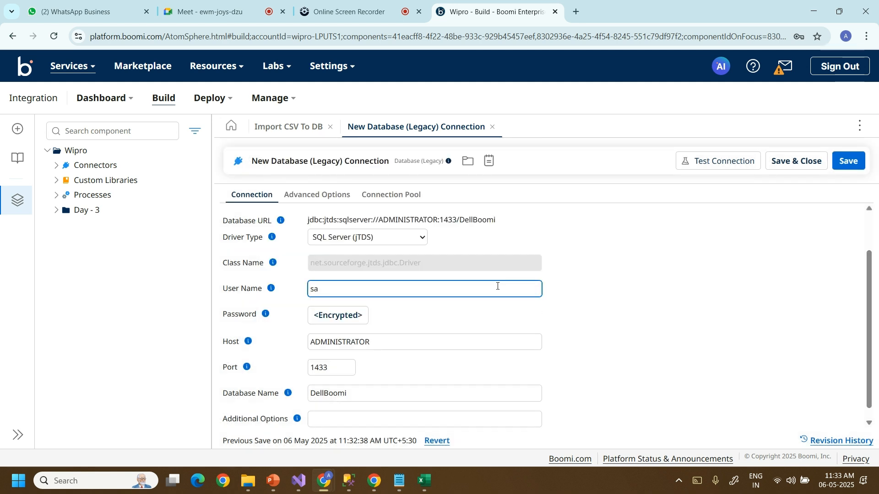
pyautogui.click(606, 294)
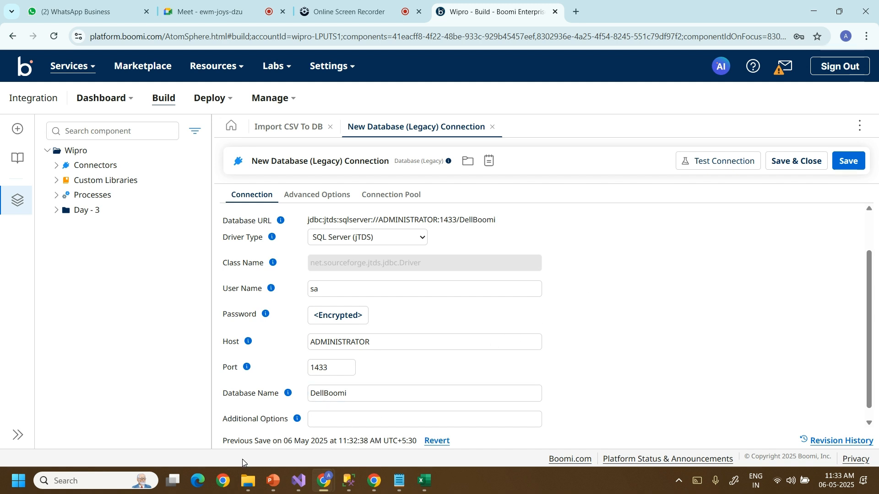
# Launch SQL Server 2022 Configuration Manager and list the protocols for SQLEXPRESS.
pyautogui.click(114, 484)
pyautogui.write('sql')
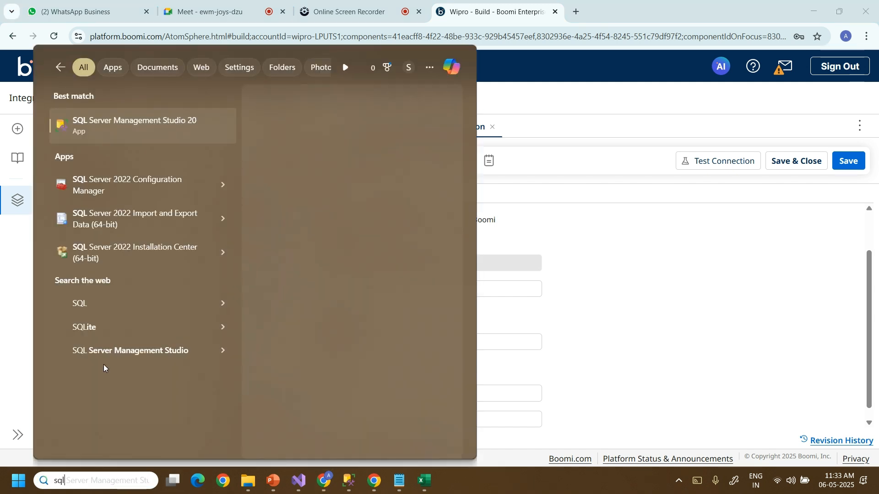
pyautogui.click(127, 192)
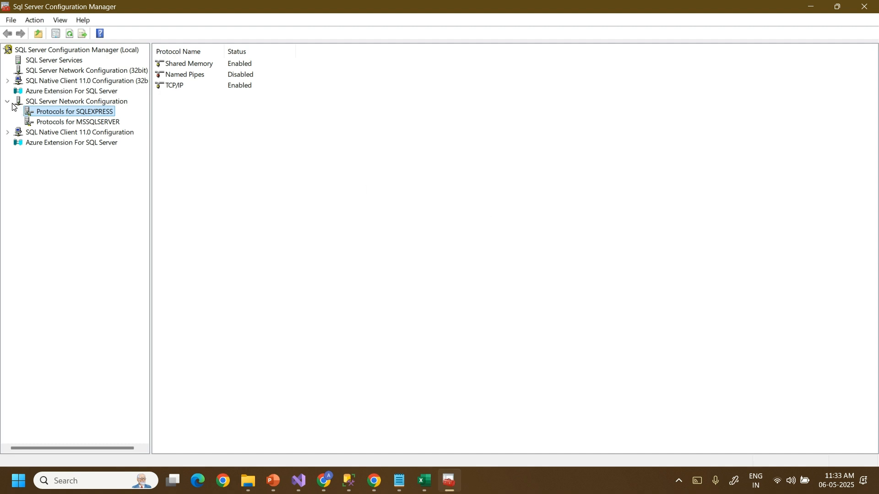
pyautogui.click(8, 101)
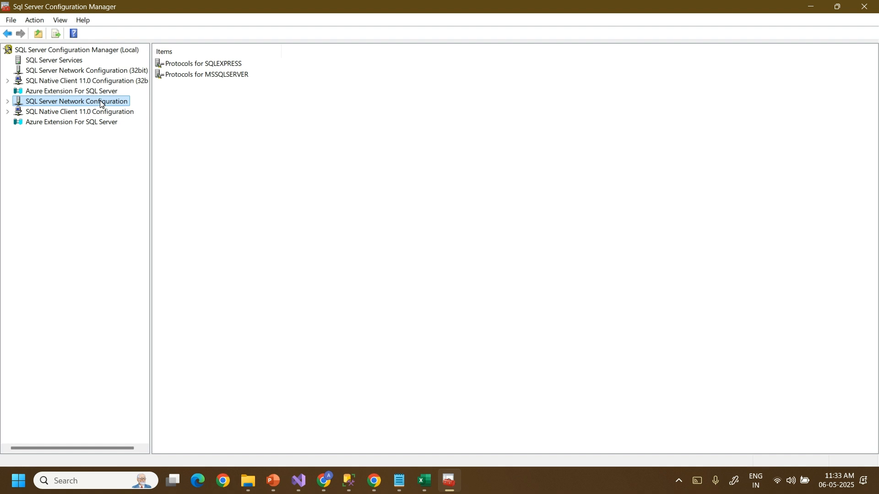
pyautogui.click(8, 102)
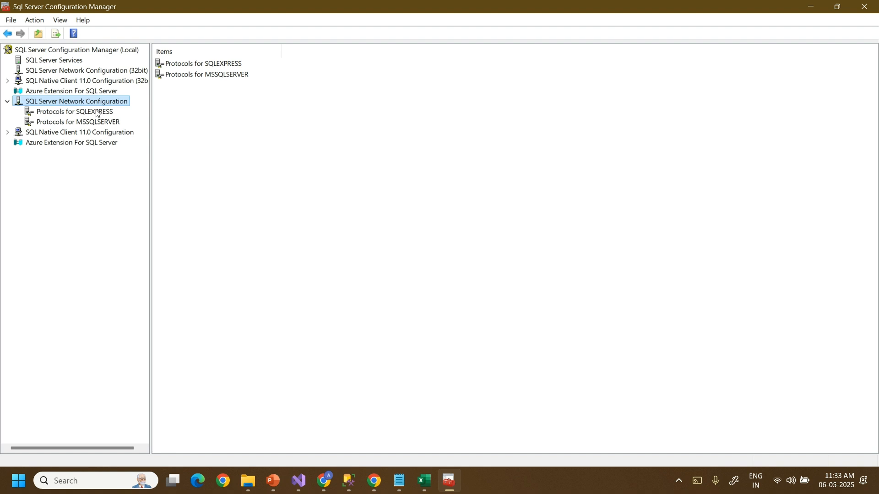
pyautogui.click(97, 112)
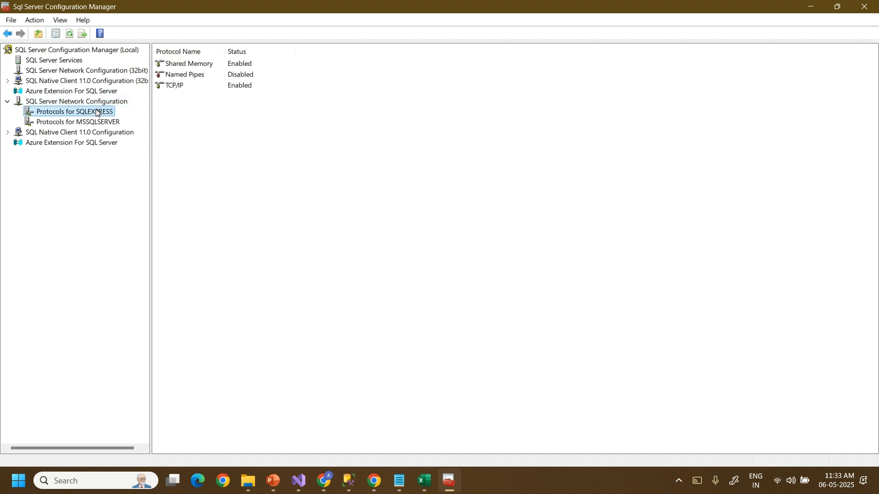
# Set the SQLEXPRESS TCP/IP protocol Enabled to Yes, accept the restart warning, and reopen its properties.
pyautogui.click(205, 89)
pyautogui.doubleClick(204, 89)
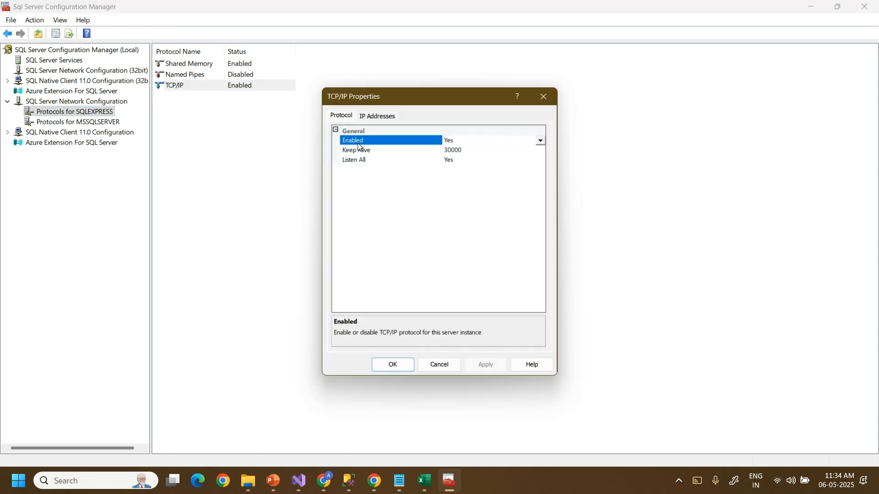
pyautogui.click(543, 141)
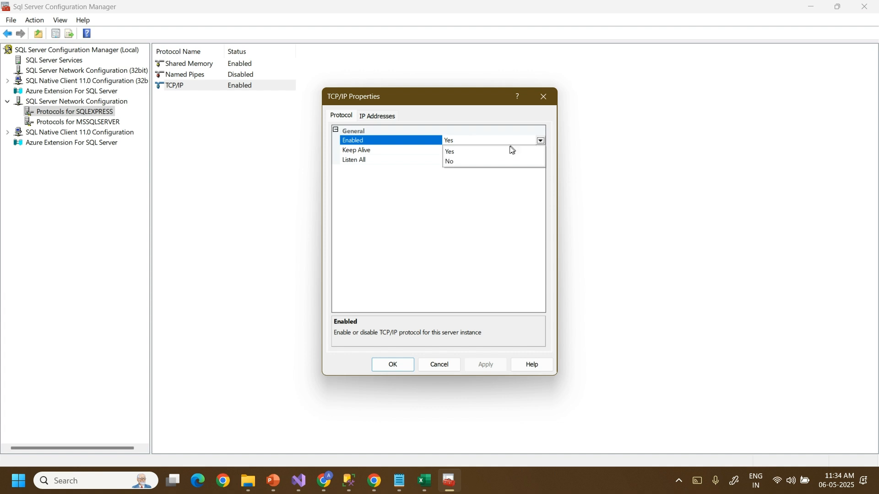
pyautogui.click(484, 161)
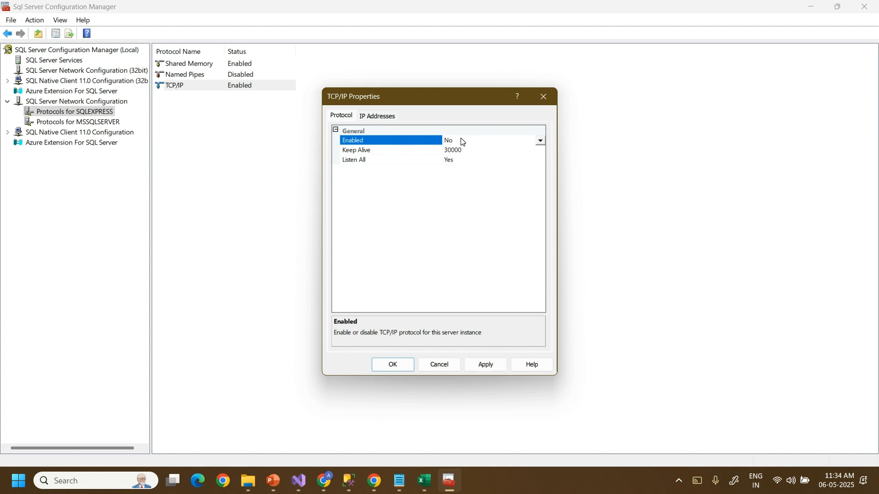
pyautogui.click(541, 142)
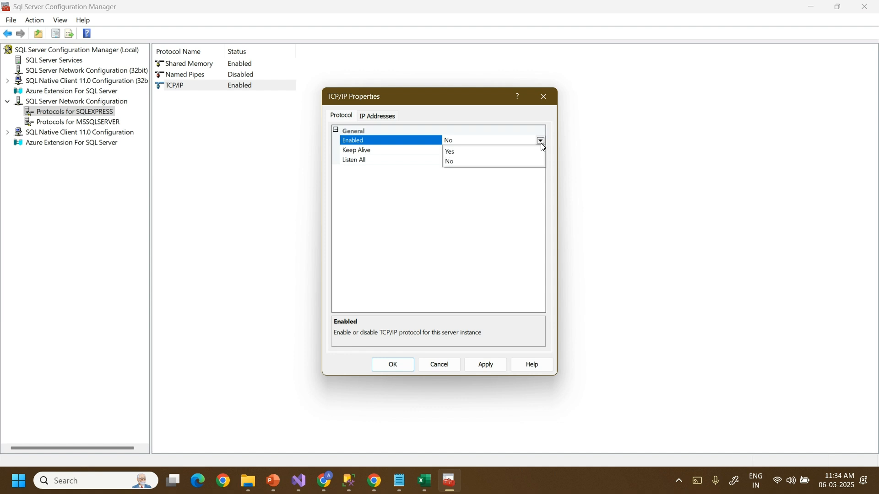
pyautogui.click(503, 149)
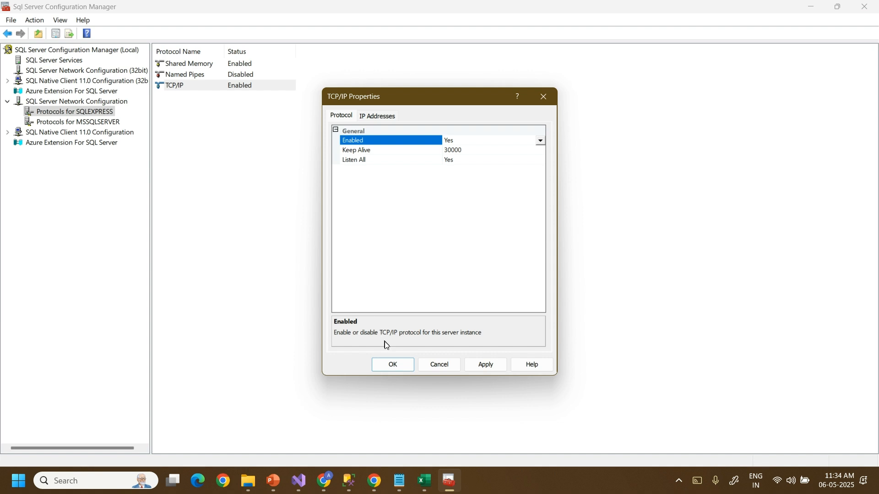
pyautogui.click(391, 370)
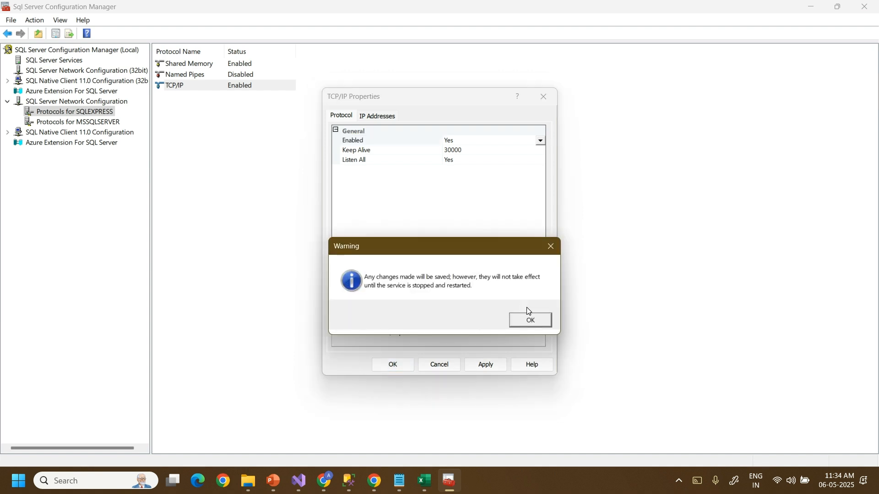
pyautogui.click(530, 320)
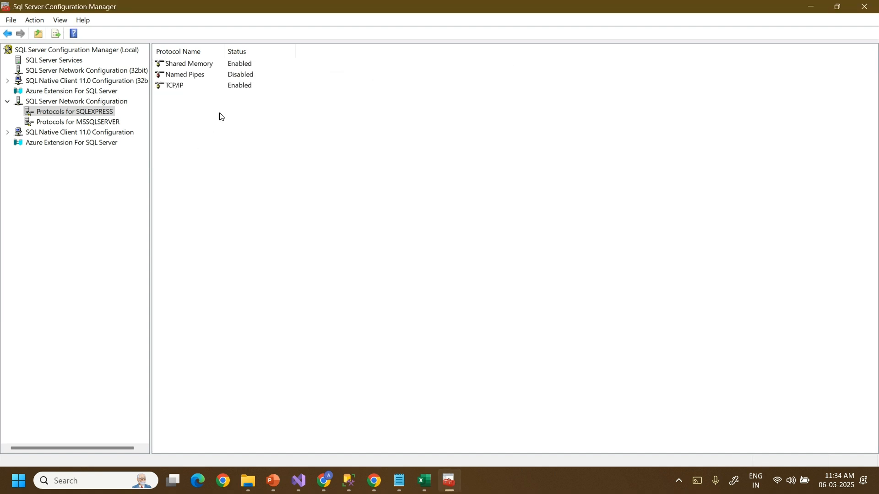
pyautogui.doubleClick(195, 91)
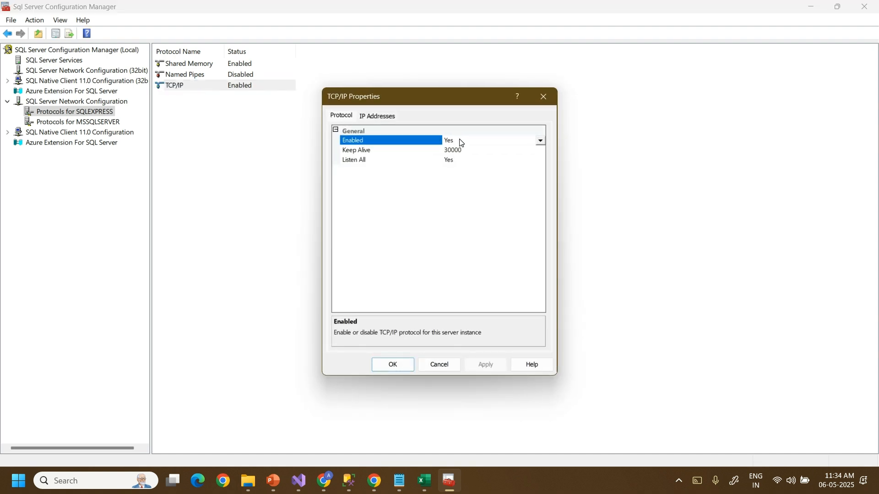
# Check the TCP ports from IP1 to IPAll on the IP Addresses tab, then close TCP/IP Properties.
pyautogui.click(374, 120)
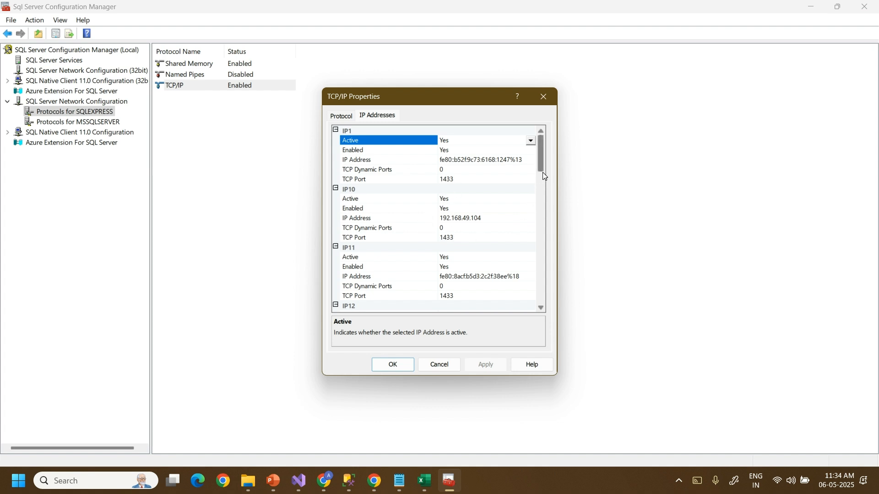
pyautogui.moveTo(543, 165); pyautogui.dragTo(542, 150)
pyautogui.moveTo(543, 166); pyautogui.dragTo(541, 189)
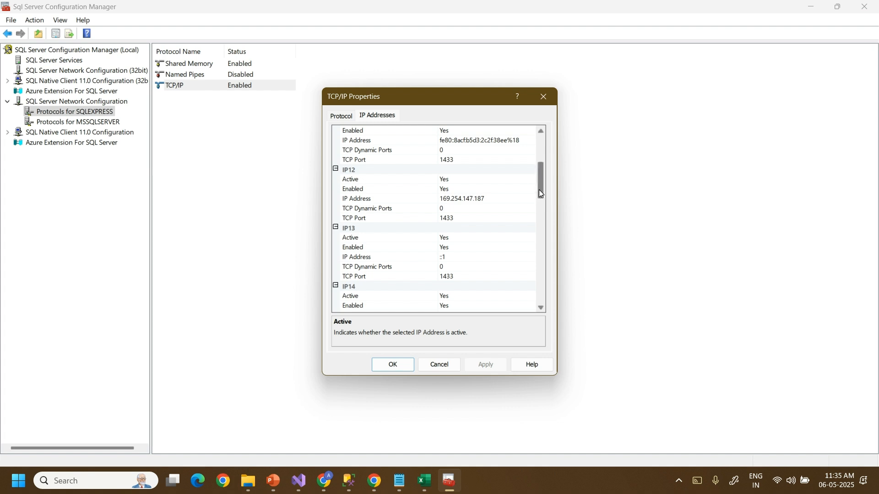
pyautogui.moveTo(541, 190); pyautogui.dragTo(541, 207)
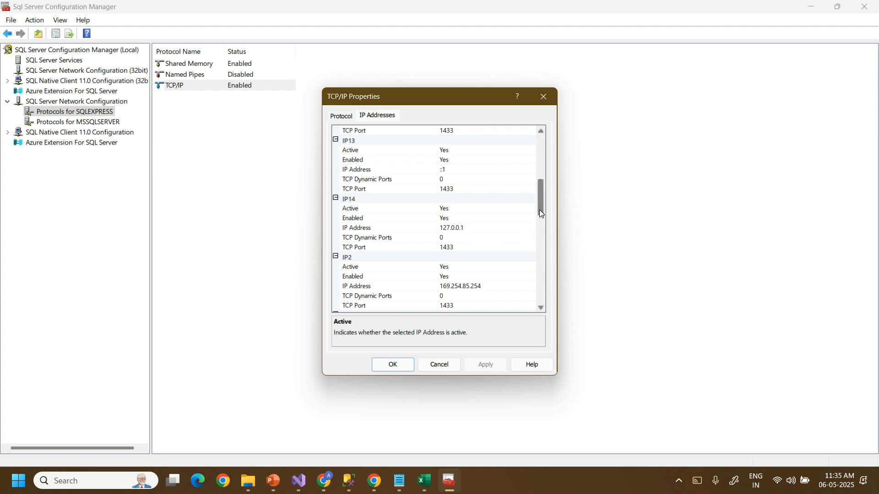
pyautogui.moveTo(541, 213); pyautogui.dragTo(541, 305)
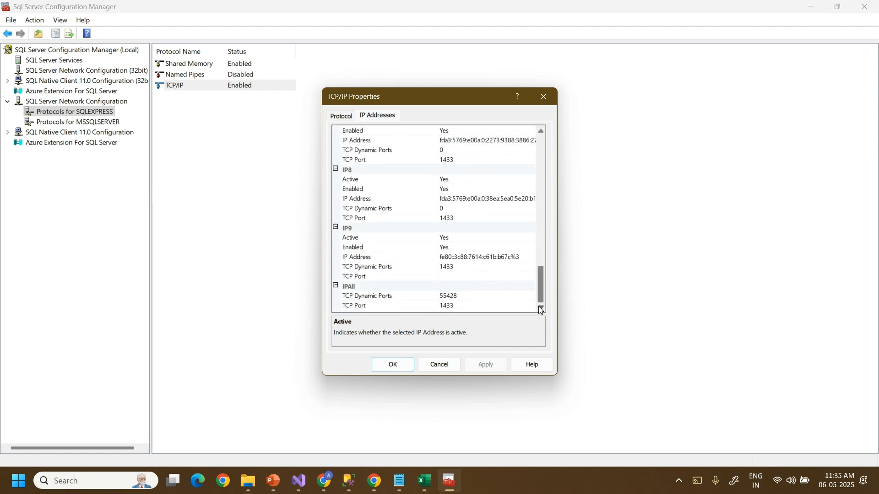
pyautogui.click(392, 364)
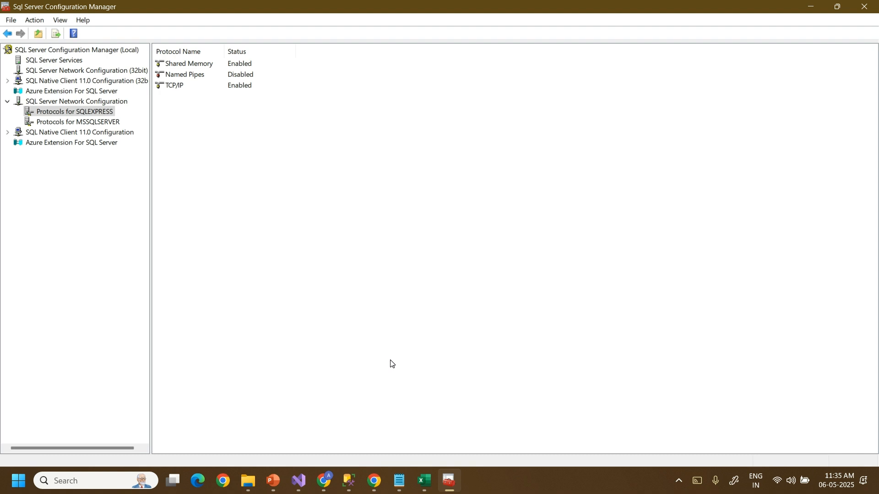
# Close Configuration Manager and bring File Explorer's Pictures folder to the front.
pyautogui.click(865, 6)
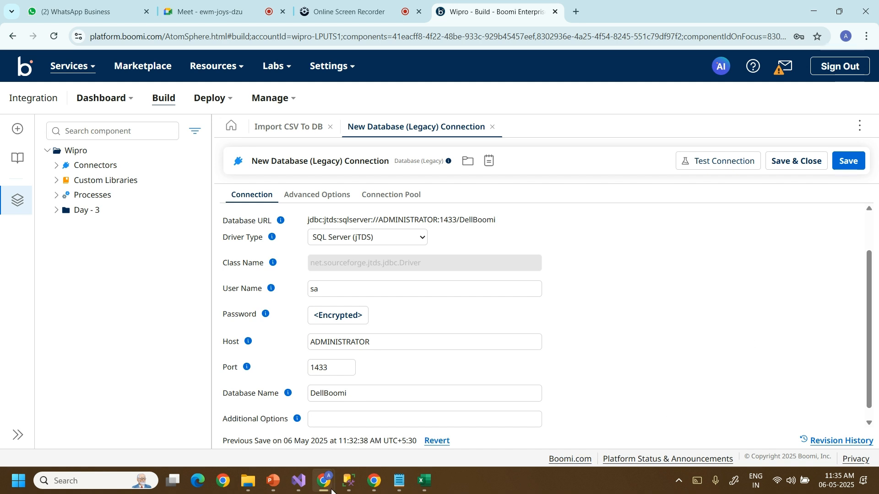
pyautogui.click(248, 481)
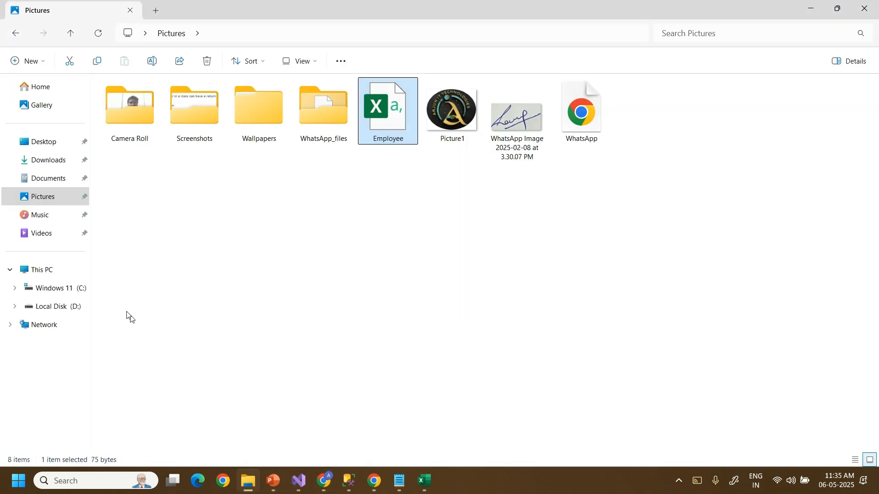
# Browse to C:\Program Files\Boomi AtomSphere\Atom - Administrator\lib.
pyautogui.click(69, 294)
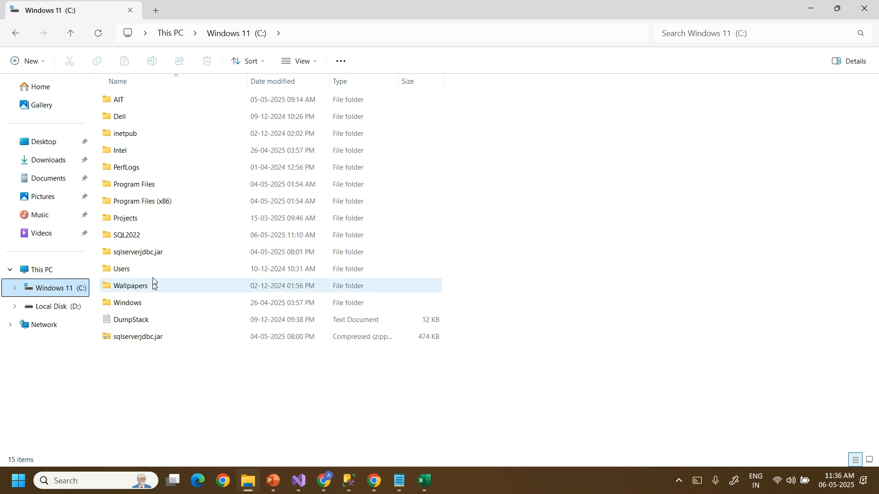
pyautogui.doubleClick(137, 191)
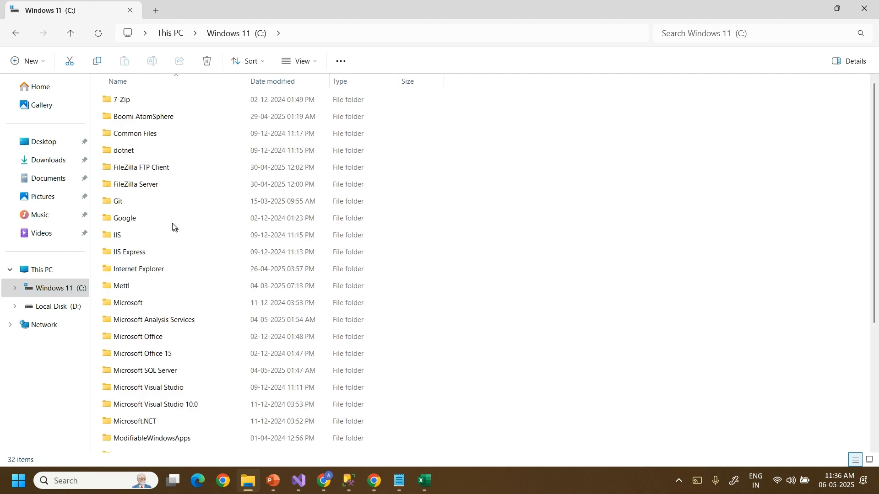
pyautogui.doubleClick(141, 121)
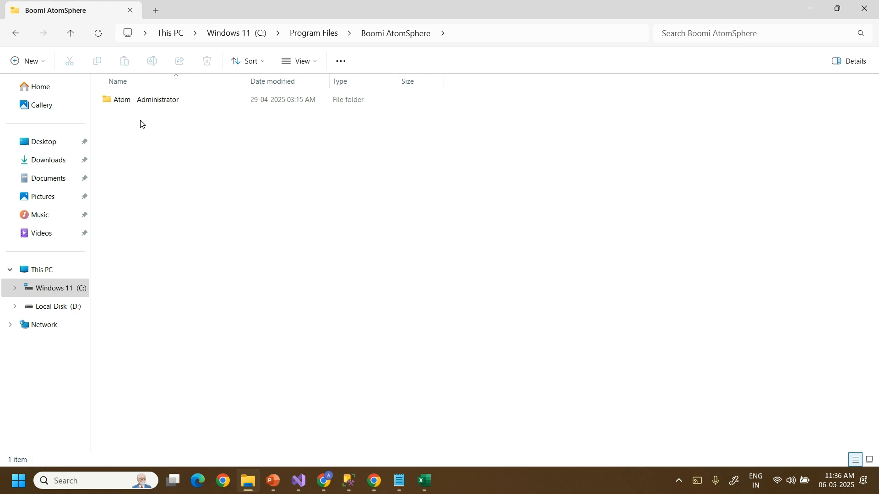
pyautogui.doubleClick(148, 101)
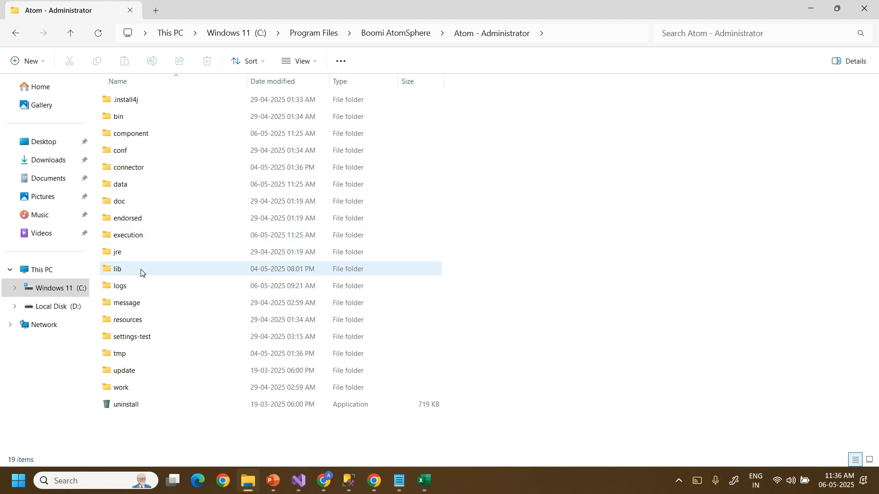
pyautogui.moveTo(141, 273)
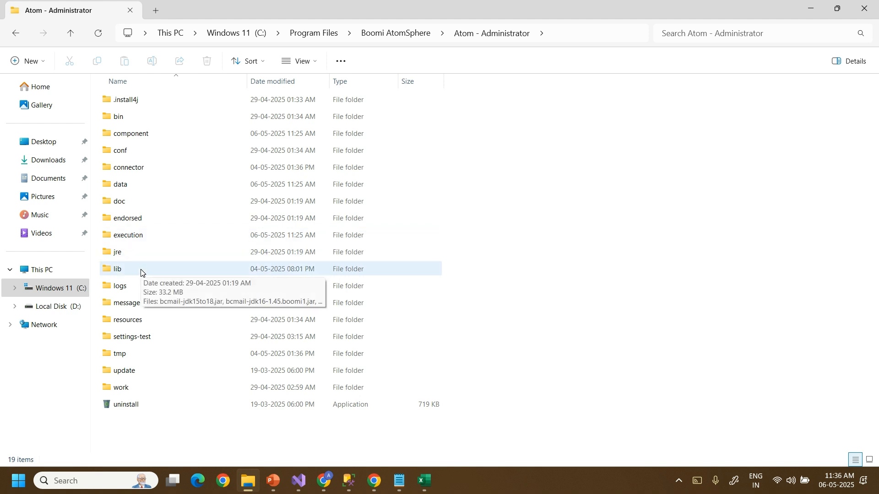
pyautogui.doubleClick(141, 272)
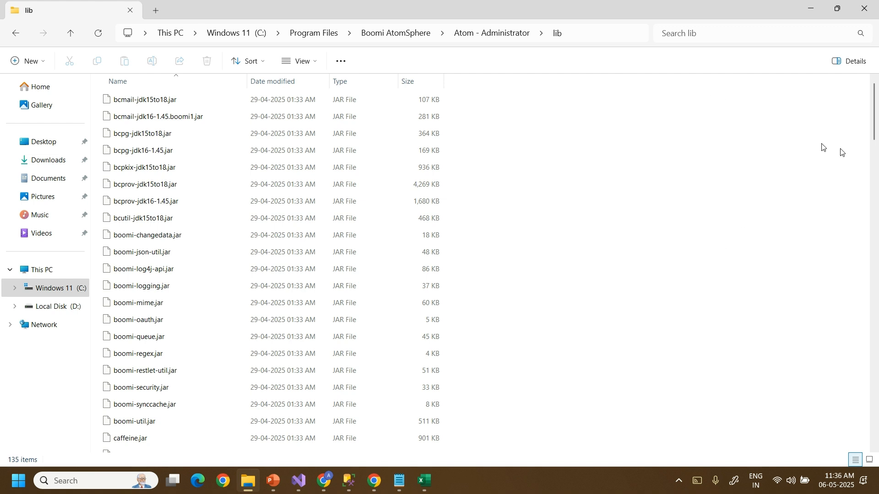
pyautogui.moveTo(874, 129); pyautogui.dragTo(857, 459)
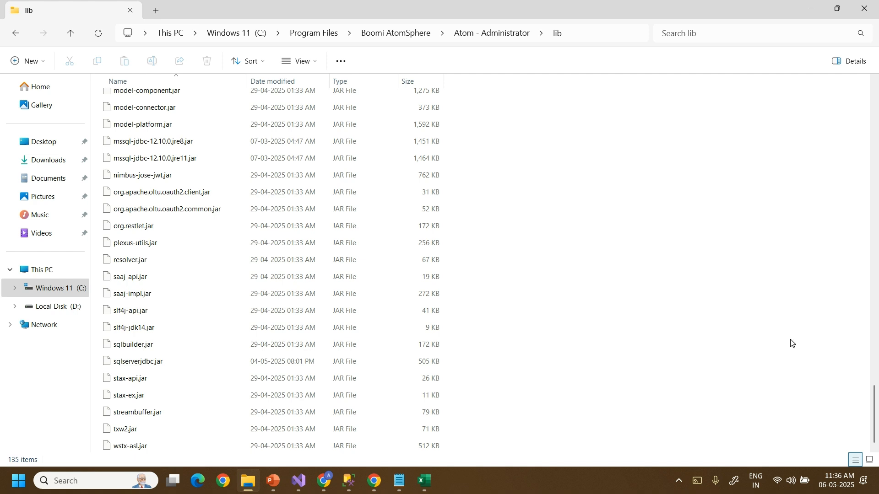
# Search the lib folder for 'Sql', finding sqlserverjdbc.jar and sqlbuilder.jar.
pyautogui.click(735, 34)
pyautogui.write('jar')
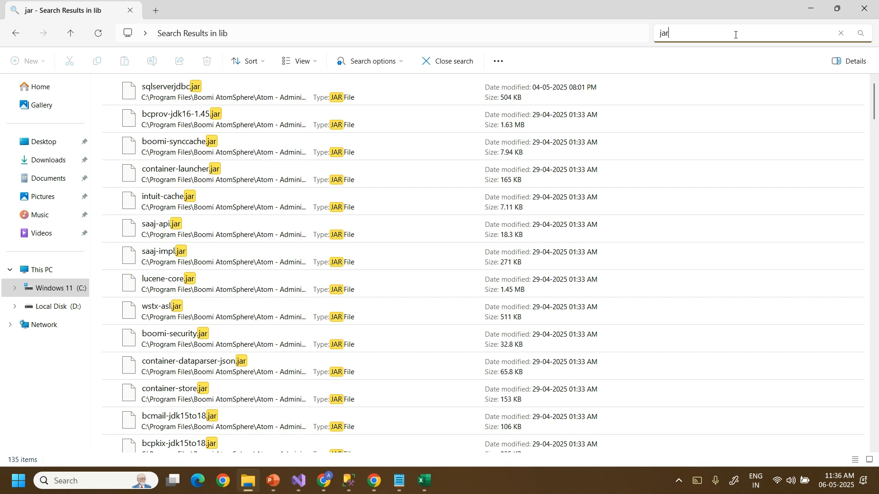
pyautogui.press('BackSpace')
pyautogui.press('BackSpace')
pyautogui.press('BackSpace')
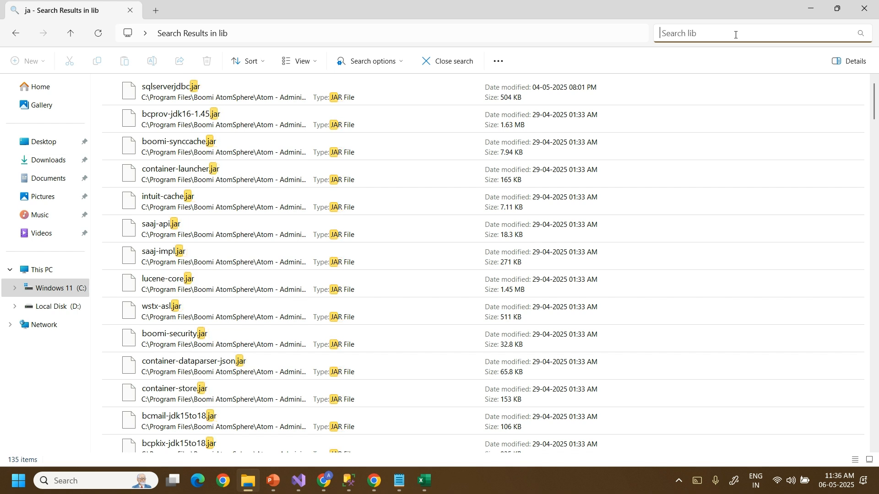
pyautogui.write('Sql')
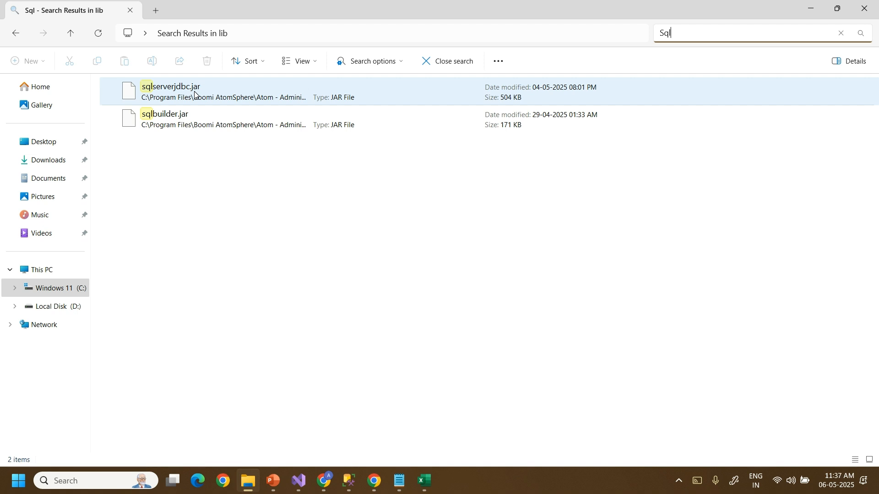
pyautogui.click(878, 487)
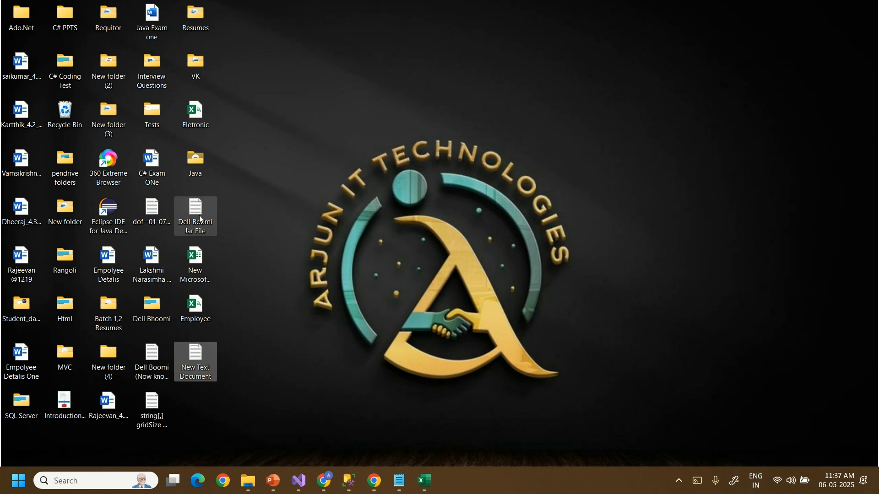
# Copy the jar download link from the Dell Boomi Jar File note.
pyautogui.click(200, 219)
pyautogui.doubleClick(201, 220)
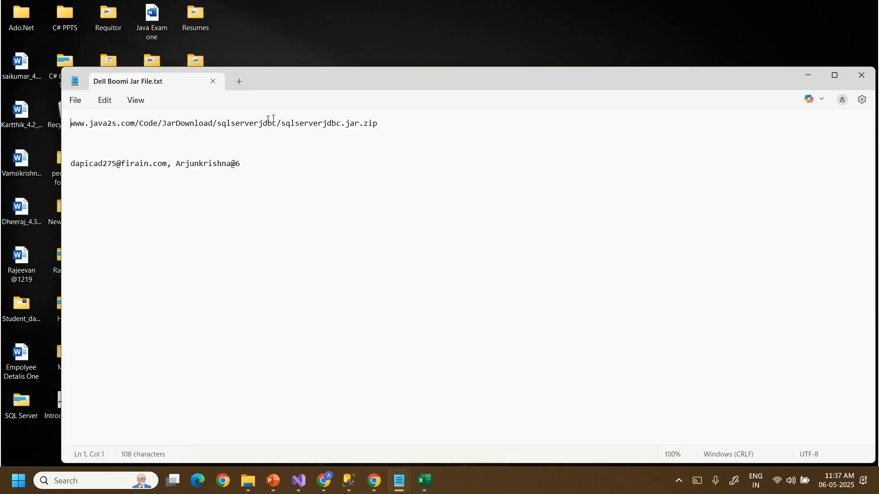
pyautogui.moveTo(383, 121); pyautogui.dragTo(65, 131)
pyautogui.hotkey('ctrl', 'c')
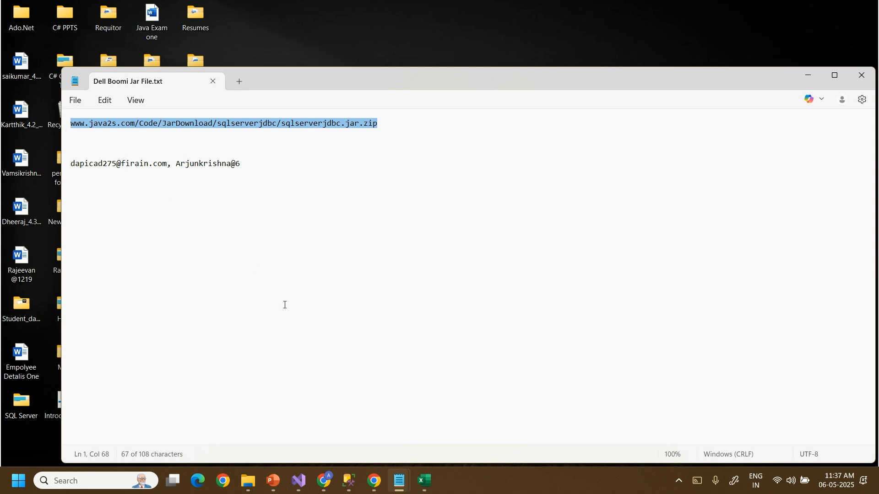
# Download sqlserverjdbc.jar (1).zip into Pictures with Chrome, keeping it despite the insecure warning.
pyautogui.click(371, 484)
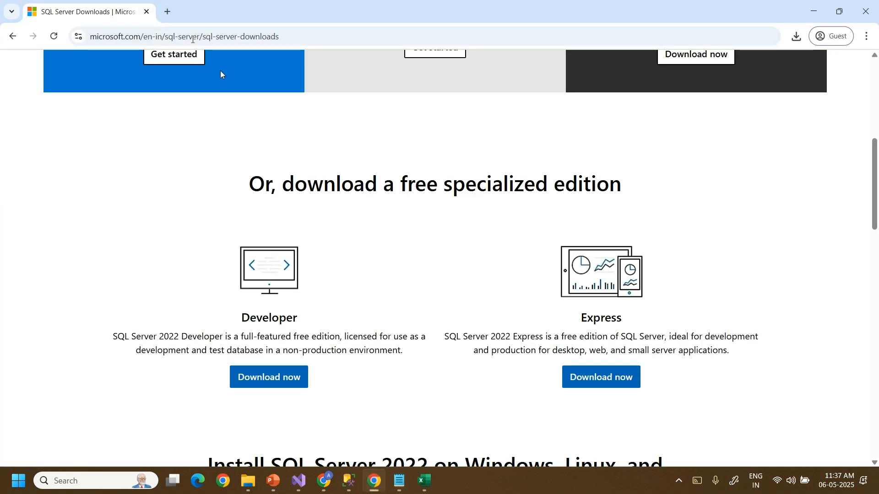
pyautogui.click(167, 11)
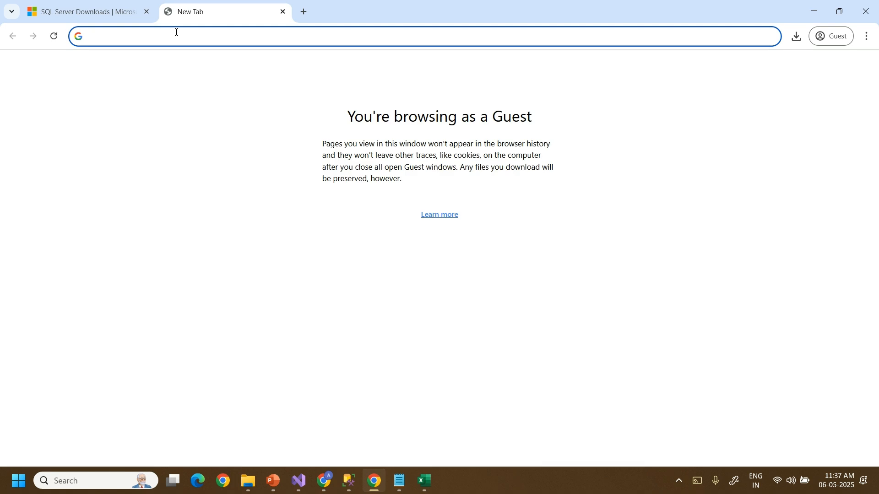
pyautogui.hotkey('ctrl', 'v')
pyautogui.press('Return')
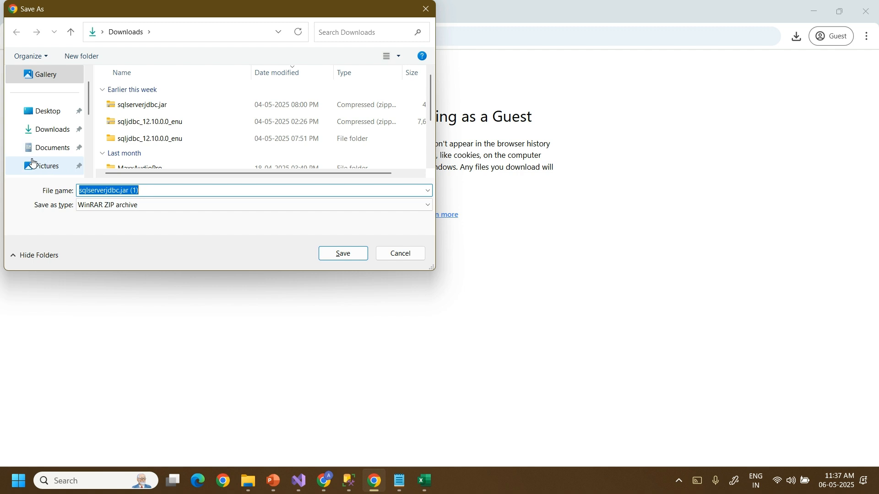
pyautogui.click(44, 168)
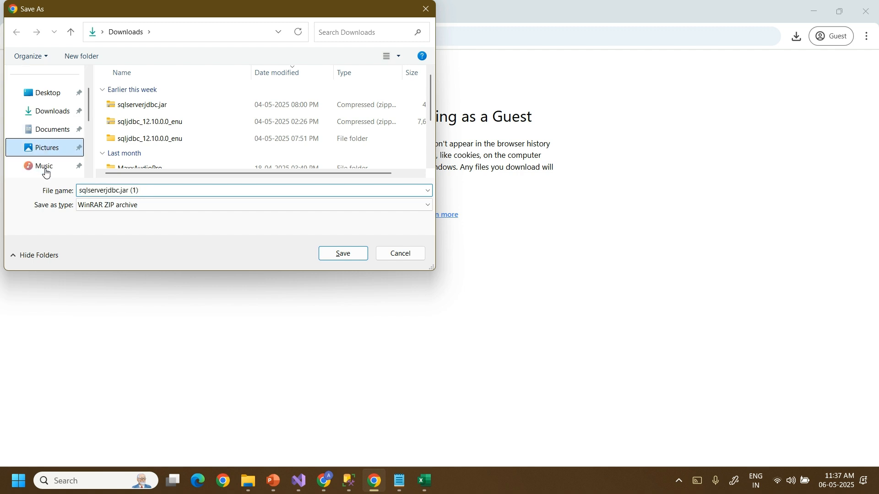
pyautogui.click(338, 256)
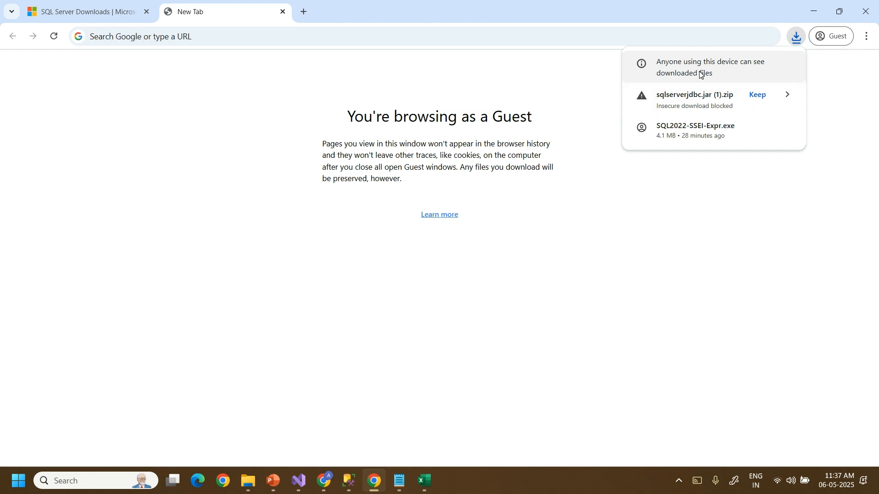
pyautogui.click(759, 98)
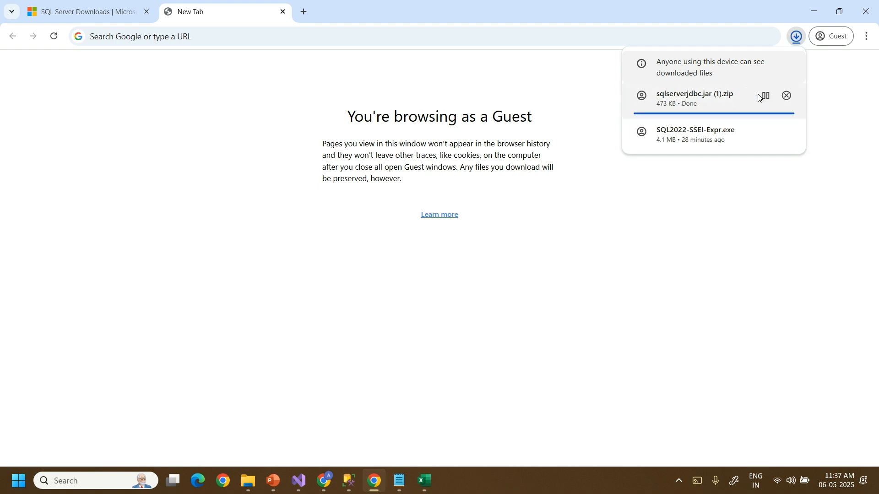
pyautogui.click(249, 481)
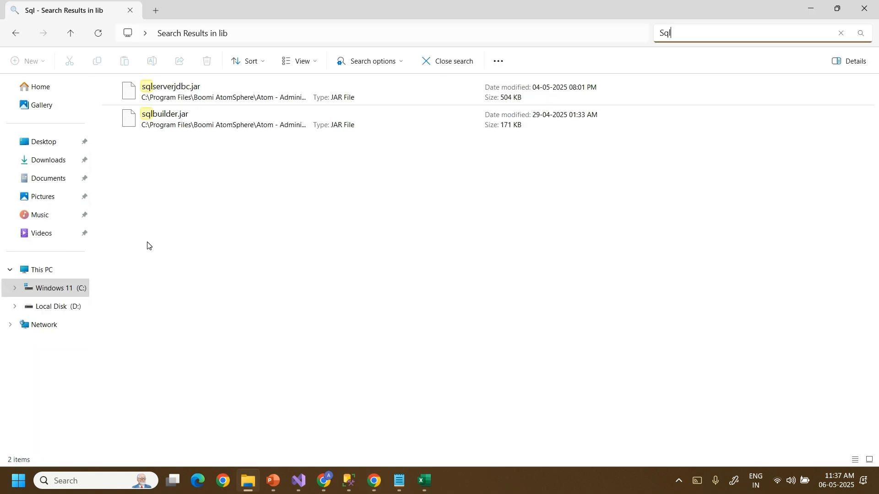
# Extract the sqlserverjdbc zip in Pictures and copy the sqlserverjdbc.jar inside.
pyautogui.click(55, 196)
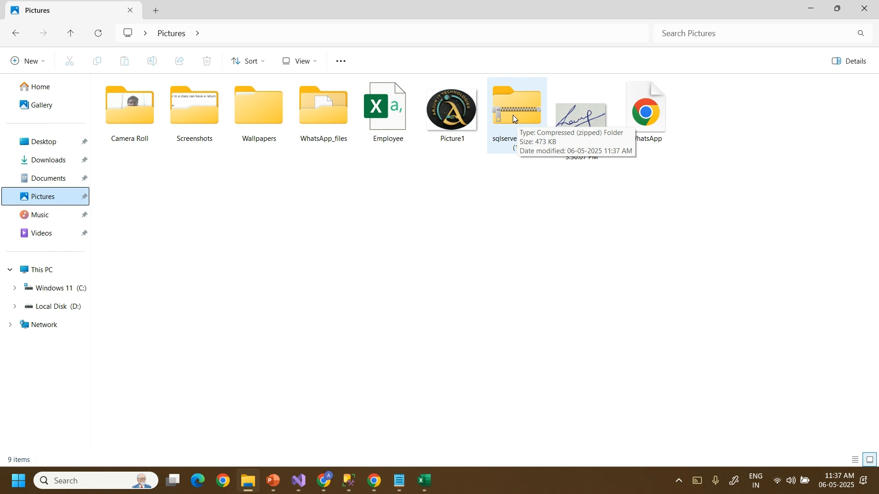
pyautogui.click(515, 118)
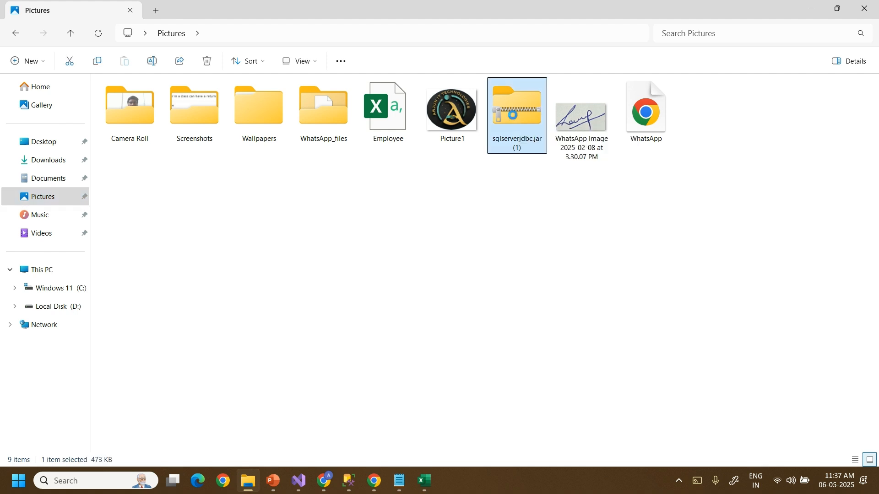
pyautogui.rightClick(516, 84)
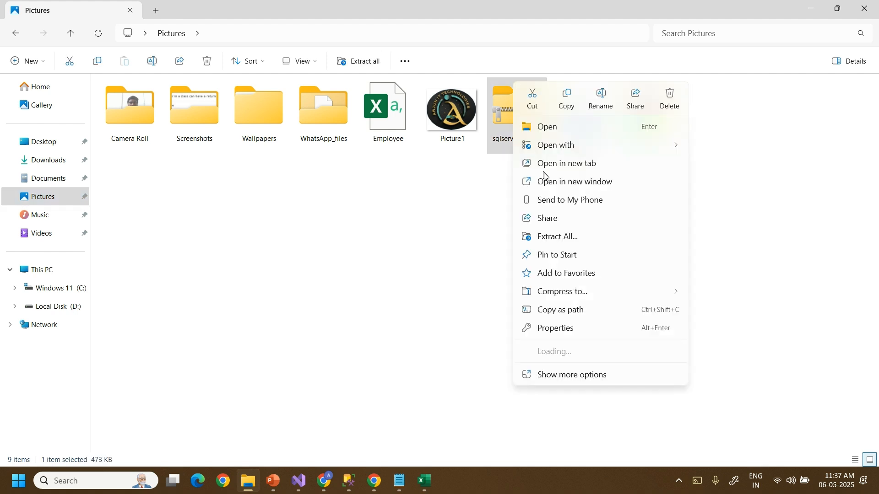
pyautogui.click(573, 238)
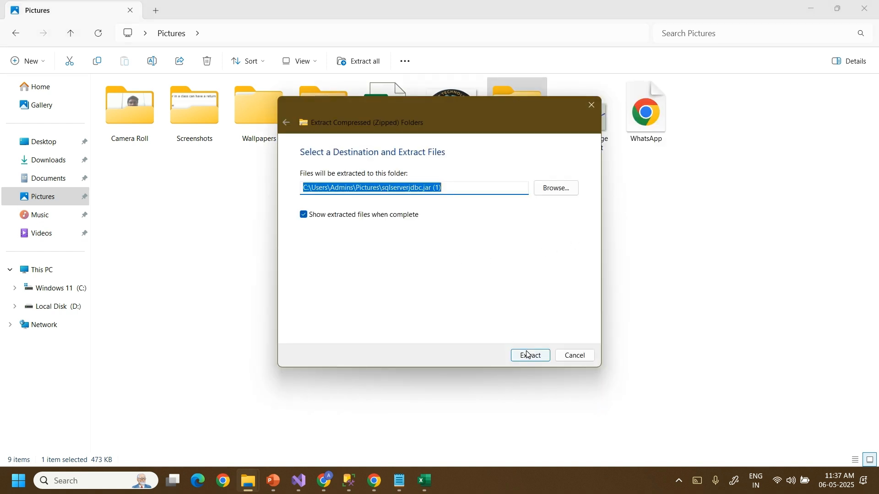
pyautogui.click(530, 356)
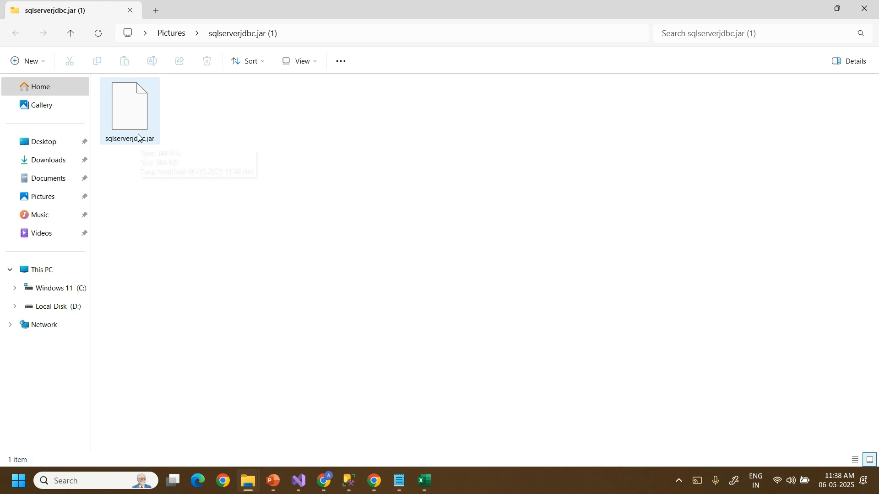
pyautogui.click(139, 128)
pyautogui.hotkey('ctrl', 'c')
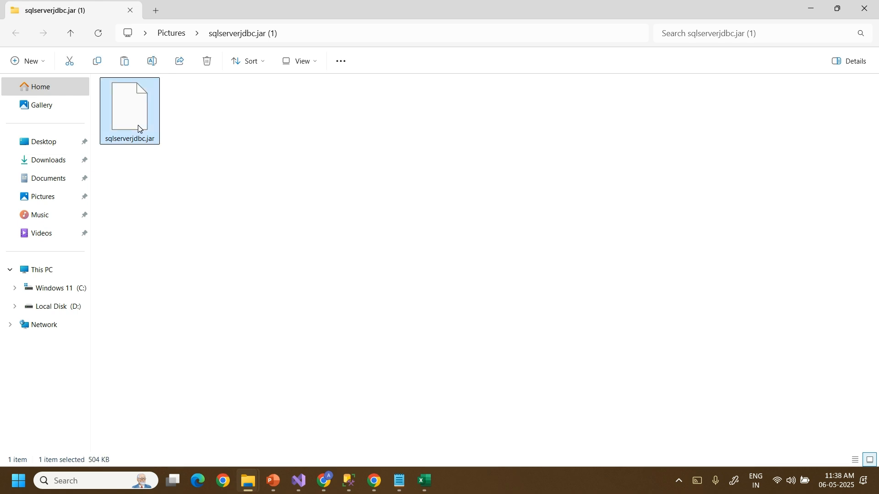
# Open C:\Program Files\Boomi AtomSphere\Atom - Administrator\lib in File Explorer.
pyautogui.click(869, 9)
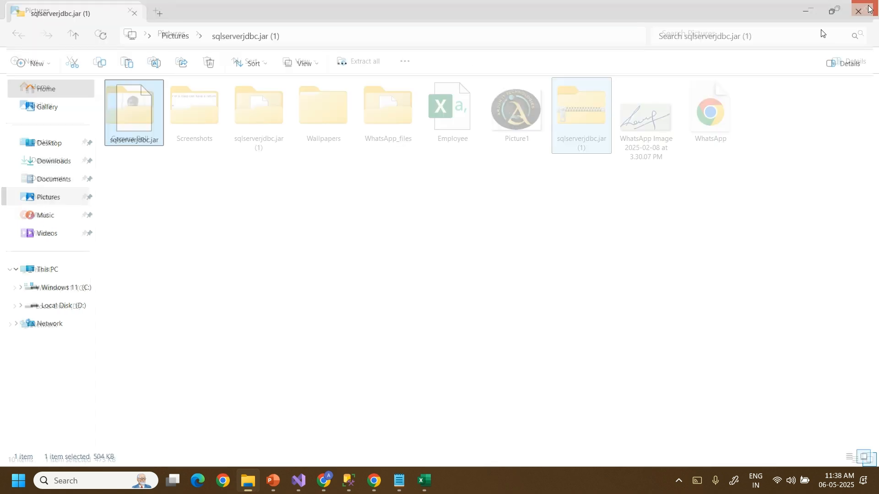
pyautogui.click(53, 290)
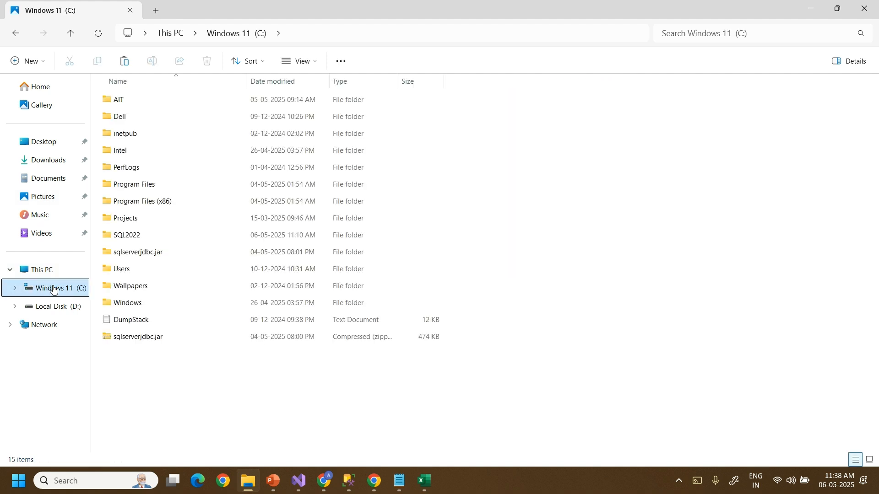
pyautogui.doubleClick(147, 190)
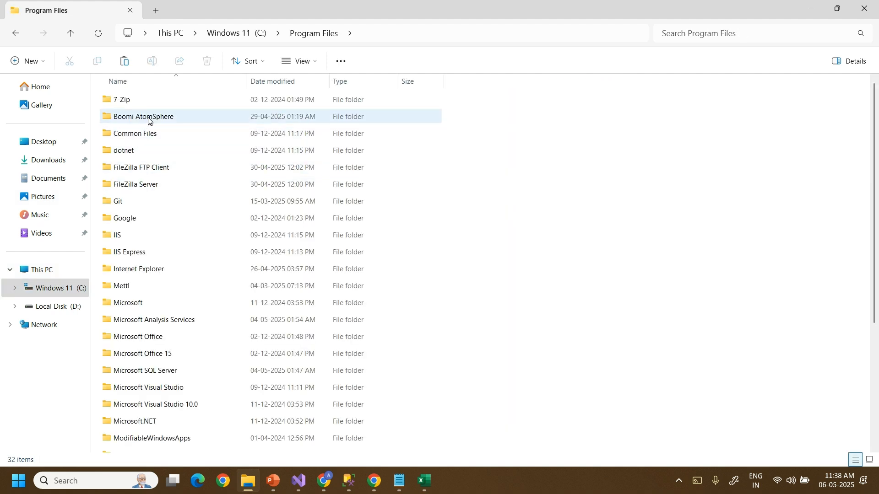
pyautogui.click(149, 120)
pyautogui.doubleClick(149, 118)
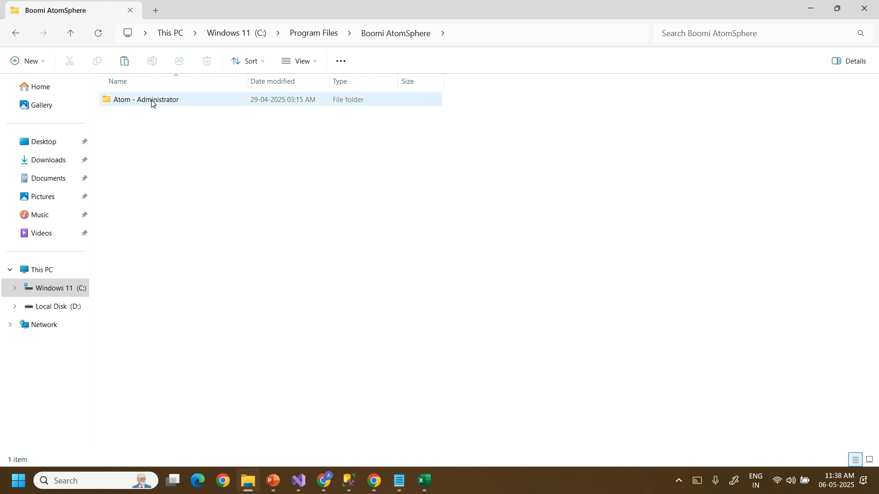
pyautogui.click(152, 102)
pyautogui.doubleClick(152, 102)
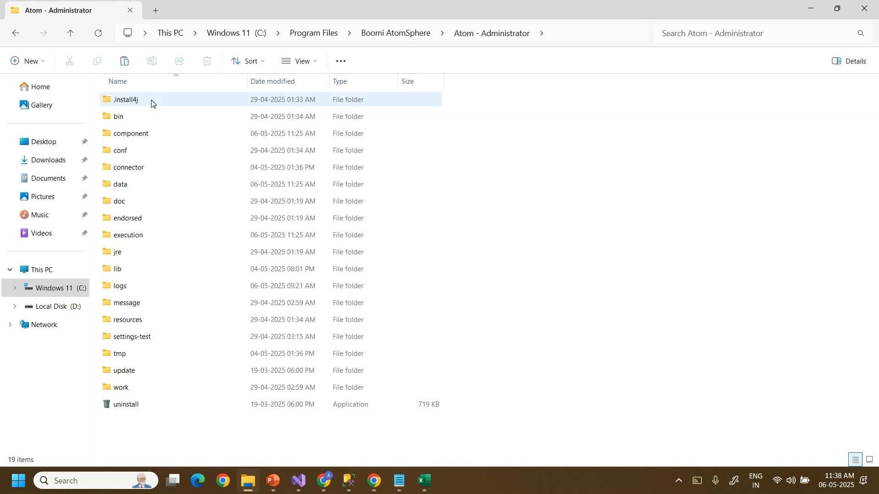
pyautogui.click(145, 273)
pyautogui.doubleClick(145, 273)
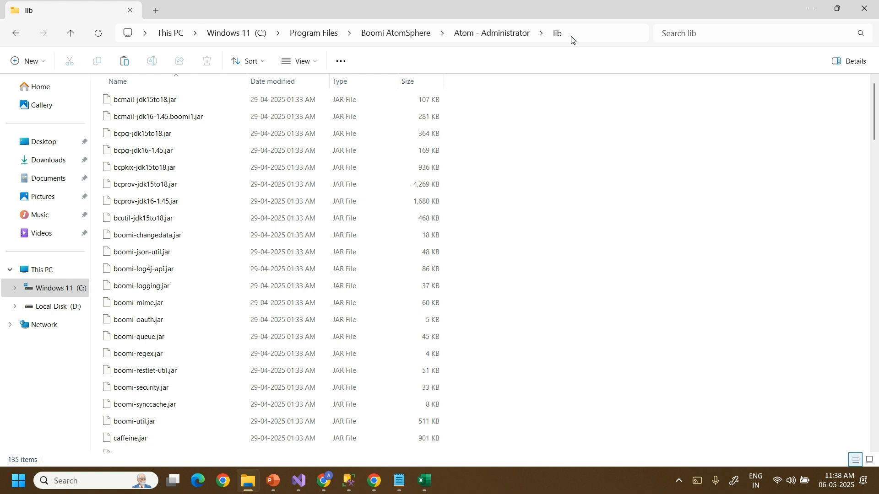
# Close File Explorer, return to Boomi, and close the unchanged New Database (Legacy) Connection.
pyautogui.click(859, 11)
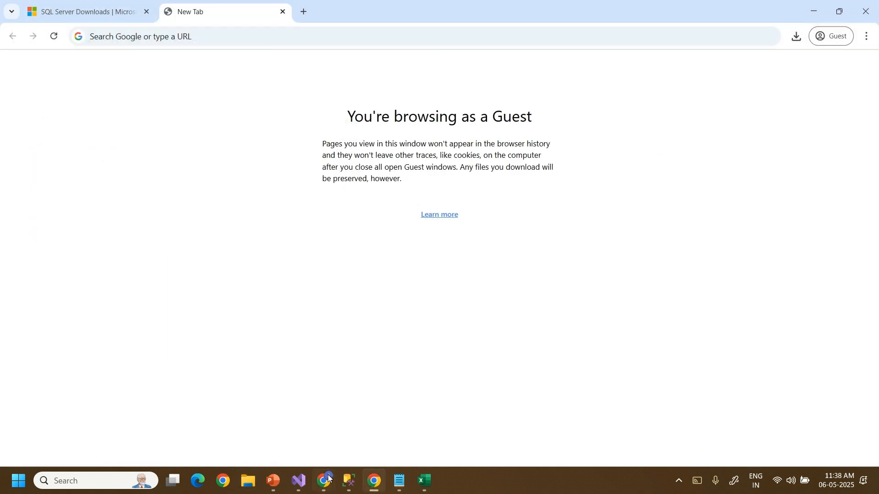
pyautogui.moveTo(326, 484)
pyautogui.click(202, 407)
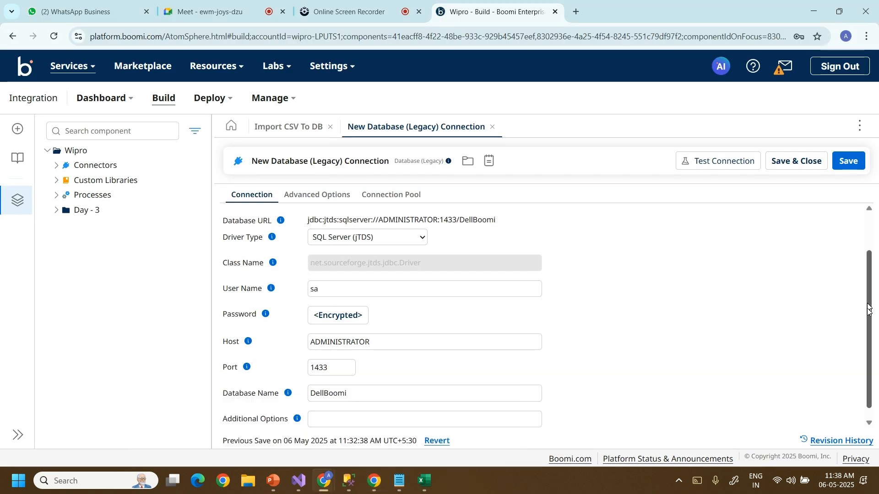
pyautogui.moveTo(868, 308); pyautogui.dragTo(866, 371)
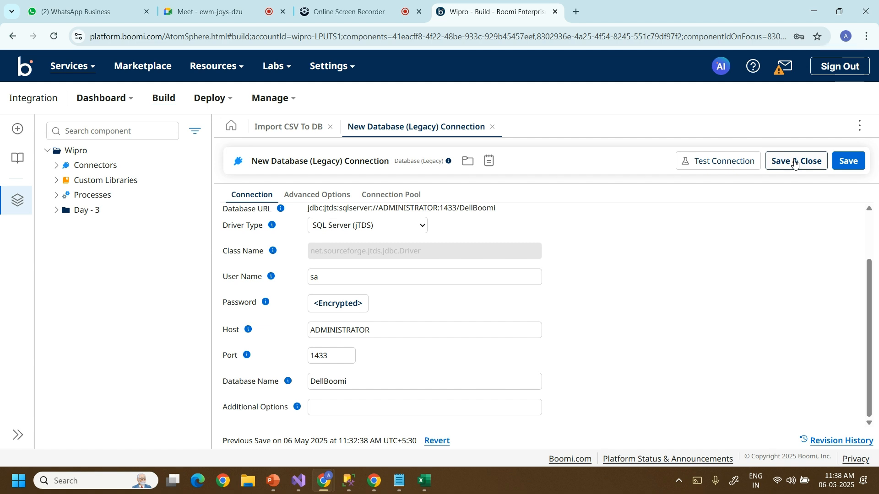
pyautogui.click(795, 164)
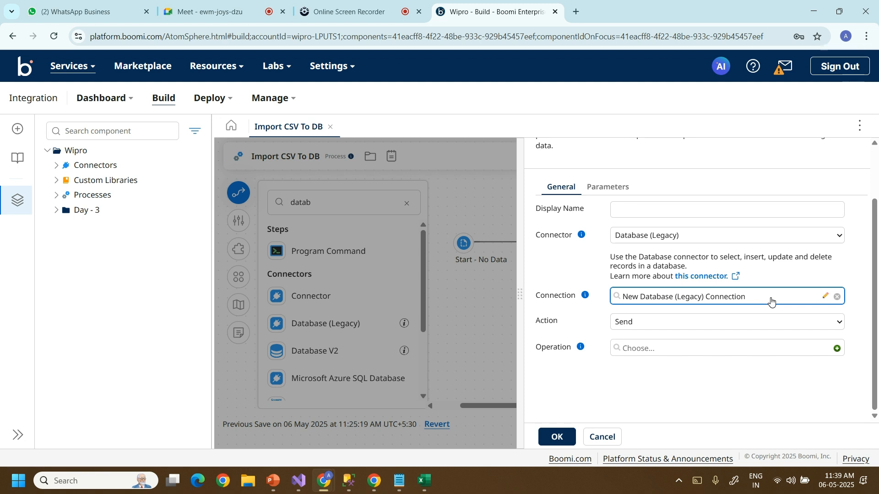
# Rename the connection from 'New Database (Legacy) Connection' to 'Employee Database Connection' and save it.
pyautogui.click(826, 297)
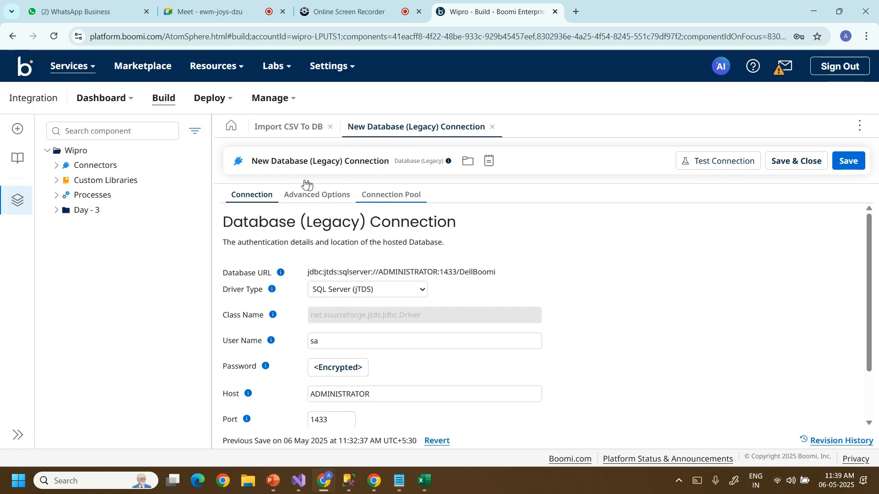
pyautogui.click(328, 165)
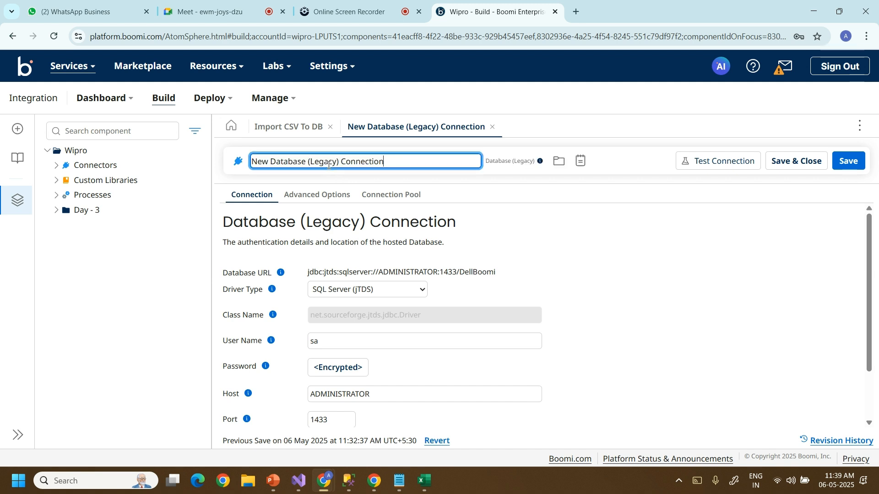
pyautogui.doubleClick(267, 162)
pyautogui.write('Employ')
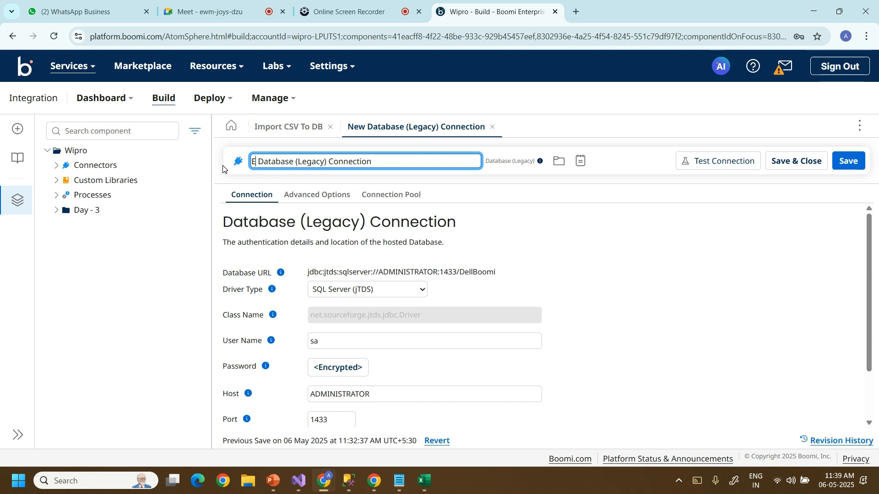
pyautogui.write('ee')
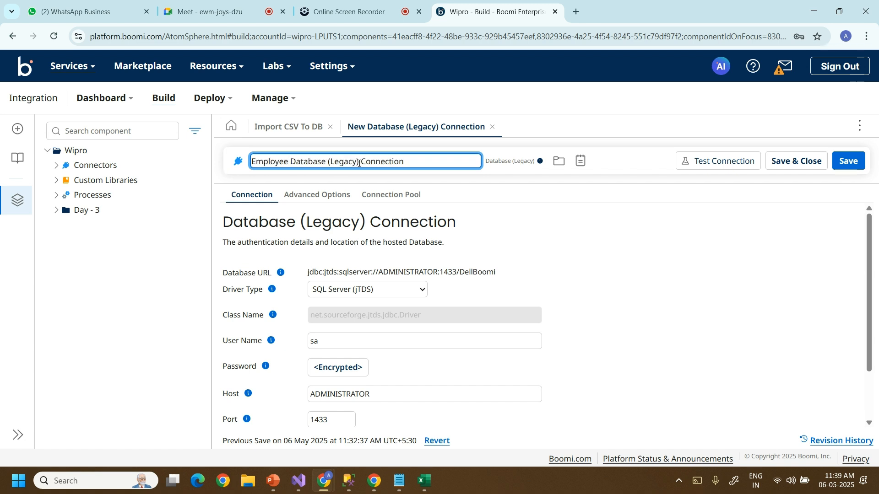
pyautogui.moveTo(361, 163); pyautogui.dragTo(325, 163)
pyautogui.press('BackSpace')
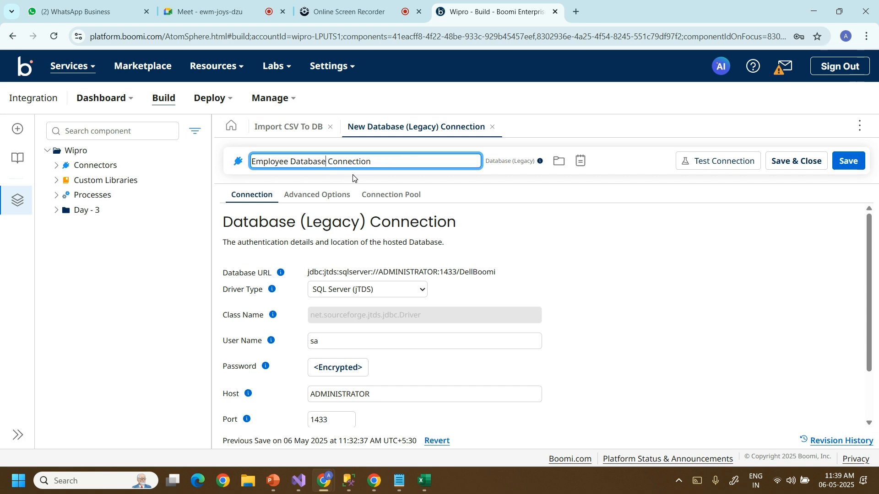
pyautogui.click(616, 161)
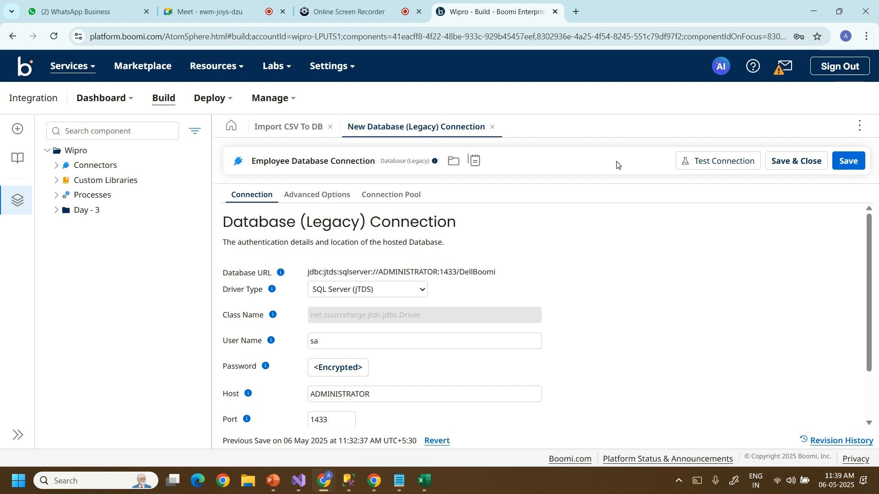
pyautogui.click(790, 163)
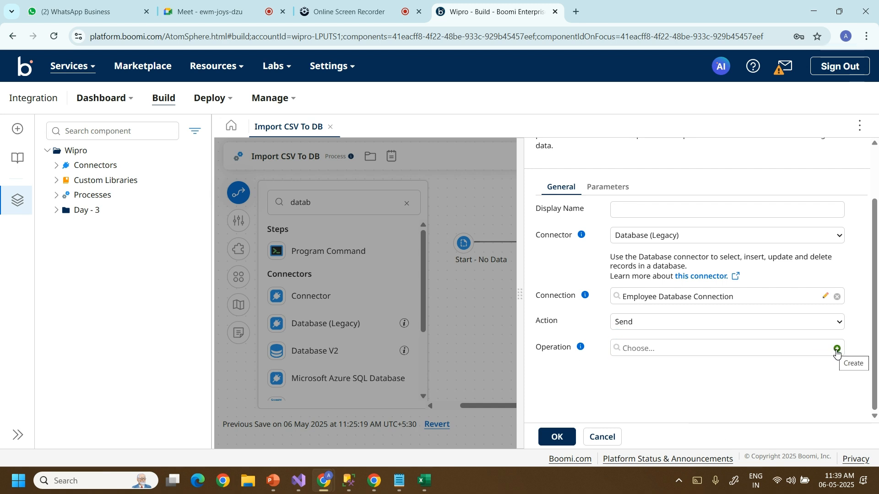
# Create a new database operation and rename it 'Employee Database Operation'.
pyautogui.click(836, 350)
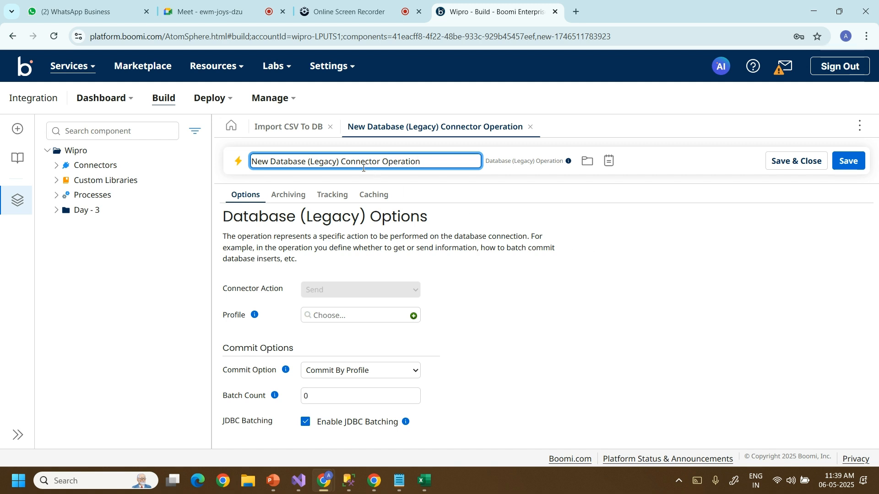
pyautogui.doubleClick(266, 163)
pyautogui.write('Employee')
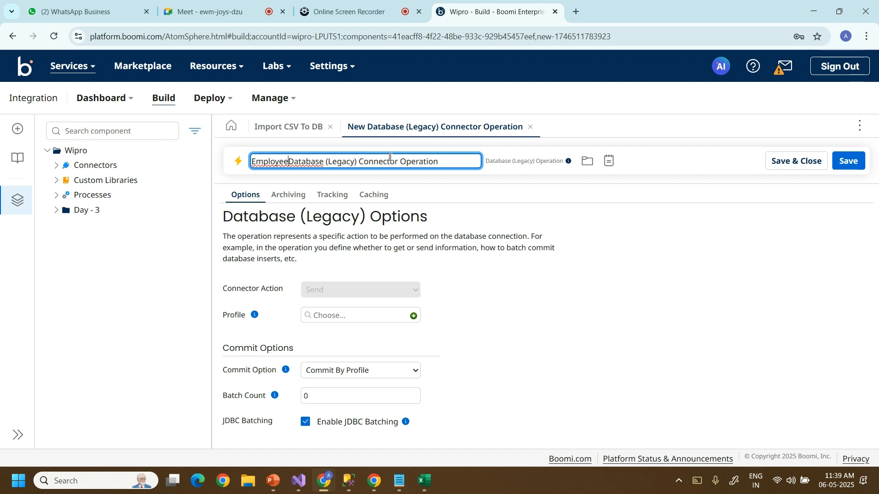
pyautogui.moveTo(395, 163); pyautogui.dragTo(325, 165)
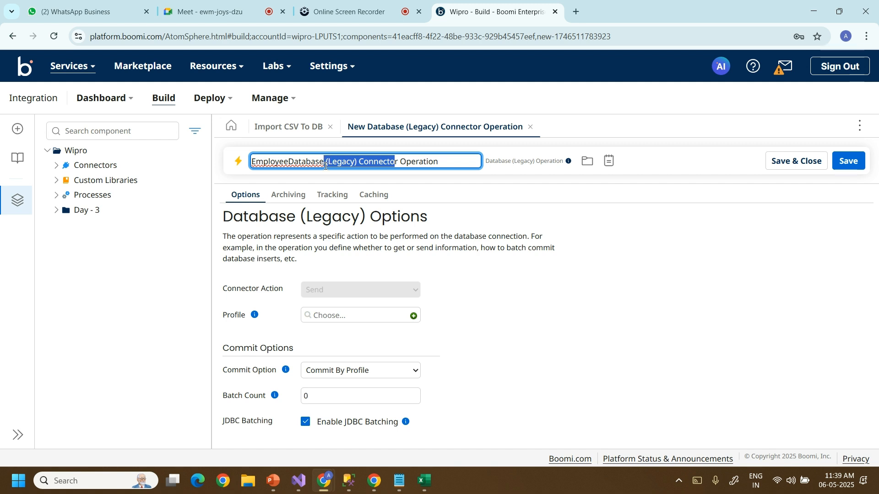
pyautogui.press('BackSpace')
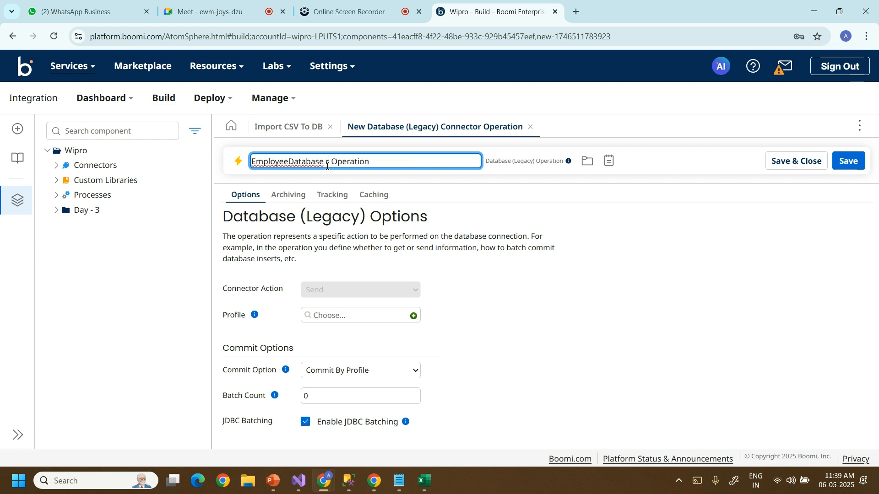
pyautogui.press('Delete')
pyautogui.click(287, 161)
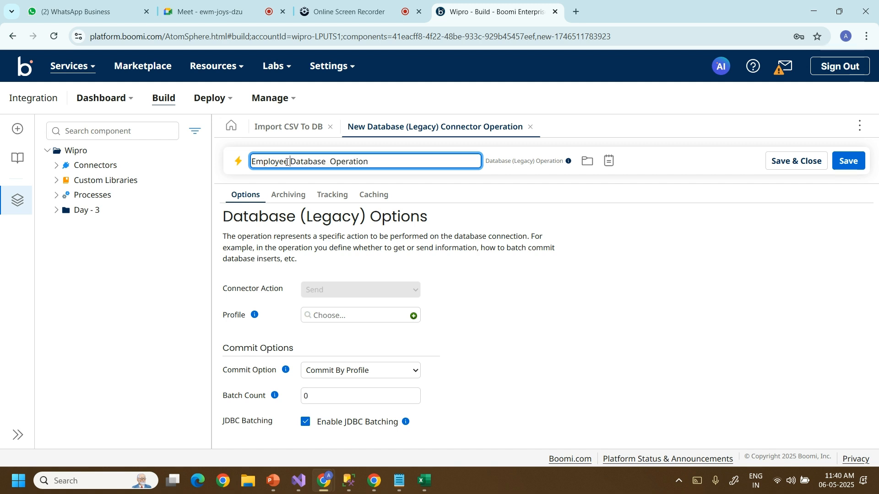
pyautogui.click(329, 161)
pyautogui.press('BackSpace')
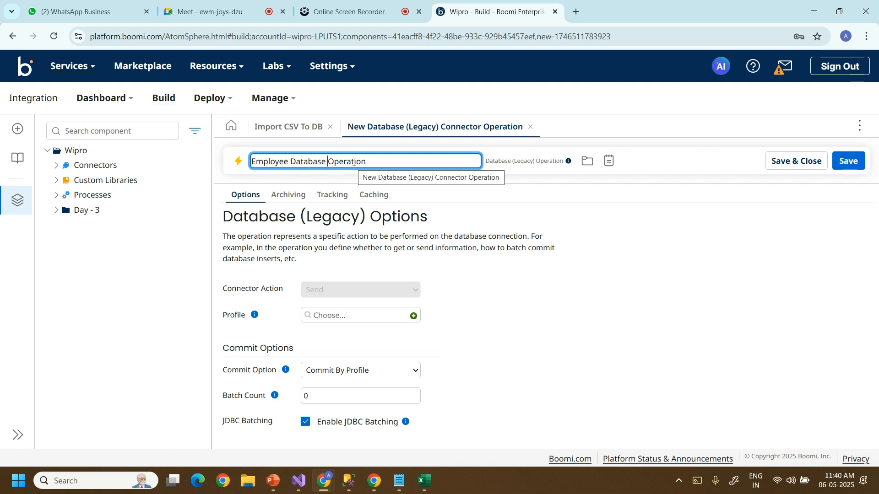
pyautogui.click(654, 165)
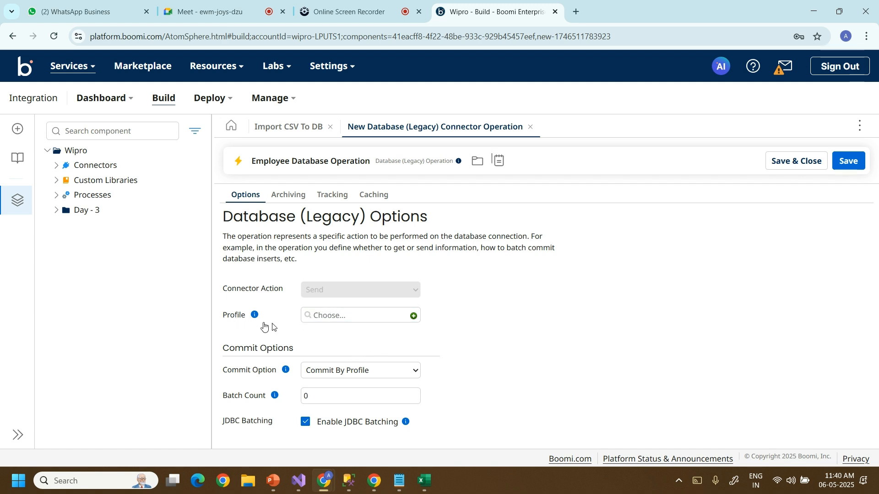
# Keep Commit By Profile and create a new Database (Legacy) profile for the operation.
pyautogui.click(329, 316)
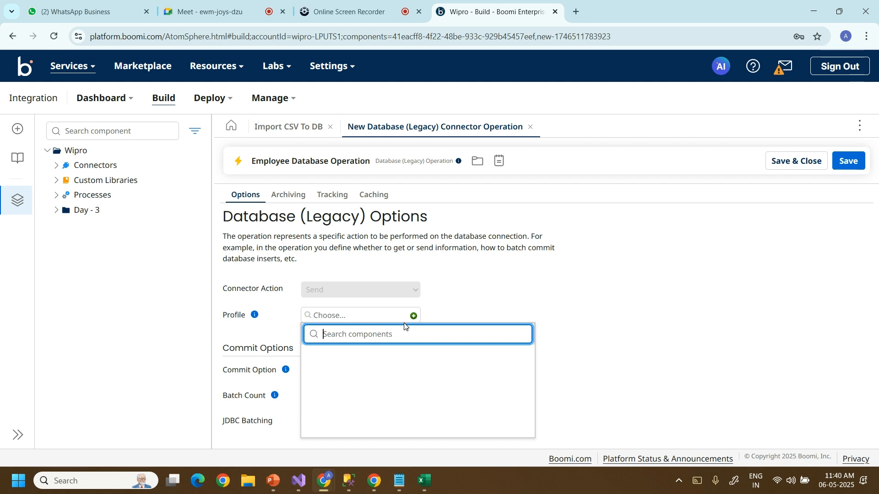
pyautogui.click(473, 302)
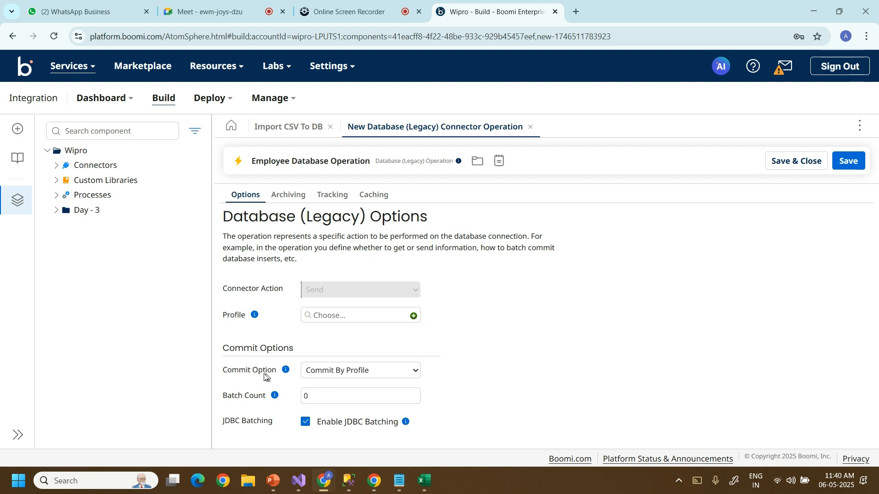
pyautogui.click(413, 371)
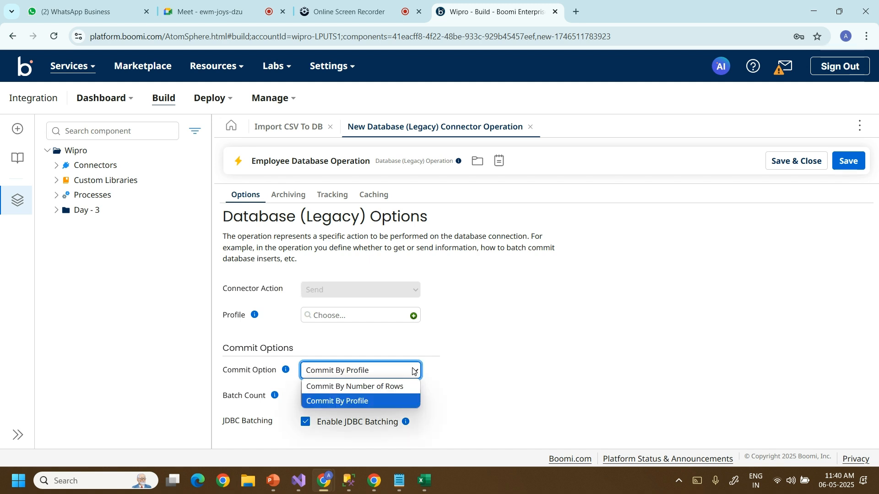
pyautogui.click(458, 353)
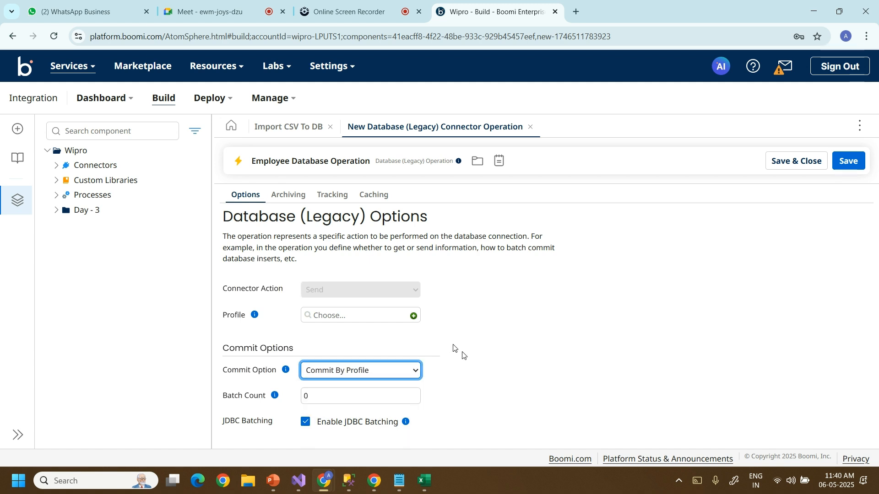
pyautogui.click(414, 317)
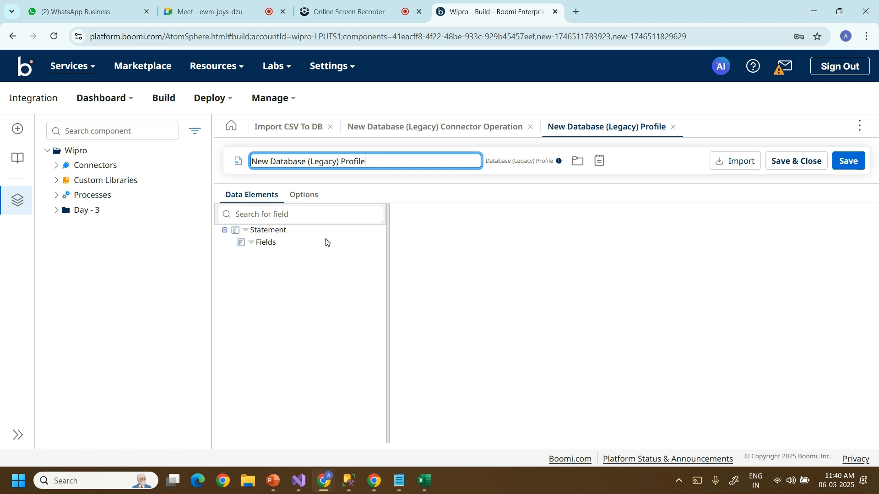
# Discard the unsaved database profile and connector operation without saving.
pyautogui.click(266, 230)
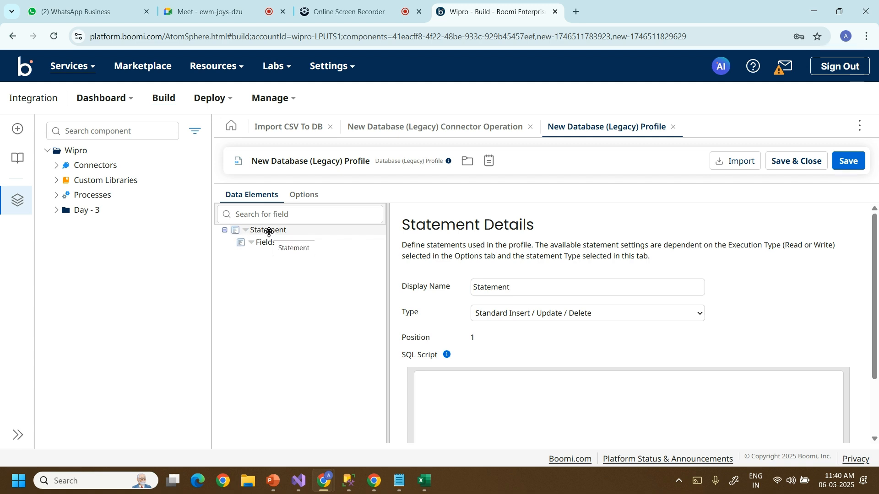
pyautogui.click(673, 127)
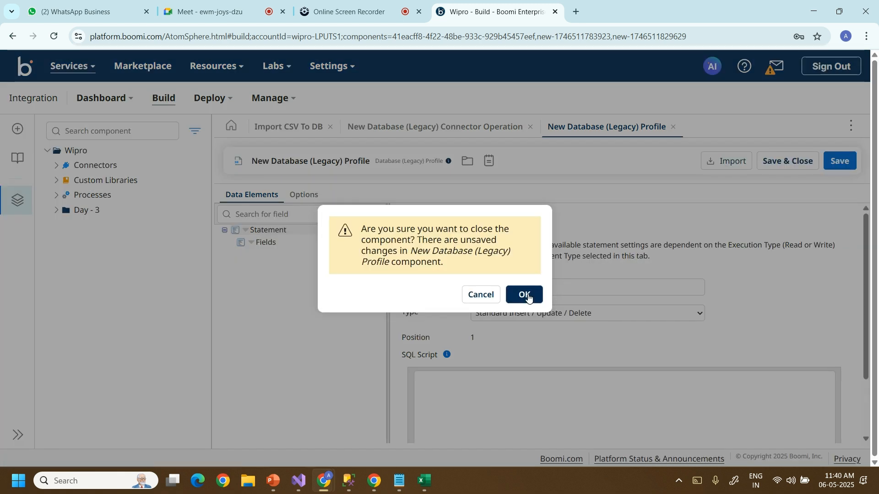
pyautogui.click(528, 298)
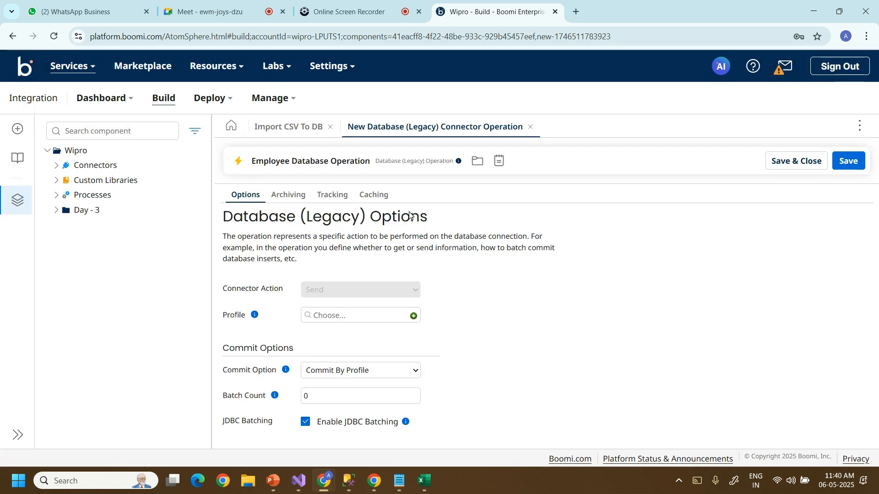
pyautogui.click(530, 127)
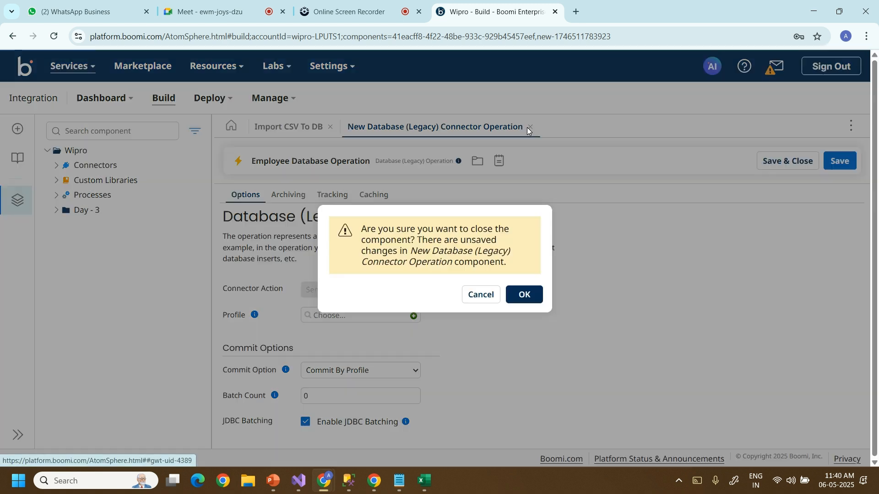
pyautogui.click(524, 298)
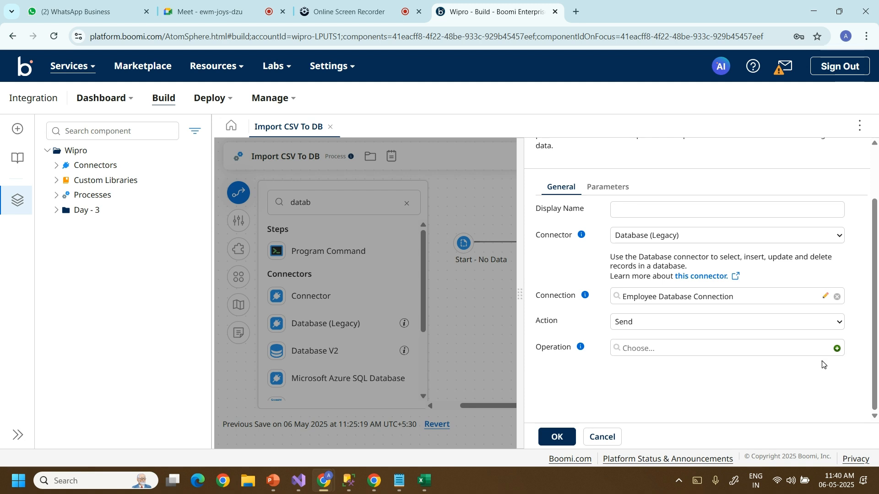
# Recreate the operation as 'Employee Database Operation' and add a new database profile to it.
pyautogui.click(837, 349)
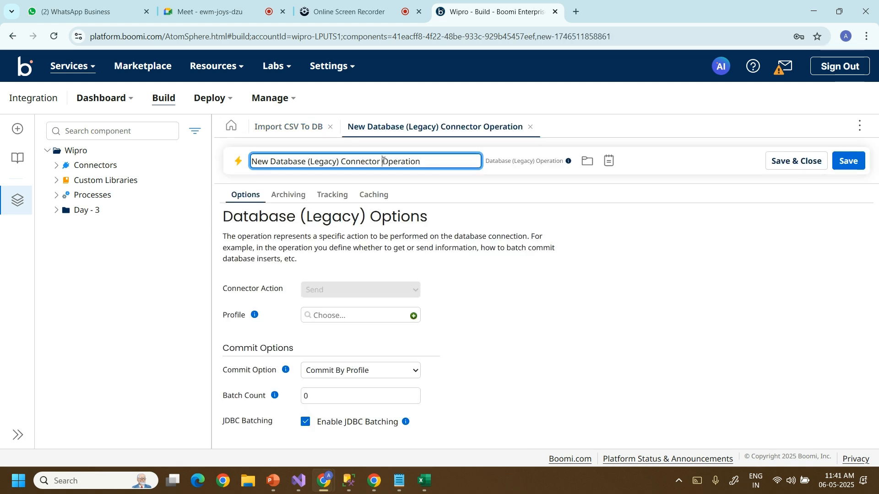
pyautogui.moveTo(382, 162); pyautogui.dragTo(313, 162)
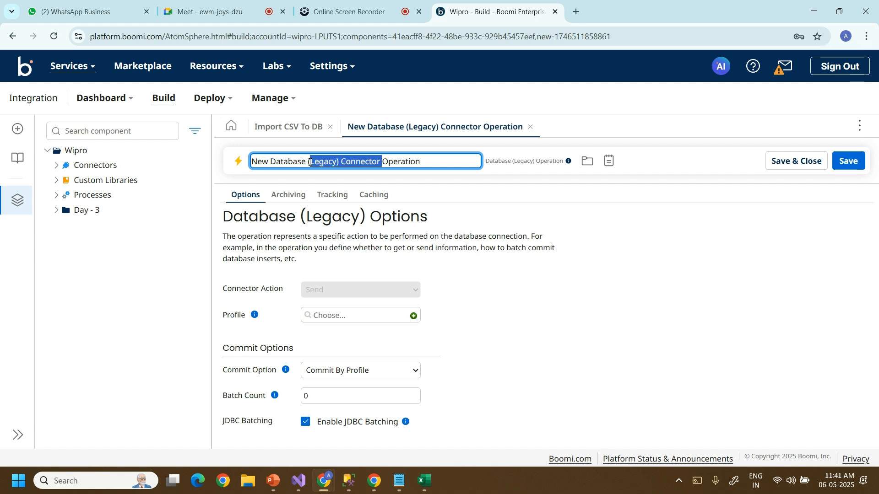
pyautogui.press('BackSpace')
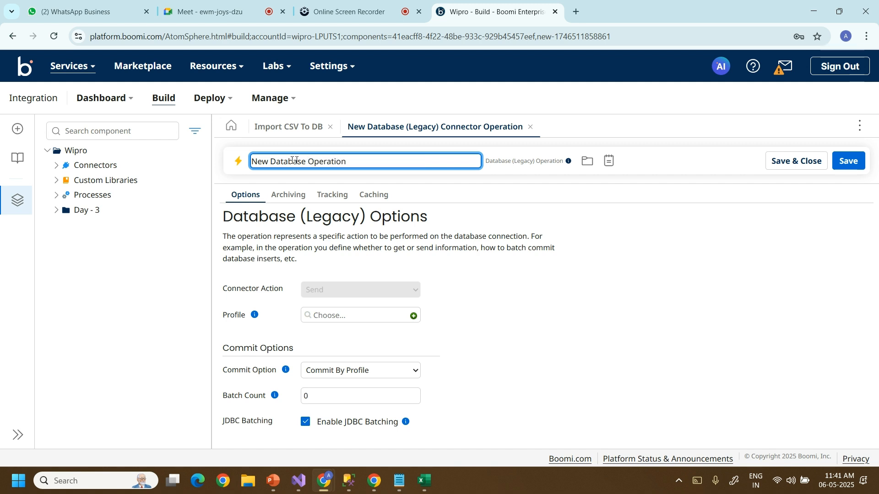
pyautogui.press('BackSpace')
pyautogui.press('BackSpace')
pyautogui.press('BackSpace')
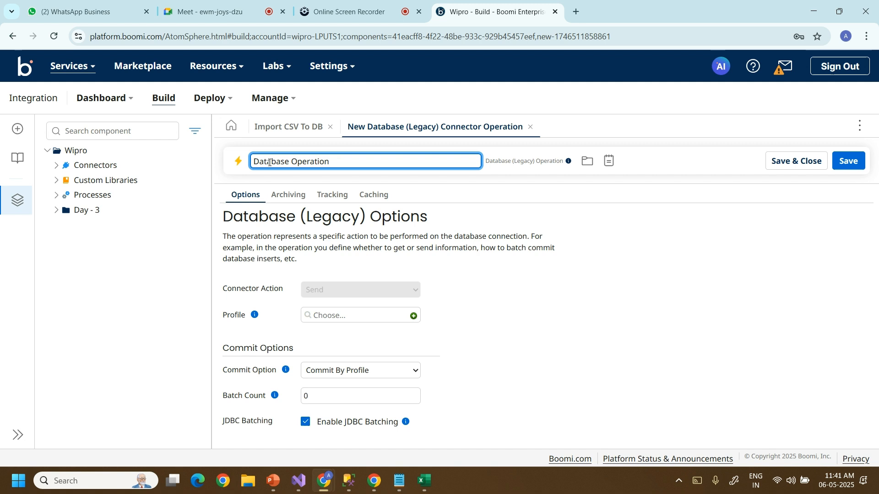
pyautogui.write('Employee')
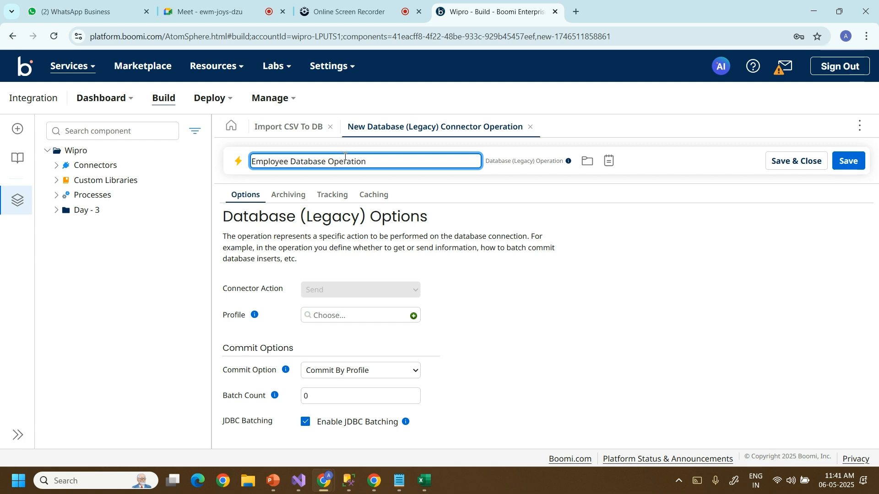
pyautogui.click(675, 170)
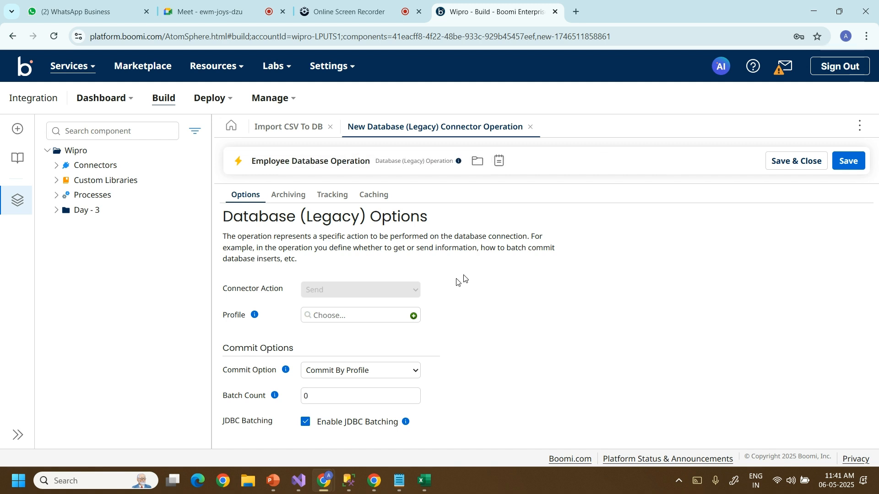
pyautogui.click(414, 316)
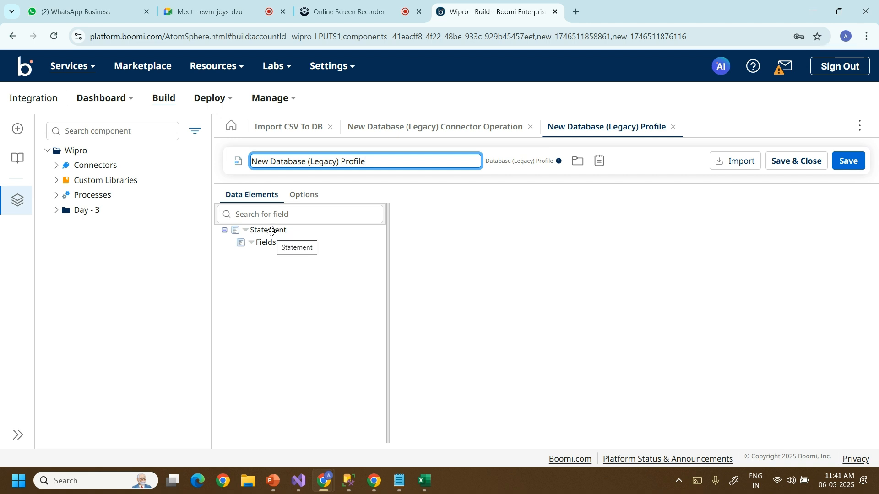
# Change the profile's Statement type to Dynamic Insert.
pyautogui.click(272, 232)
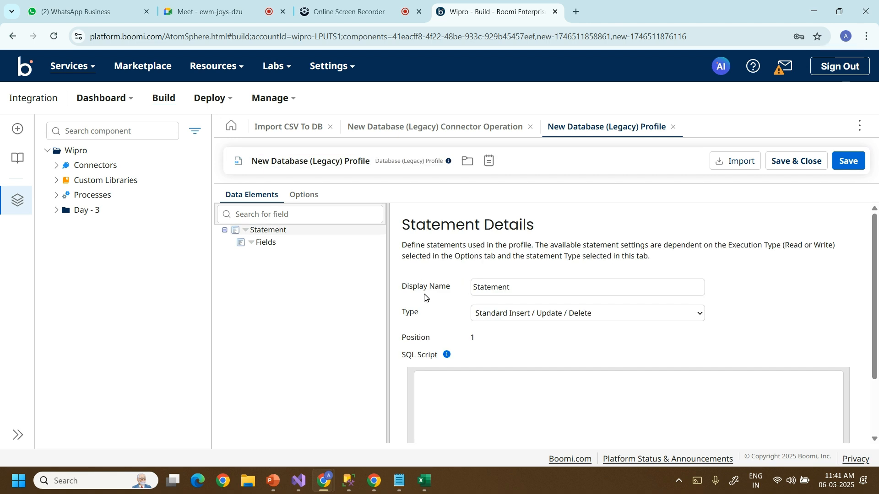
pyautogui.click(403, 313)
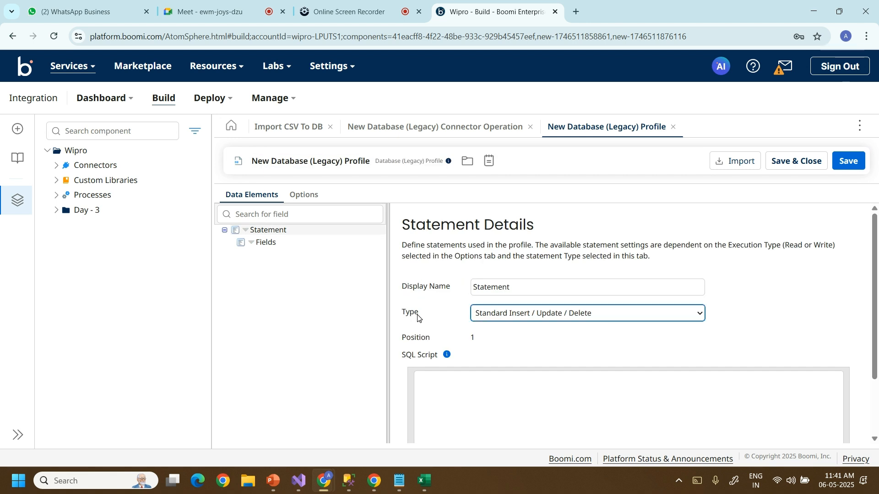
pyautogui.click(698, 315)
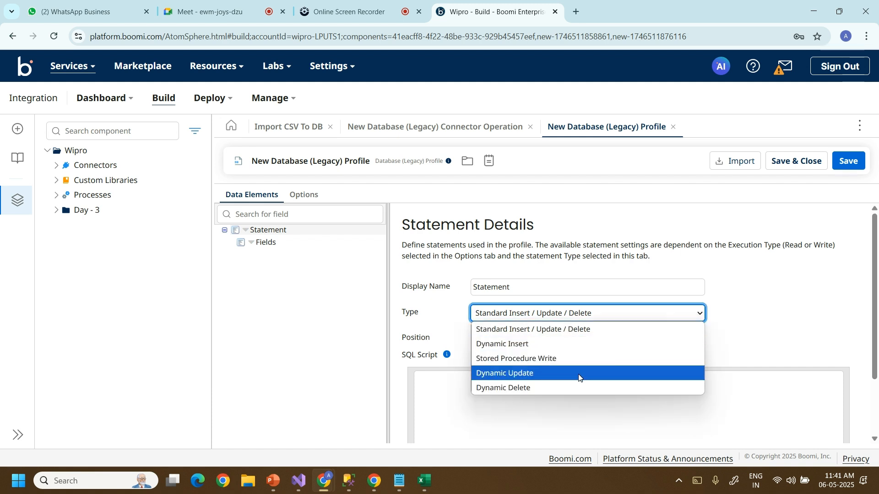
pyautogui.click(551, 349)
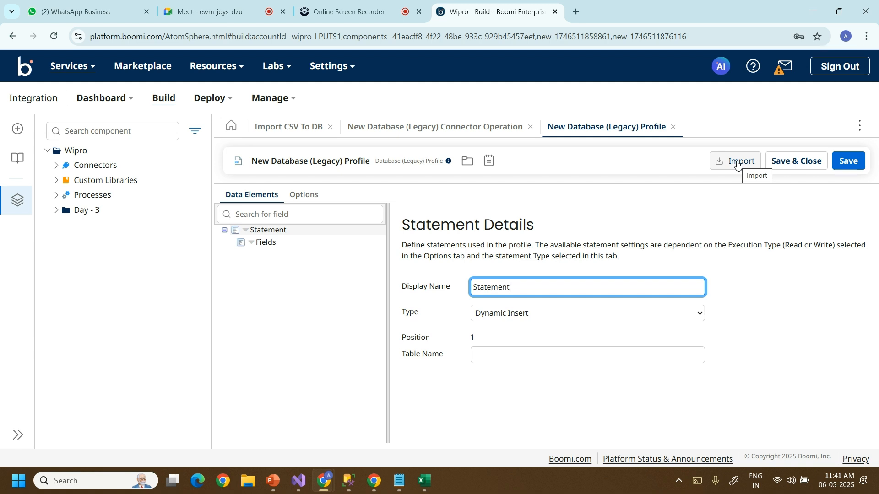
# Browse the database through Employee Database Connection, retrying after the error until the tables are listed.
pyautogui.click(736, 161)
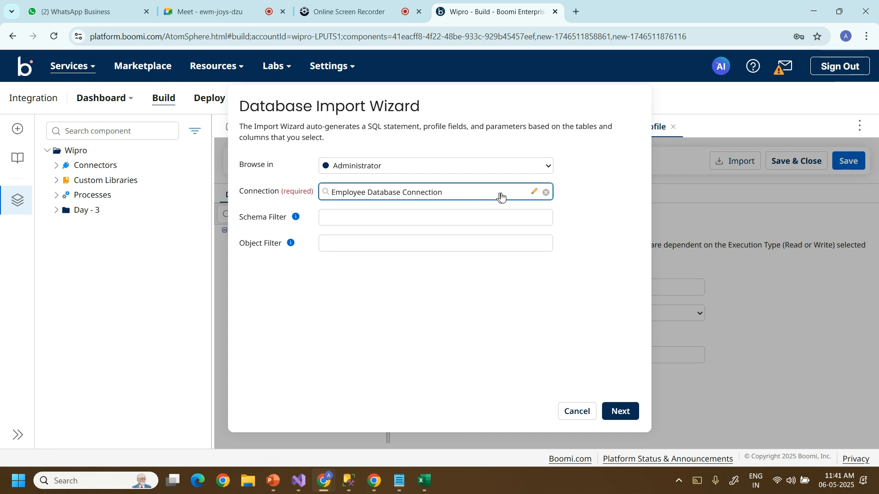
pyautogui.click(533, 194)
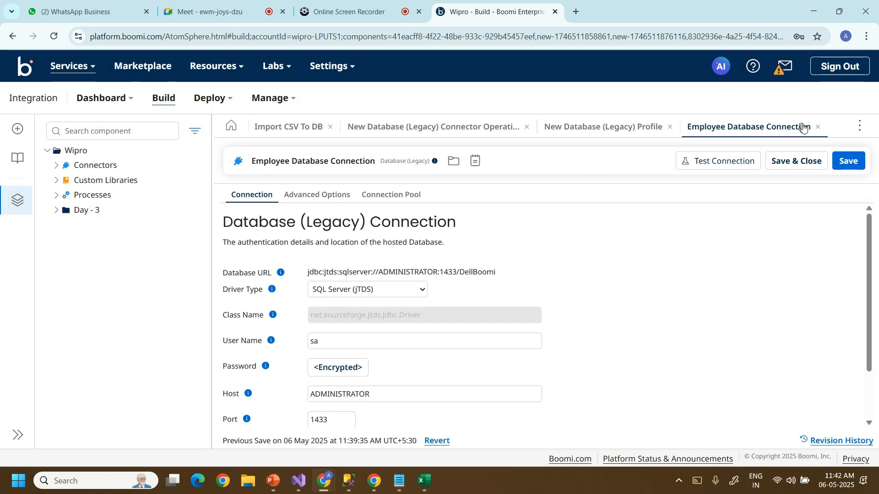
pyautogui.click(816, 128)
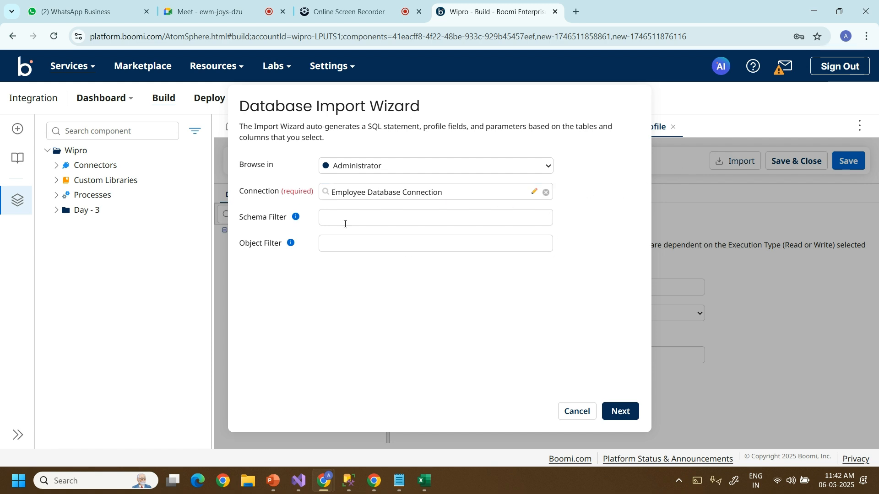
pyautogui.click(360, 218)
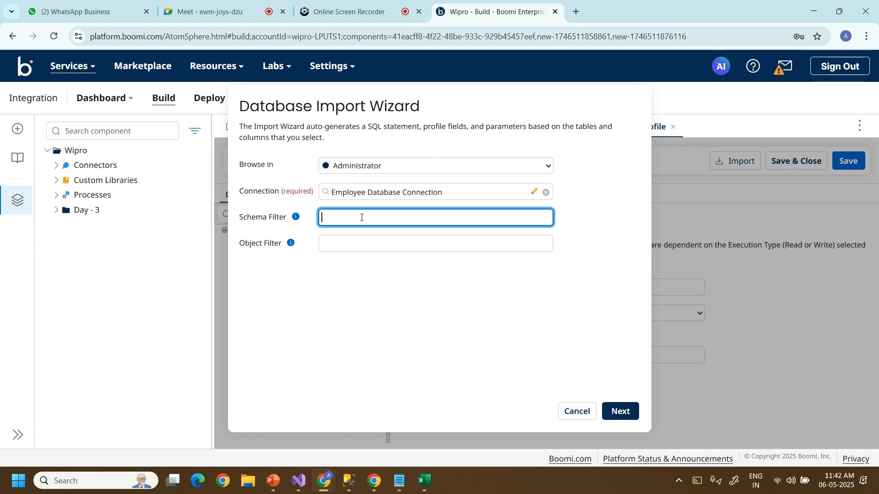
pyautogui.click(623, 418)
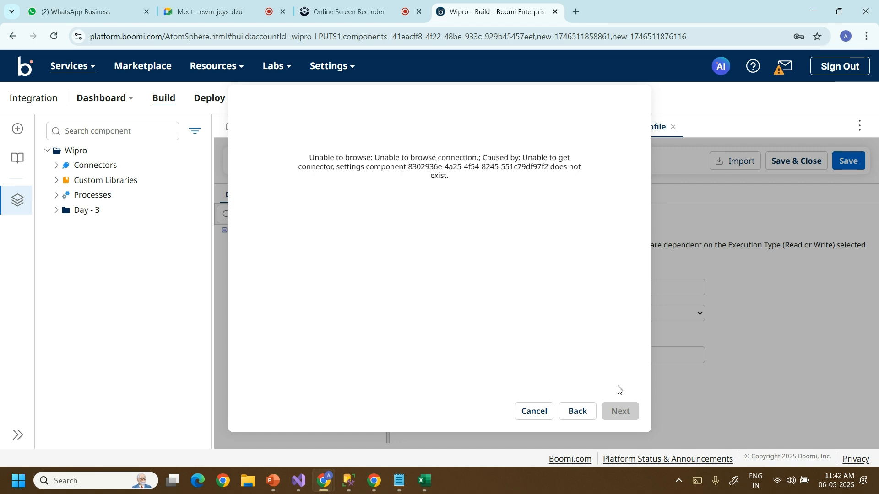
pyautogui.click(577, 412)
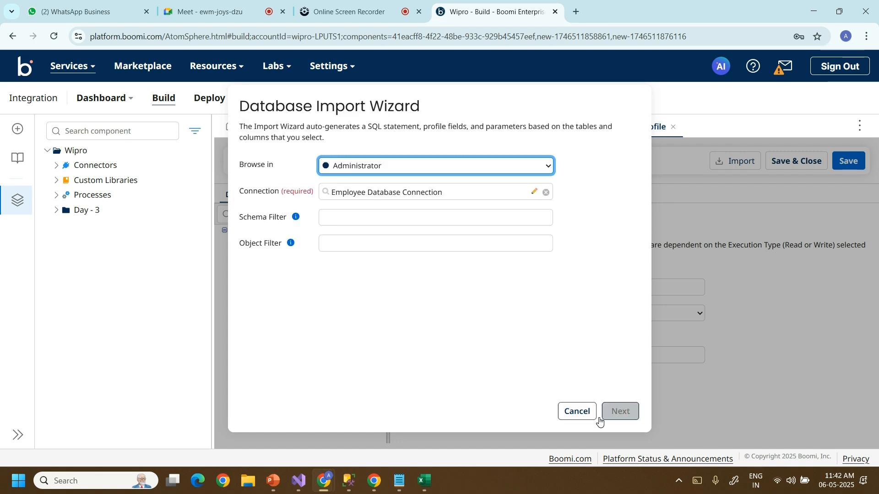
pyautogui.click(601, 412)
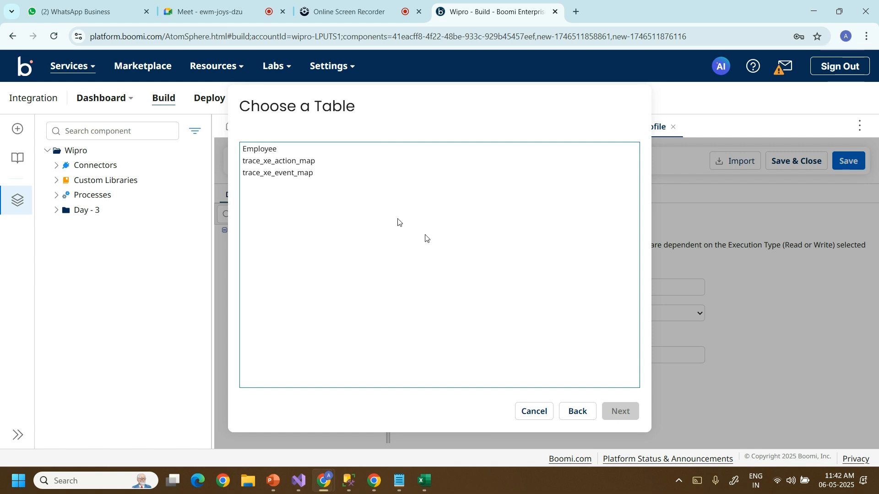
# Choose only the Employee table, select all its columns (Id, Name, Salary), and finish the import.
pyautogui.click(266, 150)
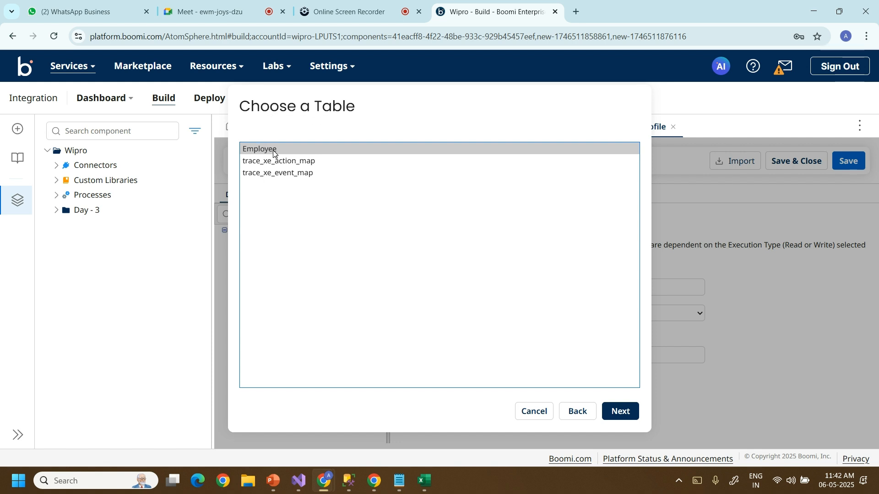
pyautogui.keyDown('ctrl'); pyautogui.click(282, 161); pyautogui.keyUp('ctrl')
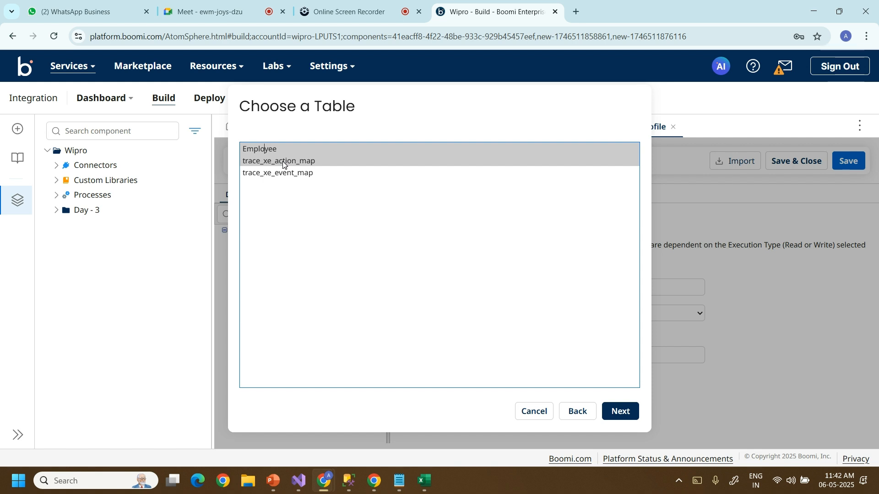
pyautogui.click(276, 154)
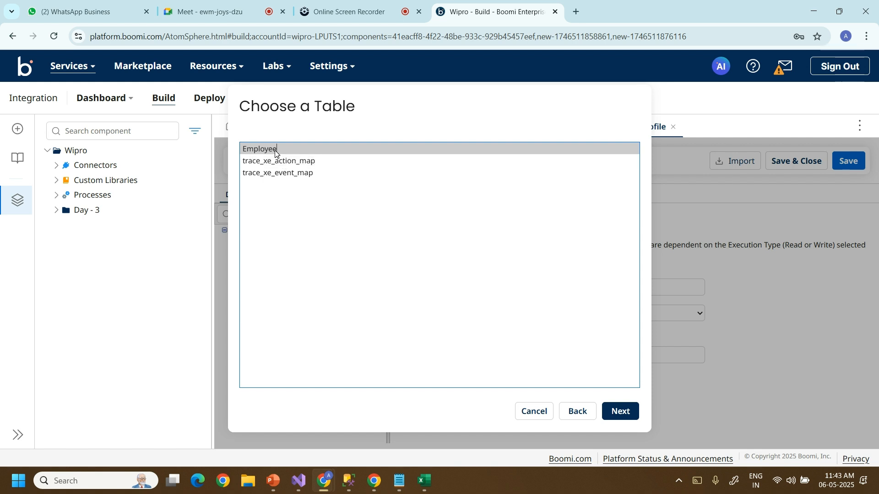
pyautogui.click(628, 417)
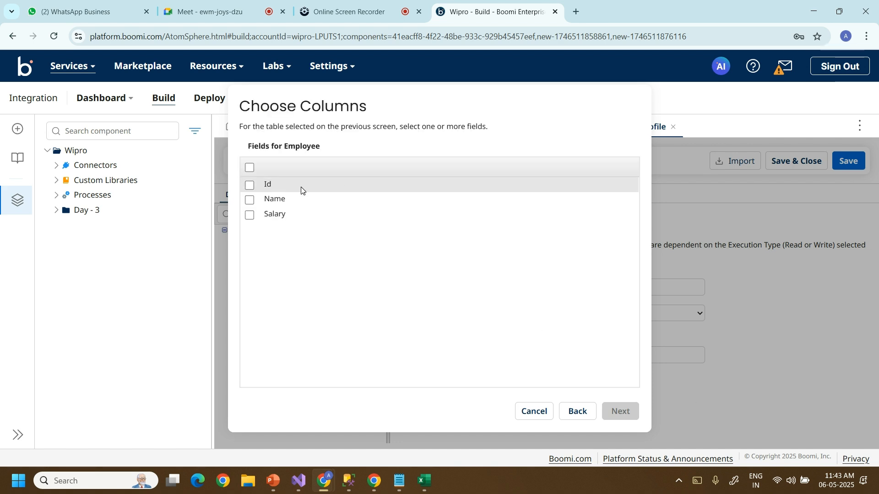
pyautogui.click(250, 167)
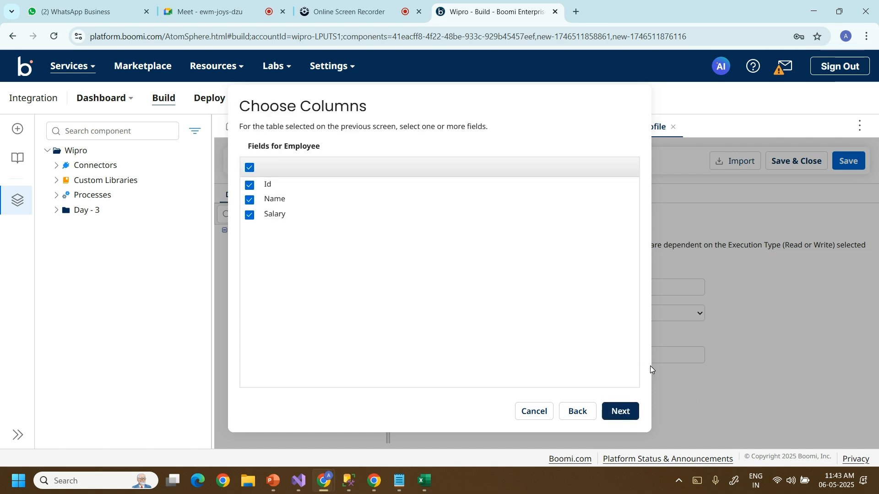
pyautogui.click(619, 411)
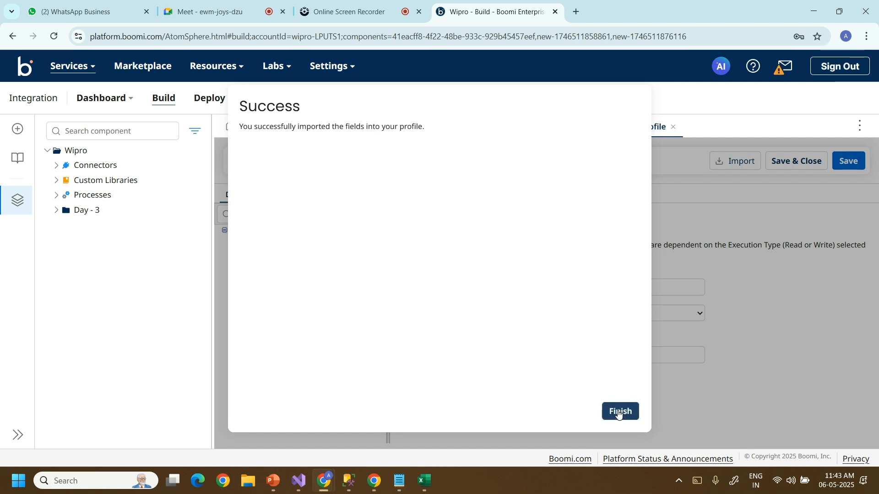
pyautogui.click(617, 412)
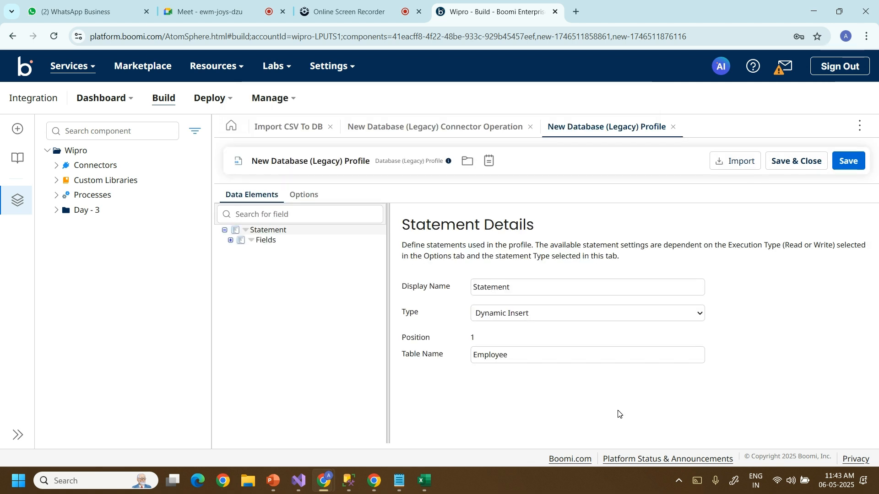
# Expand Fields and check the Id, Salary and Name field properties.
pyautogui.click(231, 241)
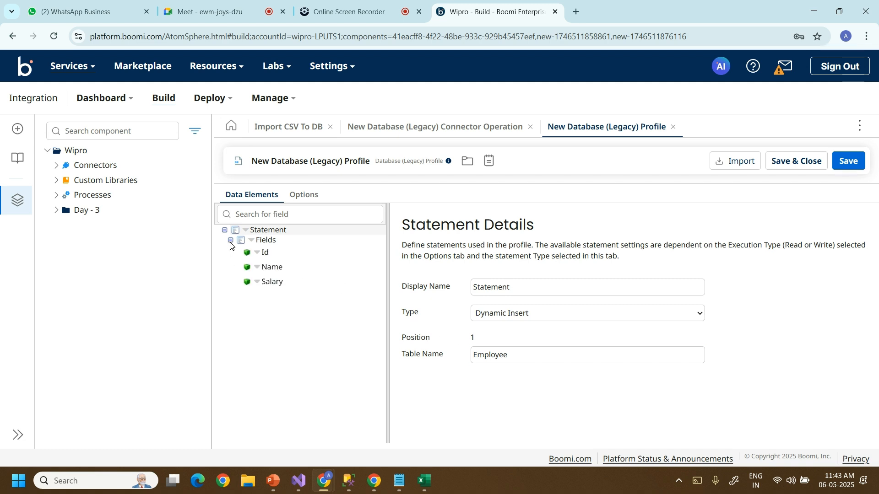
pyautogui.click(264, 252)
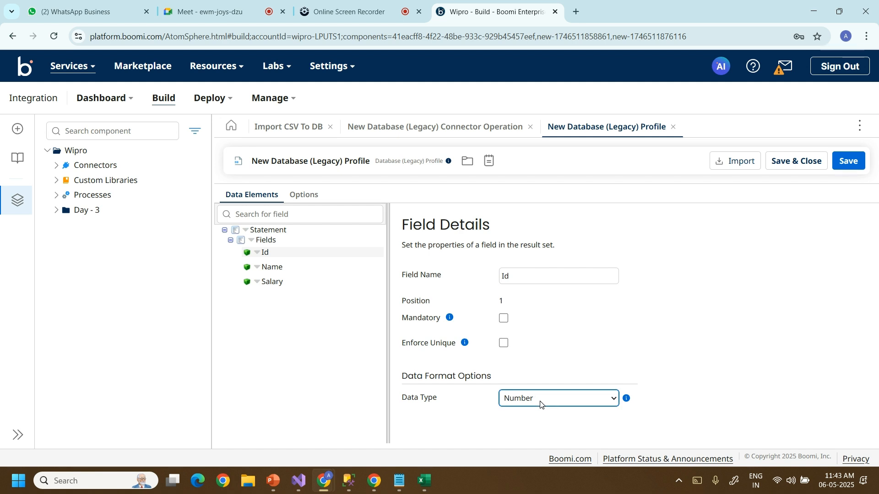
pyautogui.click(270, 282)
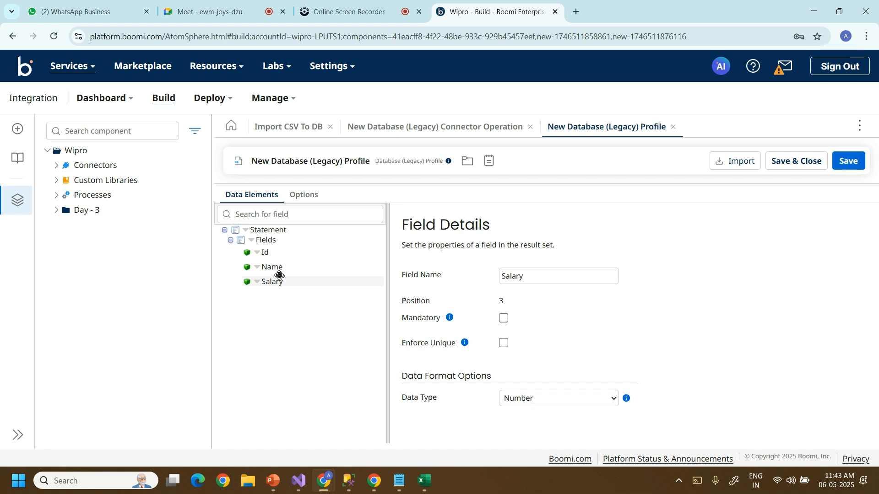
pyautogui.click(274, 267)
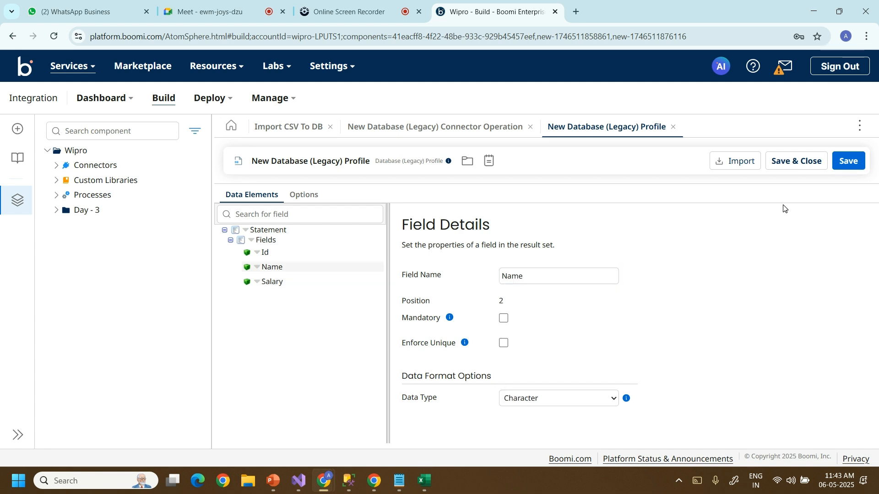
# Save and close the profile and operation, and confirm the Database (Legacy) step settings.
pyautogui.click(793, 166)
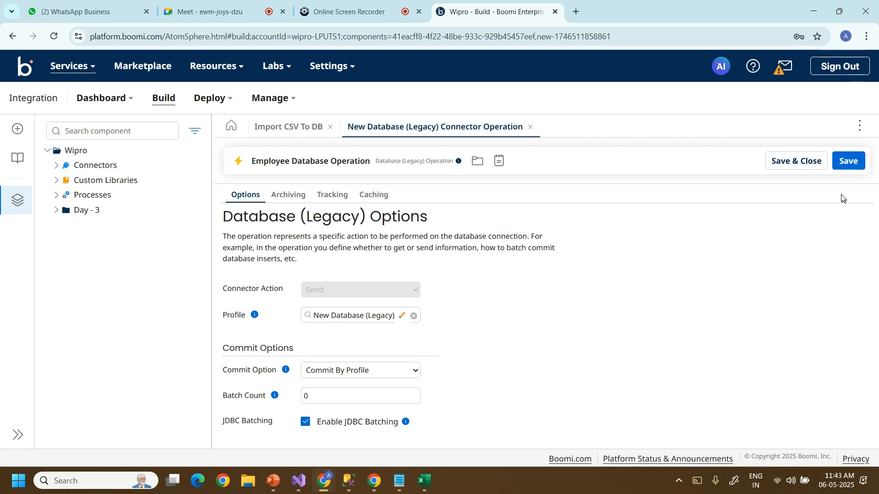
pyautogui.click(808, 167)
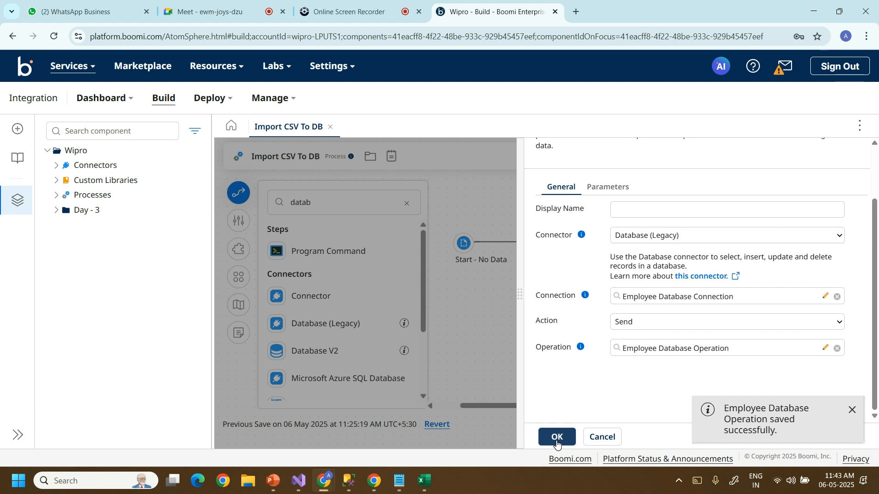
pyautogui.click(556, 438)
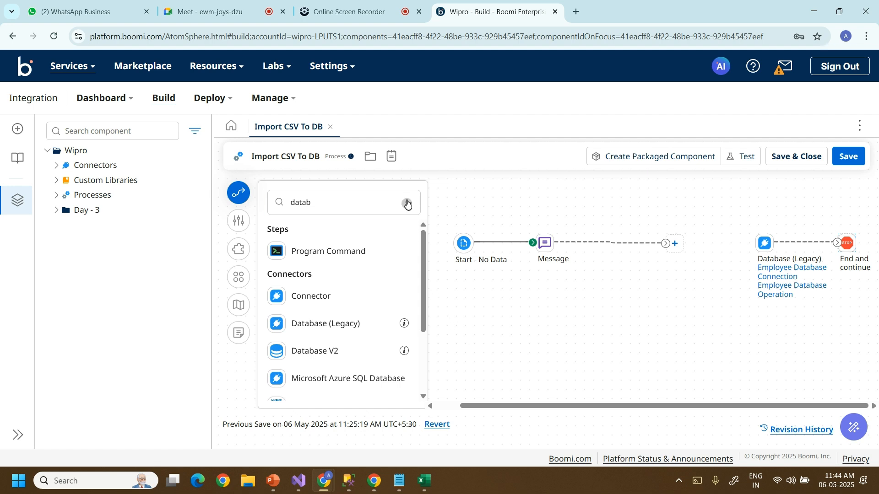
pyautogui.click(392, 207)
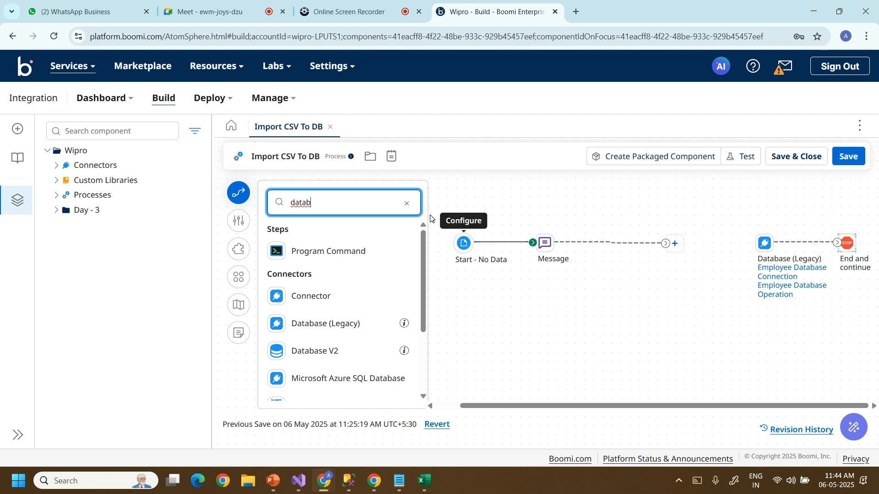
# Search the palette for 'ma', drag a Map step onto the canvas, and create a new map.
pyautogui.click(408, 204)
pyautogui.write('mao')
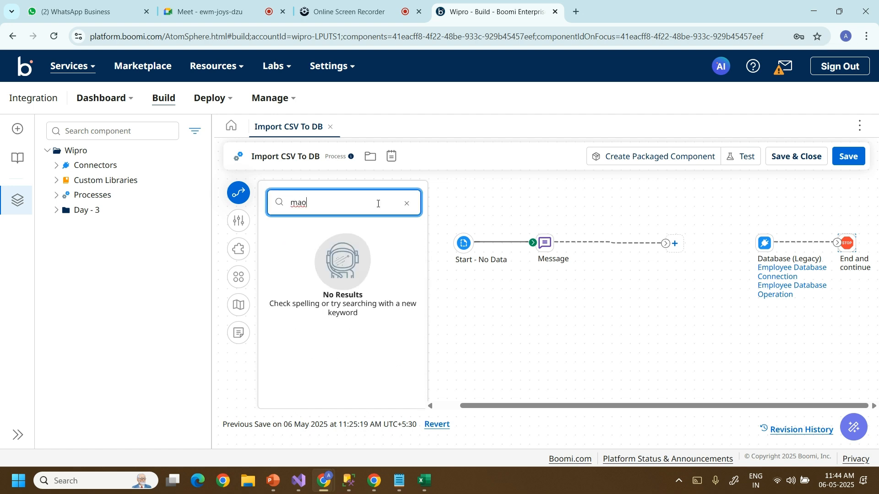
pyautogui.press('BackSpace')
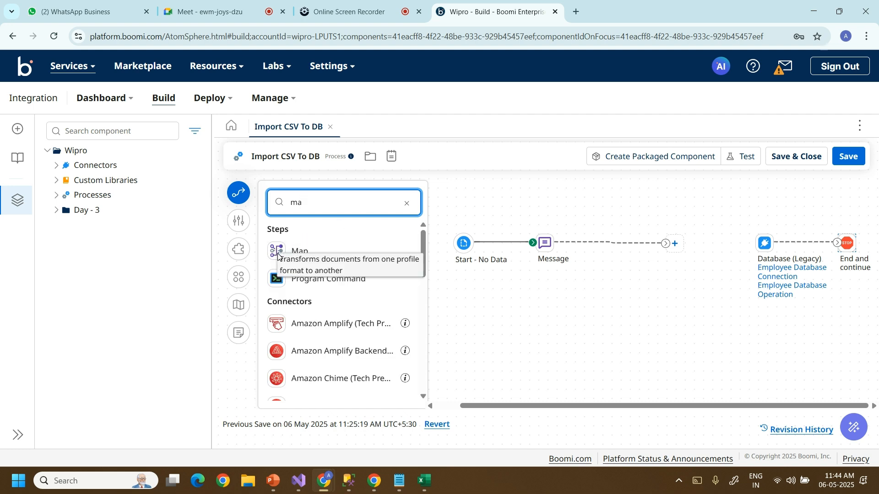
pyautogui.moveTo(277, 252); pyautogui.dragTo(686, 251)
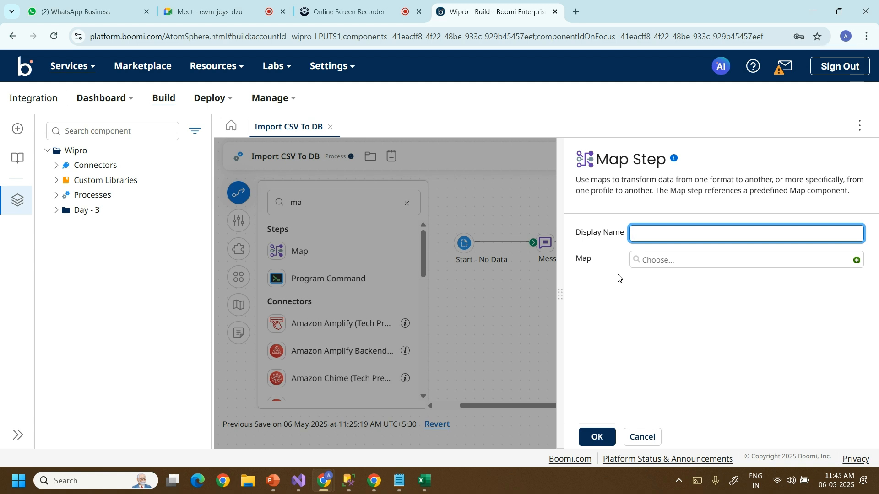
pyautogui.click(856, 261)
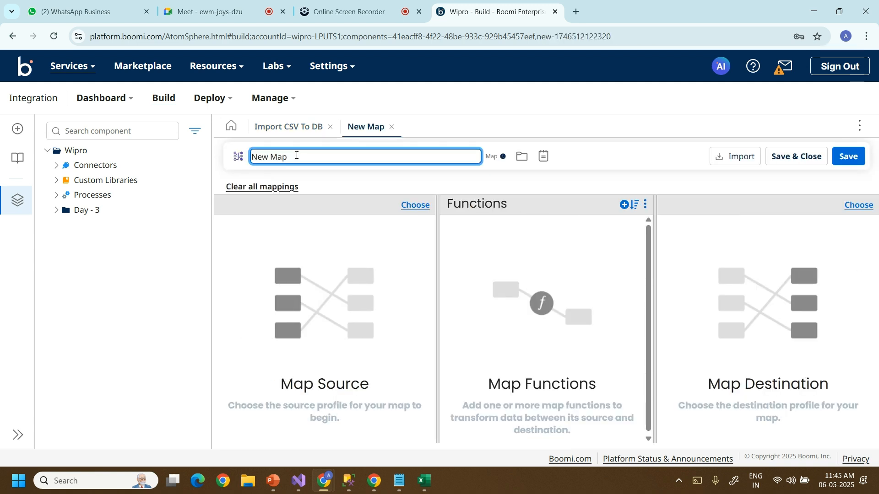
# Rename the new map from 'New Map' to 'Employee CSV Map'.
pyautogui.press('BackSpace')
pyautogui.press('BackSpace')
pyautogui.press('BackSpace')
pyautogui.press('BackSpace')
pyautogui.press('BackSpace')
pyautogui.press('BackSpace')
pyautogui.press('BackSpace')
pyautogui.write('Employe')
pyautogui.write('e')
pyautogui.write(' CSV')
pyautogui.write(' T')
pyautogui.write('Map')
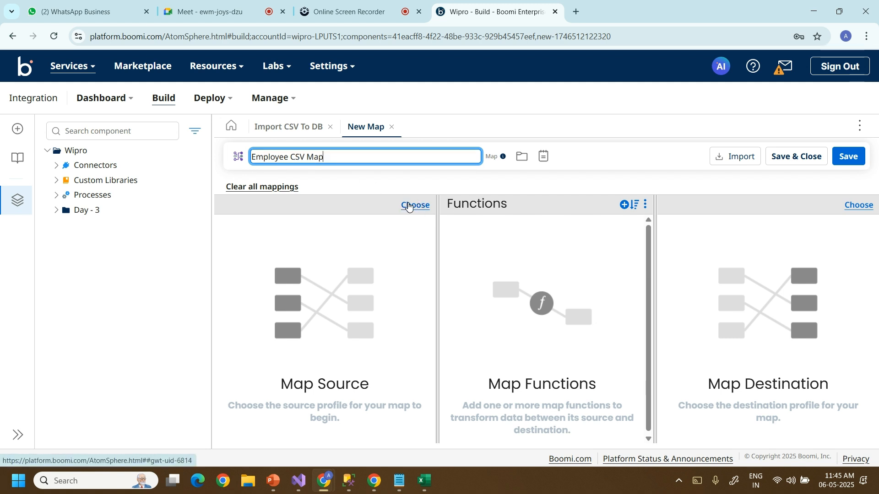
pyautogui.click(601, 159)
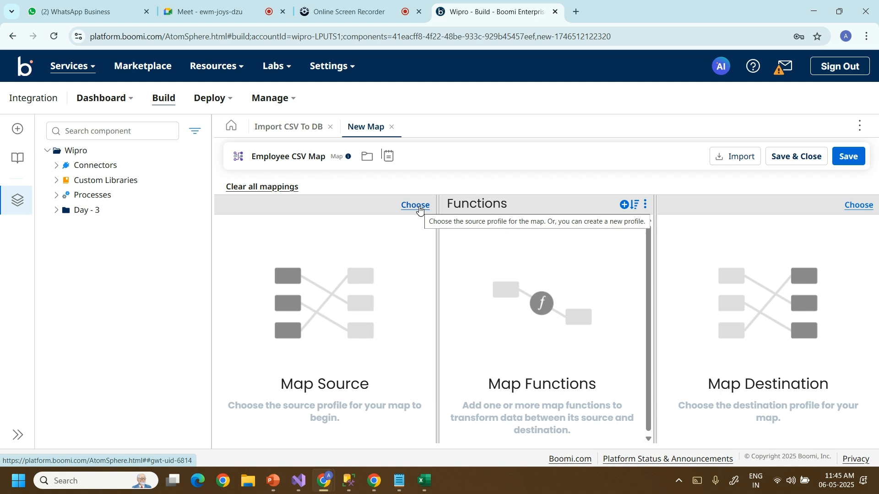
pyautogui.click(416, 206)
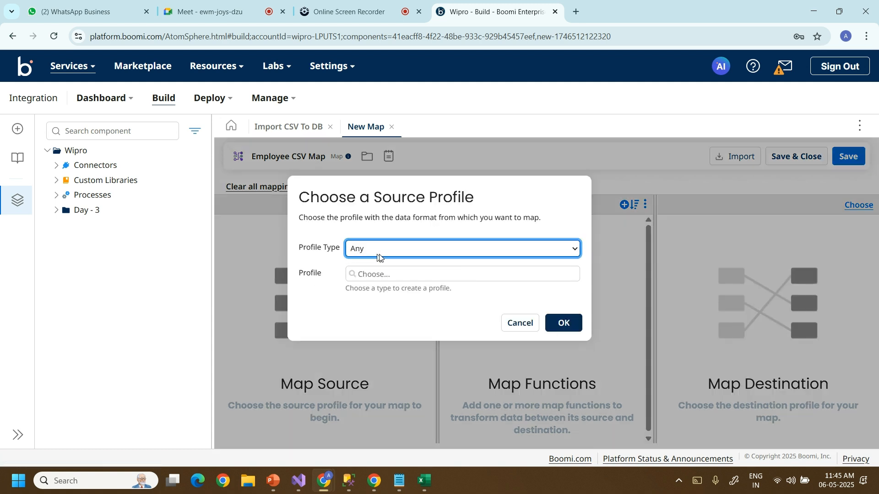
# Set the map source profile type to Flat File and create a new flat file profile.
pyautogui.click(394, 252)
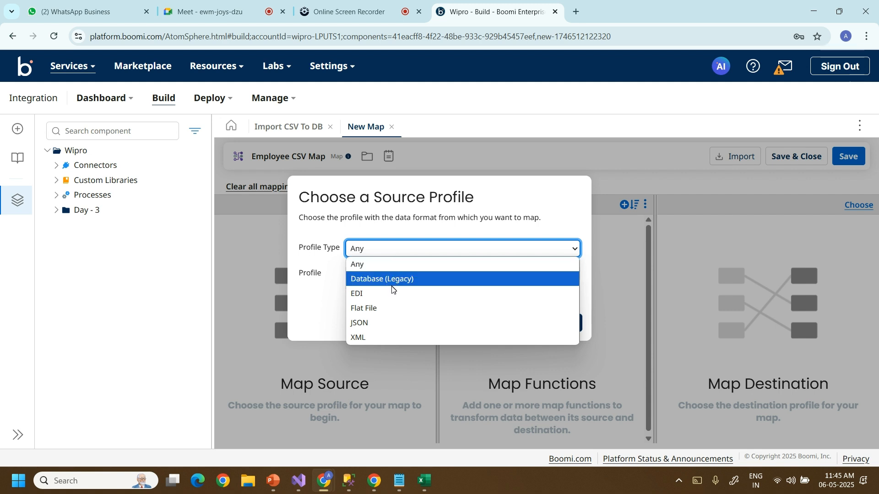
pyautogui.click(386, 309)
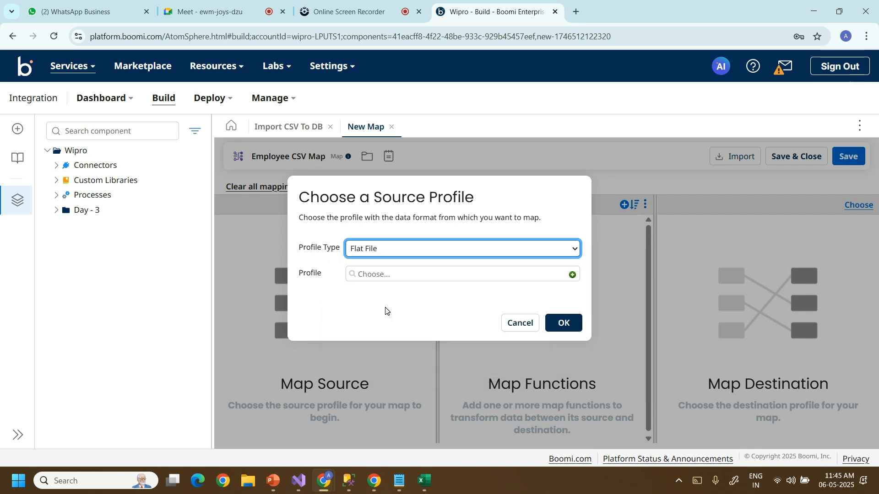
pyautogui.click(574, 279)
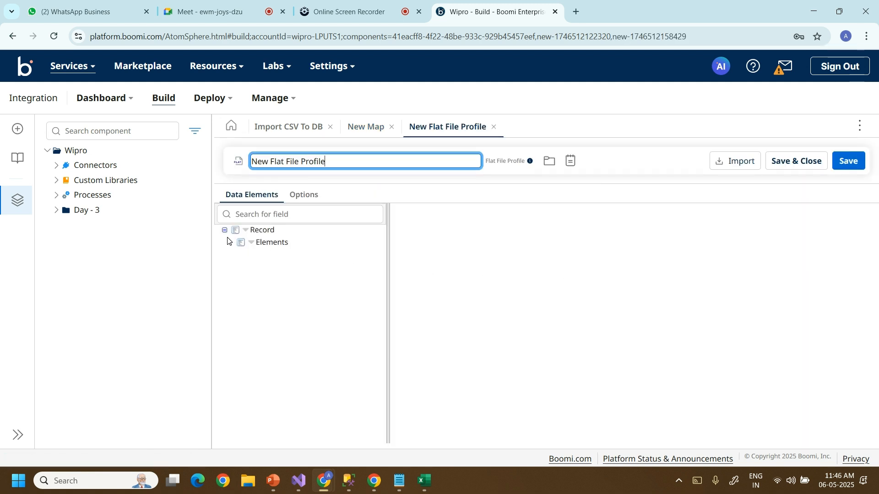
pyautogui.click(253, 230)
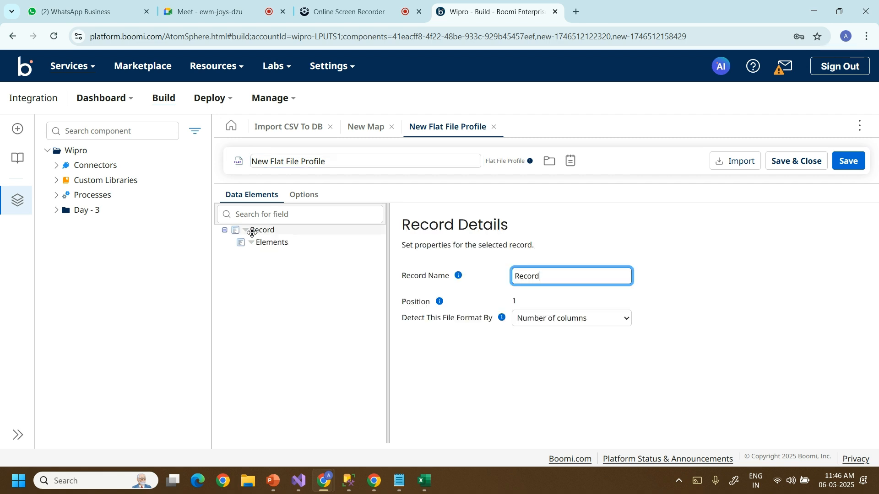
# Try importing the Employee CSV sample file, cancelling when its columns fail to split.
pyautogui.click(745, 167)
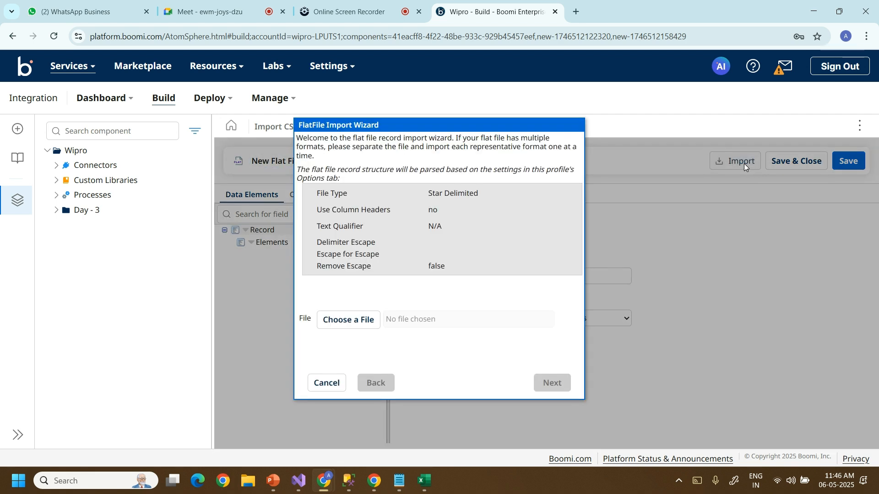
pyautogui.click(342, 321)
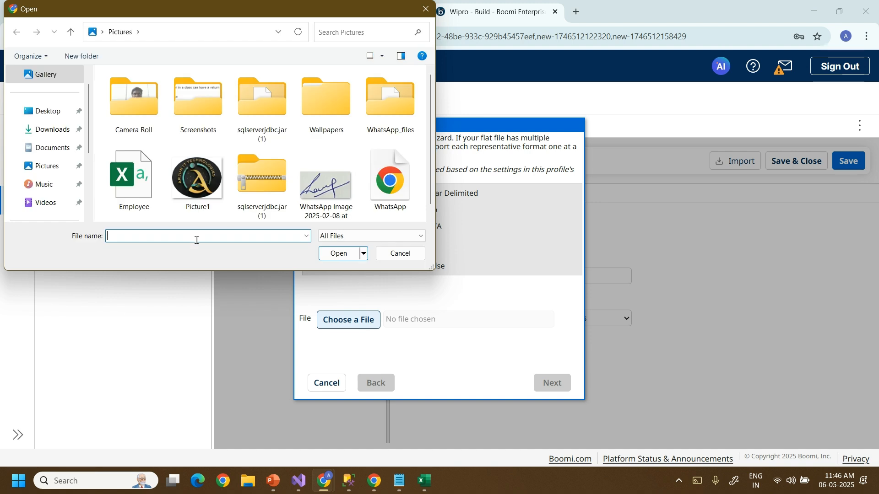
pyautogui.click(48, 165)
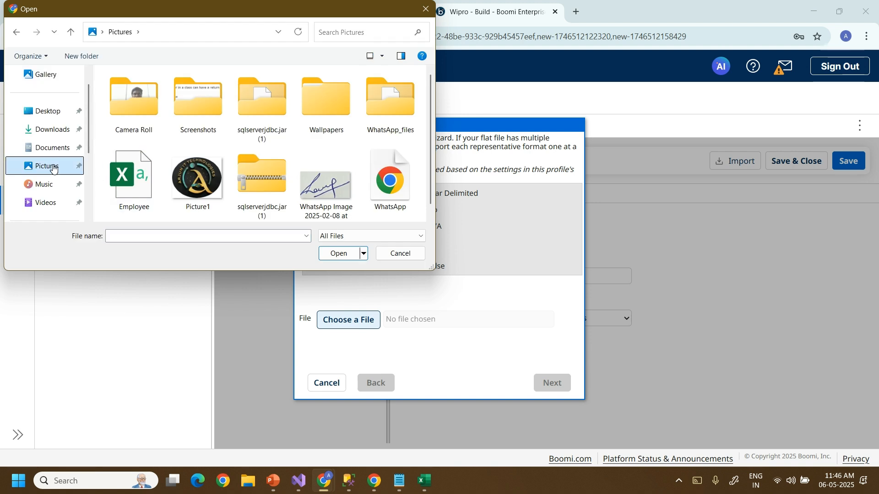
pyautogui.click(121, 187)
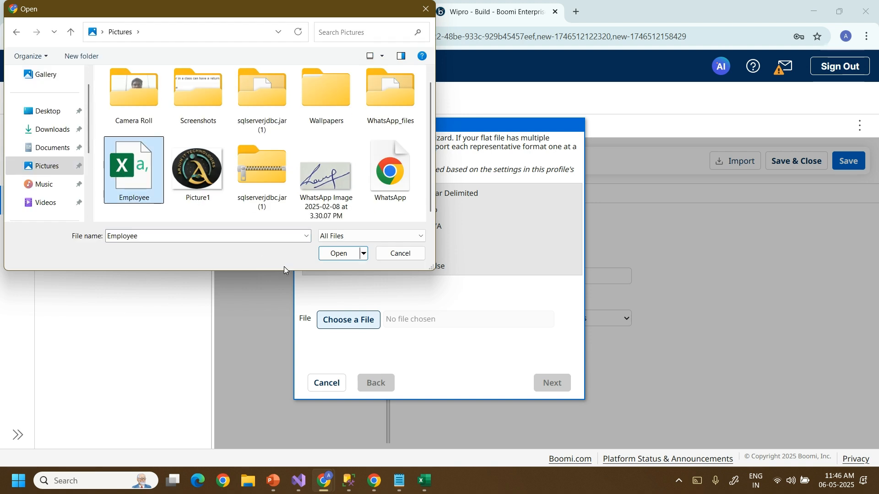
pyautogui.click(339, 254)
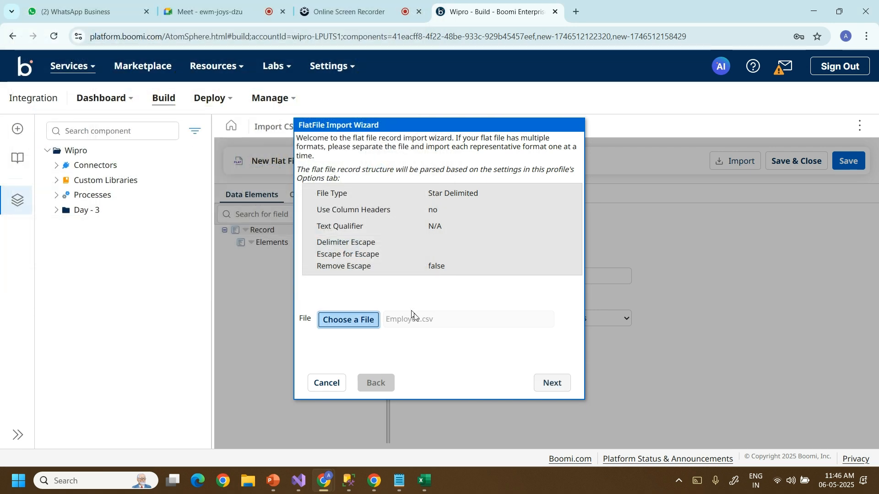
pyautogui.click(553, 383)
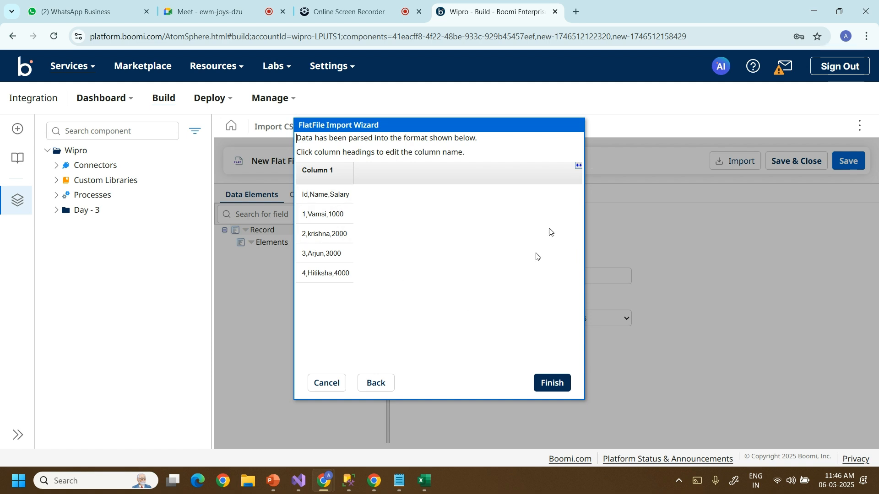
pyautogui.click(334, 385)
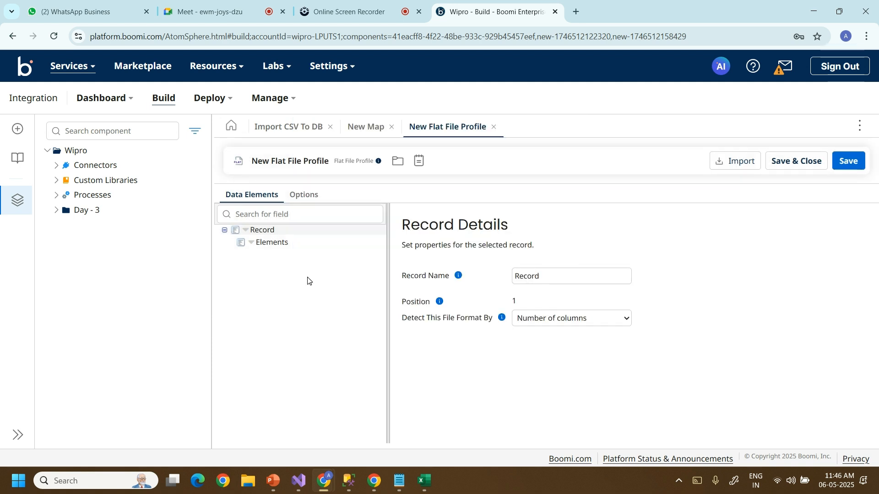
pyautogui.click(306, 201)
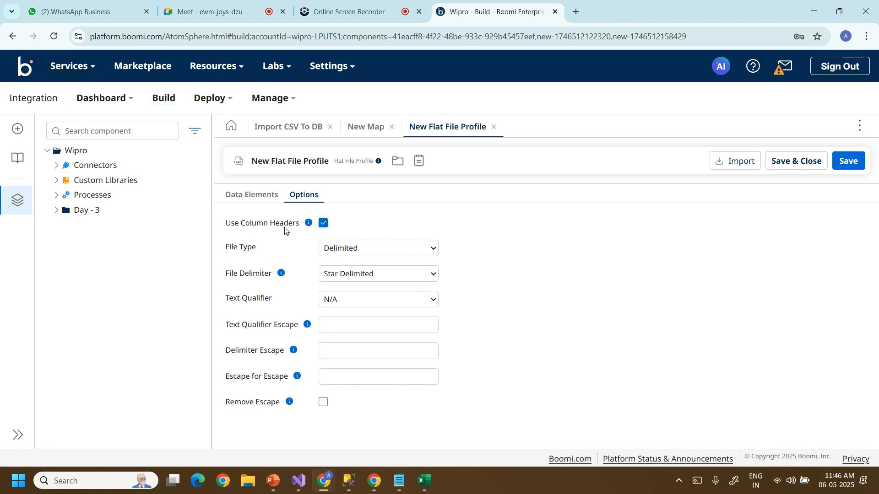
# Keep the File Type Delimited and set the File Delimiter to Comma Delimited.
pyautogui.click(432, 250)
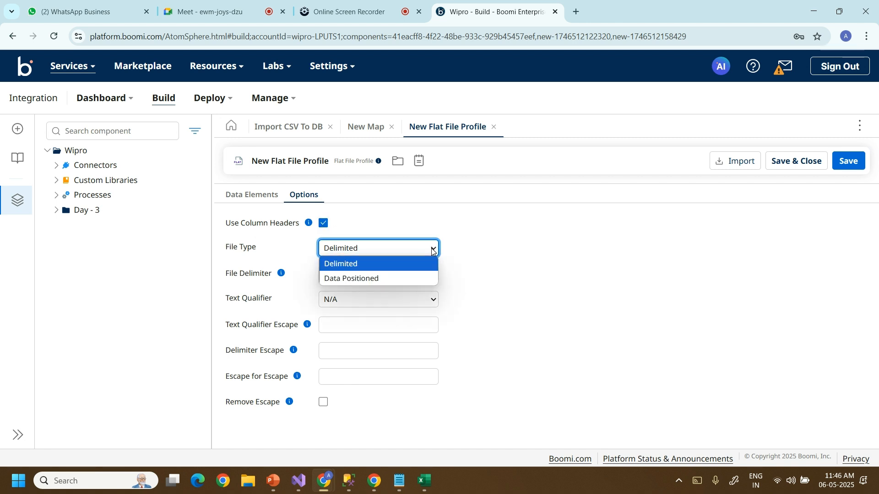
pyautogui.click(431, 250)
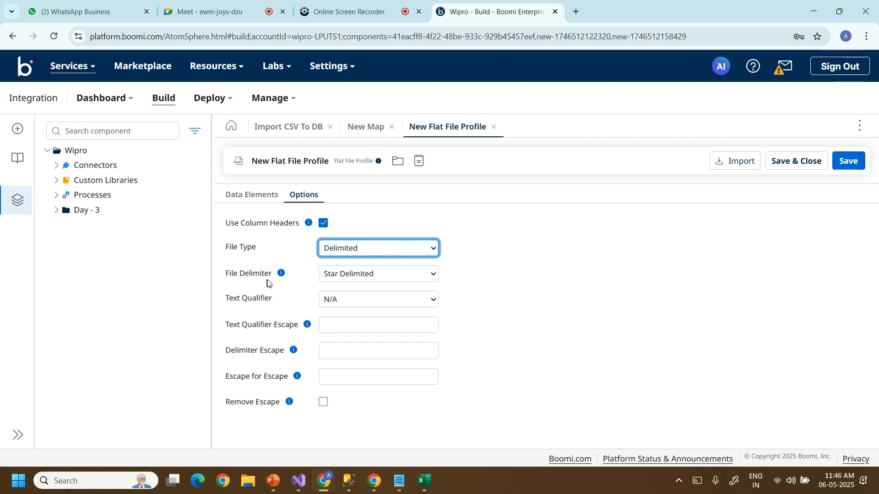
pyautogui.click(400, 273)
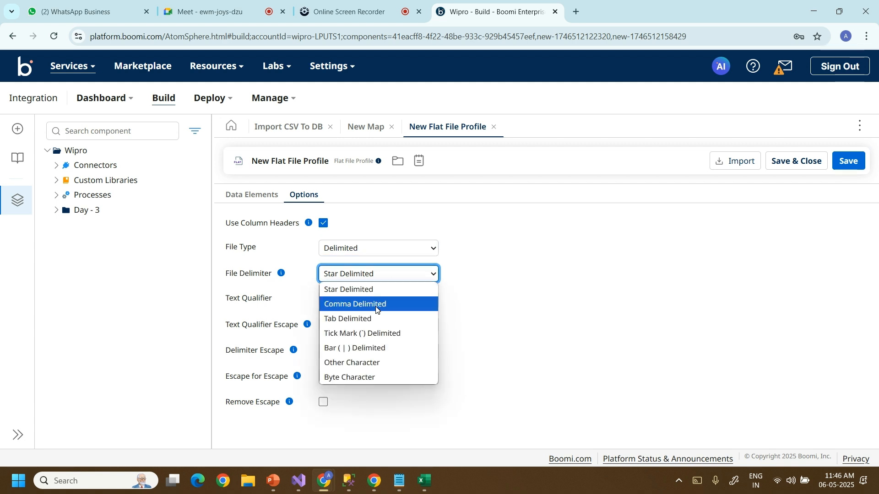
pyautogui.click(376, 305)
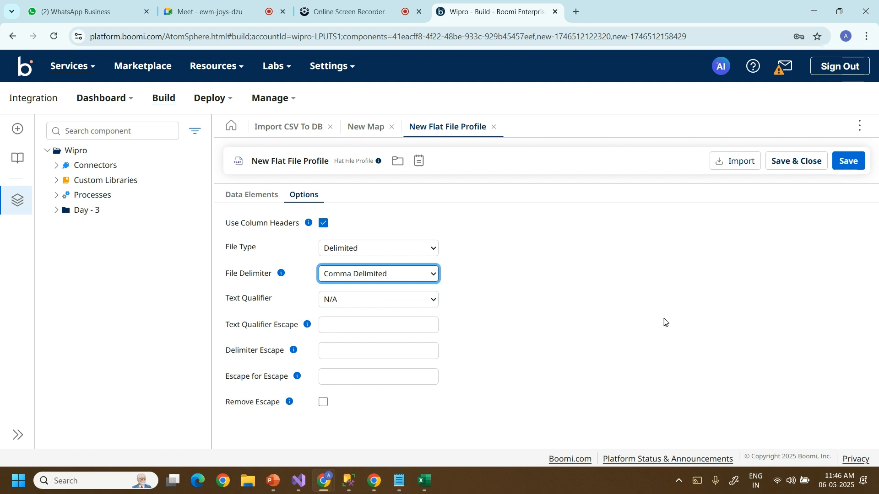
pyautogui.click(271, 197)
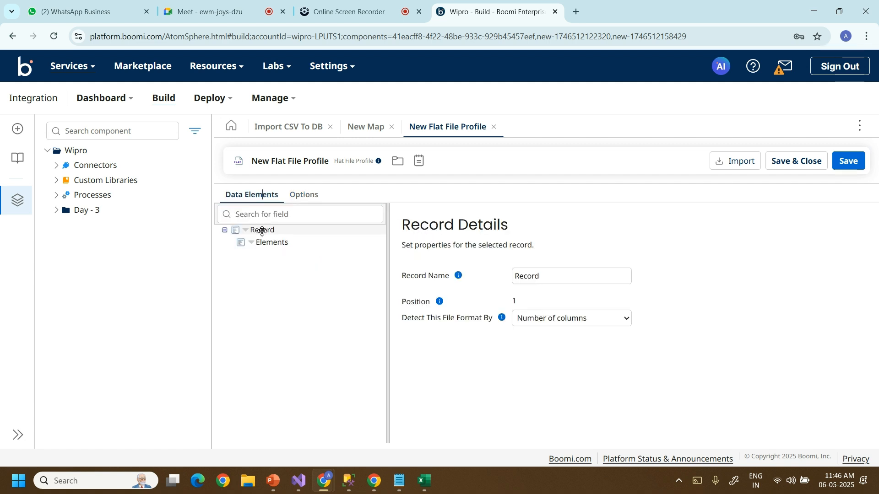
# Import the flat file profile's fields from Employee.csv, adding Id, Name and Salary under Record.
pyautogui.click(739, 164)
pyautogui.click(359, 322)
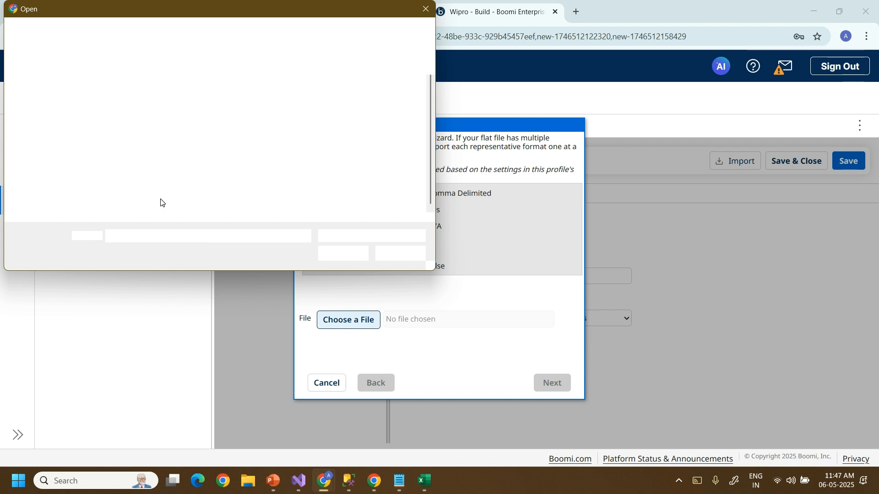
pyautogui.click(127, 184)
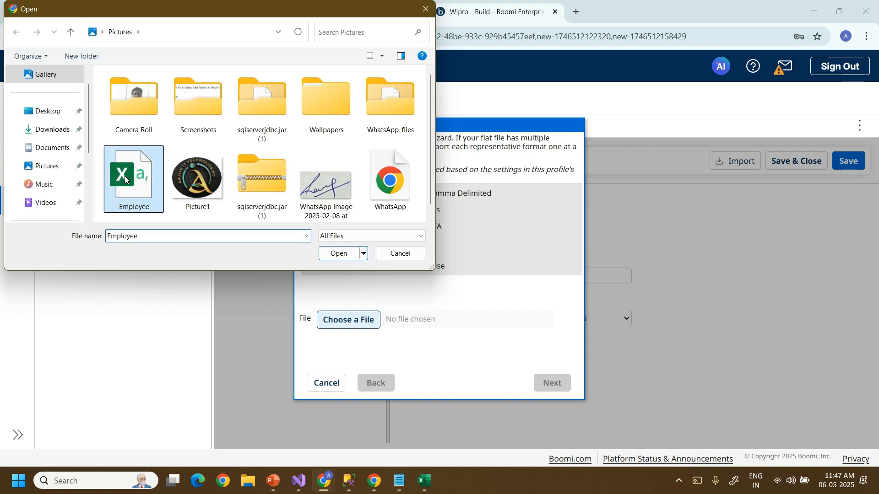
pyautogui.click(343, 260)
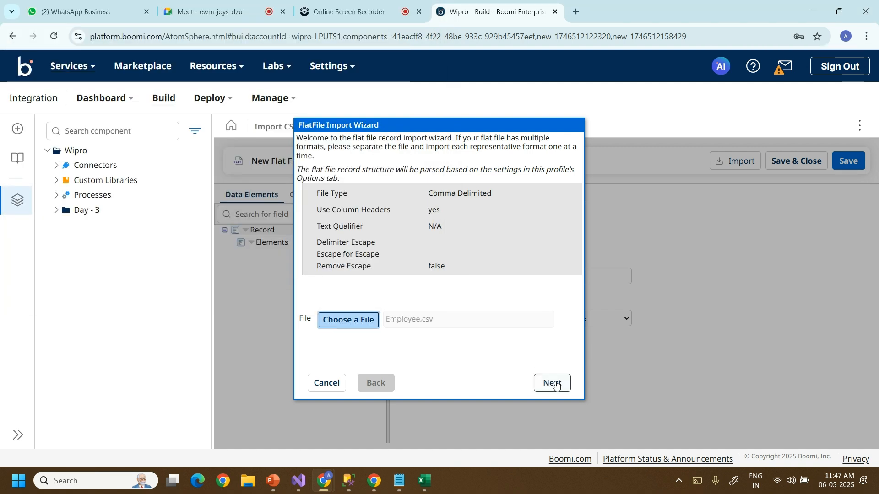
pyautogui.click(556, 386)
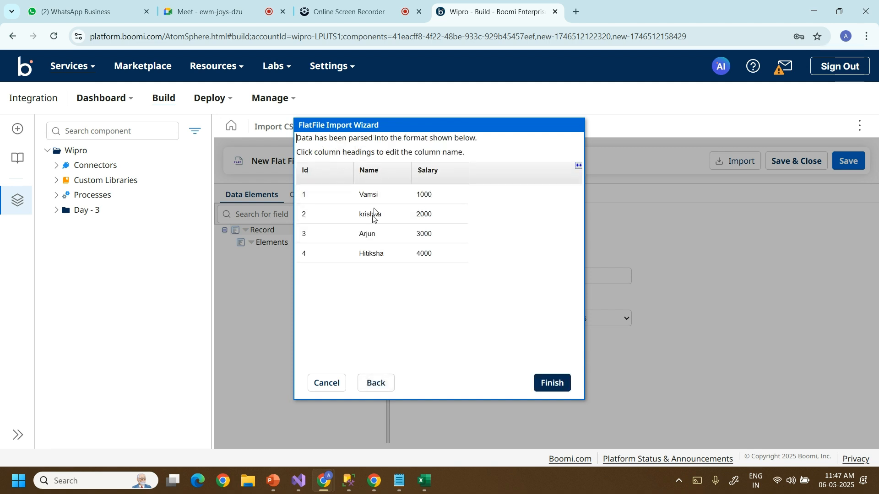
pyautogui.click(547, 380)
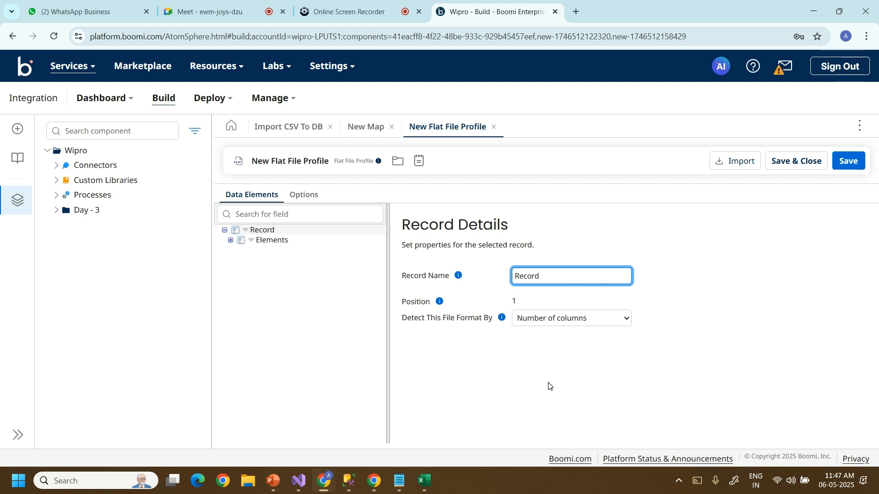
pyautogui.click(231, 241)
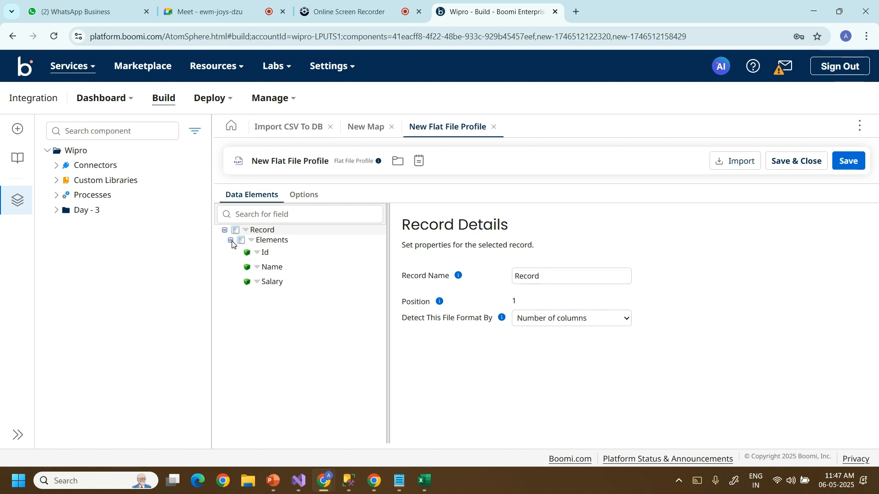
# Set the Id and Salary elements to the Number data type and save the flat file profile.
pyautogui.click(265, 252)
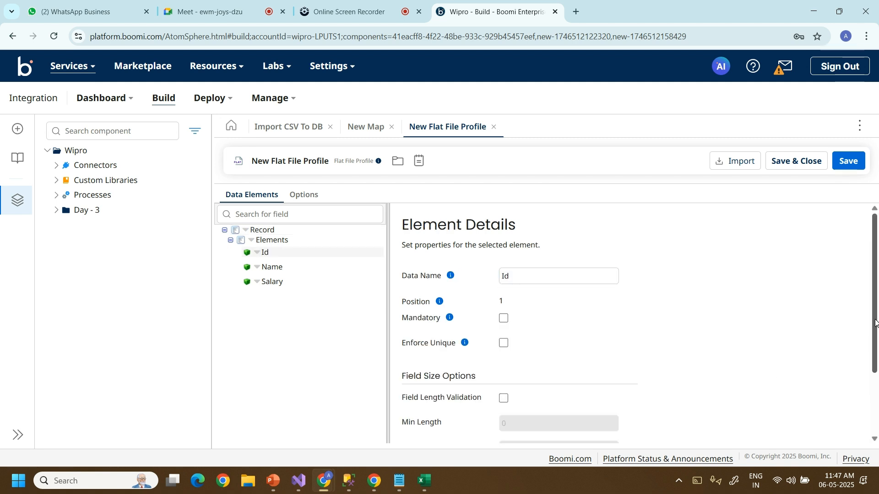
pyautogui.scroll(-2, 876, 322)
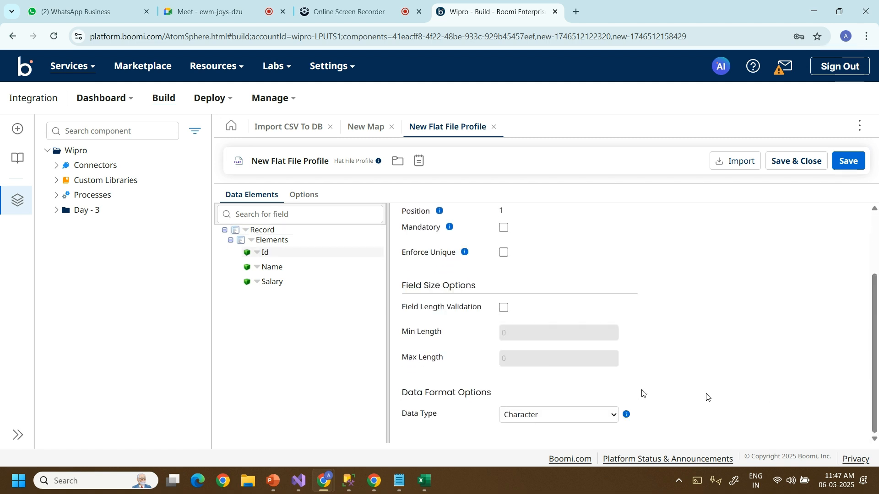
pyautogui.click(580, 416)
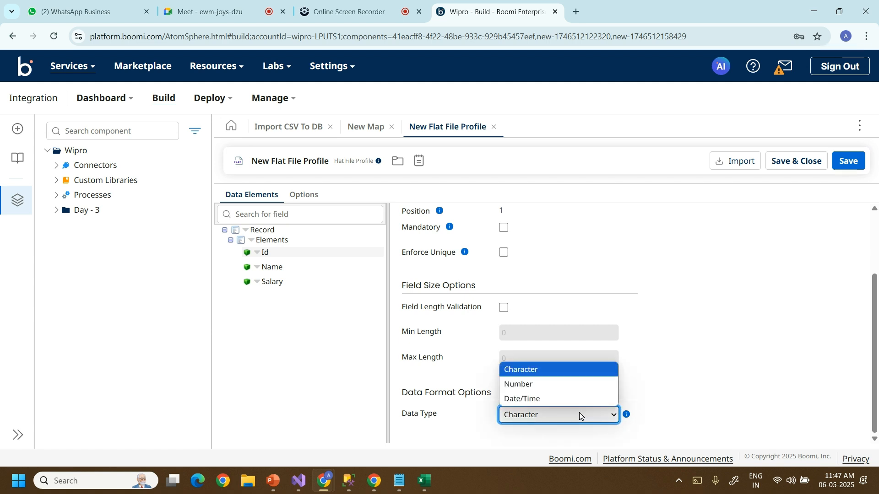
pyautogui.click(549, 386)
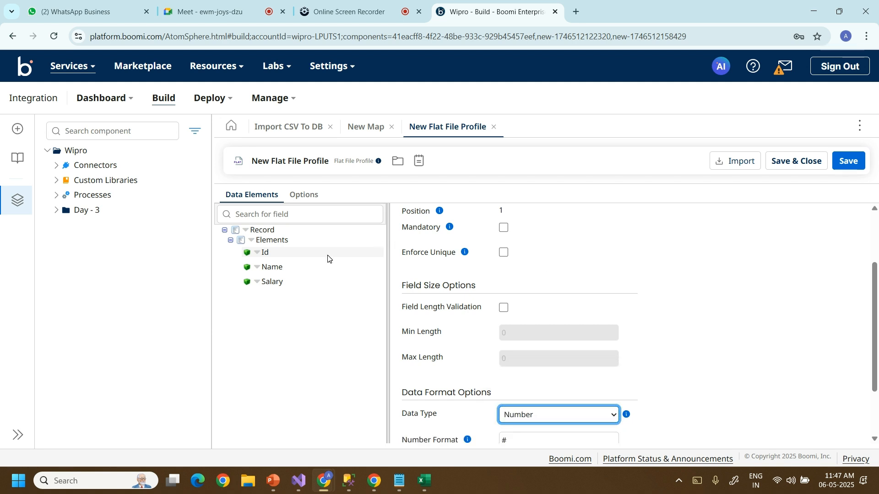
pyautogui.click(284, 283)
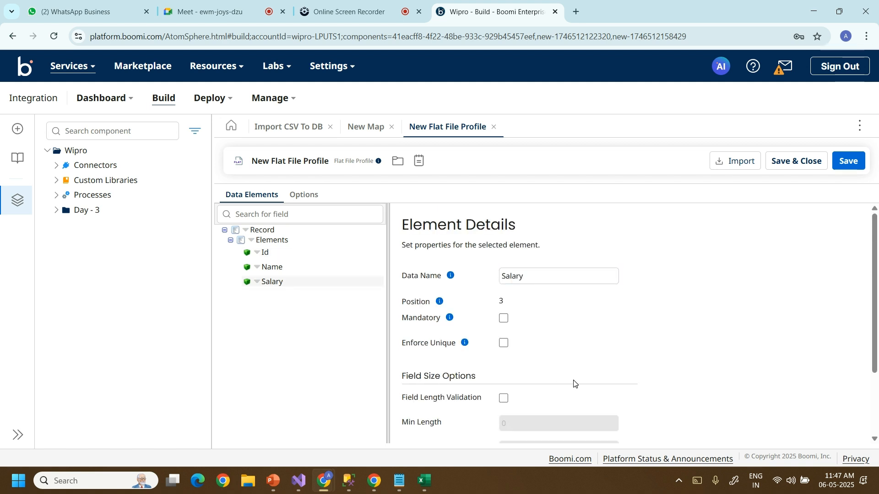
pyautogui.scroll(-2, 875, 321)
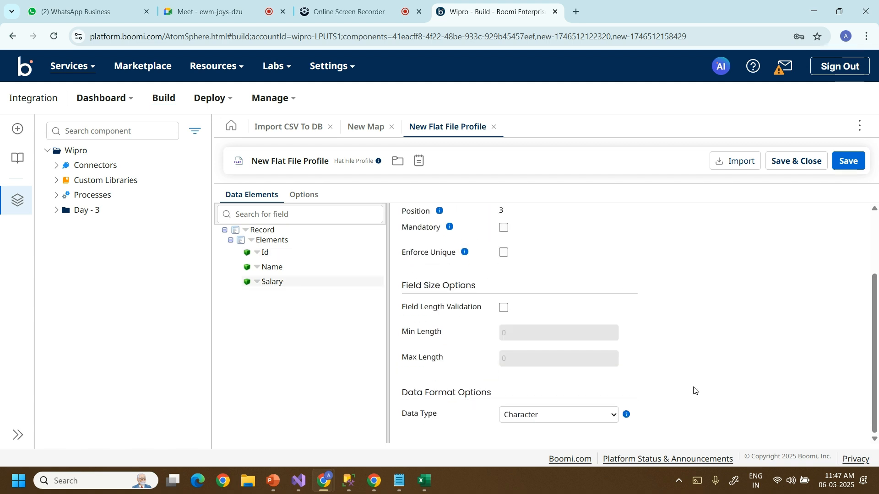
pyautogui.click(600, 419)
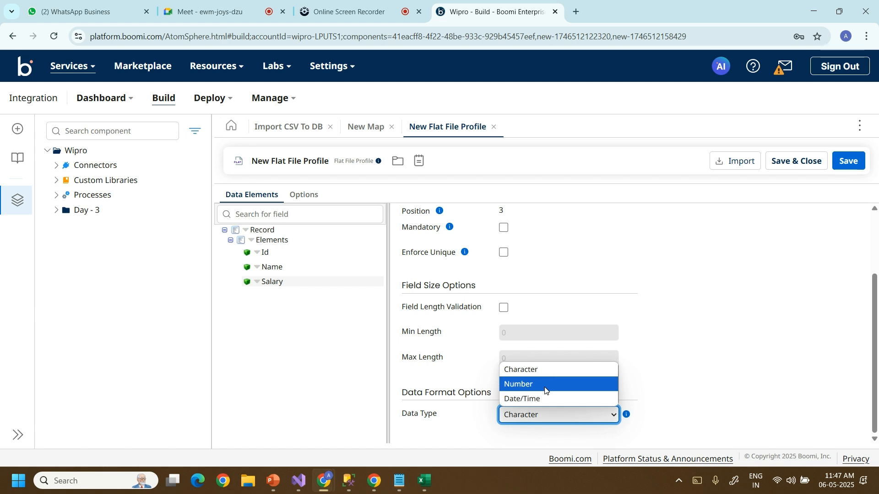
pyautogui.click(545, 387)
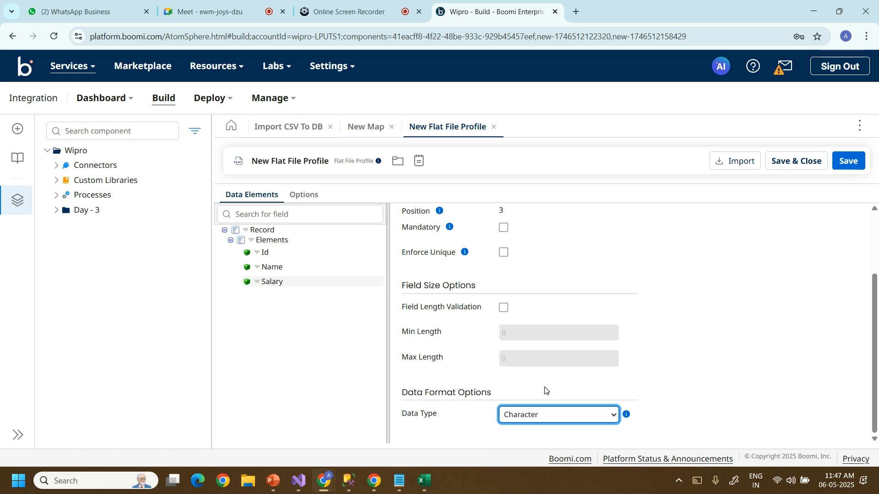
pyautogui.click(292, 267)
pyautogui.moveTo(877, 352); pyautogui.dragTo(876, 433)
pyautogui.scroll(3, 842, 302)
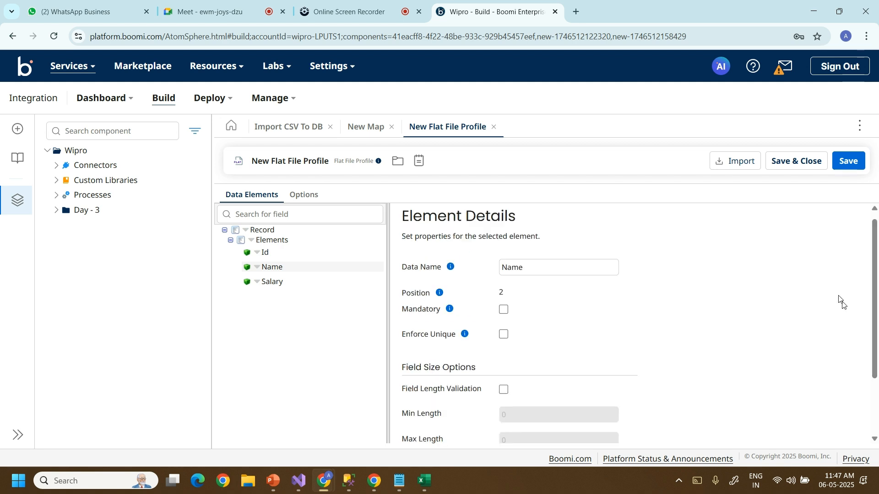
pyautogui.click(793, 162)
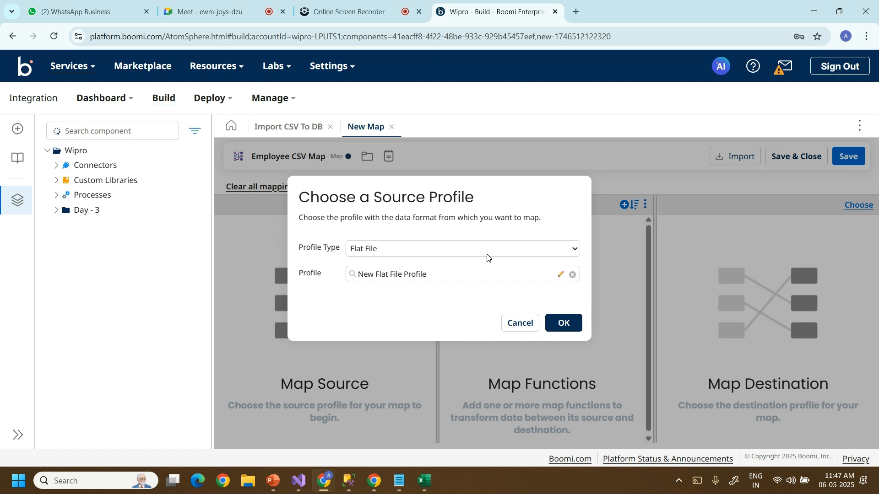
# Accept the flat file profile as map source and create a new Database (Legacy) destination profile.
pyautogui.click(566, 323)
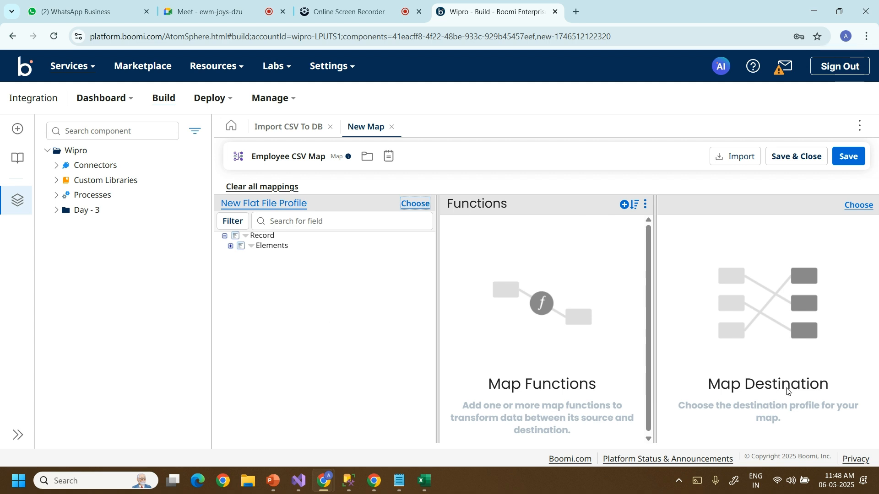
pyautogui.click(863, 206)
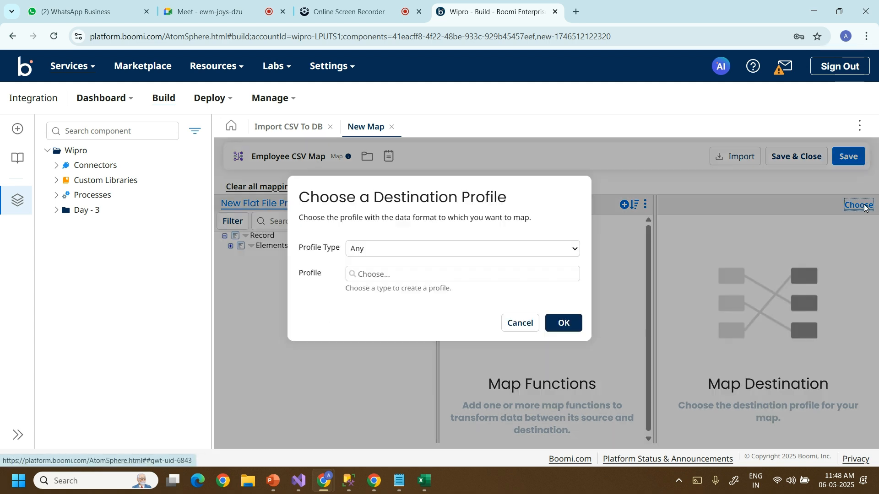
pyautogui.click(576, 247)
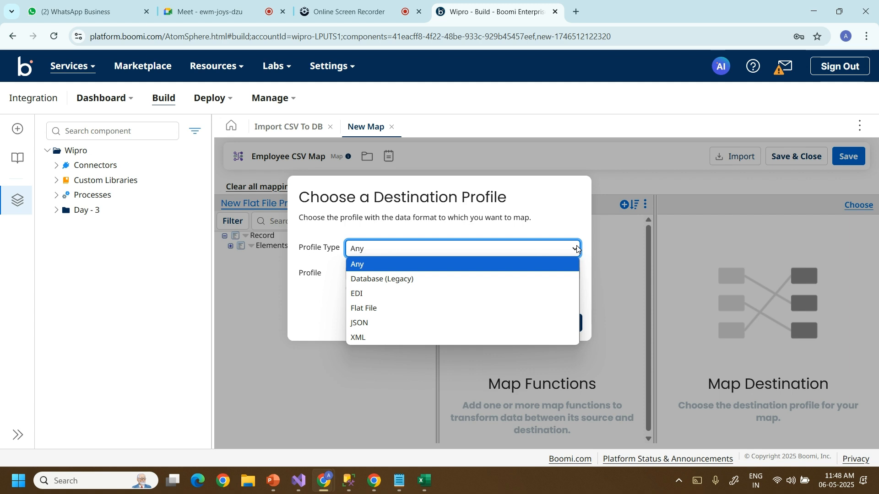
pyautogui.click(445, 282)
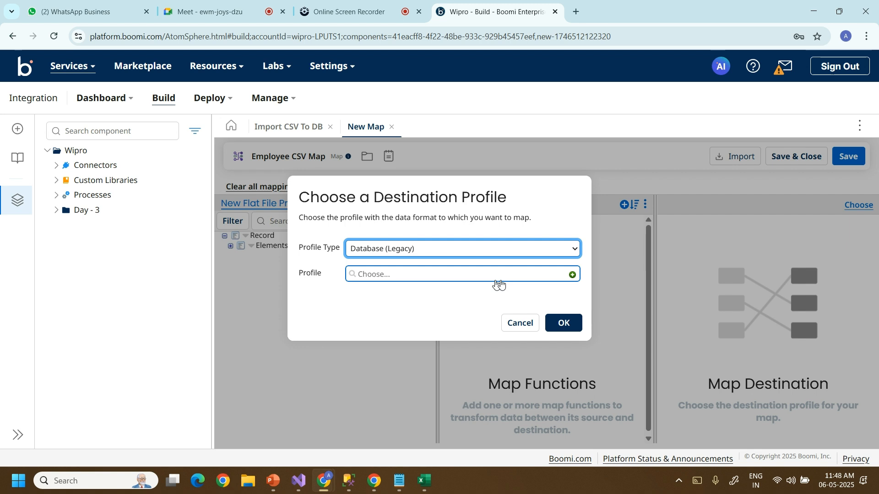
pyautogui.click(572, 277)
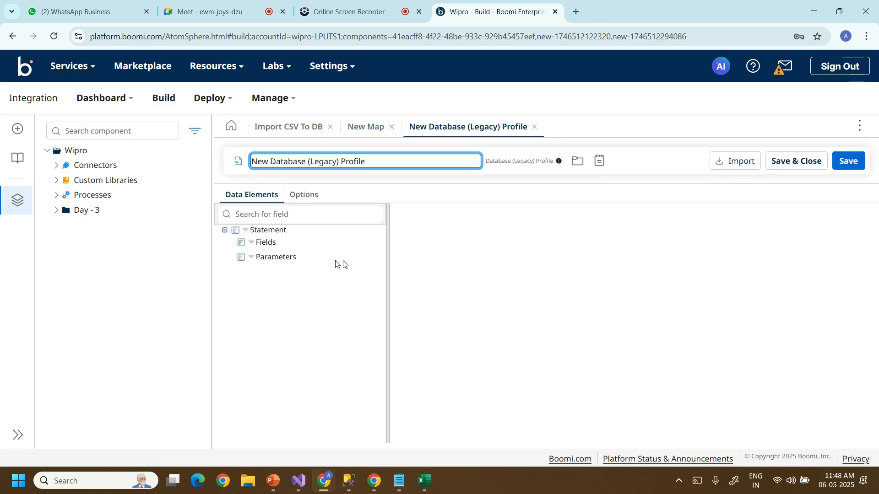
# Review the Statement element's field options and statement types, then launch the Database Import Wizard.
pyautogui.click(258, 231)
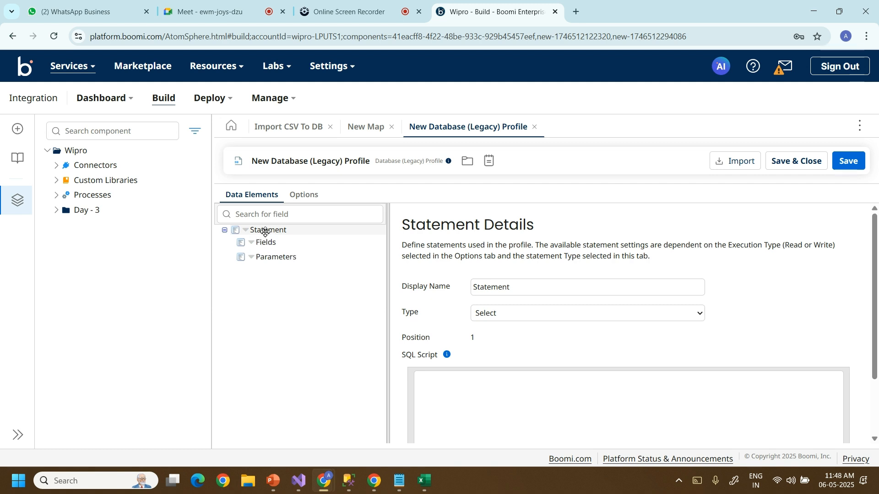
pyautogui.click(265, 231)
pyautogui.click(255, 244)
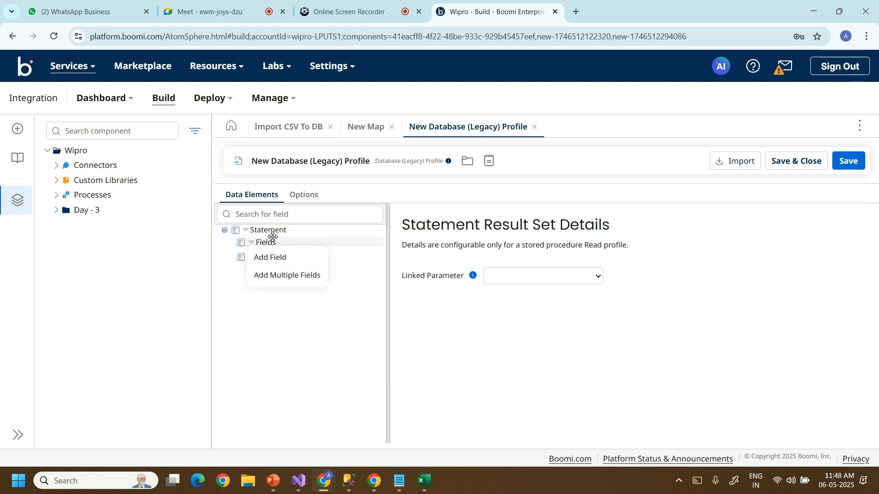
pyautogui.click(272, 232)
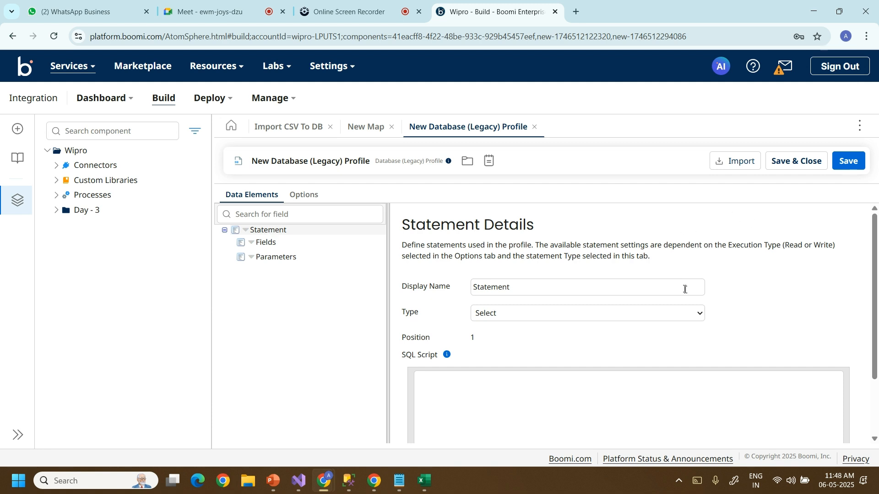
pyautogui.click(692, 317)
pyautogui.click(787, 295)
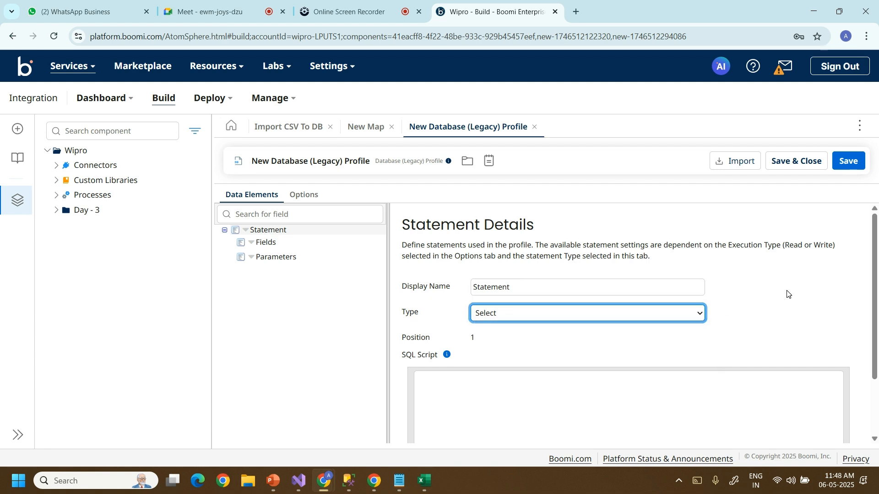
pyautogui.click(736, 162)
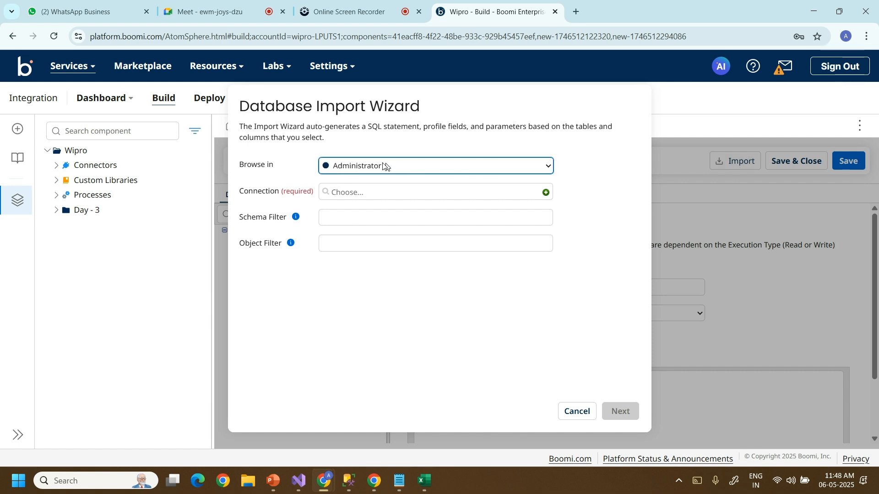
# Discard the unsaved new connection and import using Employee Database Connection to list tables.
pyautogui.click(548, 196)
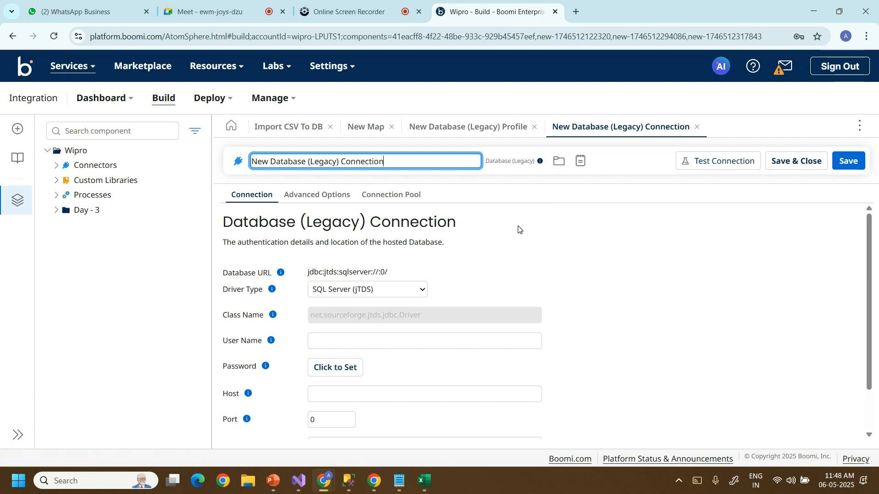
pyautogui.click(696, 127)
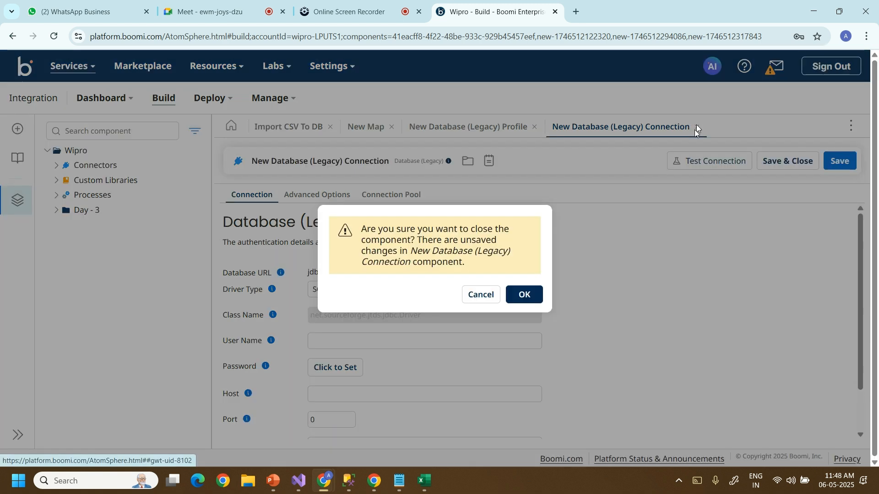
pyautogui.click(531, 300)
pyautogui.click(488, 195)
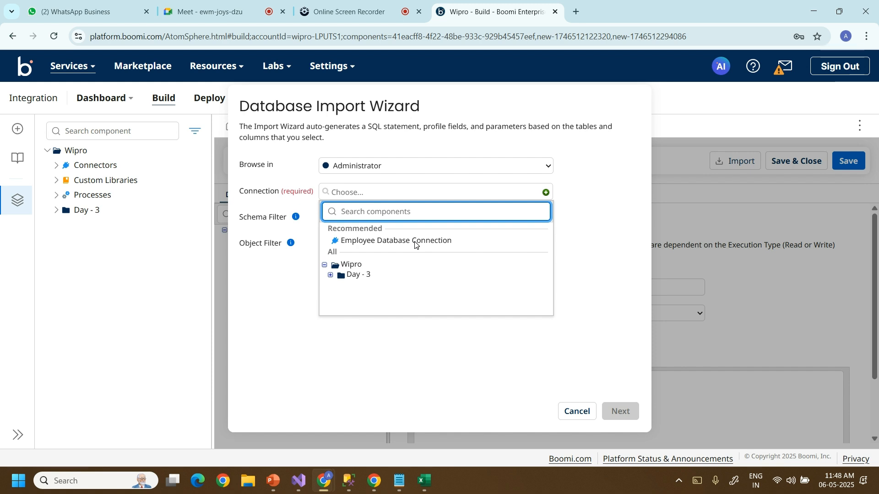
pyautogui.click(414, 242)
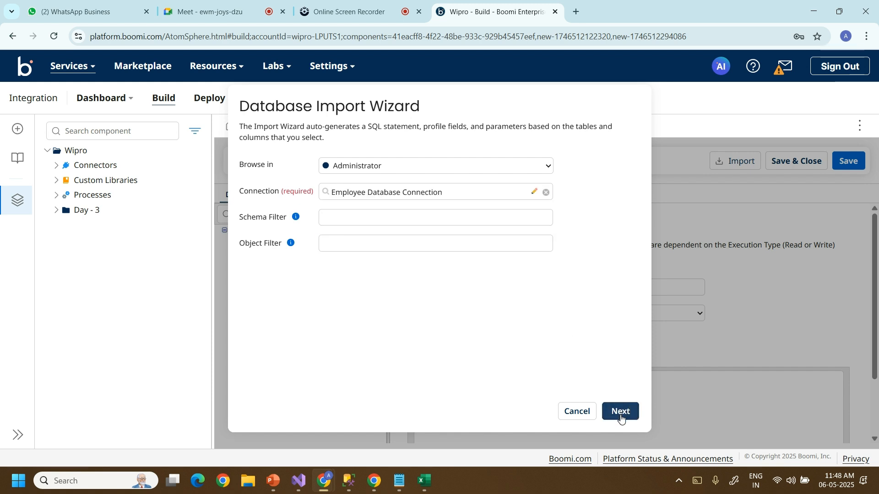
pyautogui.click(620, 417)
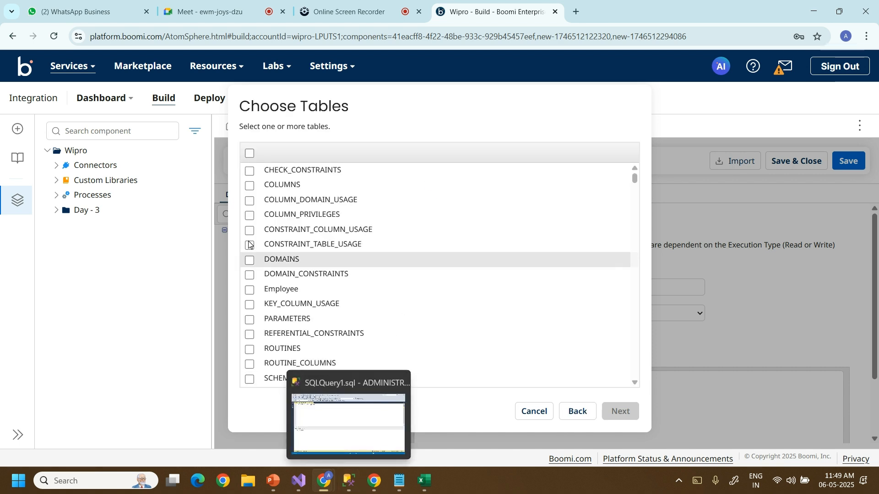
# Import all Employee table columns, producing SELECT Id, Name, Salary FROM Employee.
pyautogui.click(249, 290)
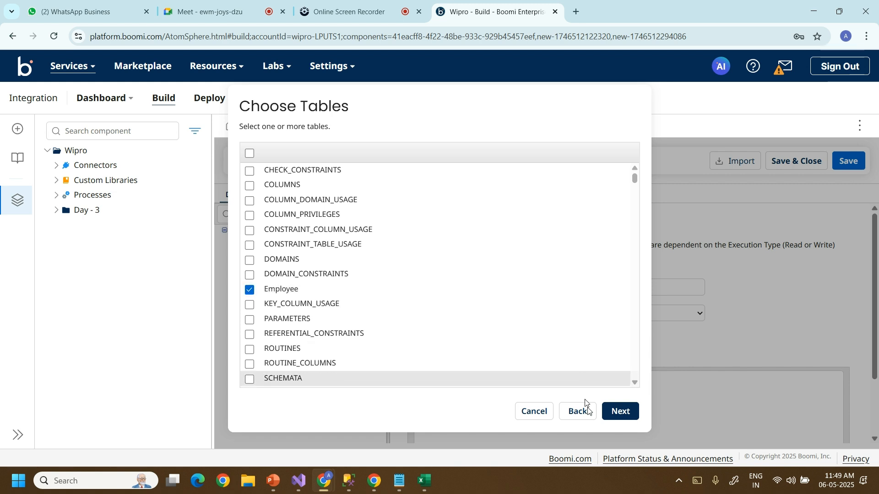
pyautogui.click(626, 418)
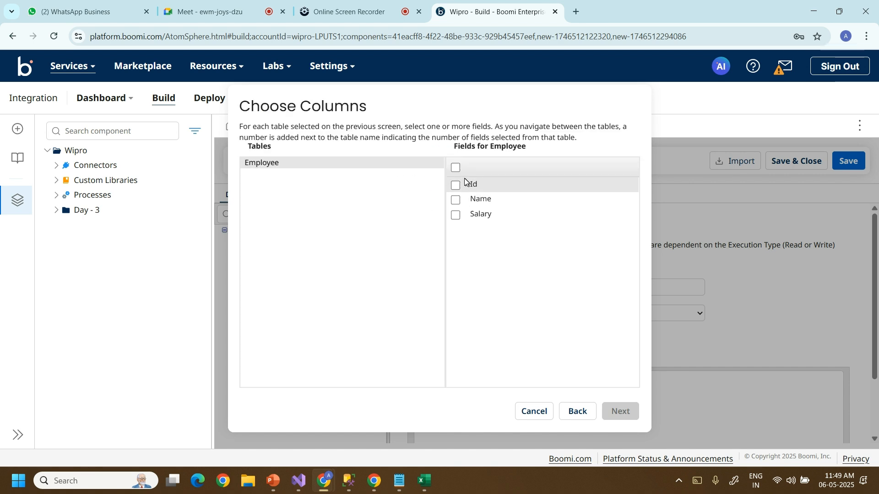
pyautogui.click(457, 171)
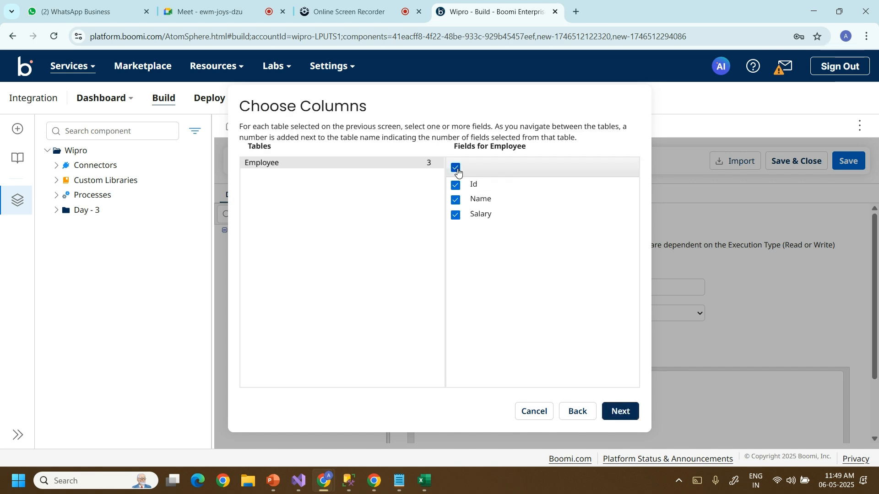
pyautogui.click(615, 417)
pyautogui.click(615, 418)
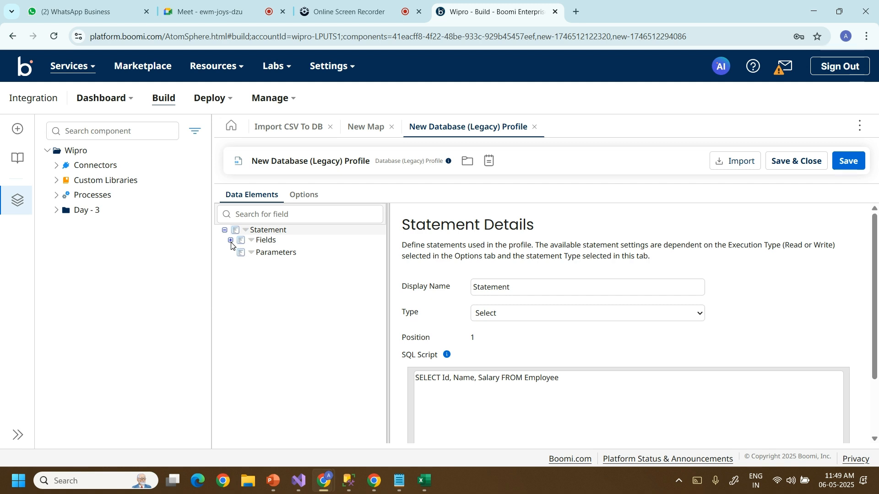
# Expand the database profile's Fields and review the Id, Salary and Name fields.
pyautogui.click(230, 241)
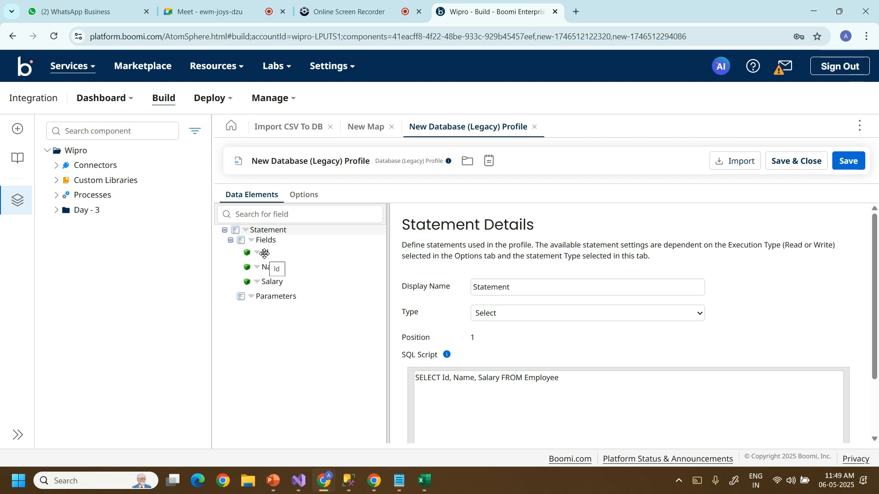
pyautogui.click(264, 253)
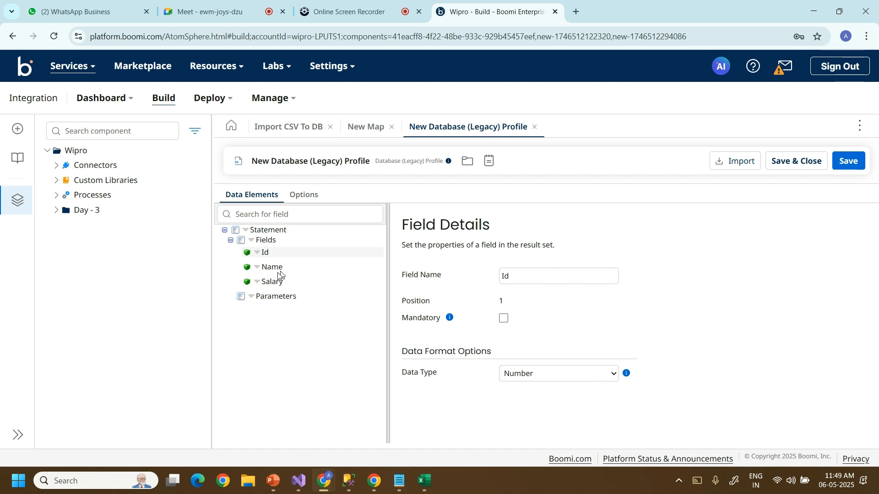
pyautogui.click(270, 283)
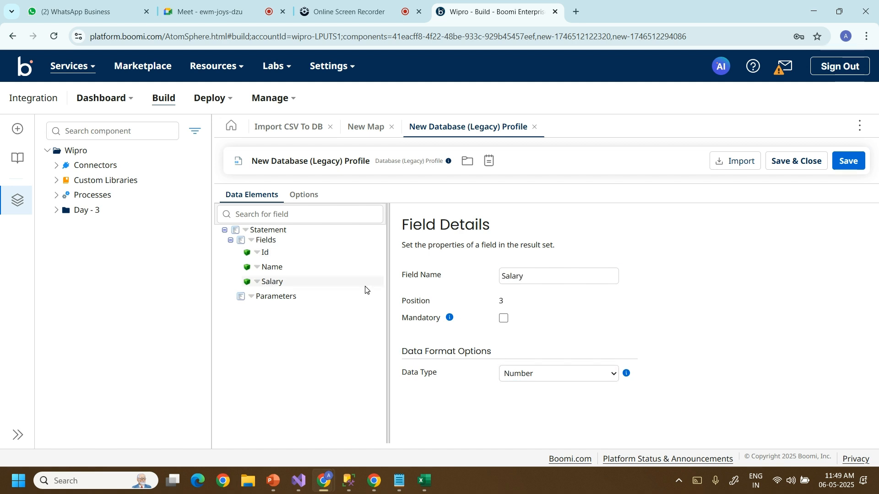
pyautogui.click(282, 268)
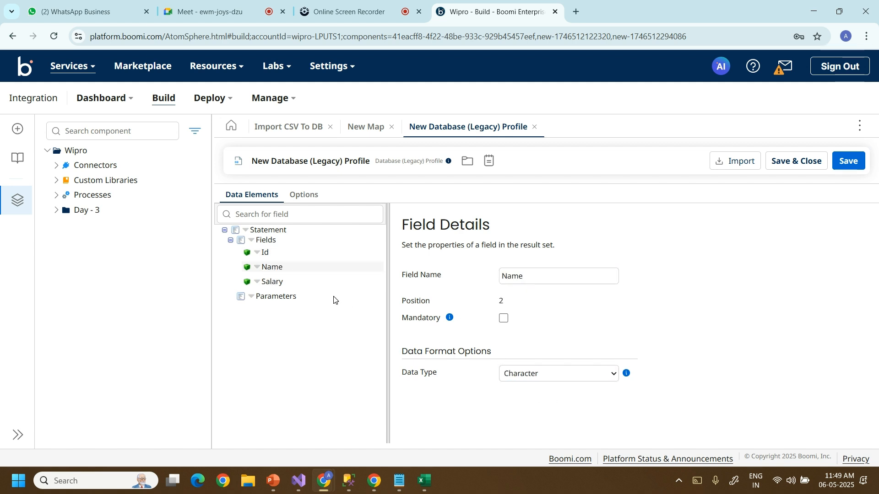
# Save New Database (Legacy) Profile 2 as the map destination and expand both profiles' fields.
pyautogui.click(790, 162)
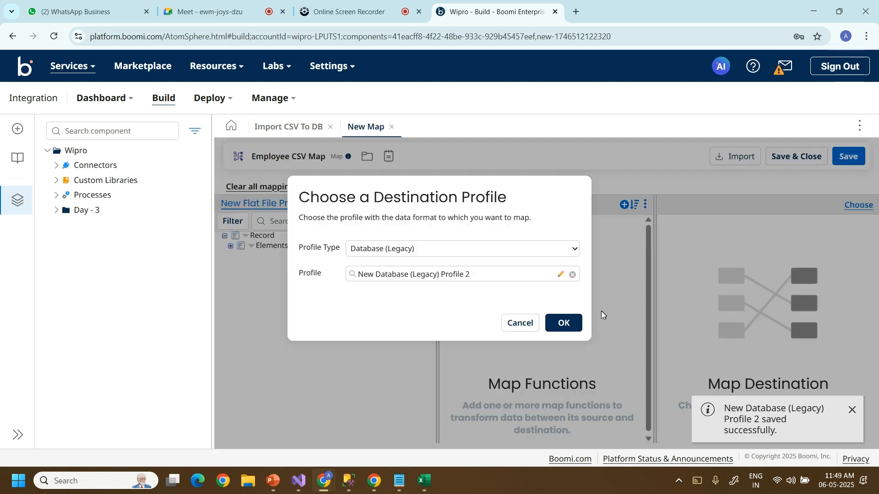
pyautogui.click(563, 323)
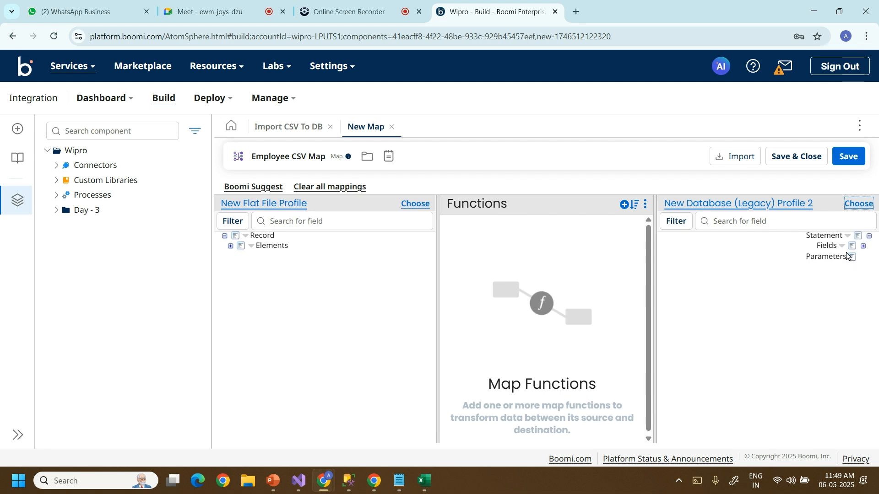
pyautogui.click(864, 246)
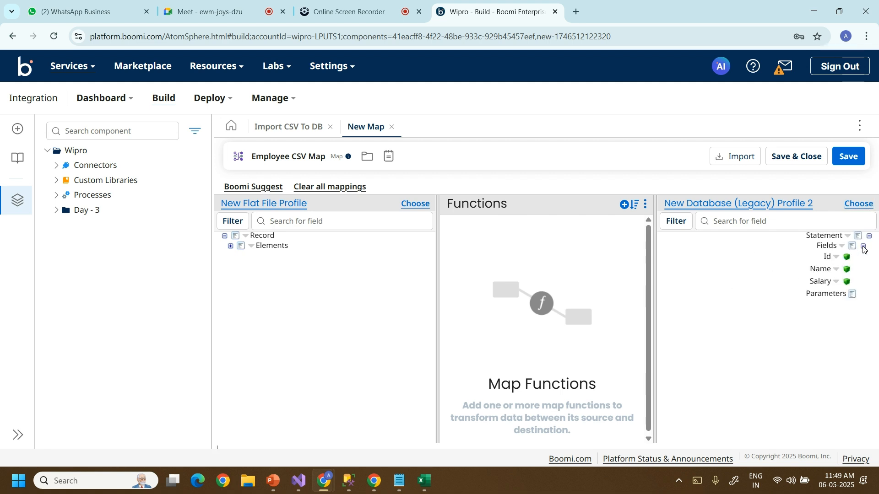
pyautogui.click(230, 247)
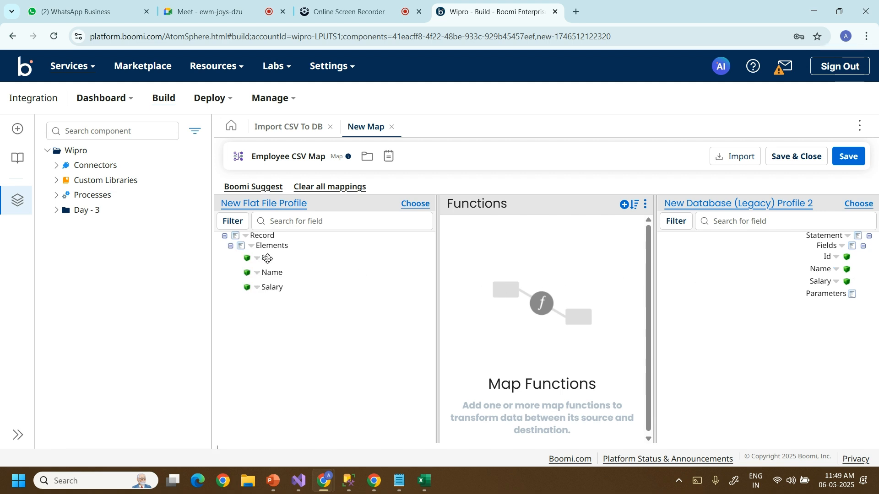
# Link source Id, Name and Salary to the same-named destination database fields.
pyautogui.moveTo(268, 259); pyautogui.dragTo(812, 261)
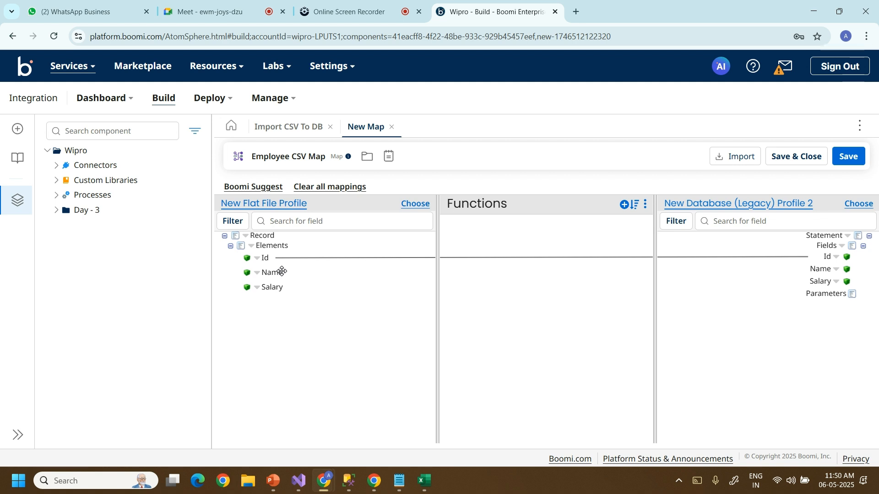
pyautogui.moveTo(280, 273); pyautogui.dragTo(811, 268)
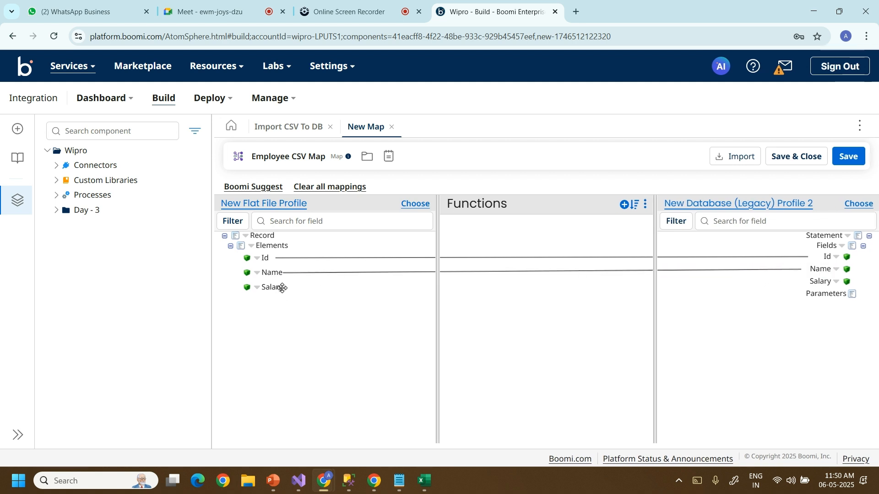
pyautogui.moveTo(281, 288); pyautogui.dragTo(802, 286)
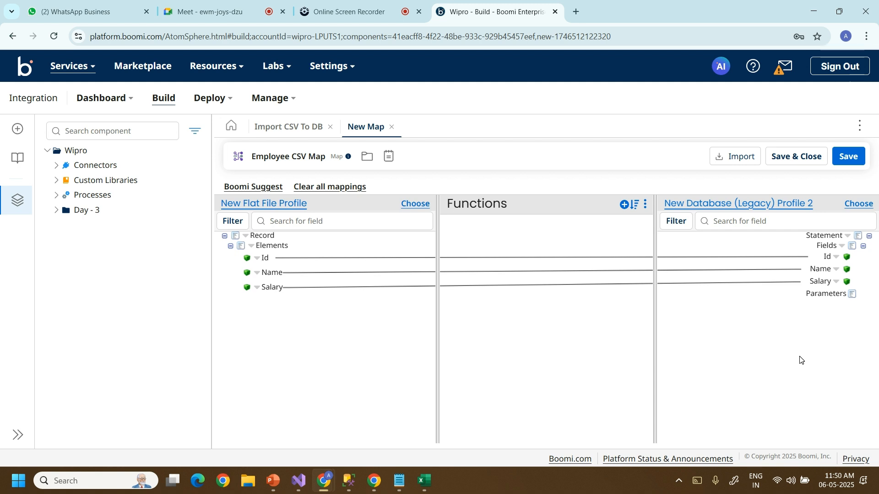
# Save the Employee CSV Map step, wire it between Message and Database, then bring up SSMS.
pyautogui.click(795, 157)
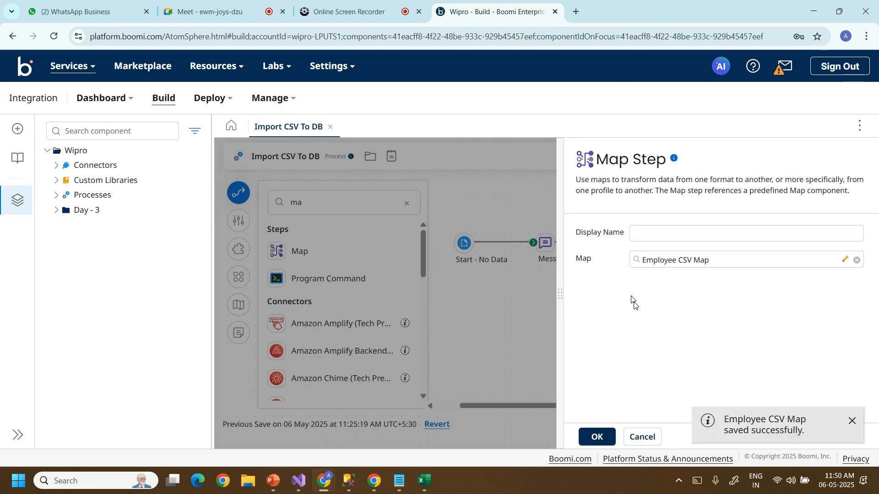
pyautogui.click(597, 438)
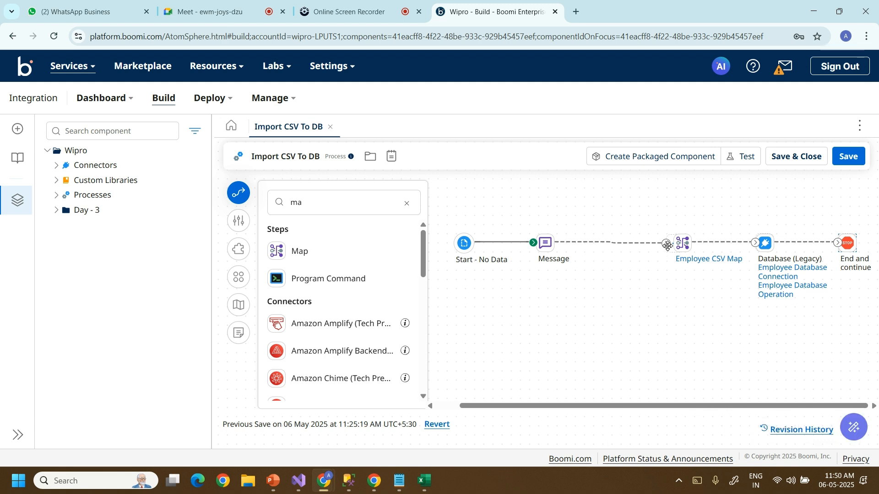
pyautogui.moveTo(678, 244); pyautogui.dragTo(686, 243)
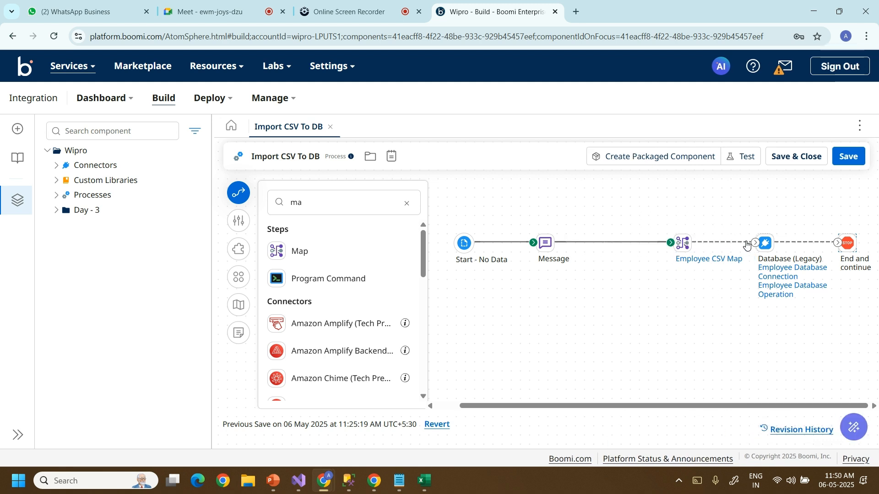
pyautogui.moveTo(756, 245); pyautogui.dragTo(758, 244)
pyautogui.click(349, 481)
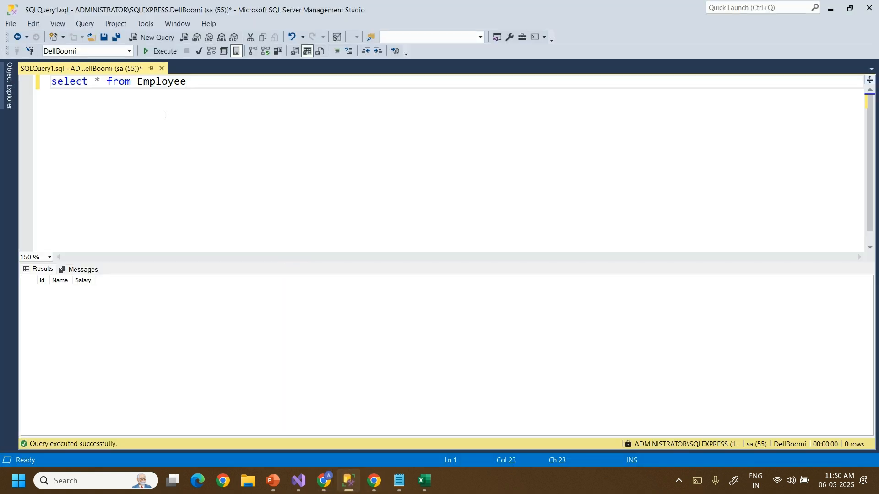
# Re-run 'select * from Employee' in SSMS, getting 0 rows, and minimize back to Boomi.
pyautogui.moveTo(190, 86); pyautogui.dragTo(41, 82)
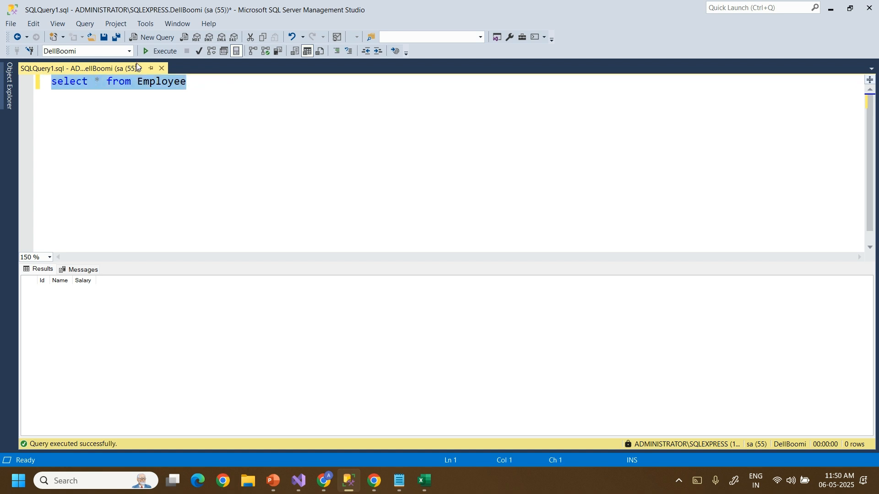
pyautogui.click(158, 52)
pyautogui.click(831, 8)
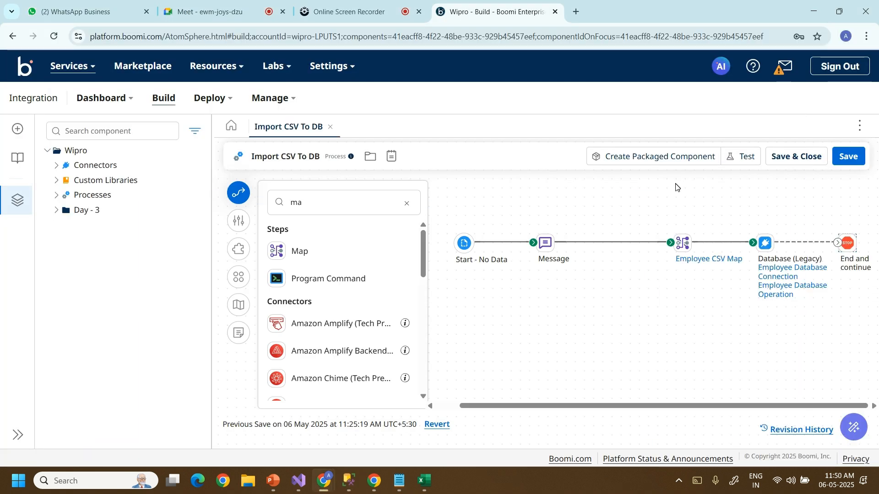
# Save the Import CSV To DB process and launch a test run on the Administrator runtime.
pyautogui.click(746, 162)
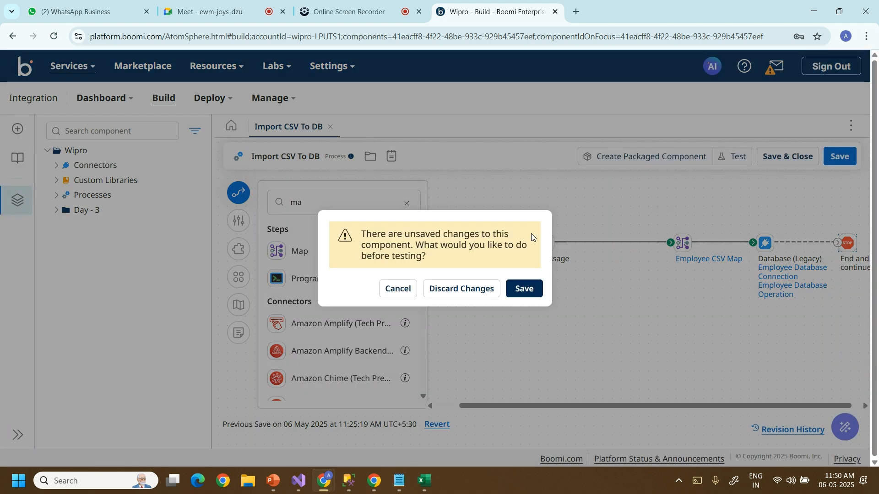
pyautogui.click(525, 289)
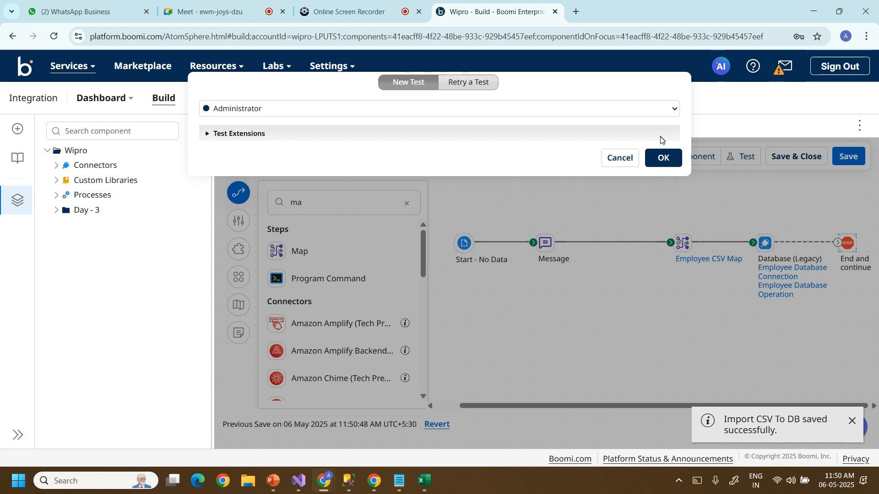
pyautogui.click(666, 158)
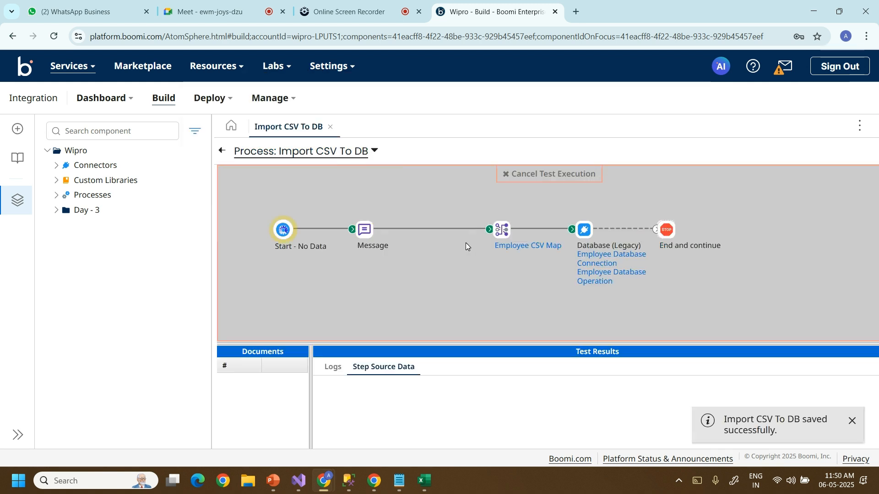
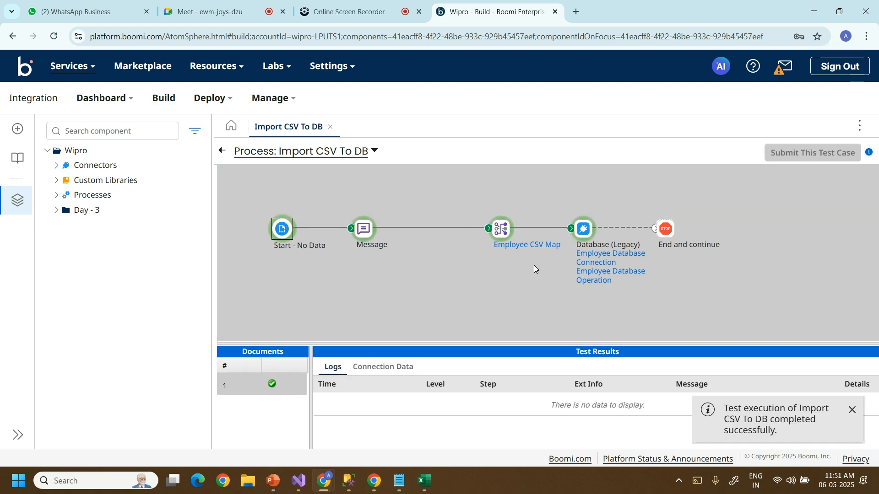
# Re-run the Employee query in SSMS, then return to the Boomi process test view.
pyautogui.click(352, 480)
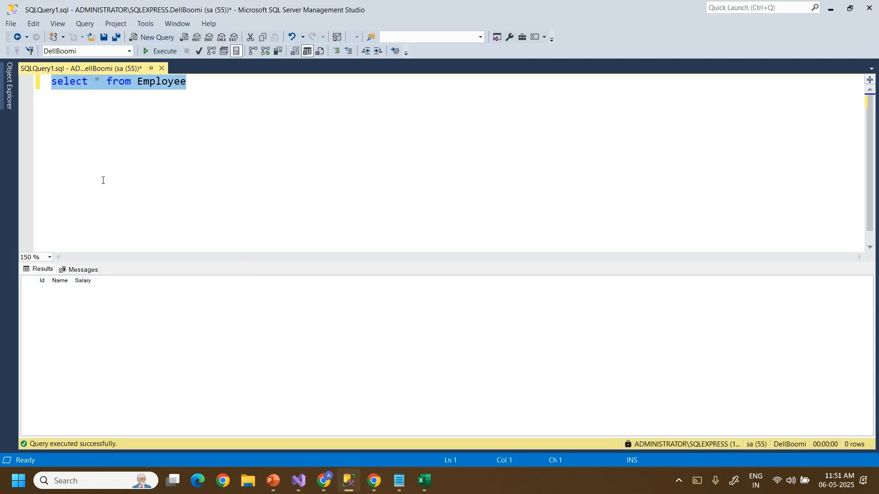
pyautogui.click(162, 53)
pyautogui.moveTo(333, 486)
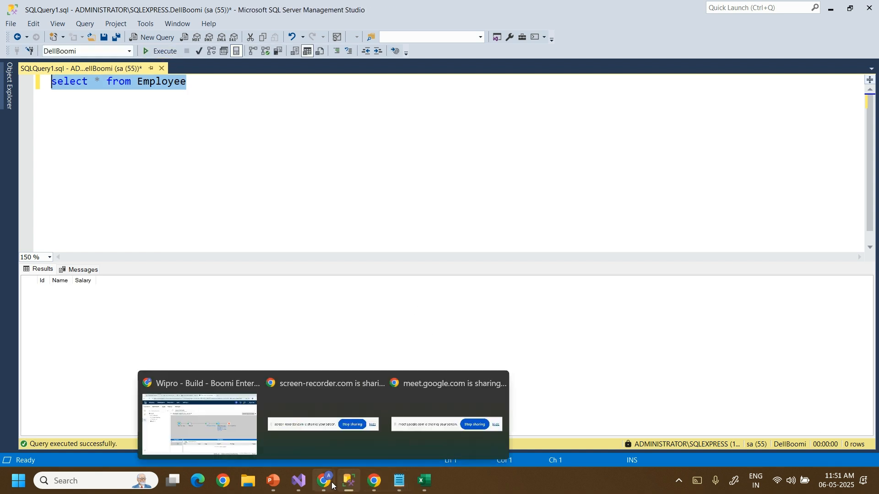
pyautogui.click(233, 427)
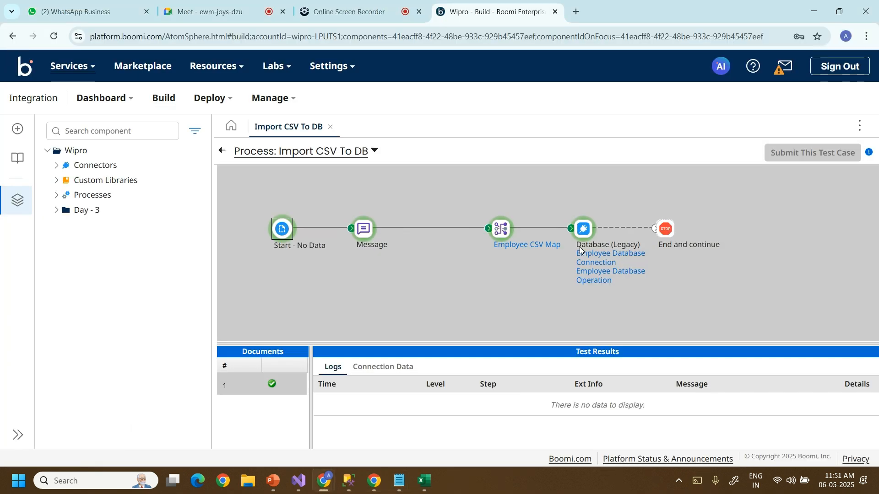
# Connect the Database step to End and continue, save, and start a test run.
pyautogui.click(221, 151)
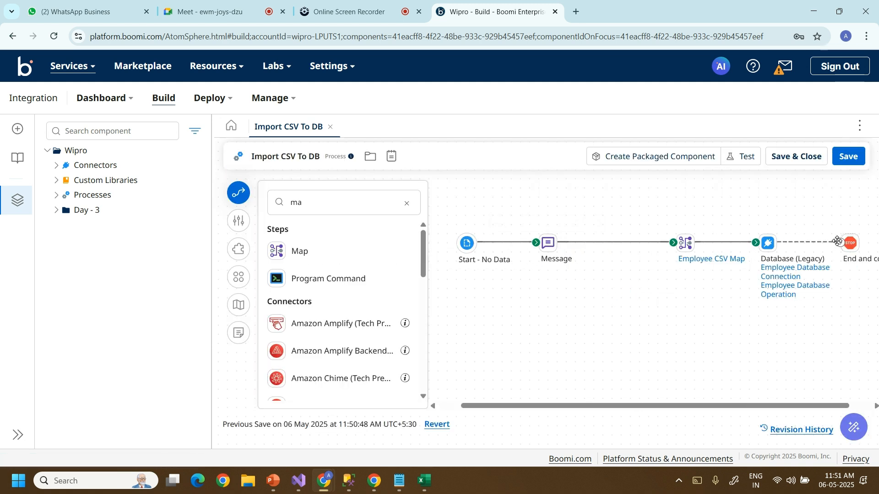
pyautogui.moveTo(841, 243); pyautogui.dragTo(847, 243)
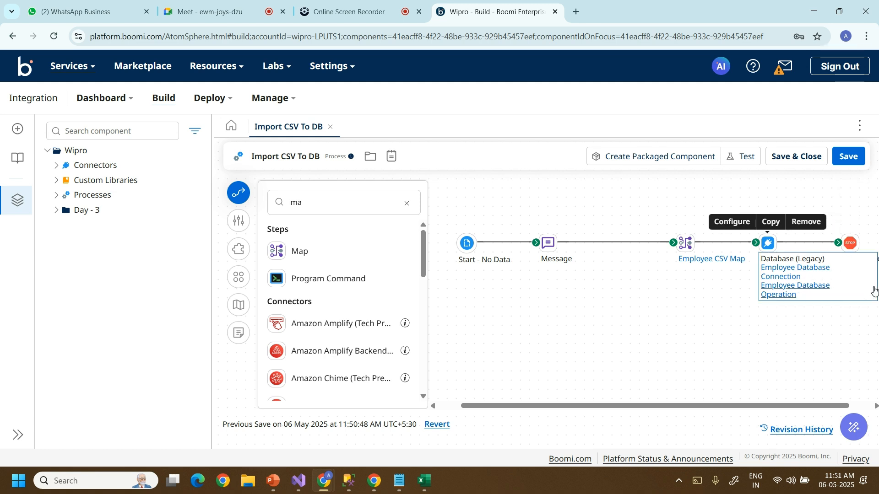
pyautogui.click(742, 159)
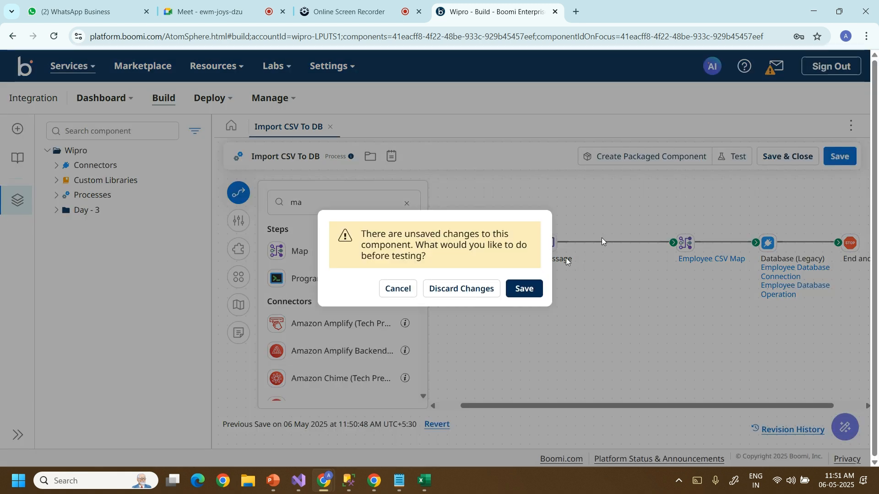
pyautogui.click(524, 289)
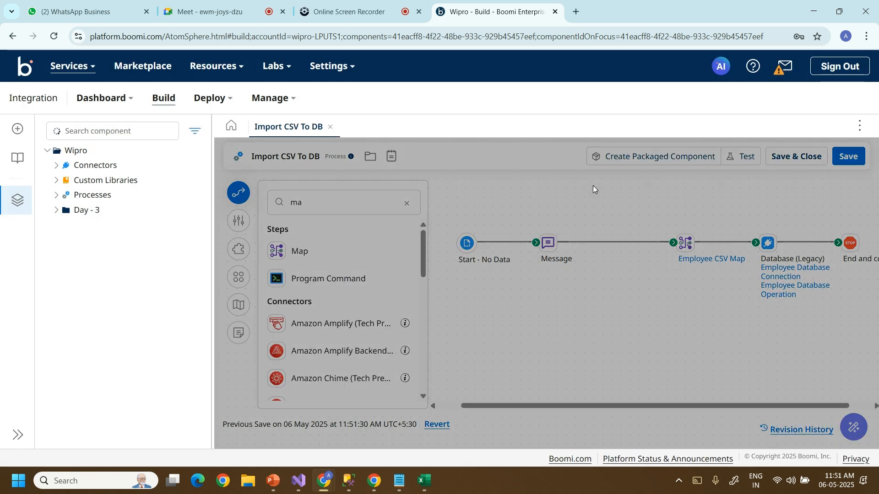
pyautogui.click(664, 158)
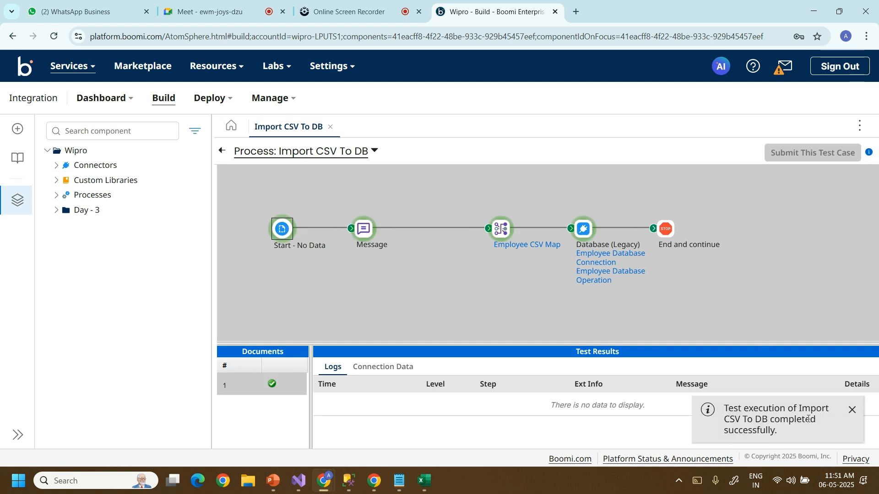
# Re-run 'select * from Employee' in SSMS, still 0 rows, and minimize SSMS.
pyautogui.click(350, 481)
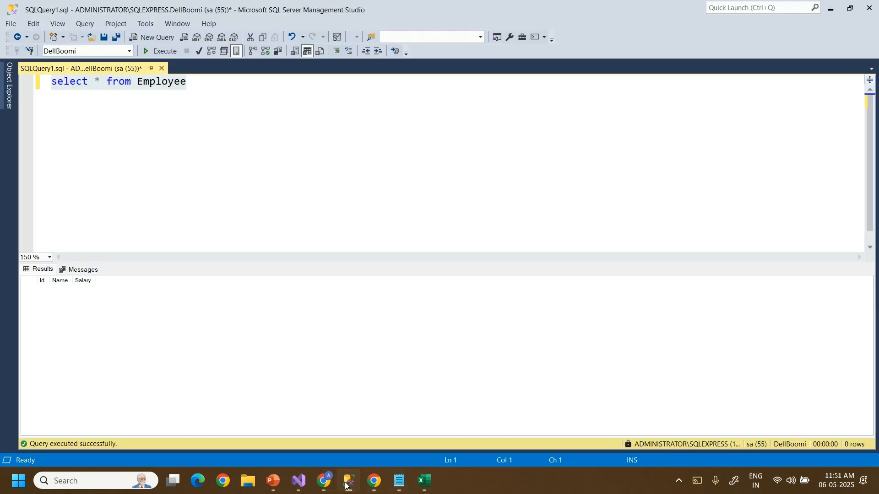
pyautogui.click(164, 55)
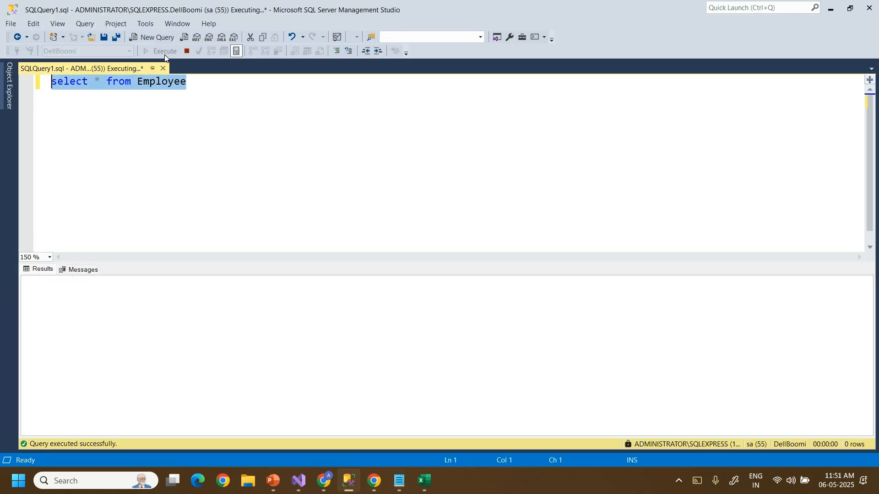
pyautogui.click(165, 56)
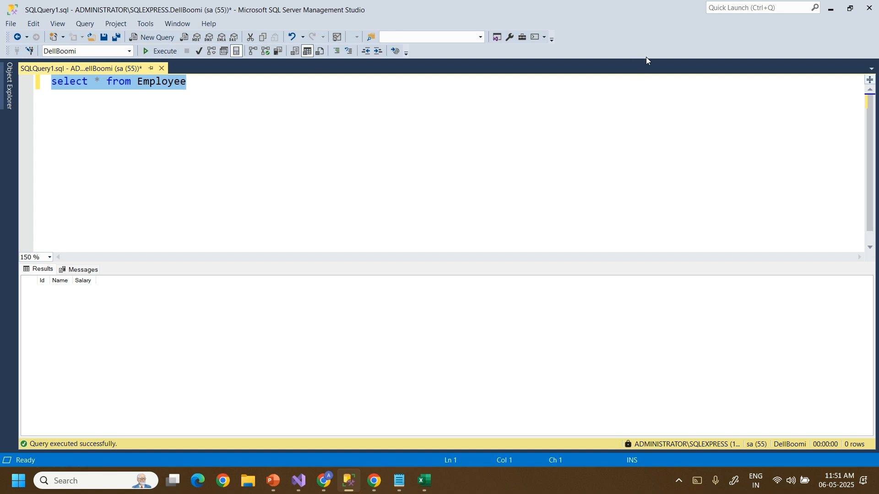
pyautogui.click(831, 9)
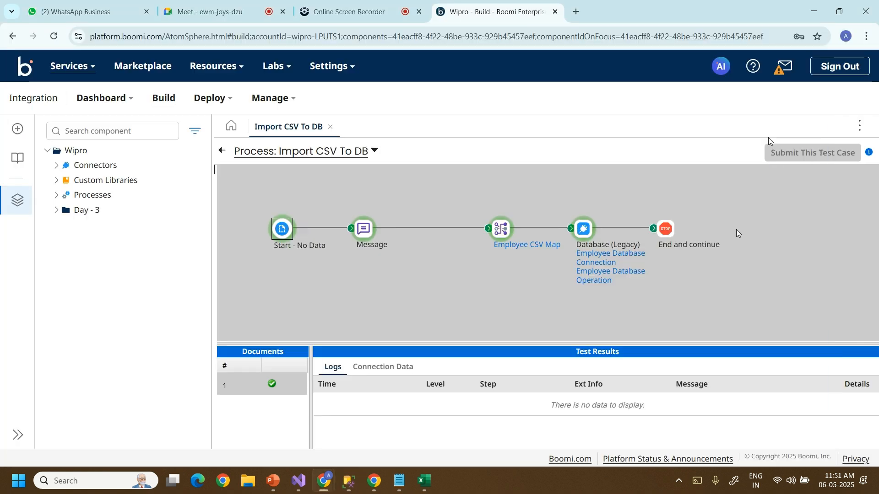
pyautogui.click(396, 367)
pyautogui.click(368, 234)
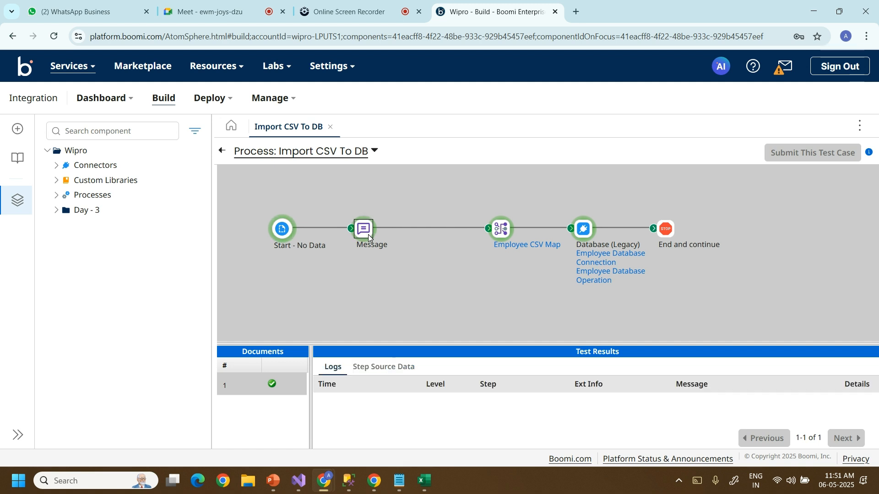
pyautogui.click(382, 367)
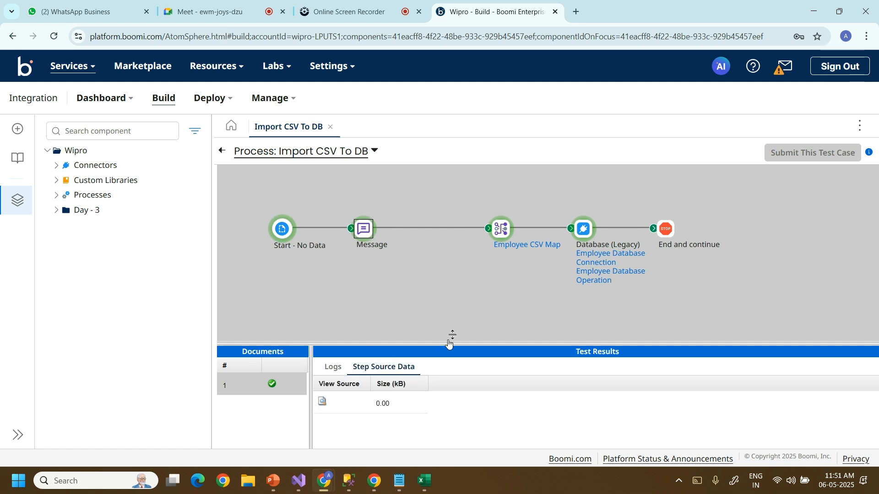
pyautogui.click(506, 236)
pyautogui.click(323, 402)
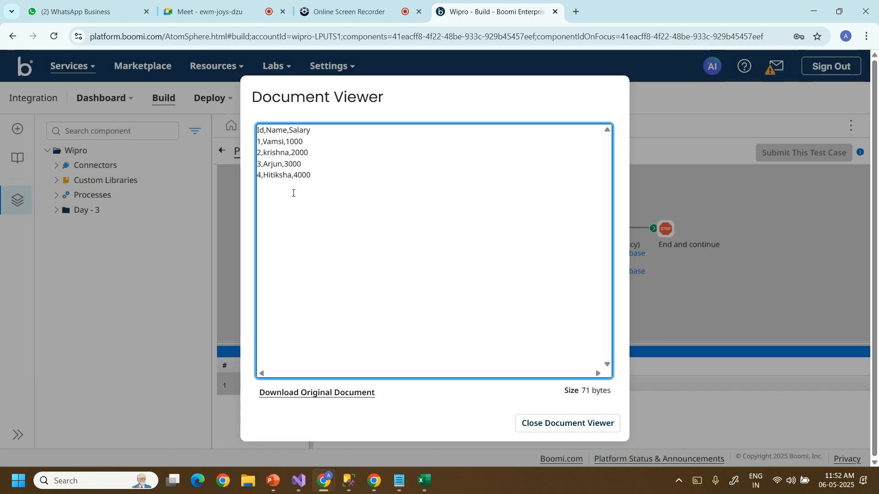
pyautogui.click(543, 422)
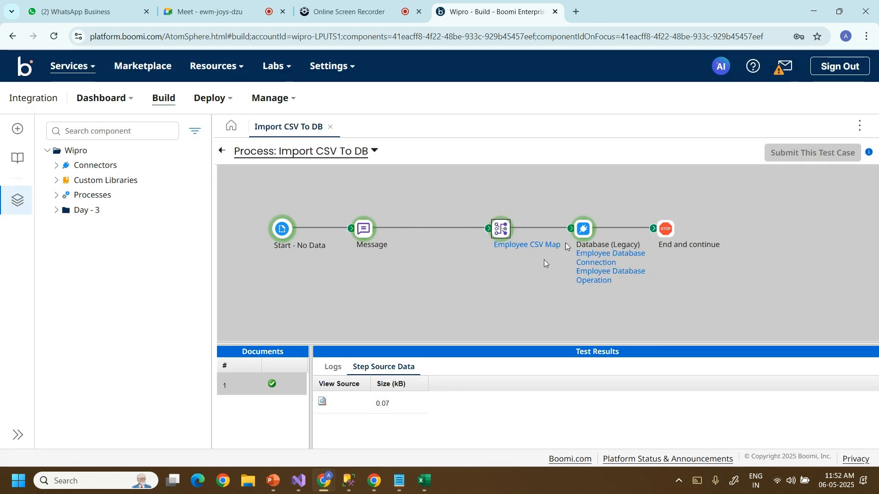
pyautogui.click(585, 230)
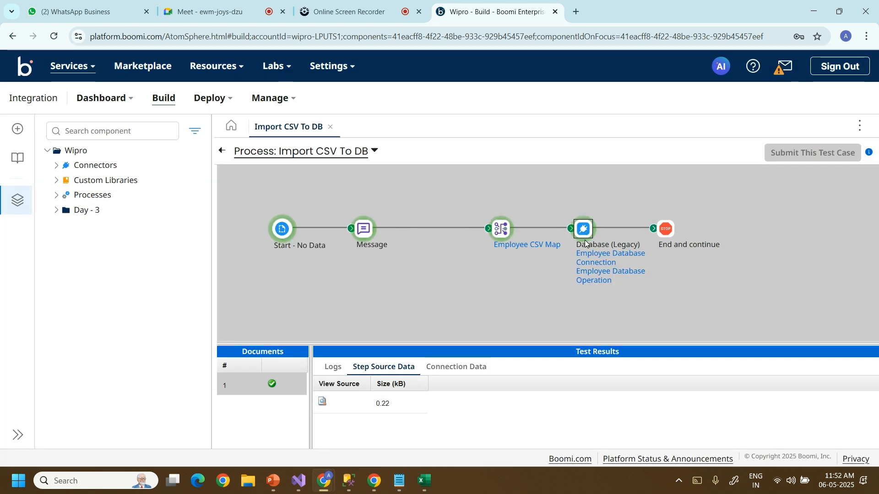
pyautogui.click(323, 402)
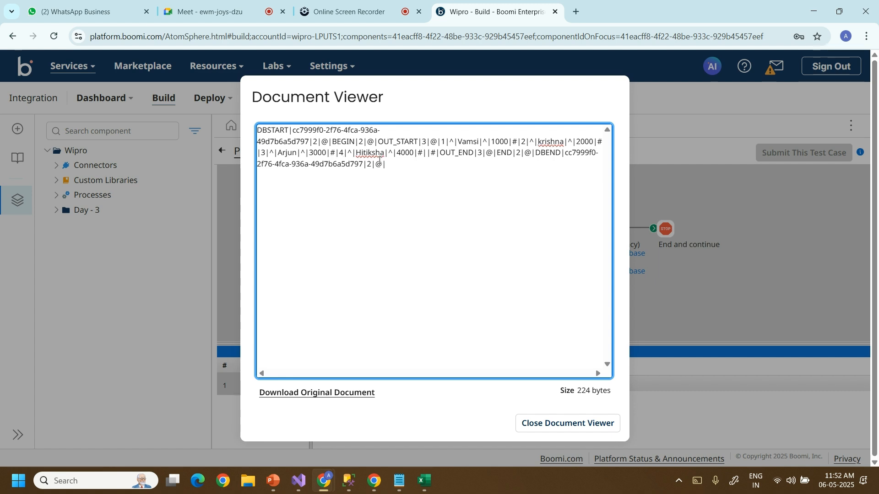
pyautogui.click(567, 423)
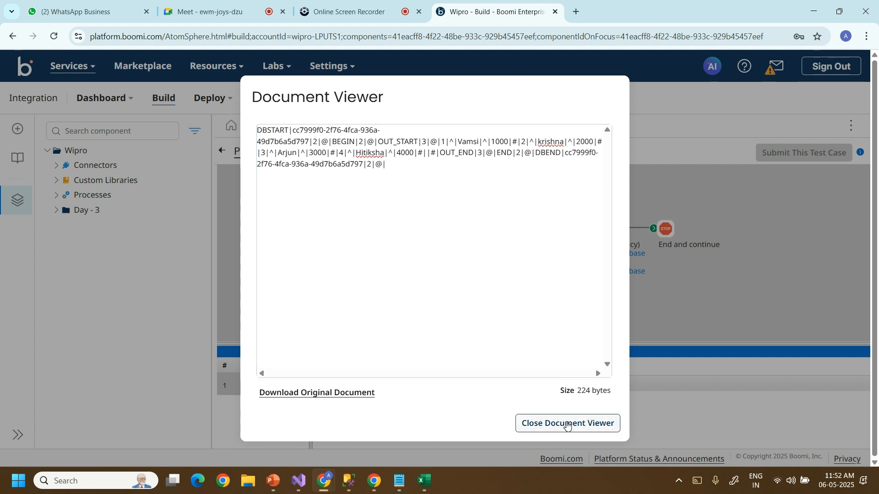
pyautogui.click(666, 231)
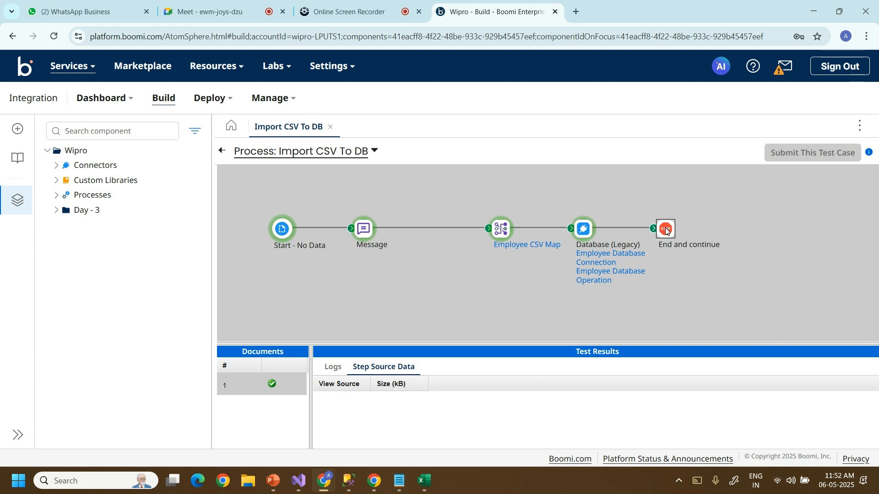
pyautogui.click(333, 367)
pyautogui.click(365, 372)
# Reconnect Database to End and continue, save, and test-run on the Administrator atom.
pyautogui.click(223, 153)
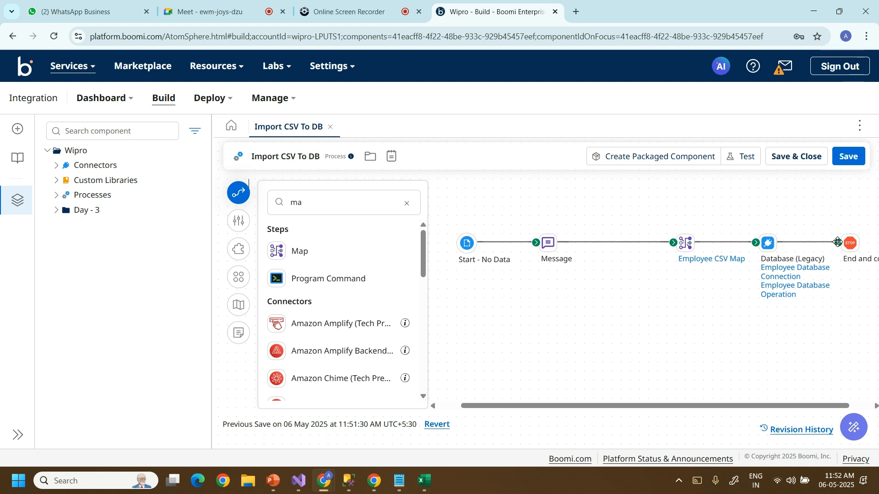
pyautogui.moveTo(837, 242); pyautogui.dragTo(850, 245)
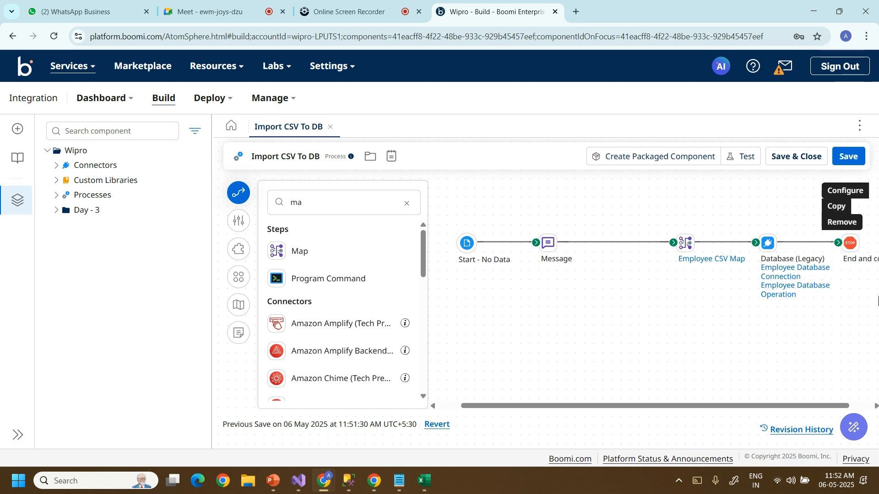
pyautogui.click(849, 156)
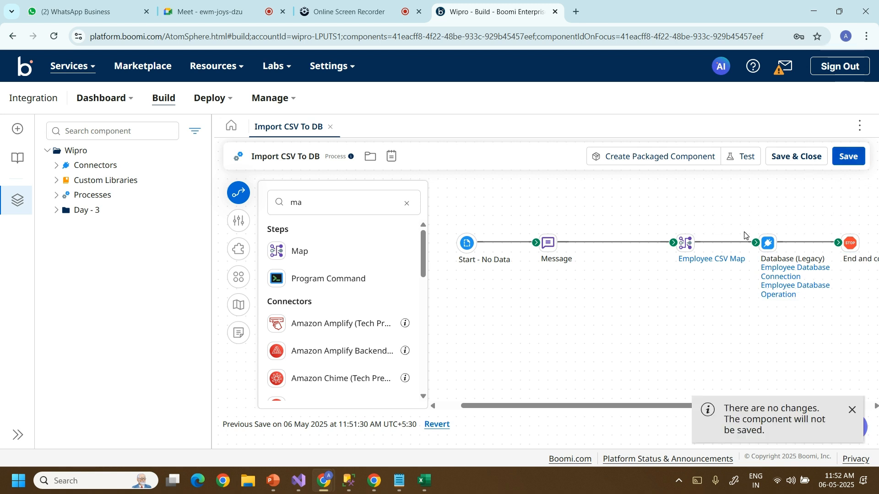
pyautogui.click(748, 163)
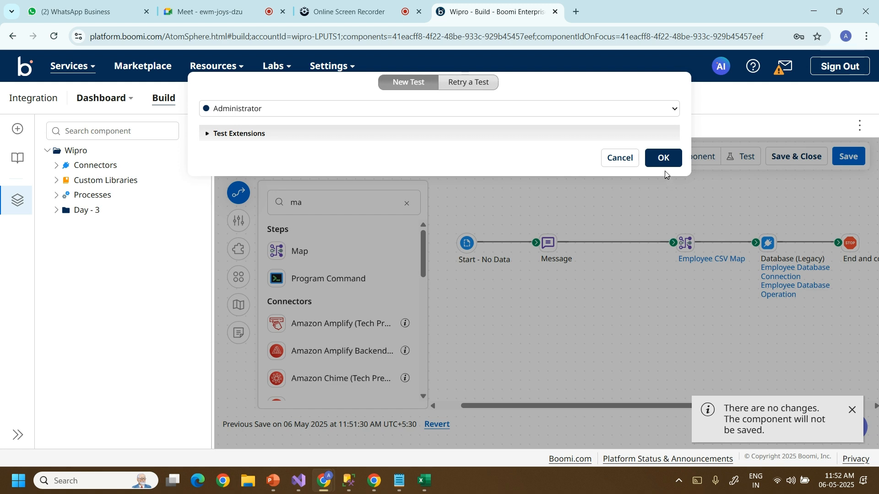
pyautogui.click(661, 159)
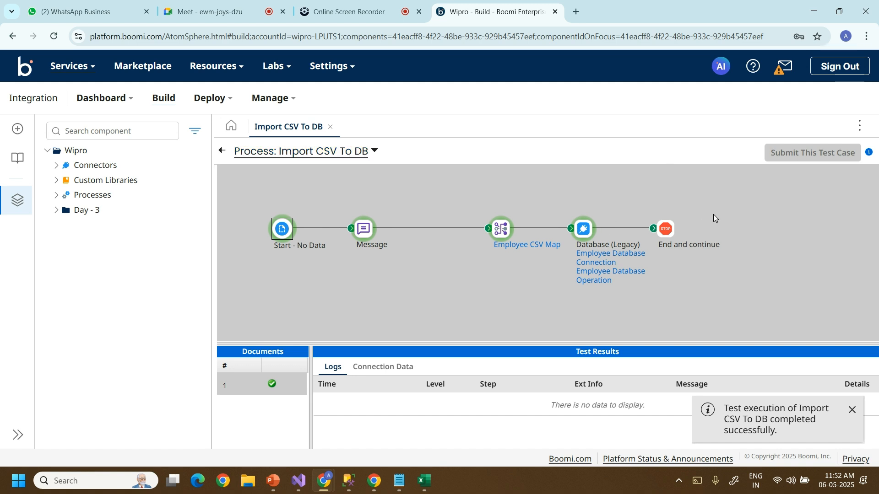
# Select and execute 'select * from Employee' again, confirming 0 rows, then minimize SSMS.
pyautogui.click(349, 481)
pyautogui.click(169, 54)
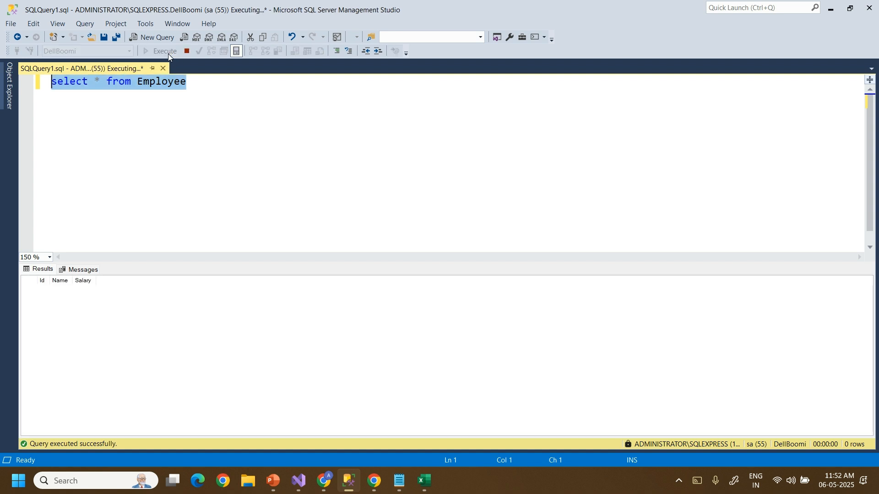
pyautogui.click(64, 95)
pyautogui.hotkey('ctrl', 'a')
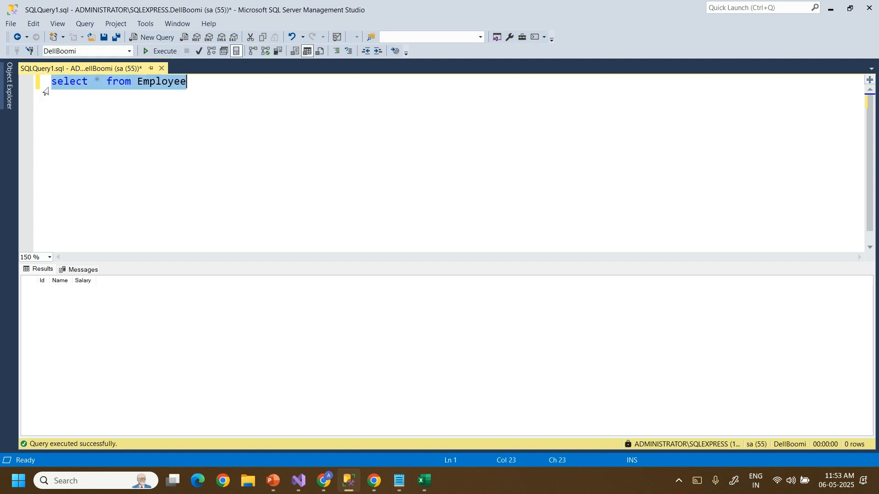
pyautogui.click(150, 52)
pyautogui.click(831, 12)
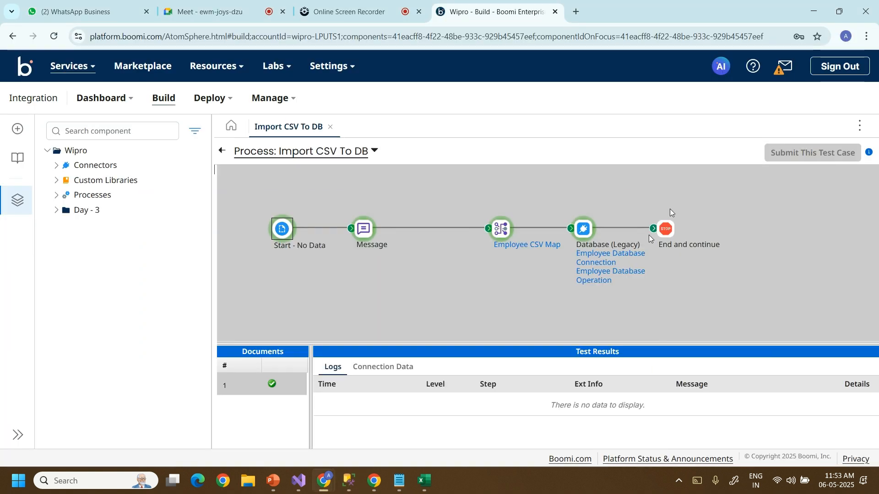
# View the incoming document of the Employee CSV Map step in the test results.
pyautogui.click(497, 236)
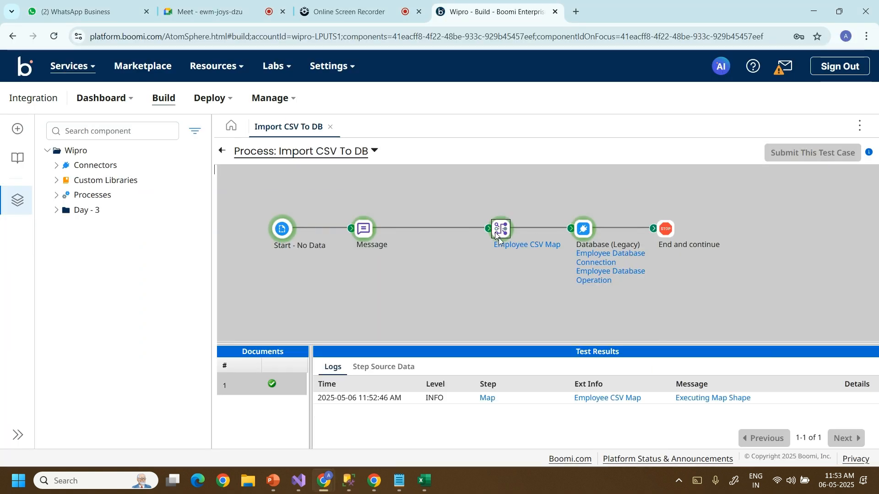
pyautogui.click(389, 371)
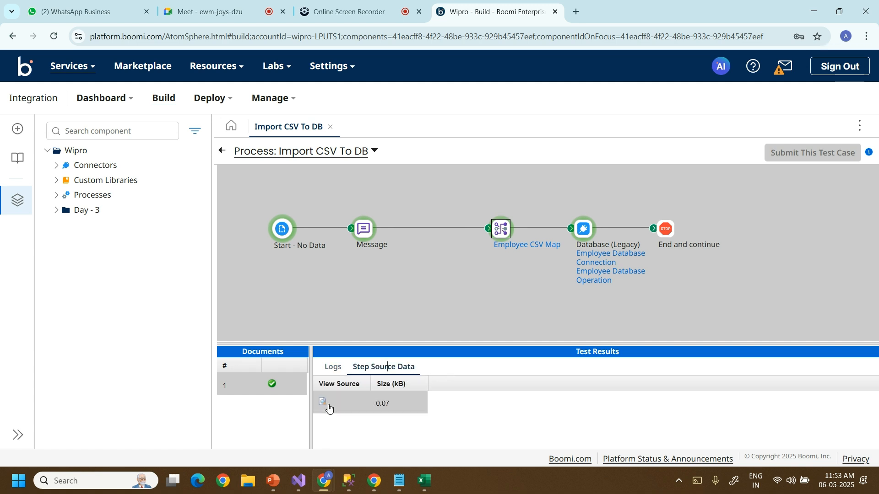
pyautogui.click(322, 403)
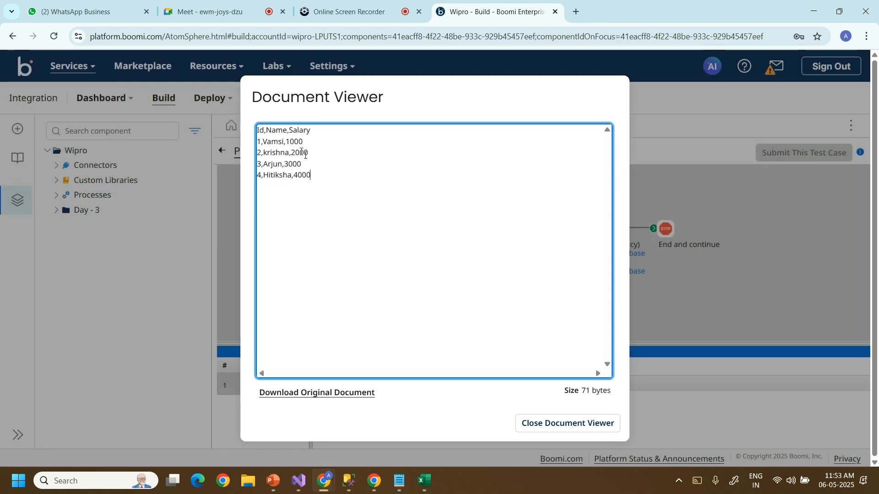
pyautogui.click(326, 233)
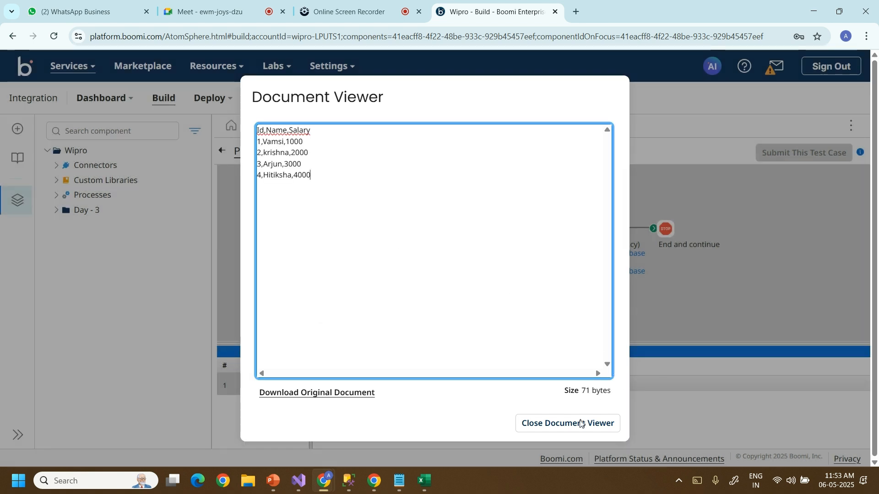
pyautogui.click(590, 427)
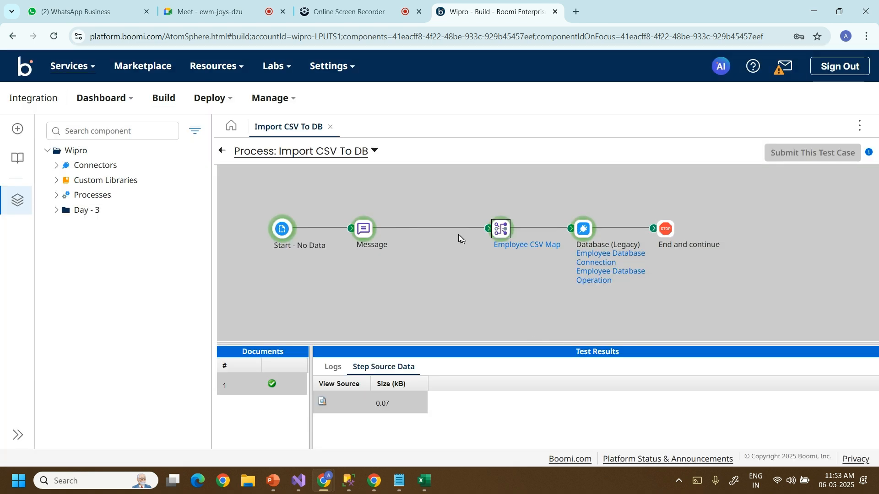
# Inspect the Database (Legacy) step's 224-byte, four-record input document and the End and continue step.
pyautogui.click(582, 231)
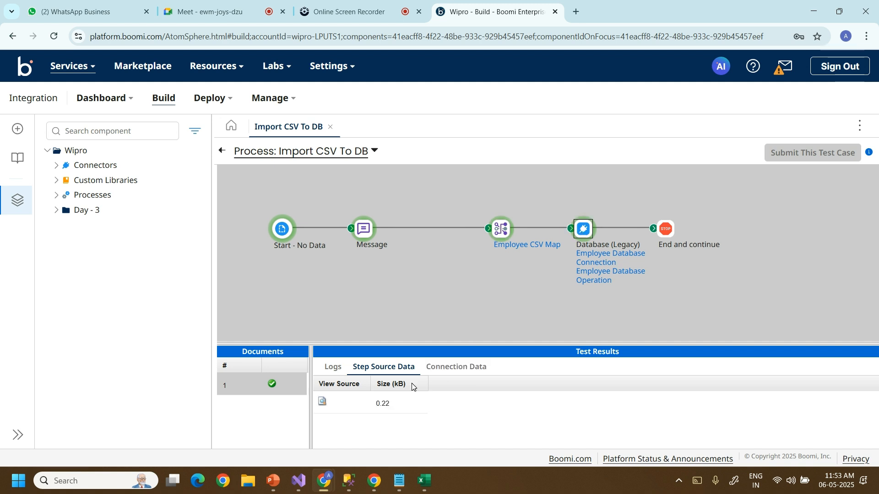
pyautogui.click(322, 404)
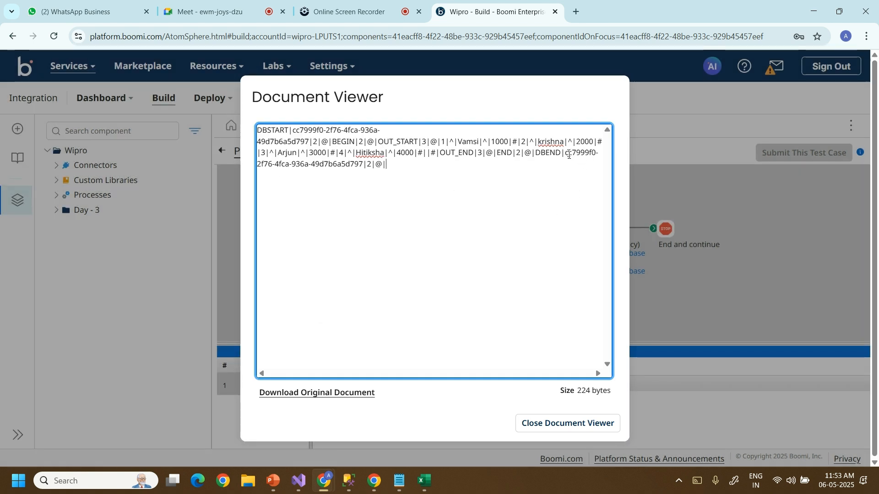
pyautogui.click(576, 423)
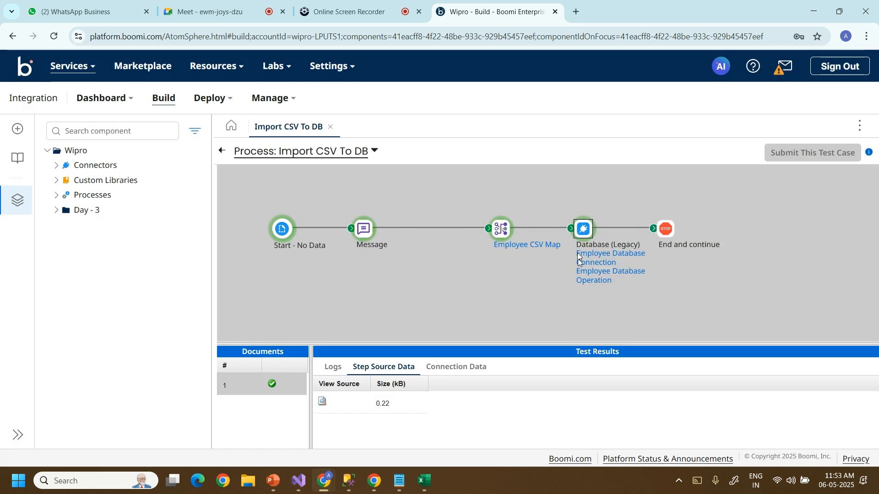
pyautogui.click(666, 229)
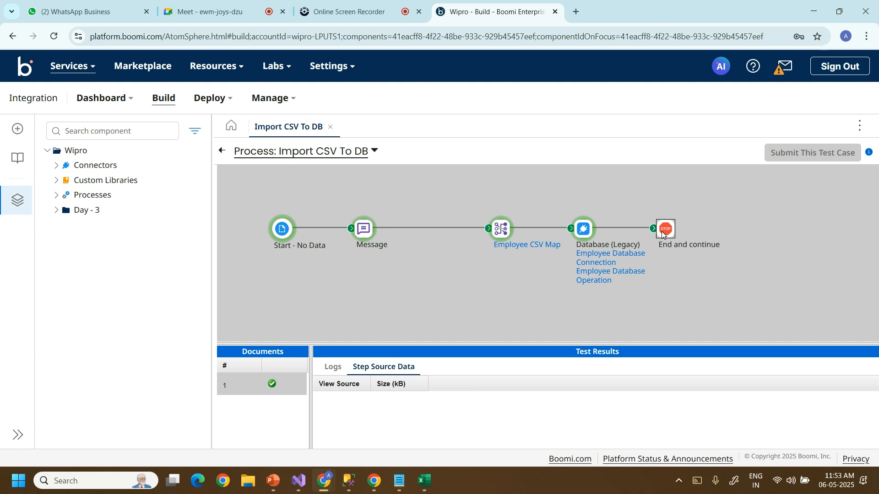
pyautogui.click(581, 233)
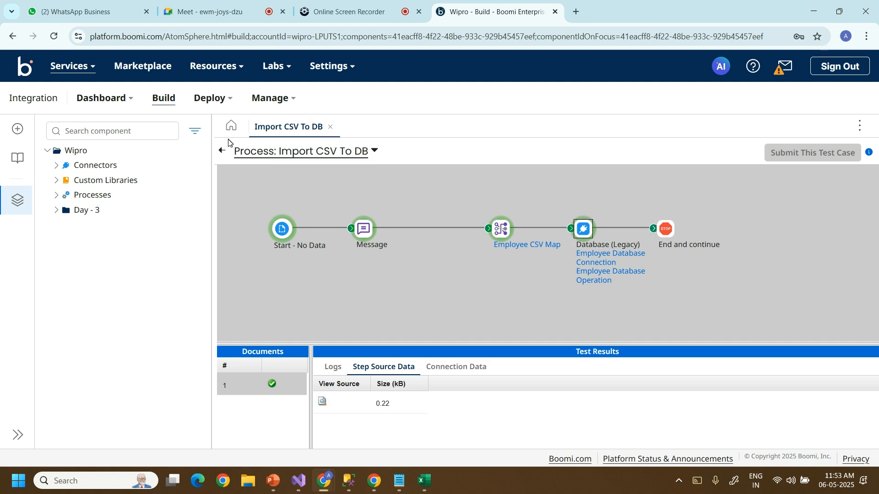
# Open the Employee CSV Map component and expand its source elements and destination fields.
pyautogui.click(222, 151)
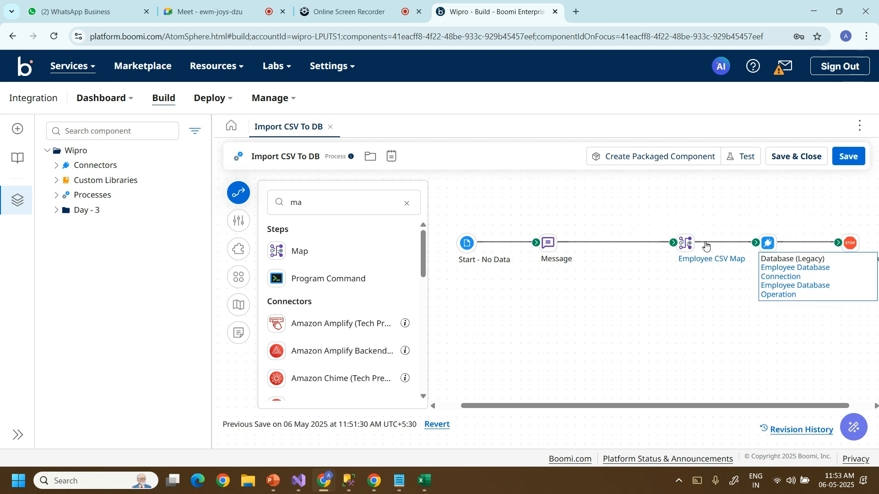
pyautogui.doubleClick(686, 245)
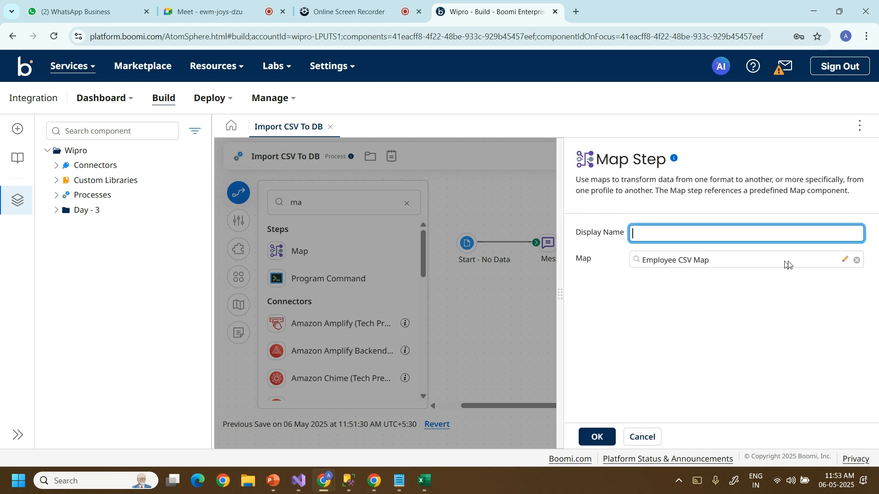
pyautogui.click(846, 260)
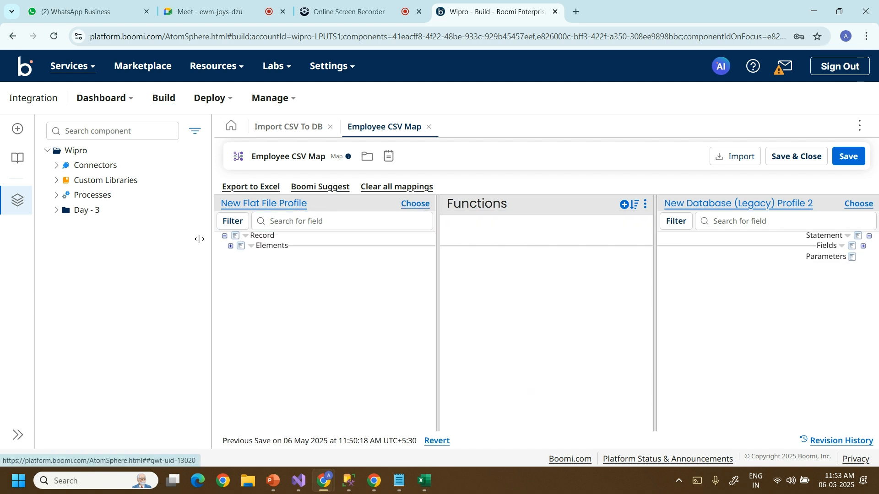
pyautogui.click(230, 248)
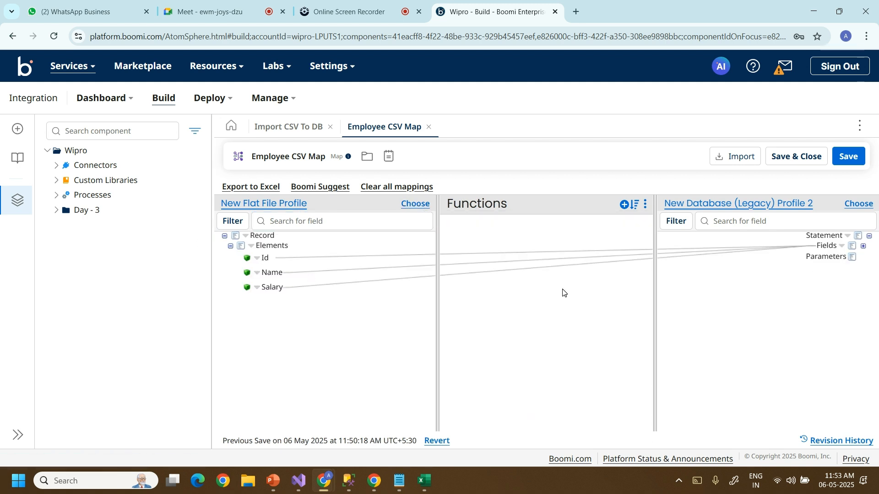
pyautogui.click(863, 248)
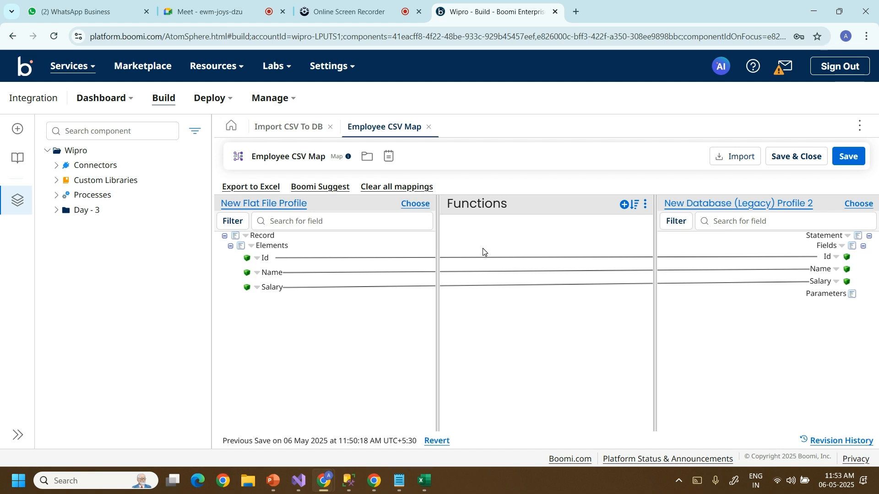
# Keep New Flat File Profile as source, set New Database (Legacy) Profile 2 as destination, and expand Id, Name, Salary.
pyautogui.click(412, 204)
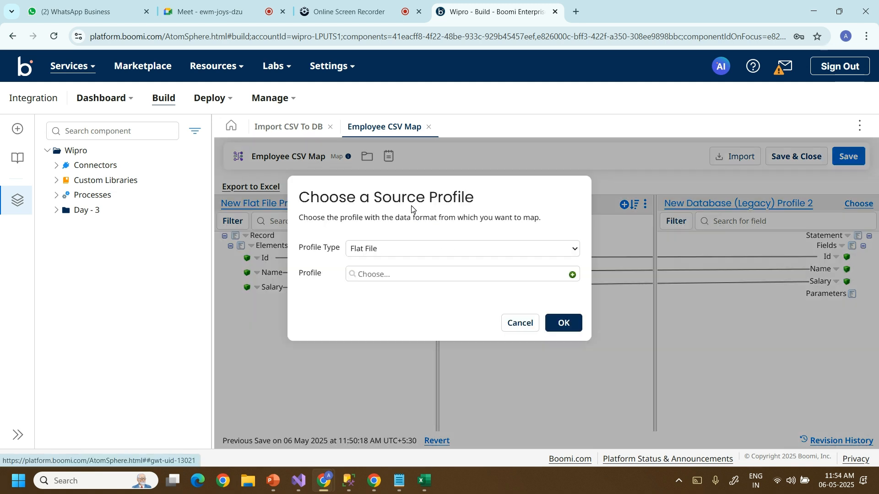
pyautogui.click(566, 321)
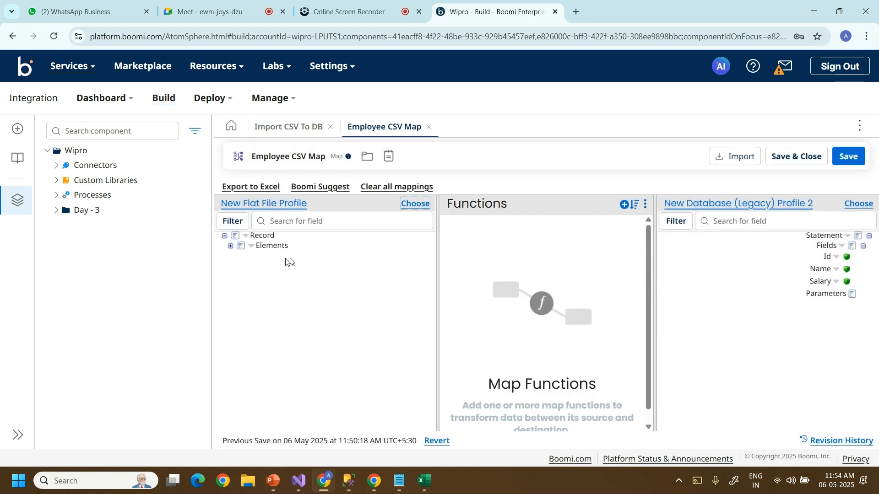
pyautogui.click(853, 205)
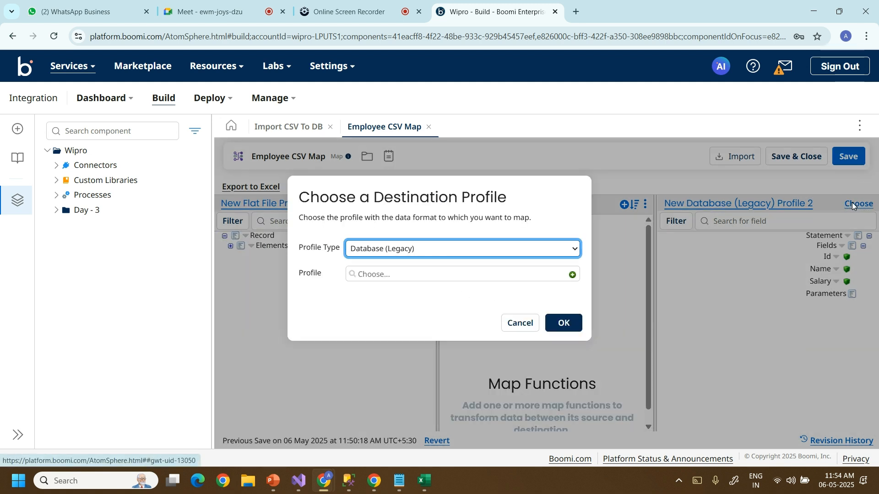
pyautogui.click(561, 323)
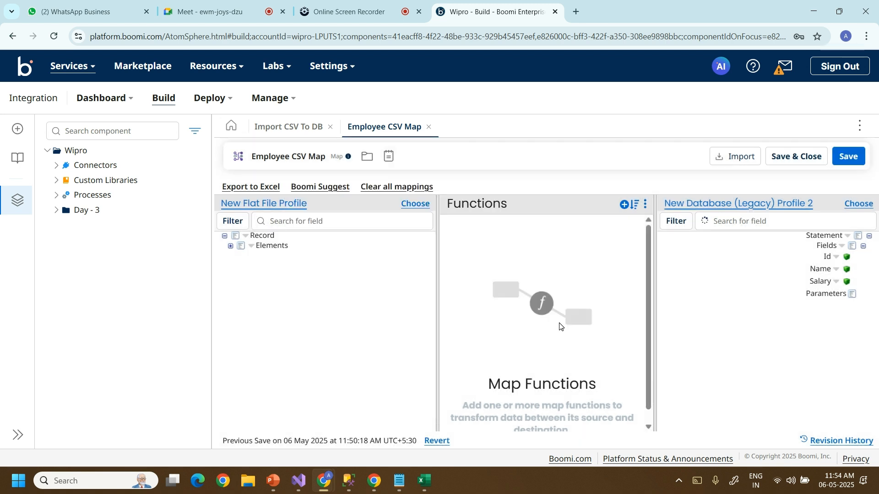
pyautogui.click(230, 246)
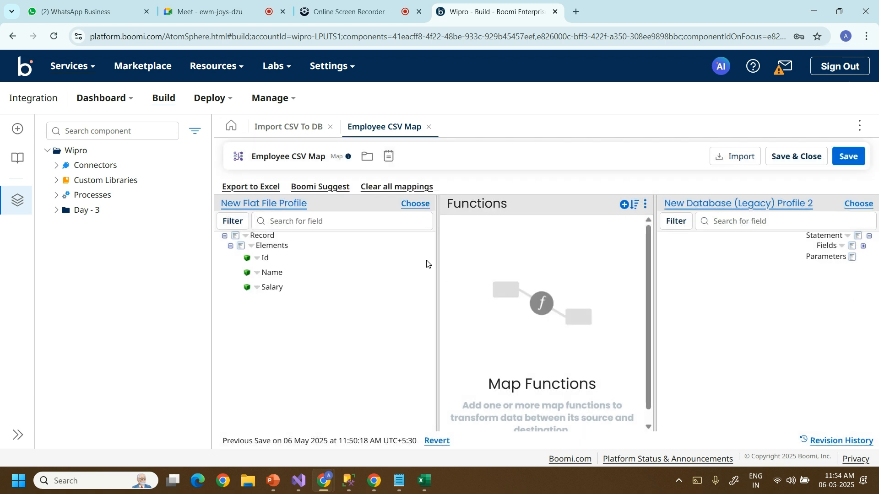
pyautogui.click(863, 246)
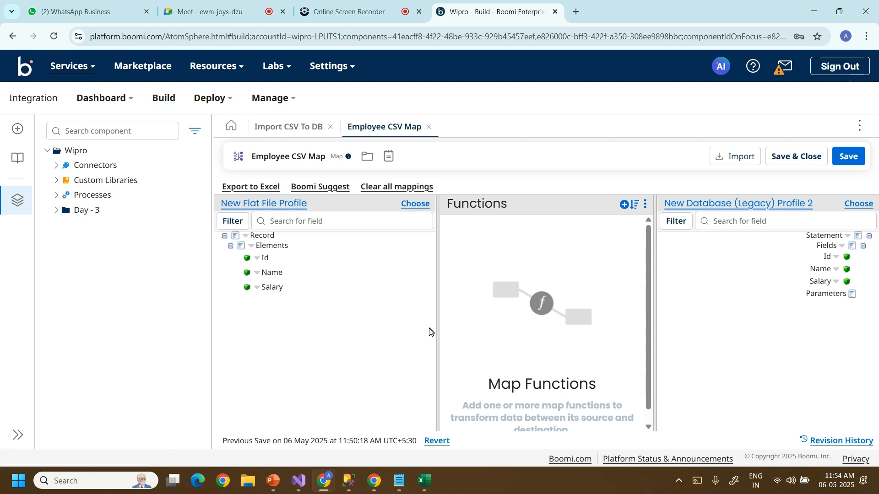
pyautogui.click(319, 188)
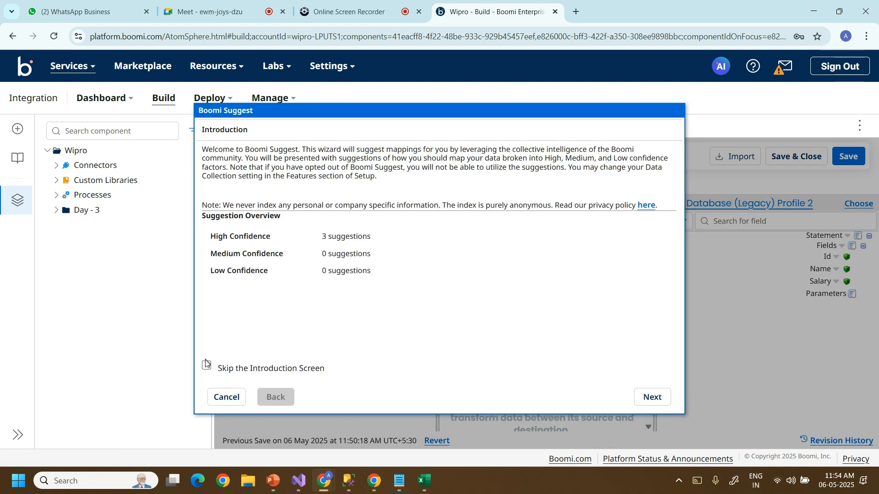
# Accept Boomi Suggest's three high-confidence mappings for Id, Name and Salary.
pyautogui.click(206, 366)
pyautogui.click(207, 365)
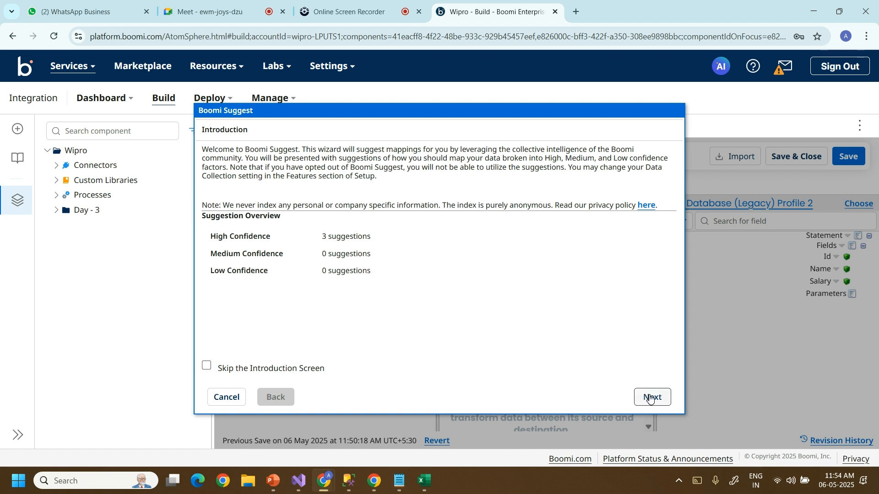
pyautogui.click(646, 397)
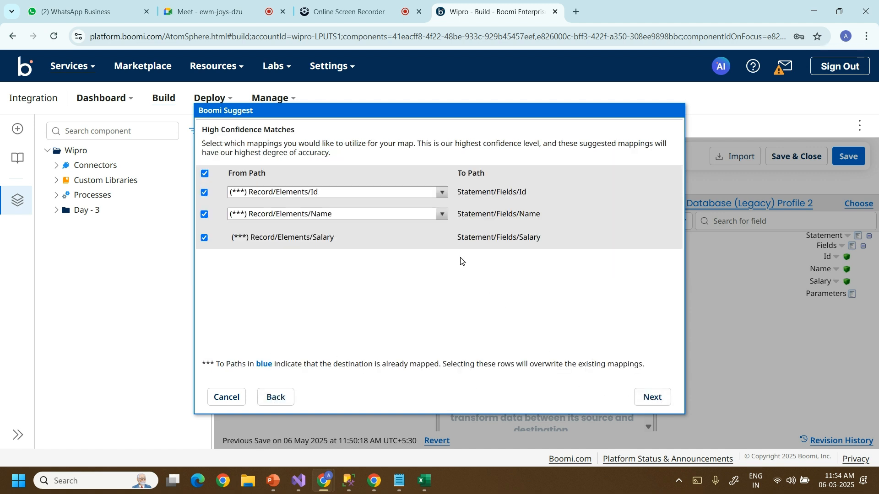
pyautogui.click(646, 398)
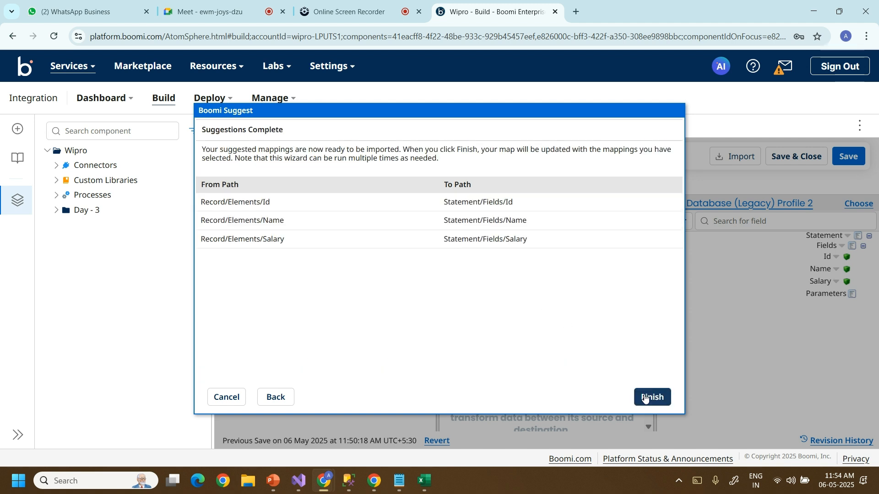
pyautogui.click(646, 397)
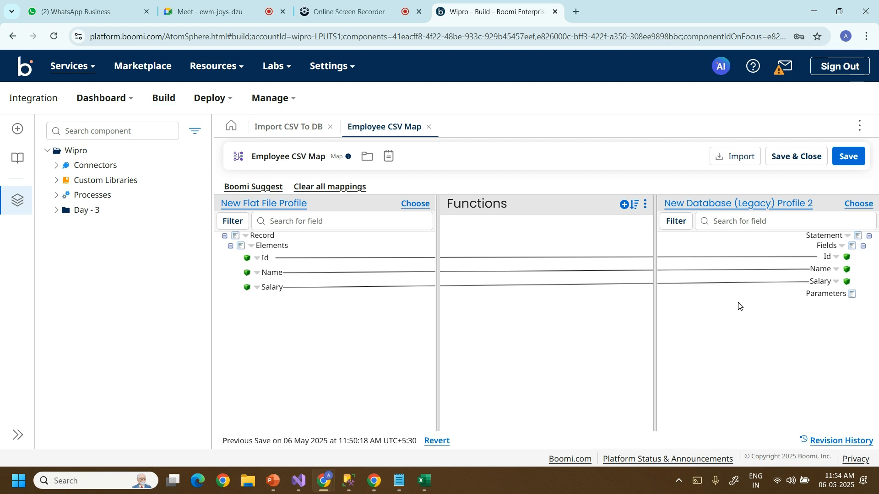
# Save and close the Employee CSV Map, confirm the Map step, and start a test.
pyautogui.click(797, 156)
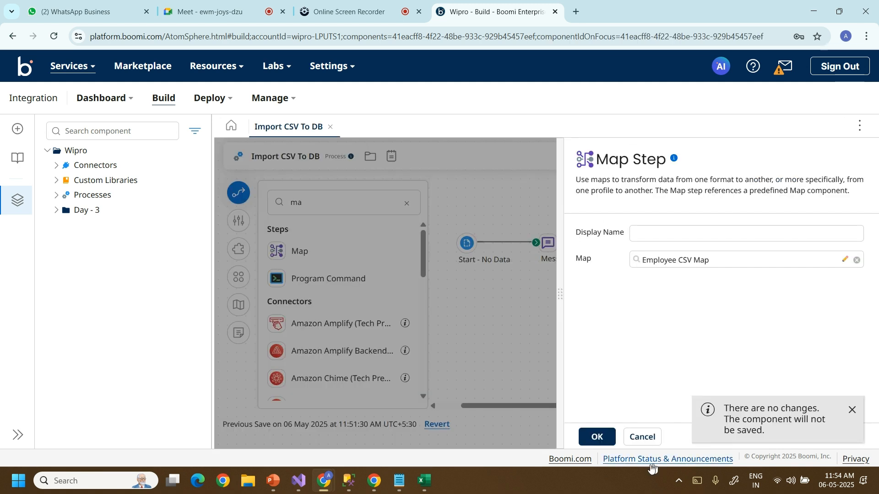
pyautogui.click(607, 442)
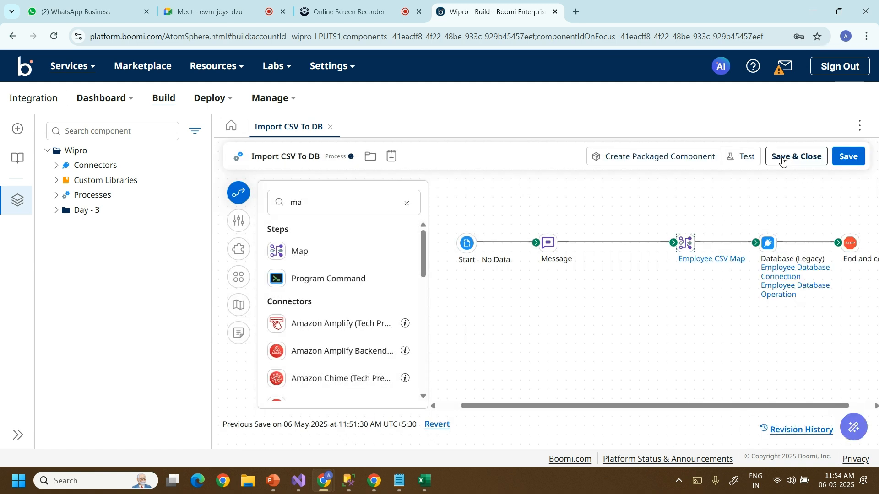
pyautogui.click(748, 161)
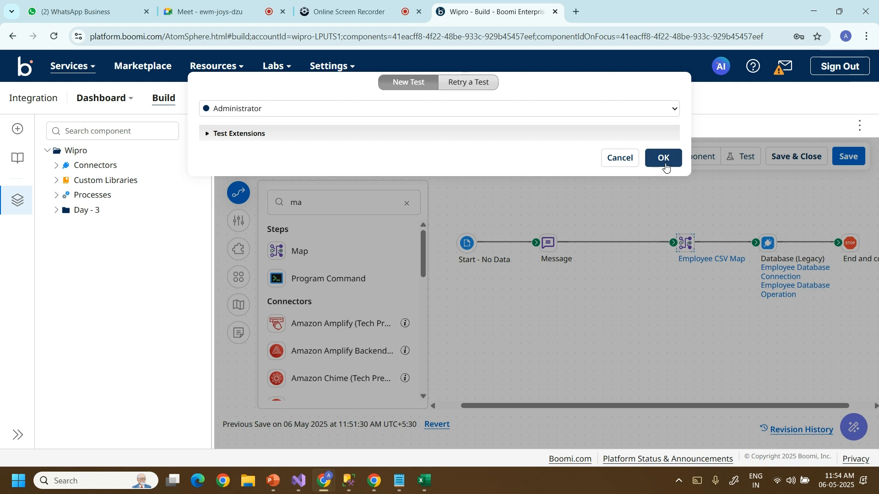
# Run the test on the Administrator atom and inspect the Database and End and continue step data.
pyautogui.click(665, 158)
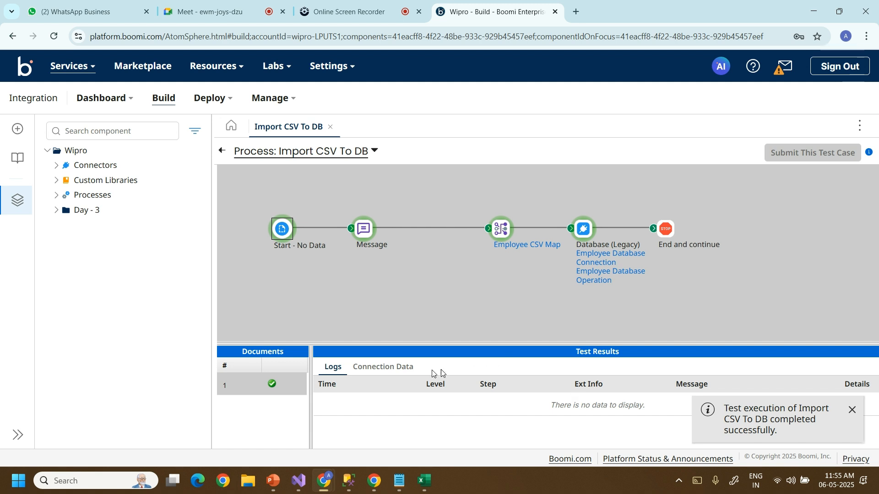
pyautogui.click(583, 232)
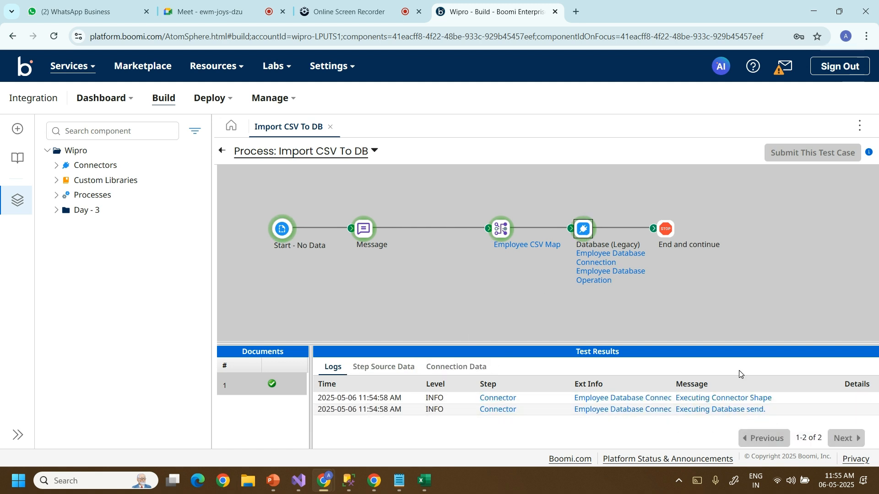
pyautogui.click(664, 229)
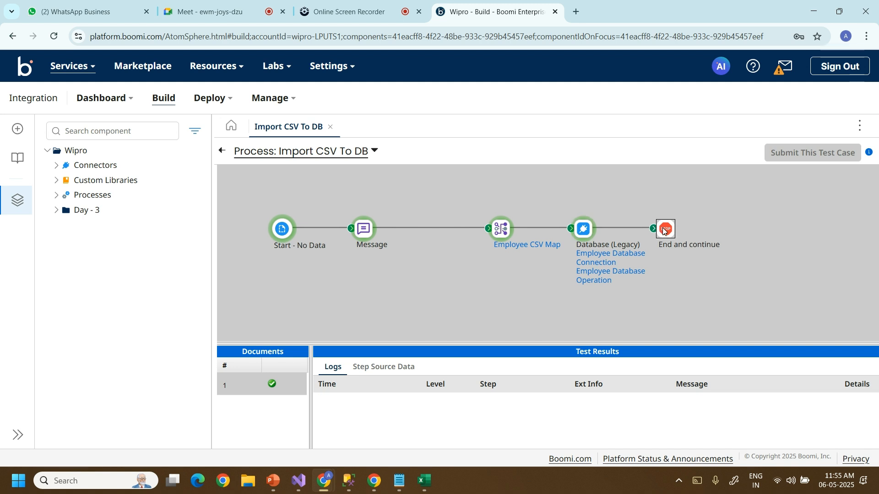
pyautogui.click(405, 371)
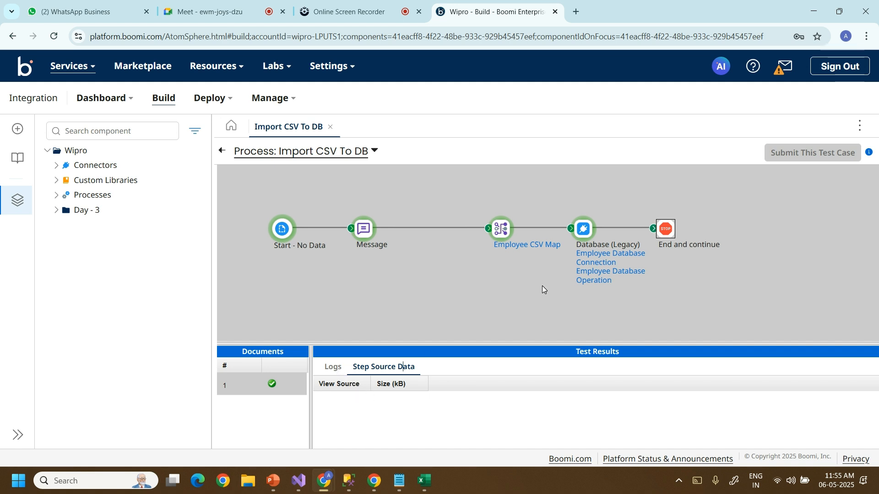
# Re-run the Employee query in SSMS, still returning 0 rows, and minimize SSMS.
pyautogui.click(349, 481)
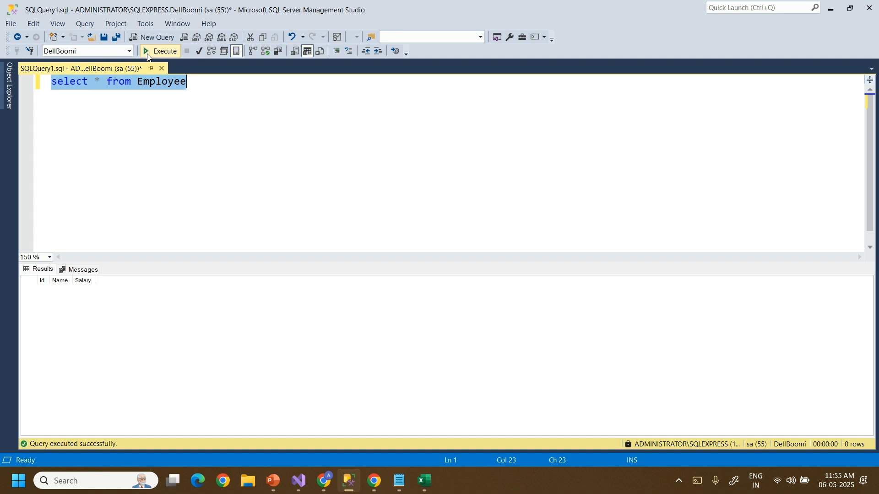
pyautogui.click(147, 53)
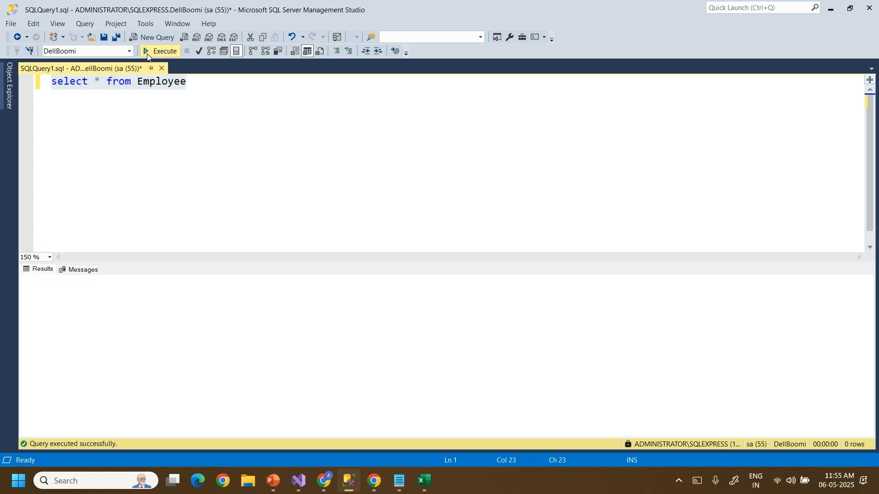
pyautogui.click(831, 9)
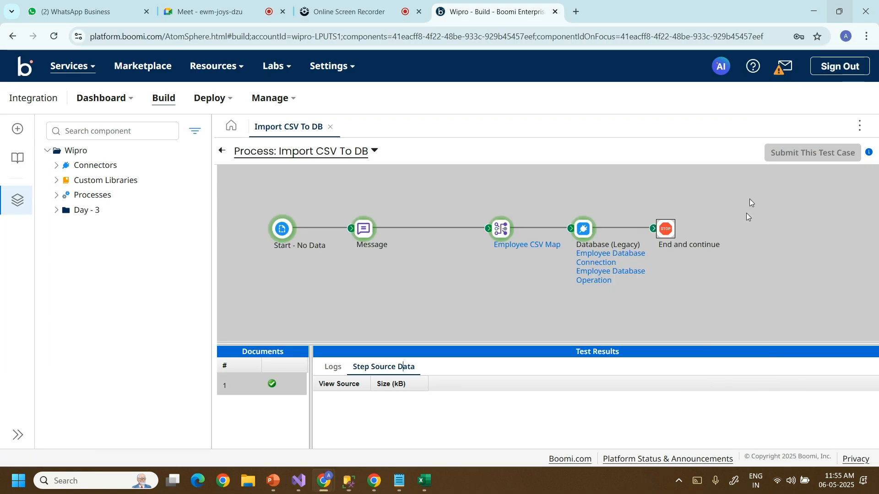
# Show the Database (Legacy) step's 0.22 kB source document, then switch to the Online Screen Recorder tab.
pyautogui.click(581, 232)
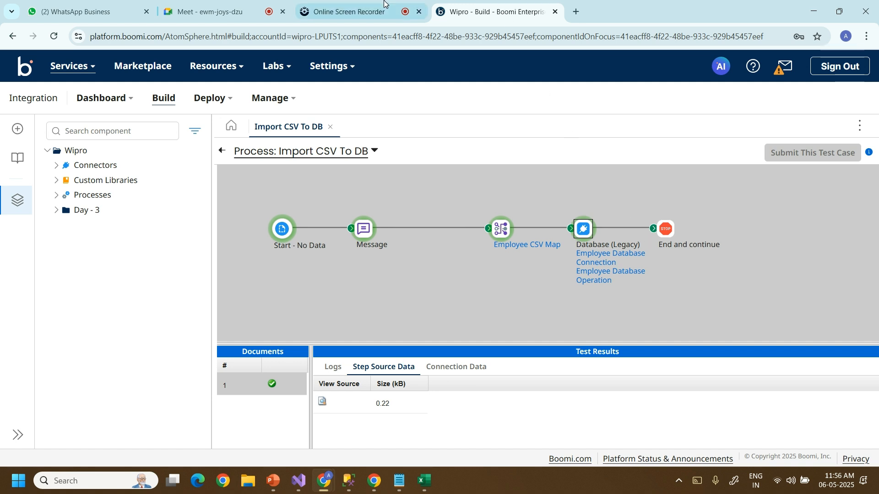
pyautogui.click(348, 12)
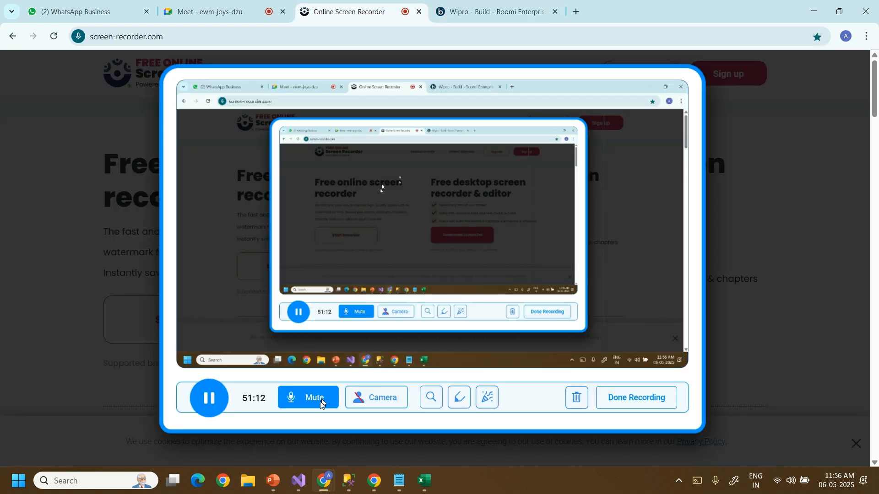